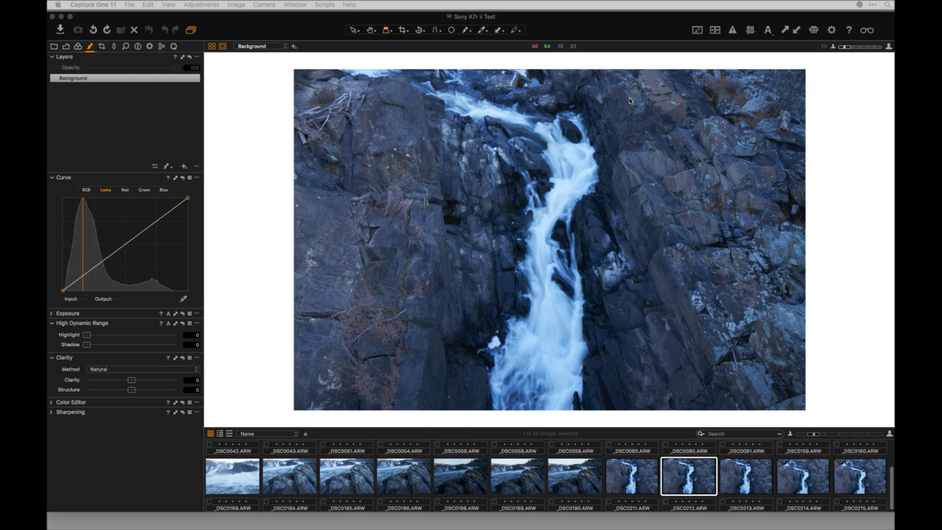
# Step: Hide the thumbnail browser and enlarge the window to give the waterfall photo more room
pyautogui.click(640, 32)
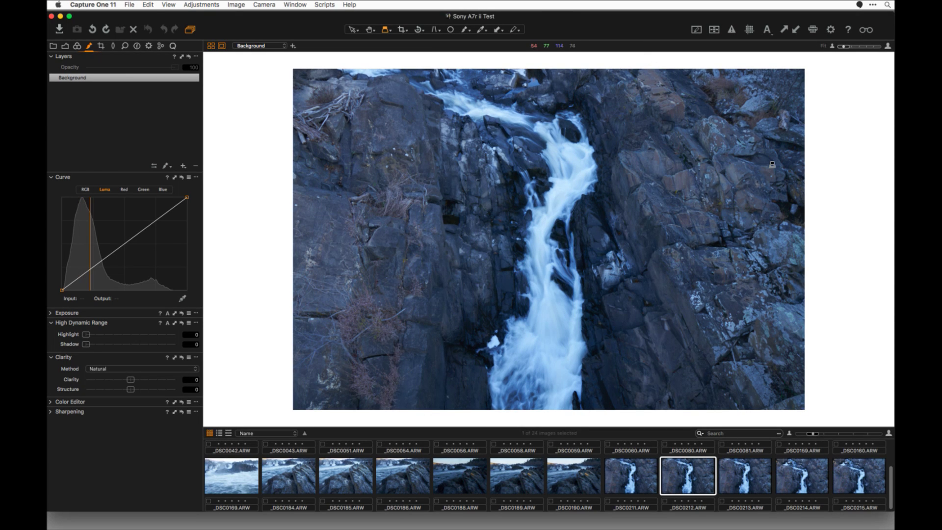
pyautogui.press('super+b')
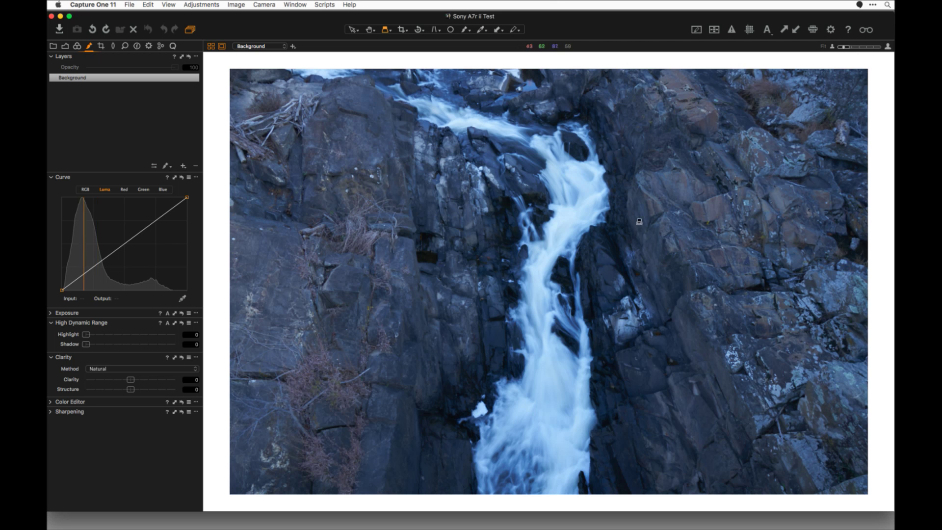
pyautogui.click(69, 16)
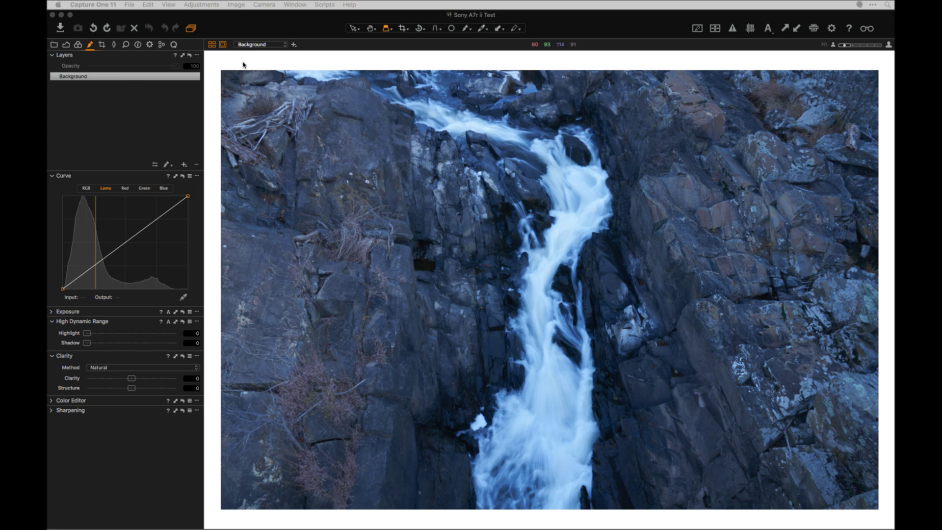
# Step: Show the exposure adjustment tools and bring the thumbnail browser back into view
pyautogui.click(66, 45)
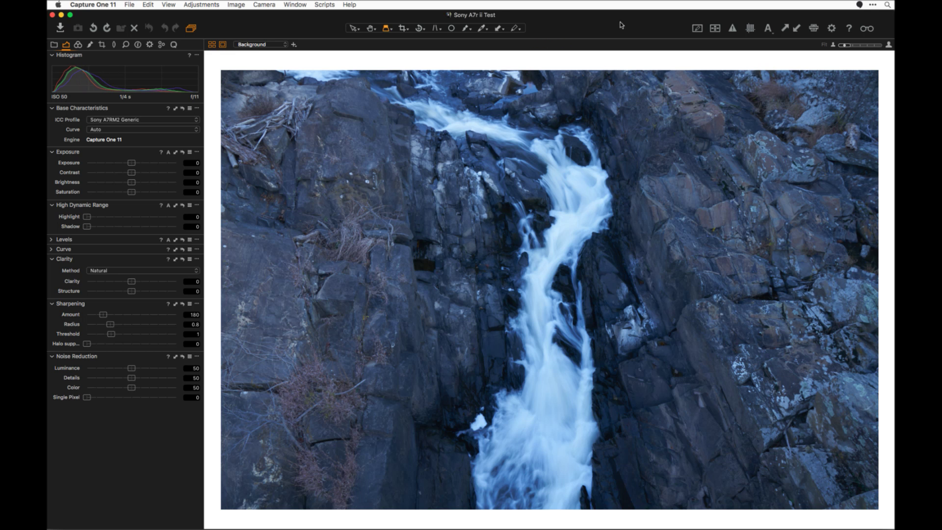
pyautogui.moveTo(626, 27); pyautogui.dragTo(625, 27)
pyautogui.press('super+b')
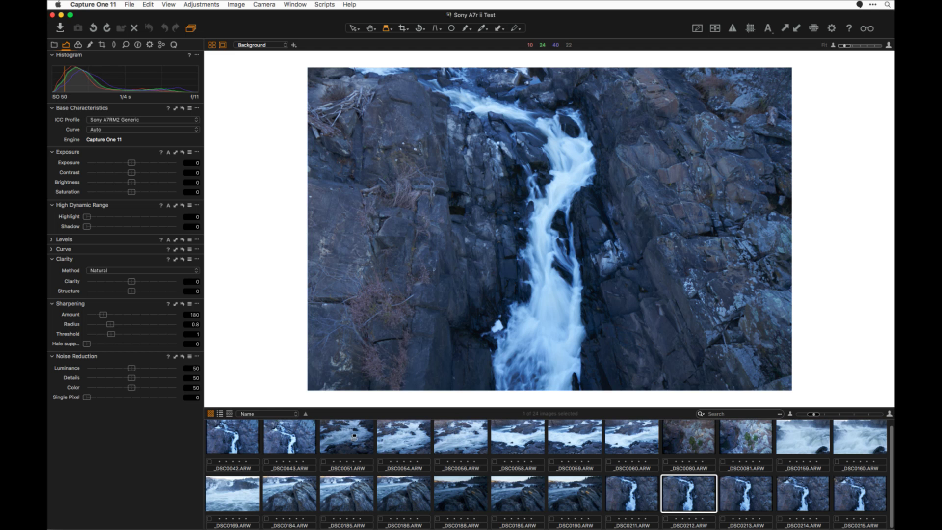
# Step: Browse the waterfall, river rapids and rocky creek photos to compare candidates for editing
pyautogui.click(241, 438)
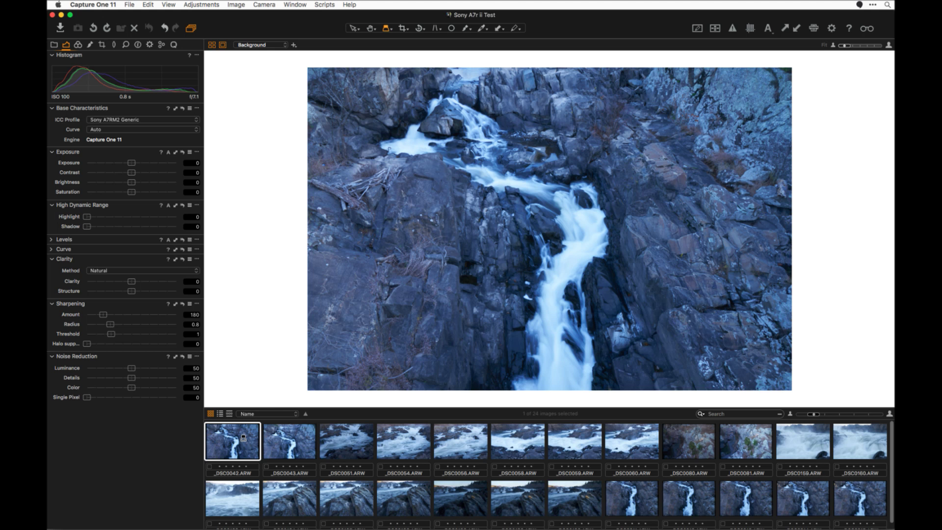
pyautogui.press('Right')
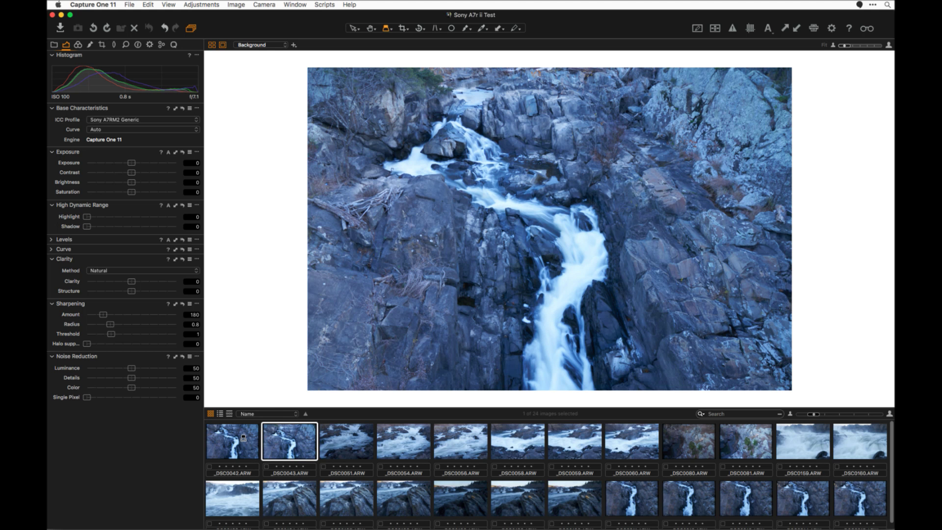
pyautogui.press('Down')
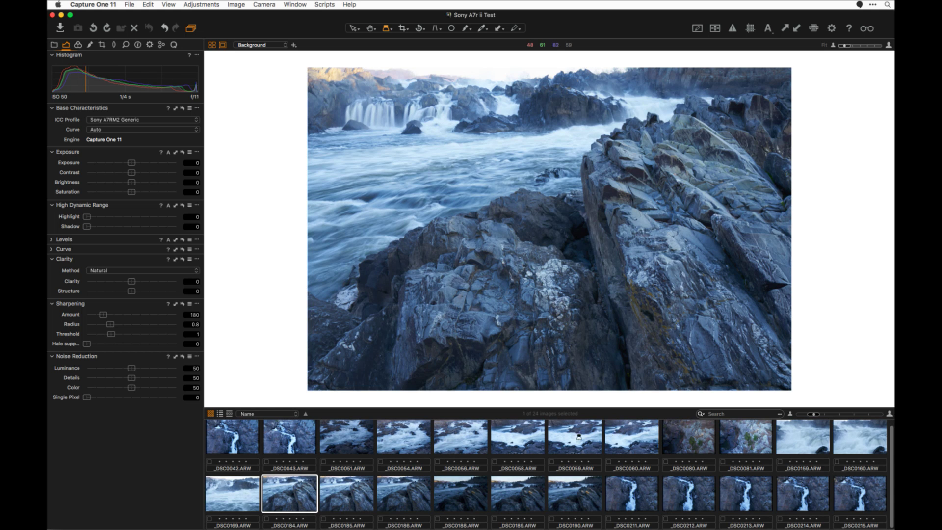
pyautogui.click(531, 432)
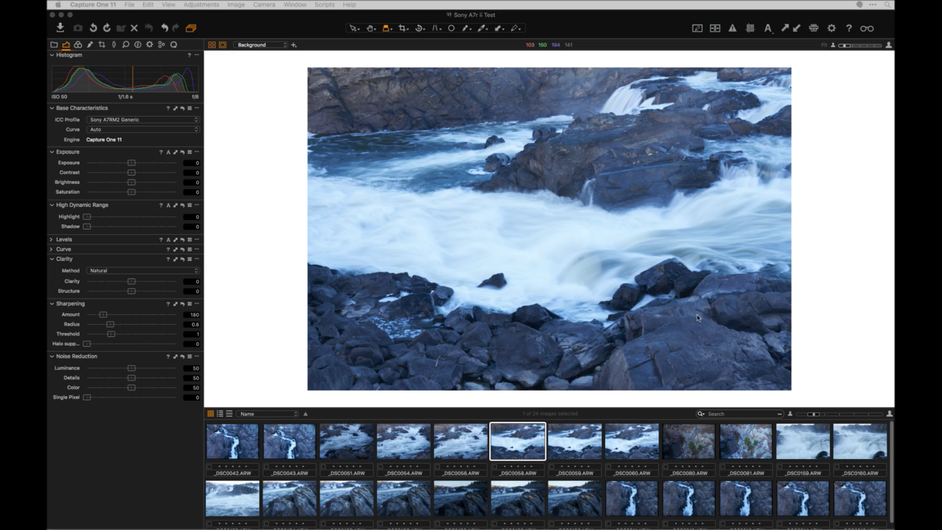
pyautogui.click(567, 437)
pyautogui.click(641, 441)
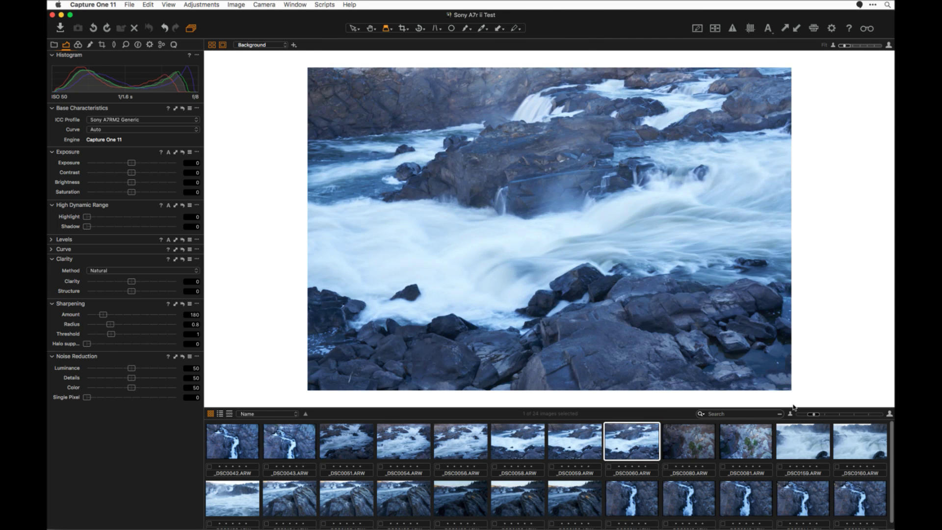
pyautogui.press('Right')
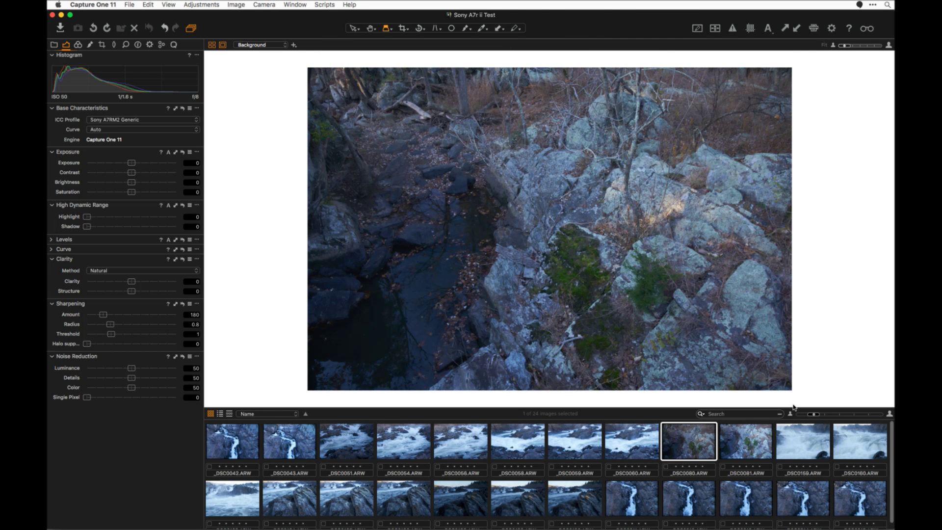
pyautogui.press('Left')
pyautogui.press('Right')
pyautogui.press('Right')
pyautogui.press('Right')
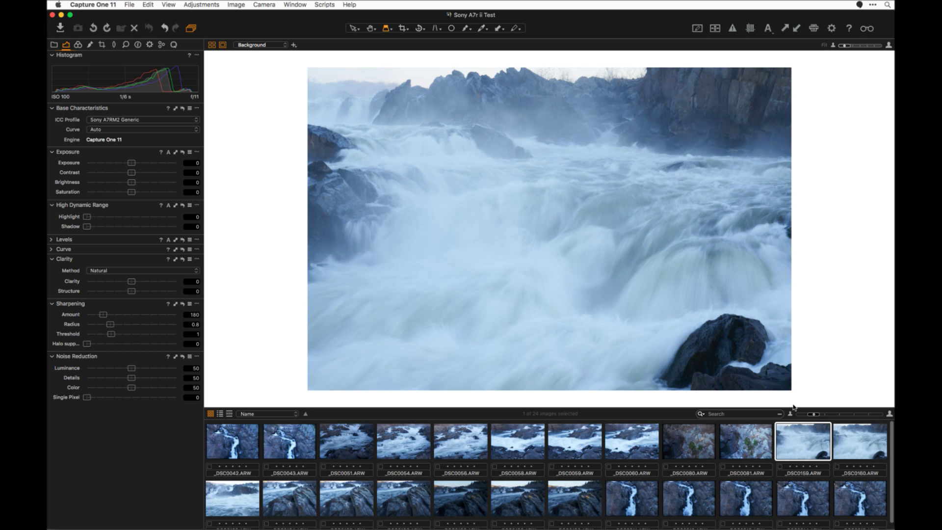
pyautogui.click(756, 441)
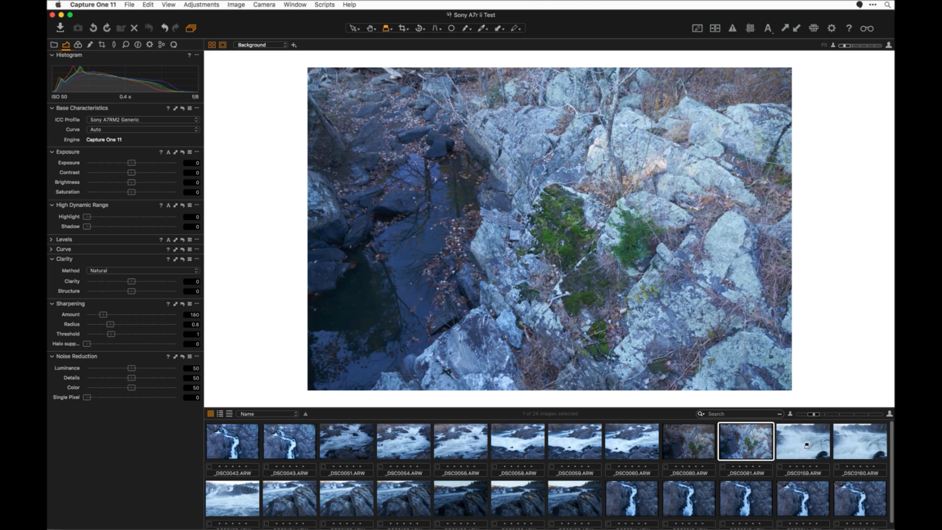
pyautogui.press('Right')
pyautogui.press('Right')
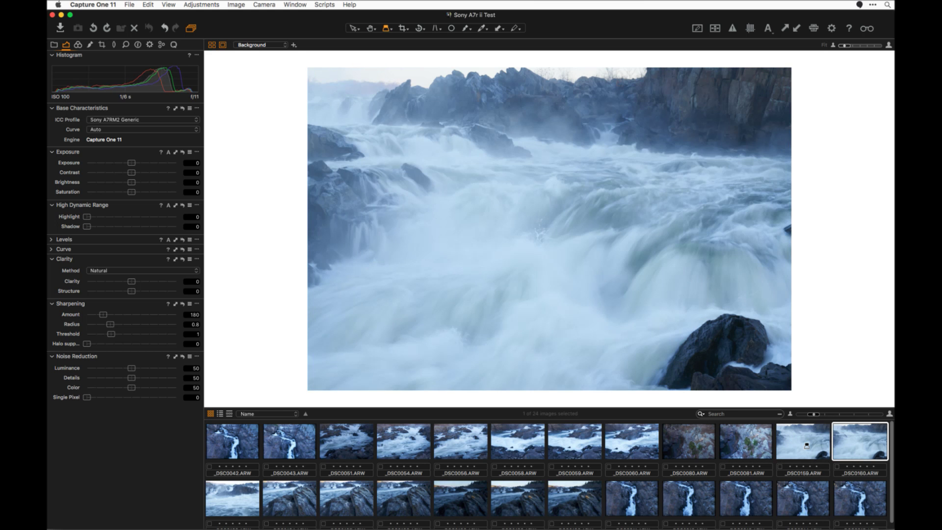
pyautogui.press('Right')
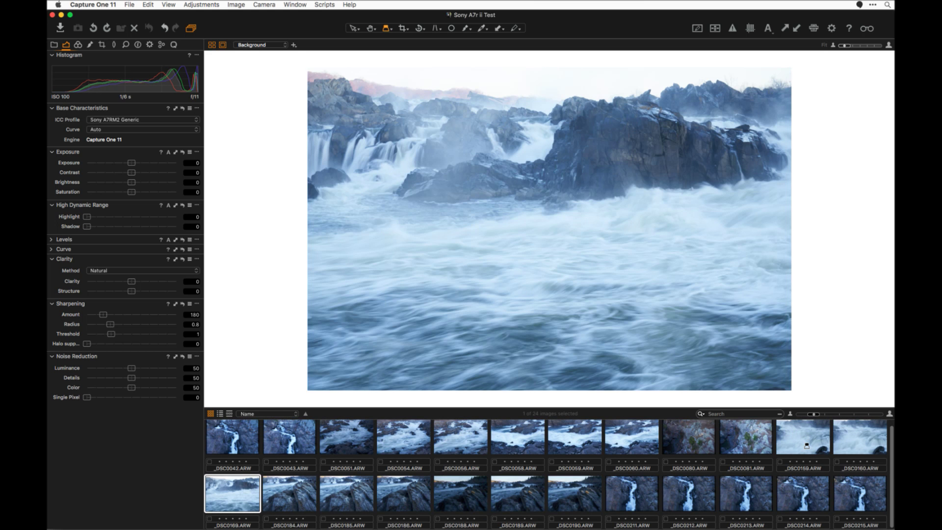
pyautogui.press('Right')
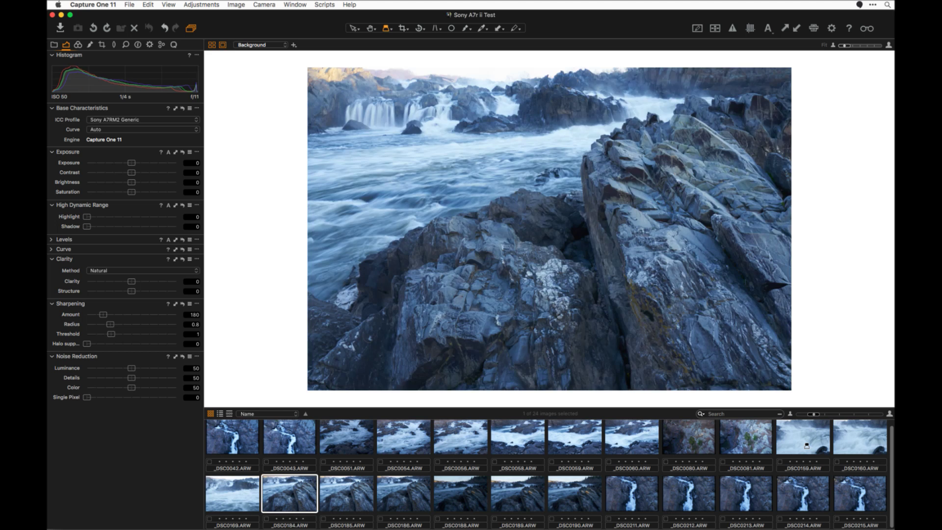
pyautogui.press('Left')
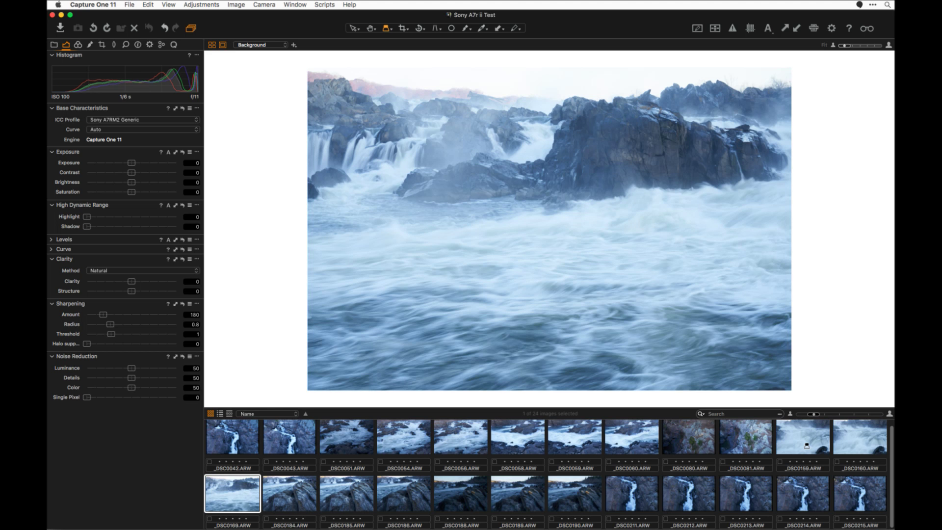
pyautogui.click(624, 435)
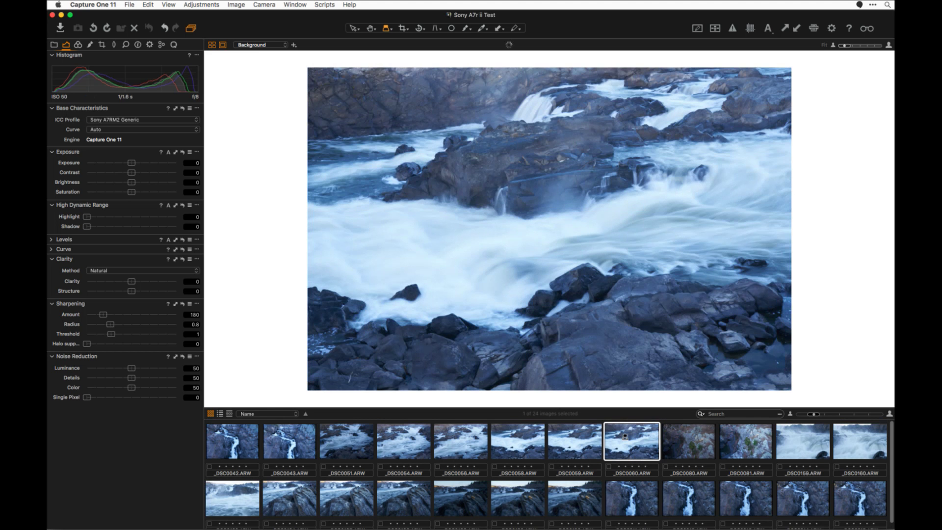
# Step: Select the misty rapids photo _DSC0160.ARW and show its color adjustment tools
pyautogui.click(854, 434)
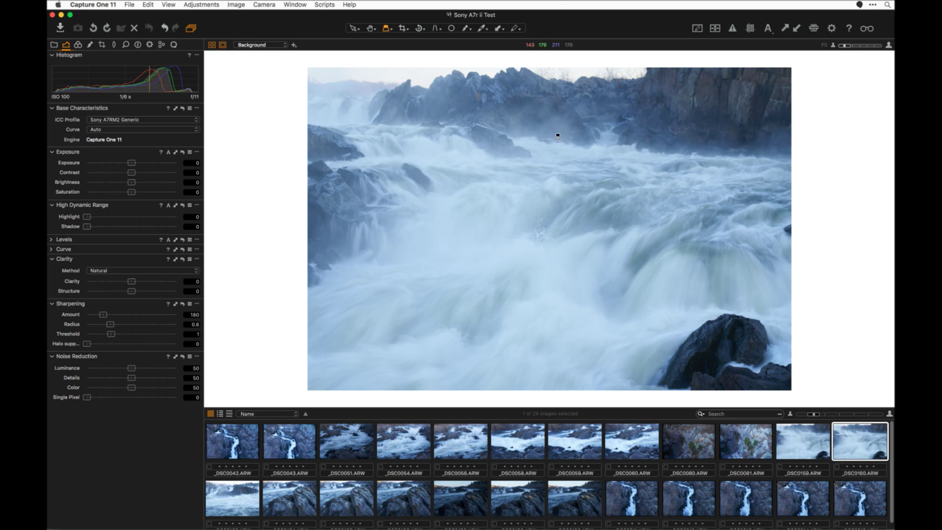
pyautogui.click(54, 45)
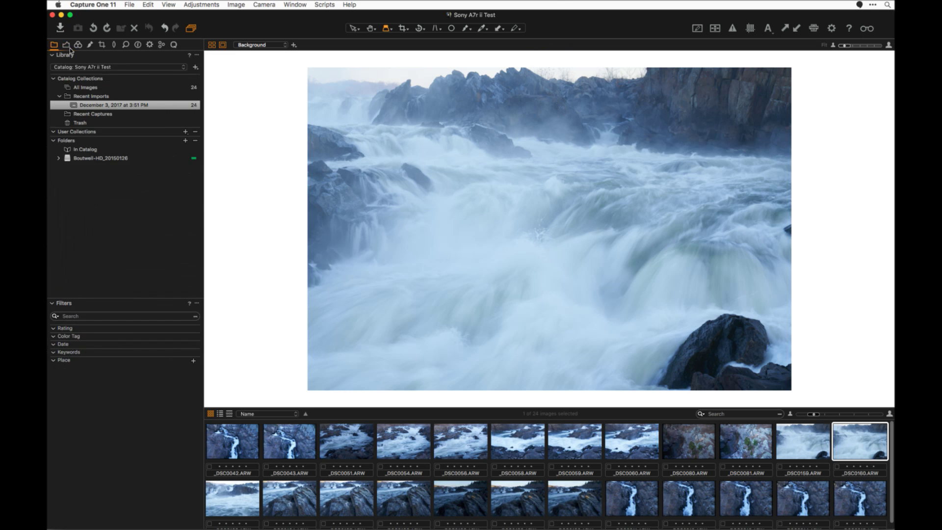
pyautogui.click(67, 45)
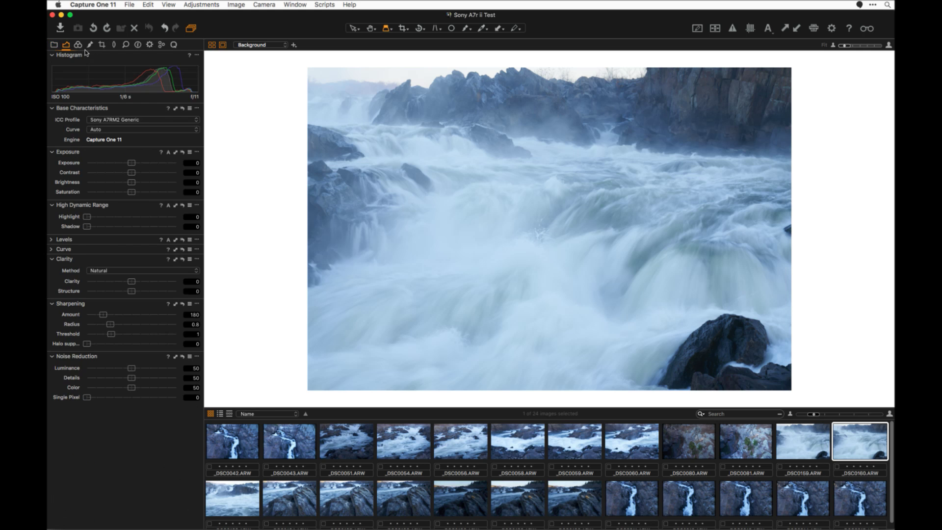
pyautogui.click(78, 44)
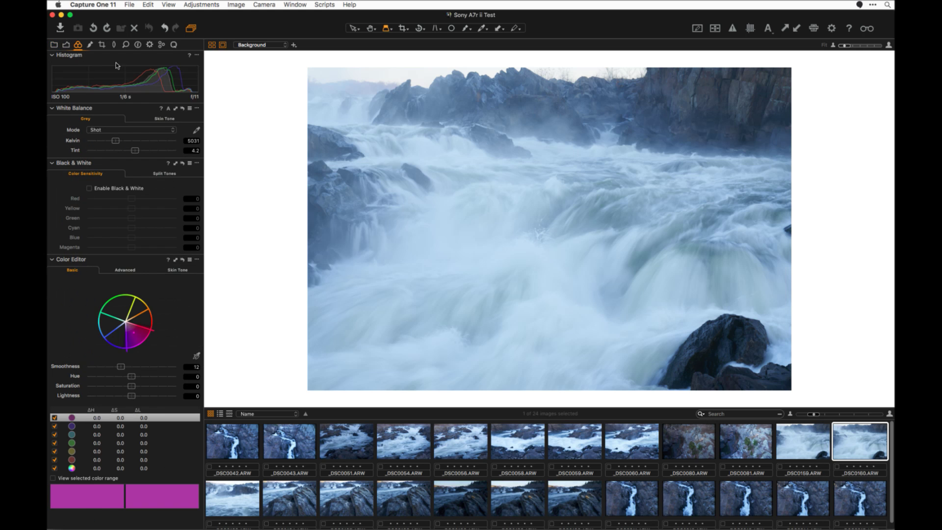
# Step: Set the white balance mode of the rapids photo to Shade
pyautogui.click(127, 132)
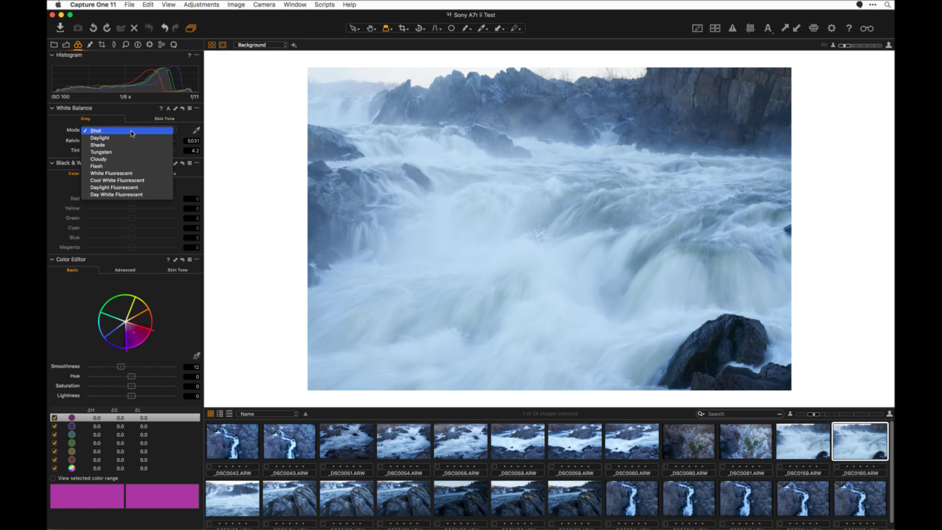
pyautogui.click(173, 137)
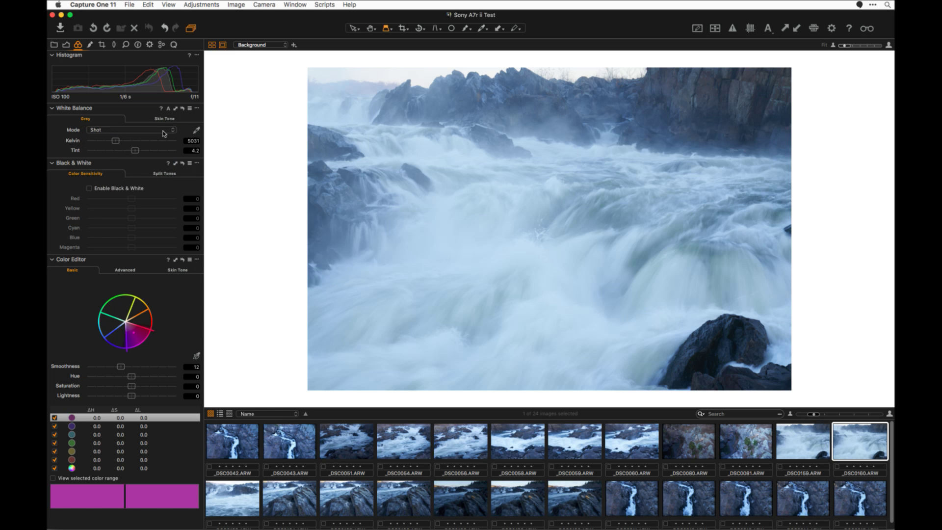
pyautogui.click(164, 132)
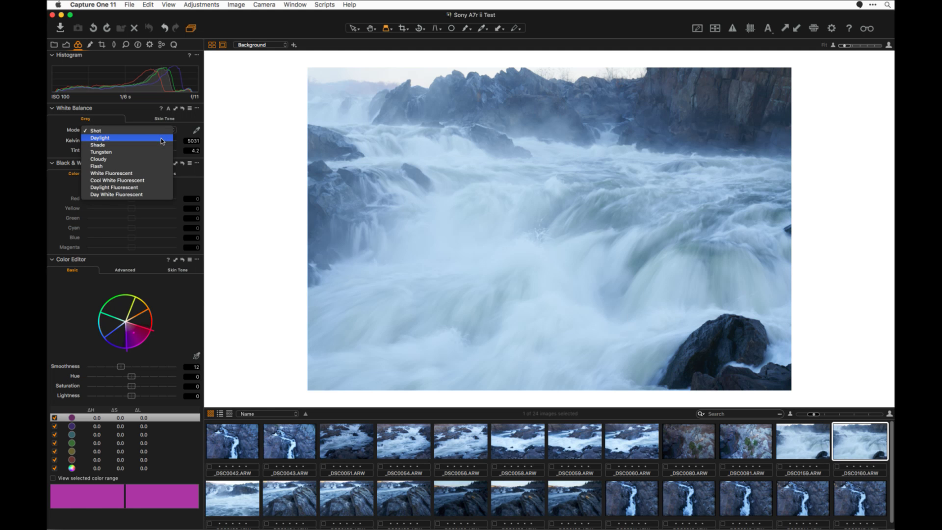
pyautogui.click(162, 145)
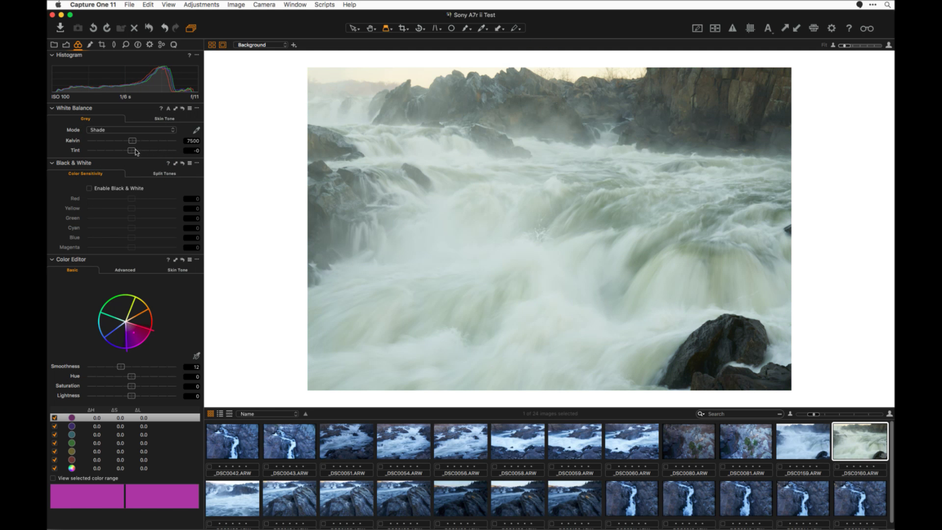
# Step: Fine-tune the white balance to a Kelvin value of 7100 and a tint of 4.5
pyautogui.moveTo(136, 152); pyautogui.dragTo(138, 156)
pyautogui.click(198, 151)
pyautogui.write('4')
pyautogui.hotkey('shift', 'Tab')
pyautogui.write('7900')
pyautogui.press('Return')
pyautogui.press('super+z')
pyautogui.click(135, 150)
# Step: Convert the photo to black and white with color sensitivity Red 23, Yellow 3, Green -12, Cyan -22 and Blue -17
pyautogui.click(90, 189)
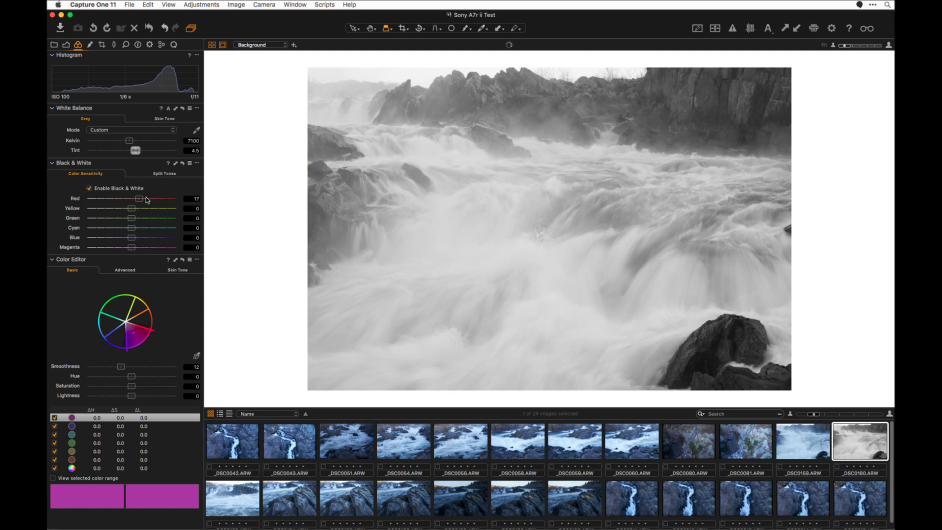
pyautogui.moveTo(132, 235)
pyautogui.mouseDown()
pyautogui.moveTo(114, 240)
pyautogui.moveTo(158, 240)
pyautogui.moveTo(113, 240)
pyautogui.moveTo(188, 243)
pyautogui.moveTo(102, 241)
pyautogui.moveTo(153, 241)
pyautogui.moveTo(117, 241)
pyautogui.moveTo(130, 245)
pyautogui.mouseUp()
pyautogui.moveTo(131, 212)
pyautogui.mouseDown()
pyautogui.moveTo(126, 237)
pyautogui.moveTo(141, 202)
pyautogui.moveTo(118, 210)
pyautogui.moveTo(153, 211)
pyautogui.moveTo(96, 219)
pyautogui.moveTo(130, 213)
pyautogui.mouseUp()
pyautogui.moveTo(142, 198); pyautogui.dragTo(144, 199)
pyautogui.moveTo(125, 238); pyautogui.dragTo(121, 228)
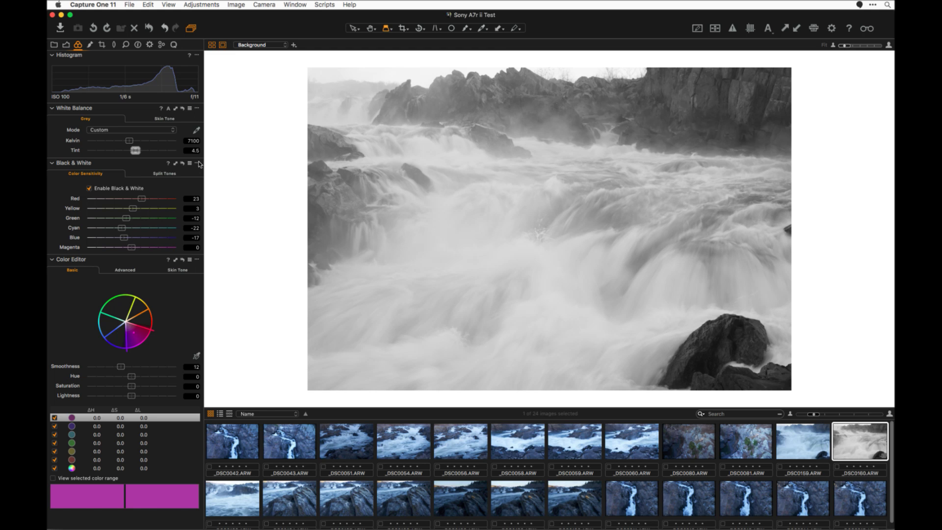
pyautogui.click(180, 163)
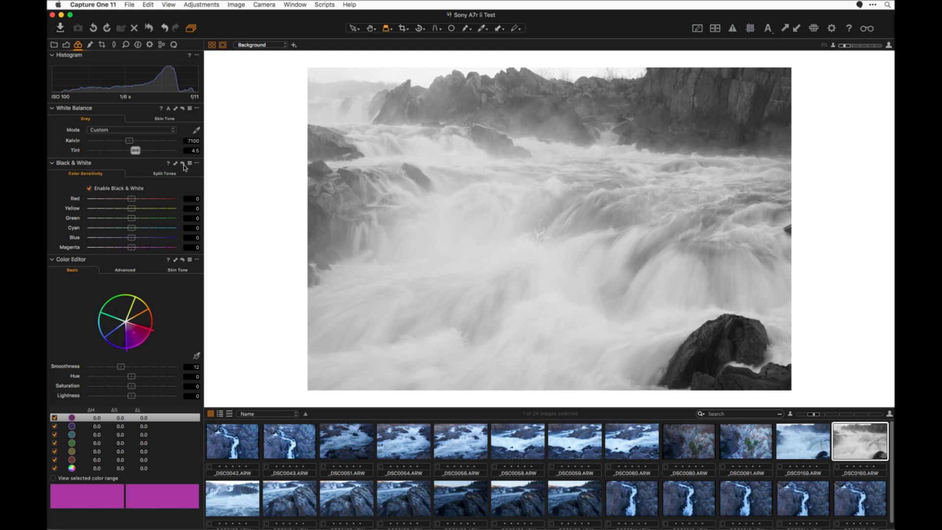
pyautogui.click(181, 164)
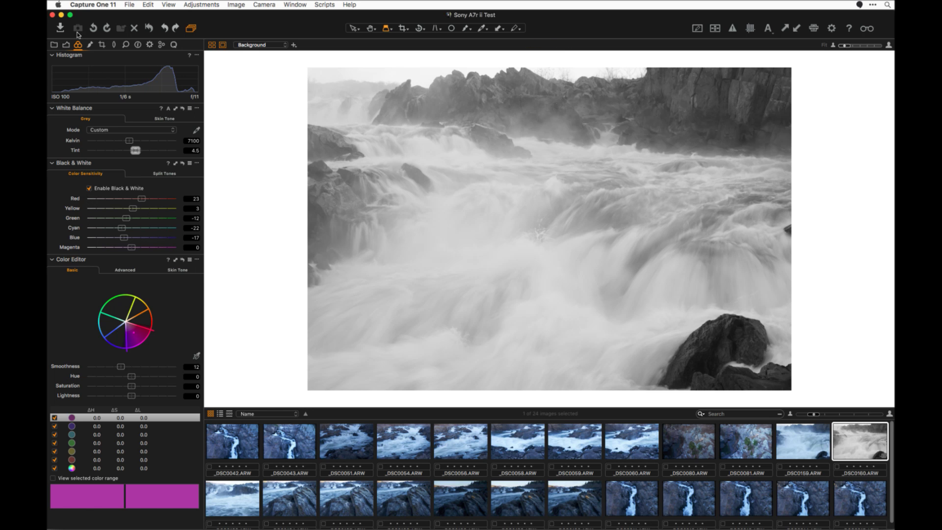
# Step: Set the photo's exposure to -0.03 and its contrast to 5
pyautogui.click(66, 45)
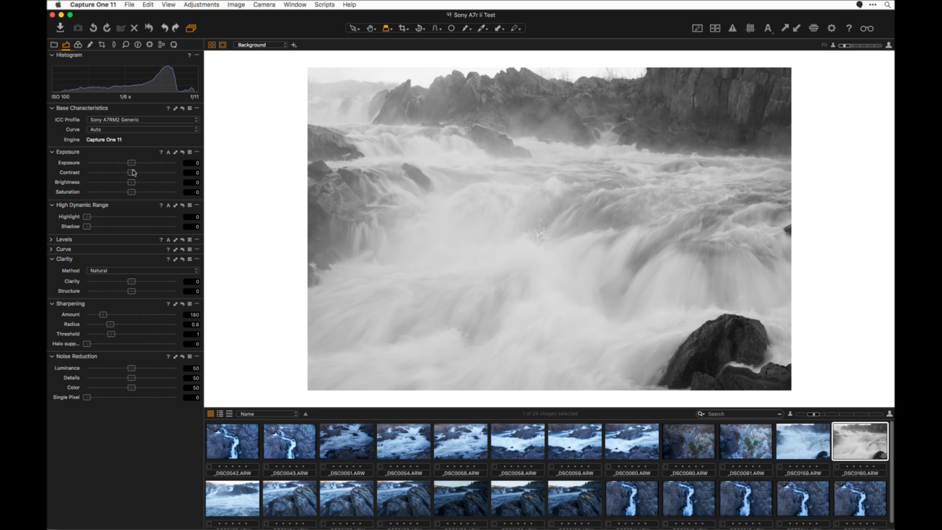
pyautogui.moveTo(133, 172); pyautogui.dragTo(131, 163)
# Step: Set High Dynamic Range to Highlight 32 and Shadow 7, and set Clarity to 11 with Structure 7
pyautogui.click(116, 217)
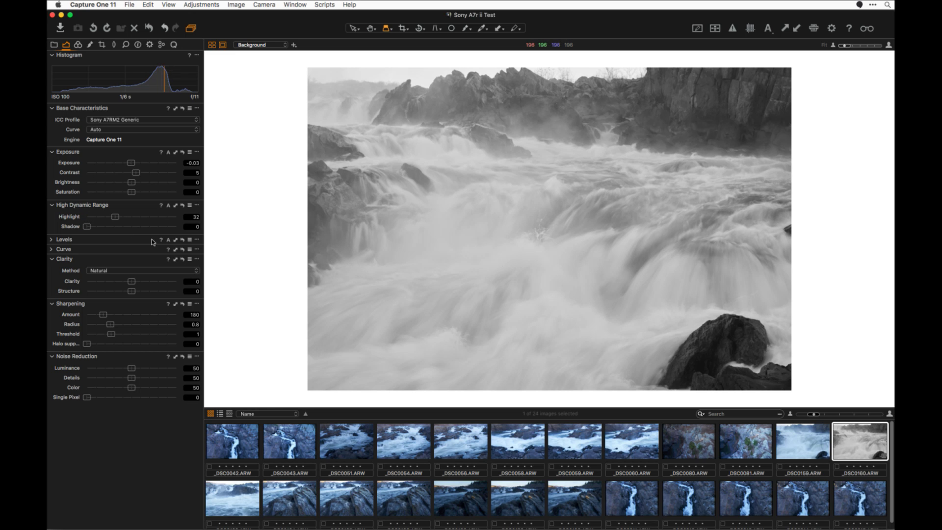
pyautogui.moveTo(86, 227); pyautogui.dragTo(92, 227)
pyautogui.moveTo(136, 286); pyautogui.dragTo(137, 295)
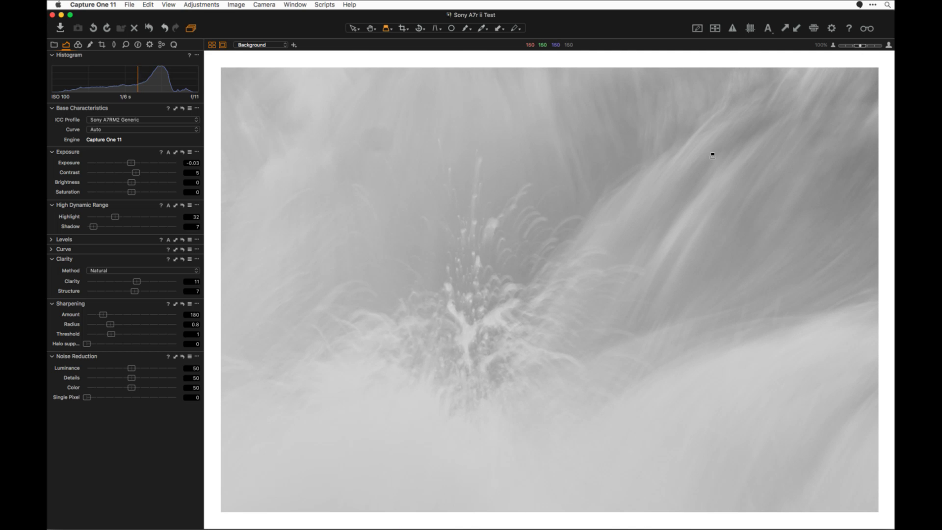
# Step: Examine the detail in the rocks and small waterfalls beyond the river at 100% zoom
pyautogui.moveTo(785, 115); pyautogui.dragTo(687, 397)
pyautogui.moveTo(783, 157); pyautogui.dragTo(662, 500)
pyautogui.moveTo(574, 264); pyautogui.dragTo(500, 350)
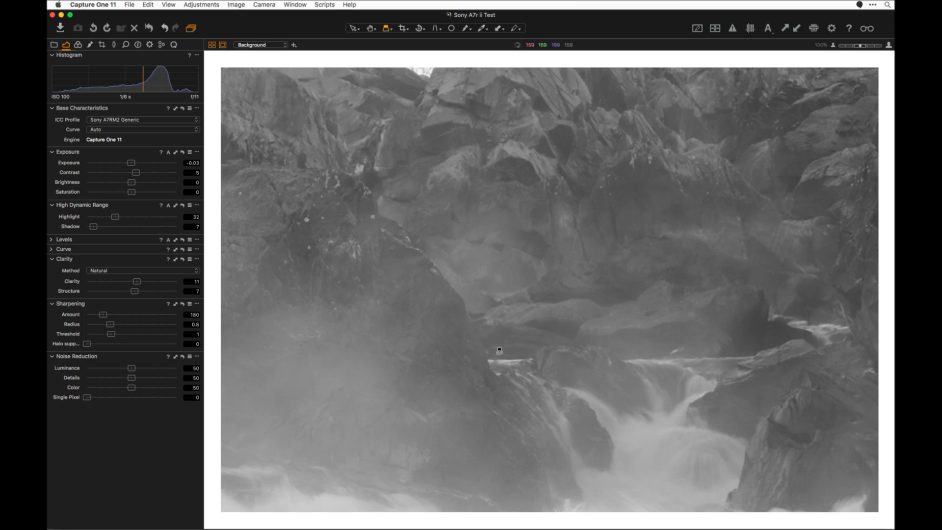
pyautogui.moveTo(598, 232); pyautogui.dragTo(415, 242)
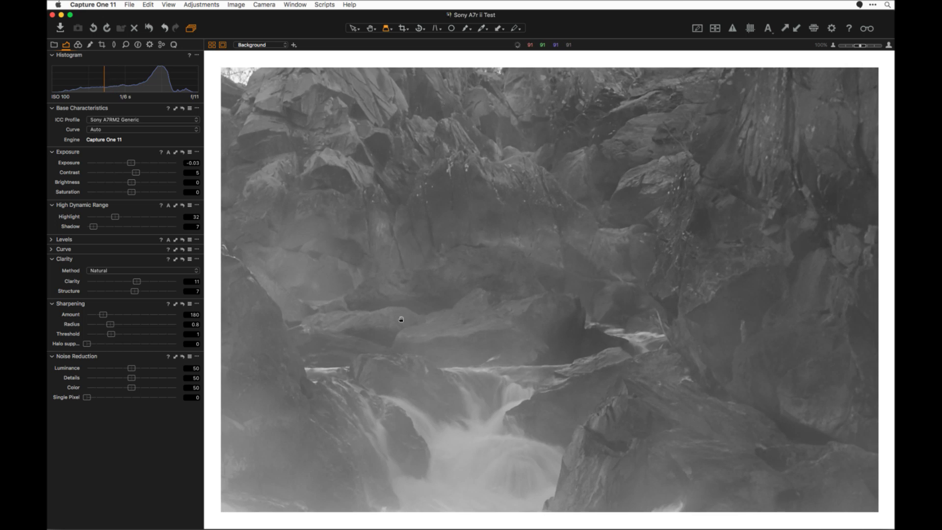
# Step: Examine the cliffs, ridge line, waterfalls and mist along the river's far bank at 100% zoom
pyautogui.moveTo(401, 319); pyautogui.dragTo(610, 282)
pyautogui.moveTo(427, 275); pyautogui.dragTo(629, 349)
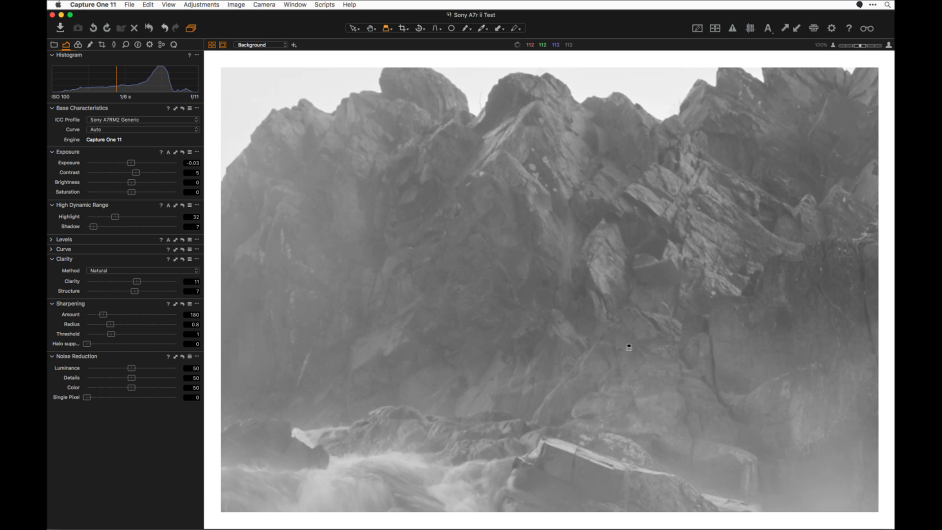
pyautogui.moveTo(412, 263); pyautogui.dragTo(542, 267)
pyautogui.moveTo(411, 344); pyautogui.dragTo(530, 316)
pyautogui.moveTo(412, 316); pyautogui.dragTo(506, 280)
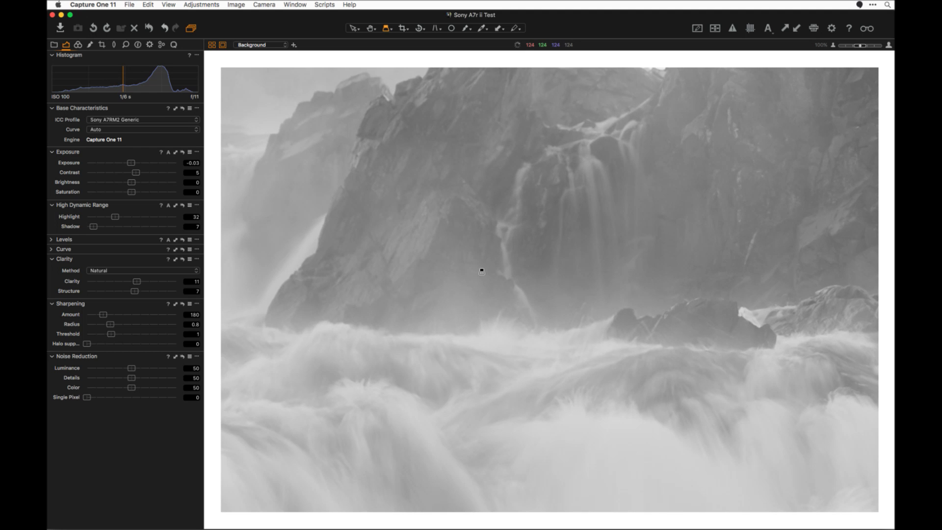
pyautogui.moveTo(551, 248); pyautogui.dragTo(544, 316)
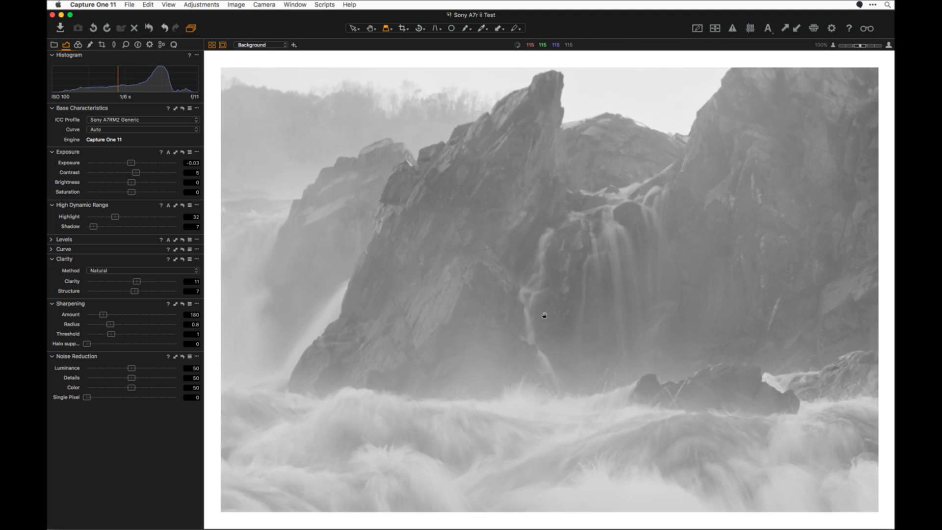
pyautogui.moveTo(488, 294); pyautogui.dragTo(635, 265)
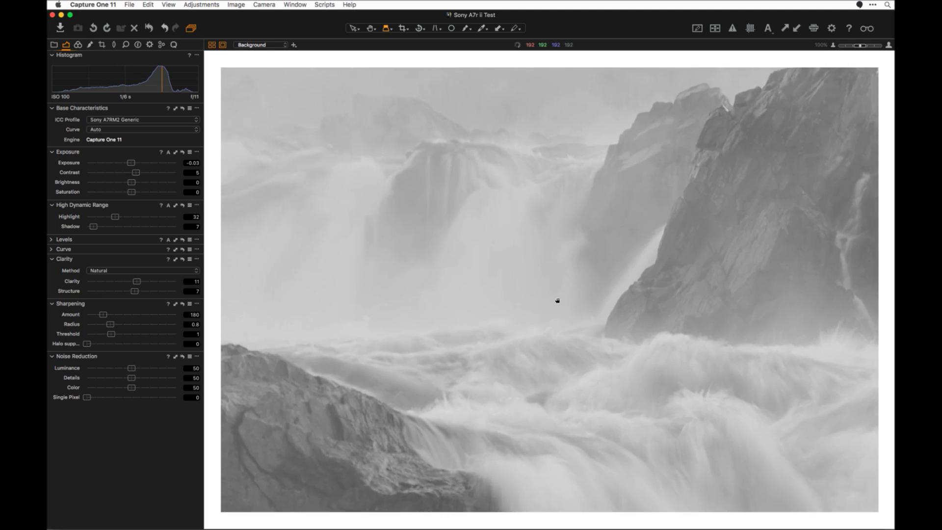
pyautogui.moveTo(557, 301); pyautogui.dragTo(570, 293)
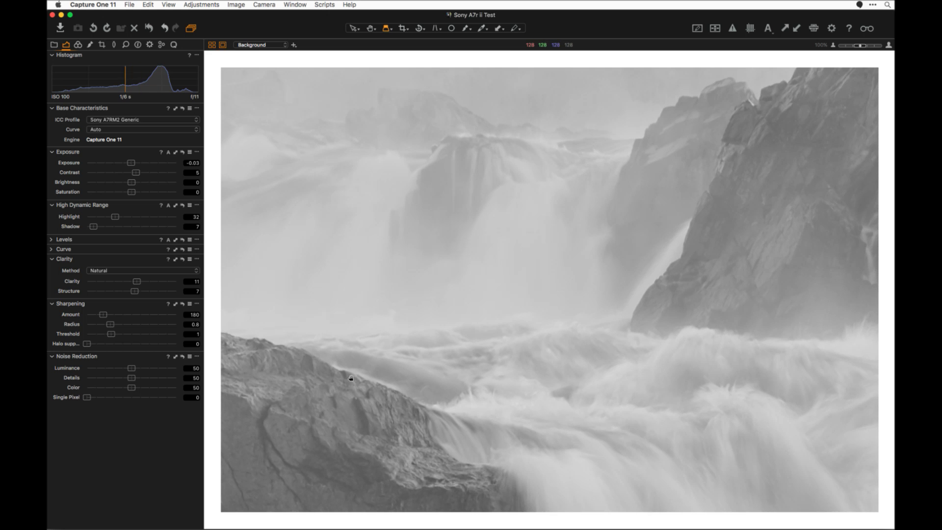
pyautogui.moveTo(442, 342); pyautogui.dragTo(483, 305)
pyautogui.moveTo(712, 234); pyautogui.dragTo(650, 362)
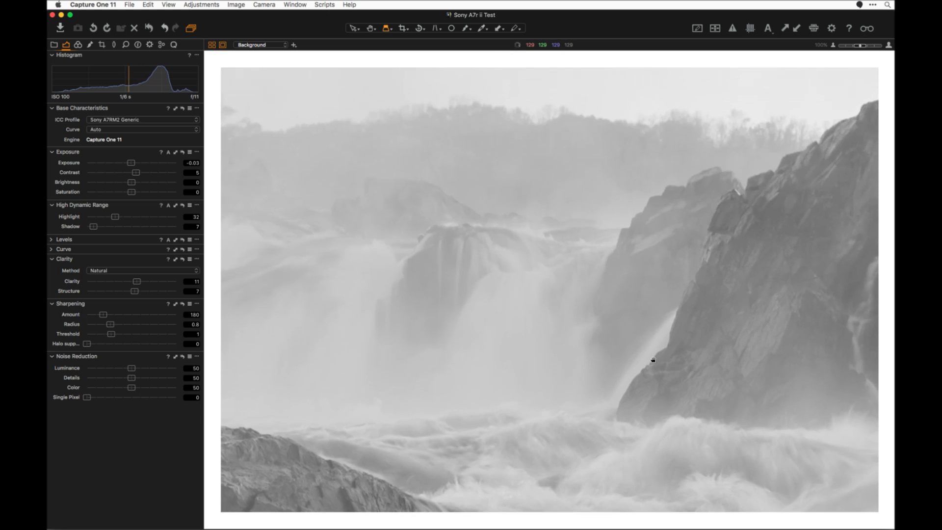
pyautogui.moveTo(795, 316); pyautogui.dragTo(532, 324)
pyautogui.moveTo(804, 292); pyautogui.dragTo(611, 299)
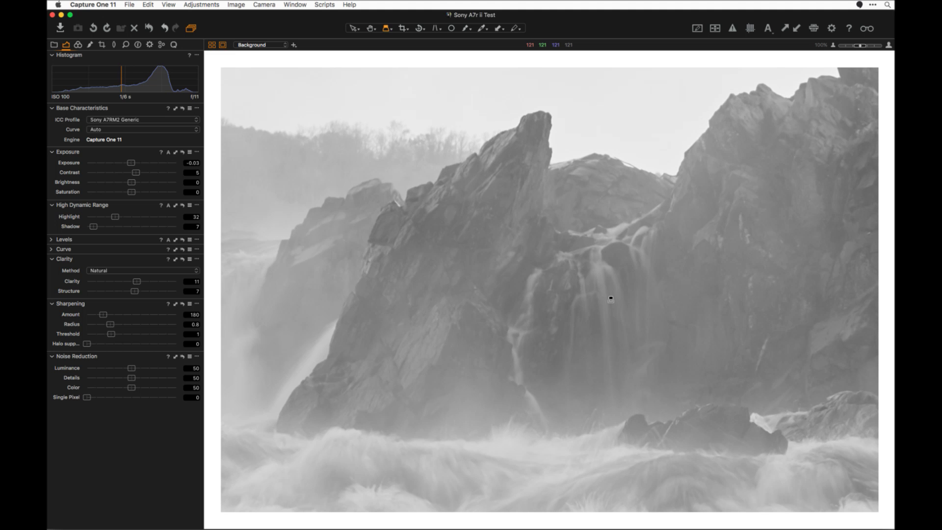
pyautogui.moveTo(676, 311); pyautogui.dragTo(383, 293)
pyautogui.moveTo(730, 270); pyautogui.dragTo(556, 317)
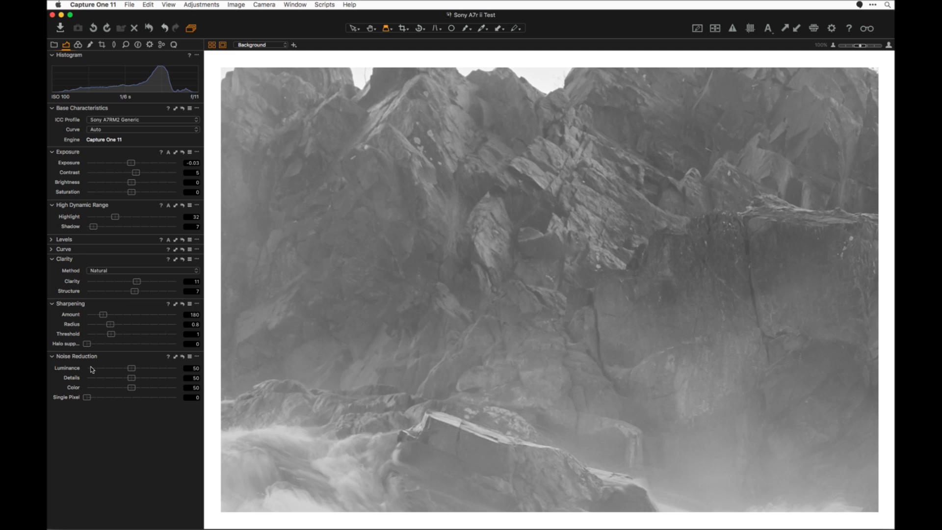
# Step: Turn off the black-and-white conversion and check the photo's camera metadata
pyautogui.click(78, 44)
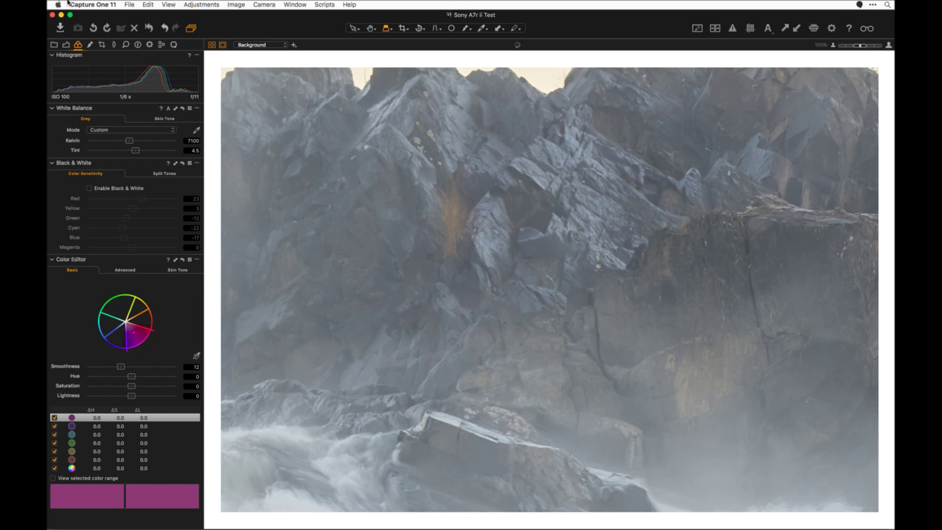
pyautogui.click(66, 45)
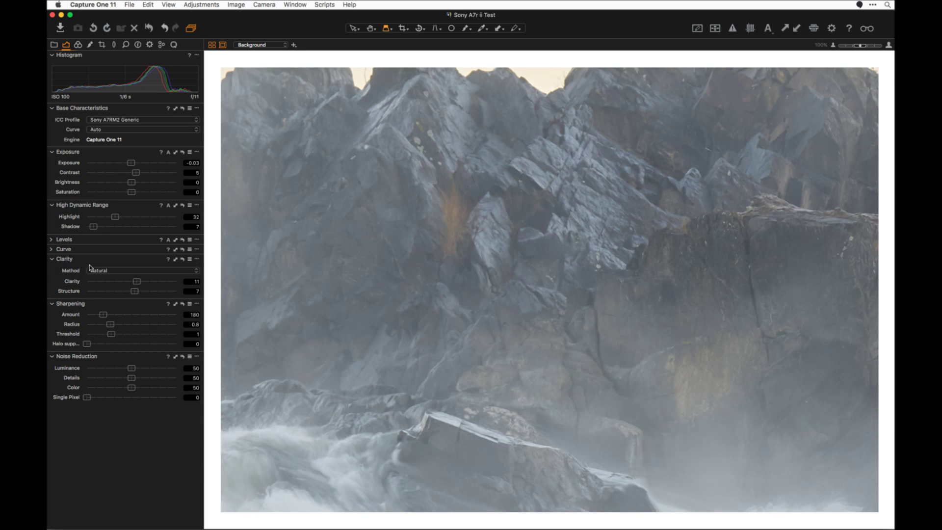
pyautogui.click(137, 45)
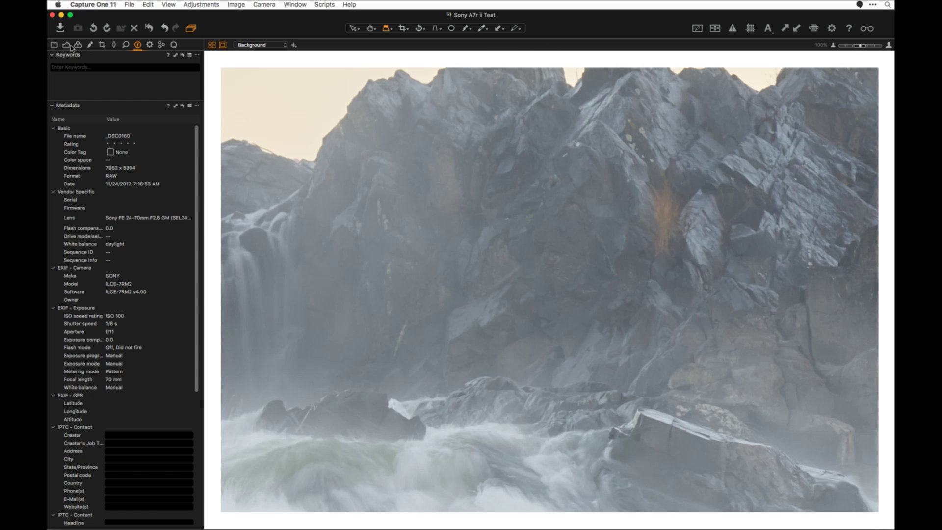
# Step: Set Noise Reduction to Luminance 15, Details 87 and Color 14
pyautogui.click(67, 45)
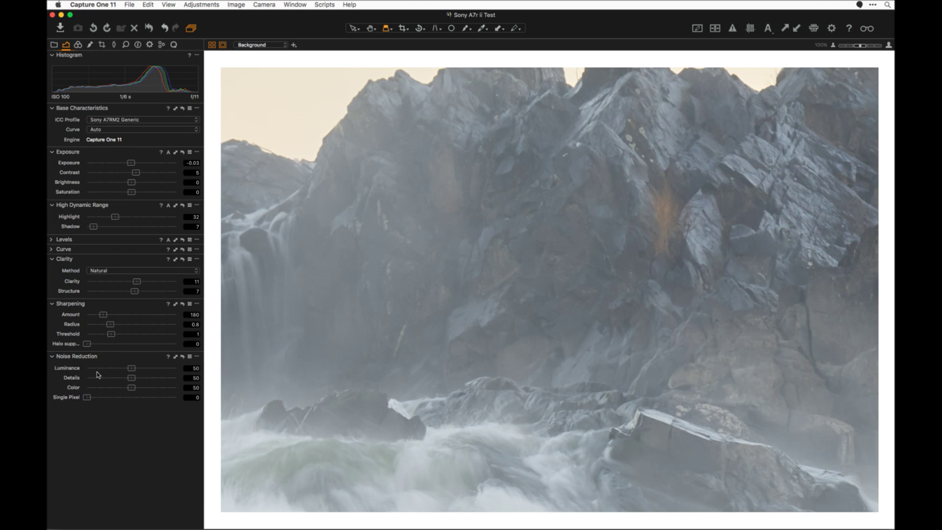
pyautogui.click(99, 388)
pyautogui.click(164, 378)
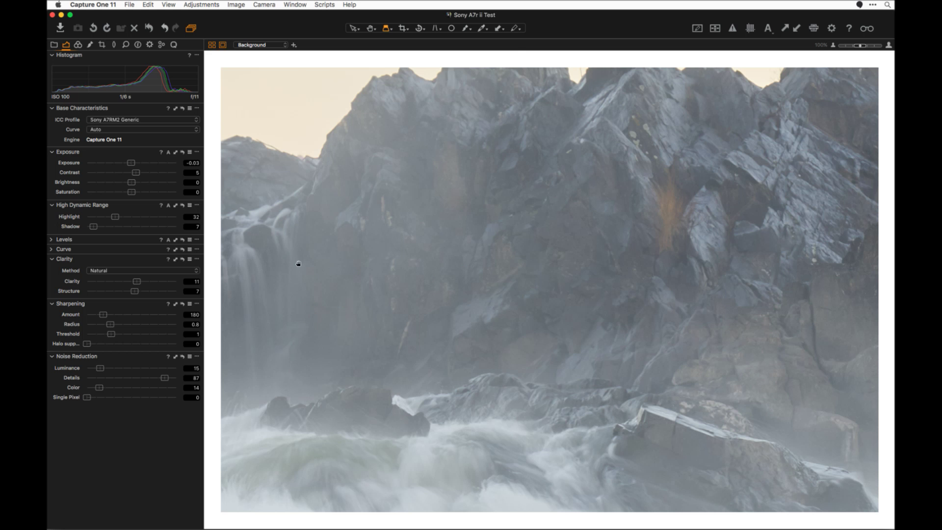
# Step: Examine the noise and fine detail in the color image across the falls, rapids, cliffs and small cascade at 100% zoom
pyautogui.moveTo(297, 263); pyautogui.dragTo(560, 269)
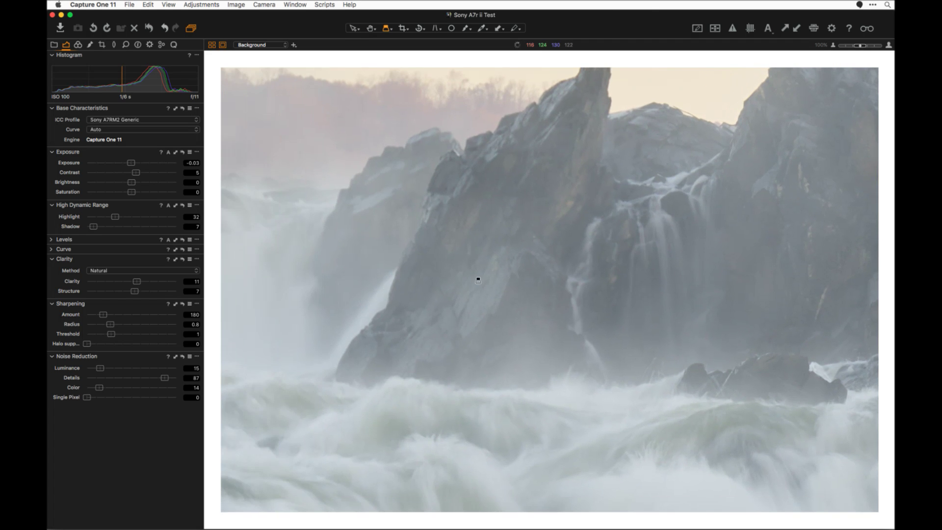
pyautogui.moveTo(476, 261); pyautogui.dragTo(614, 246)
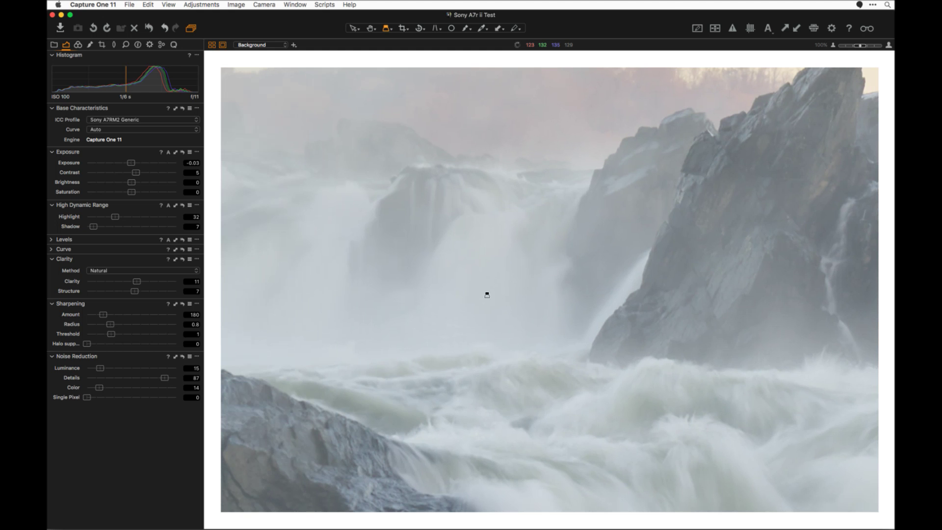
pyautogui.moveTo(486, 295); pyautogui.dragTo(576, 208)
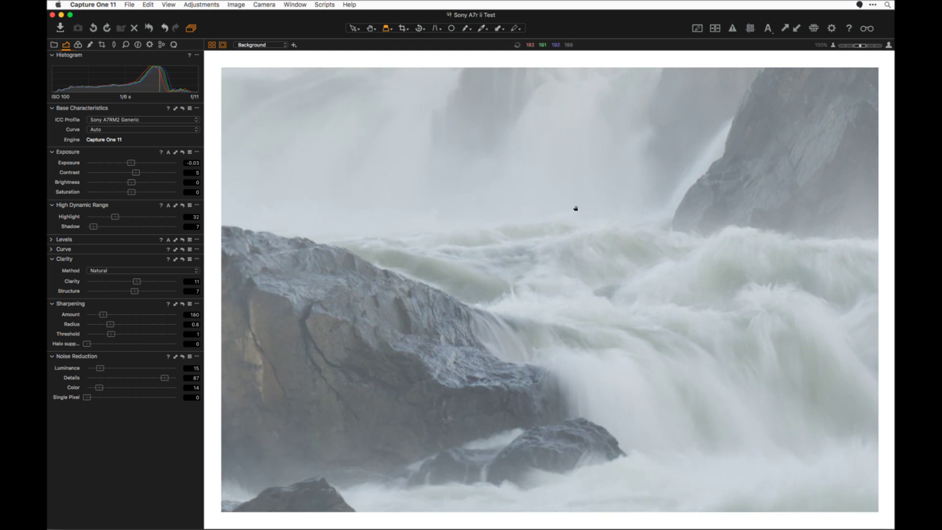
pyautogui.scroll(-3, 575, 208)
pyautogui.moveTo(773, 280); pyautogui.dragTo(482, 414)
pyautogui.moveTo(810, 261); pyautogui.dragTo(427, 354)
pyautogui.moveTo(607, 311); pyautogui.dragTo(289, 373)
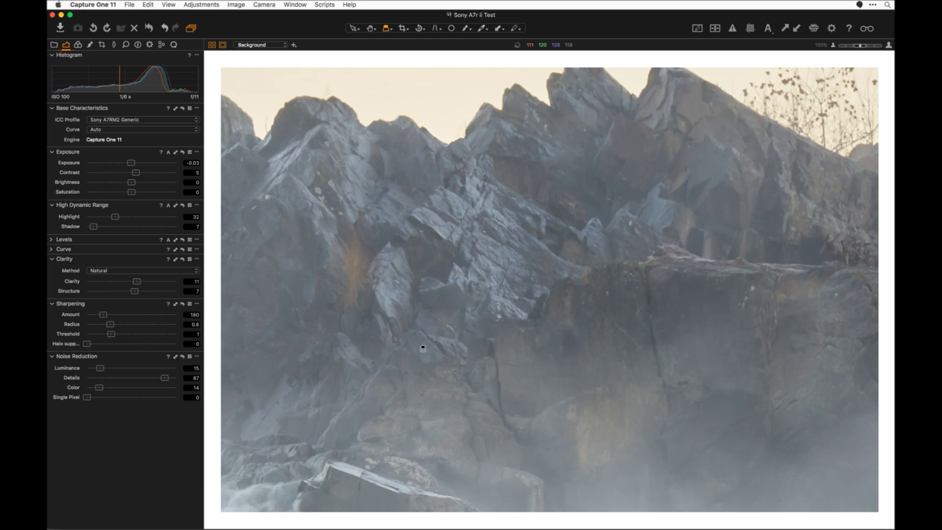
pyautogui.moveTo(423, 347); pyautogui.dragTo(361, 347)
pyautogui.hscroll(3, 546, 340)
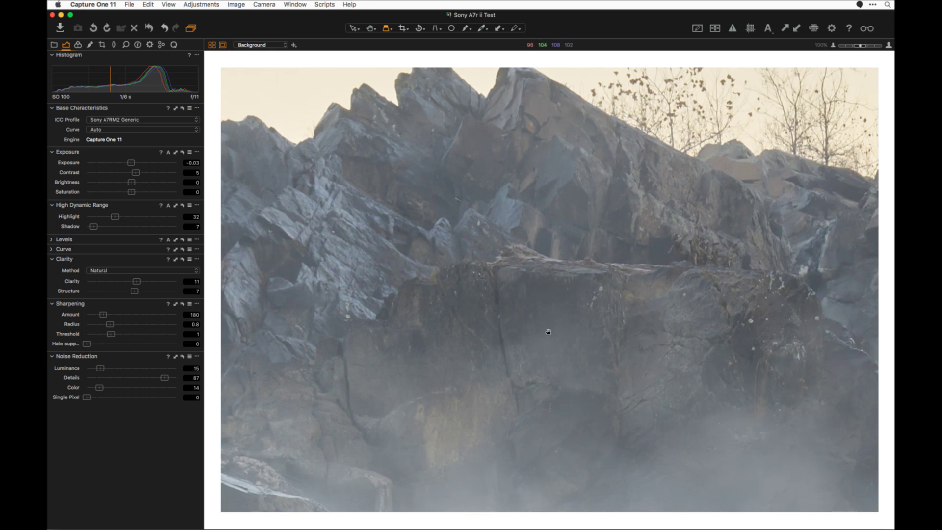
pyautogui.hscroll(4, 547, 331)
pyautogui.hscroll(5, 637, 318)
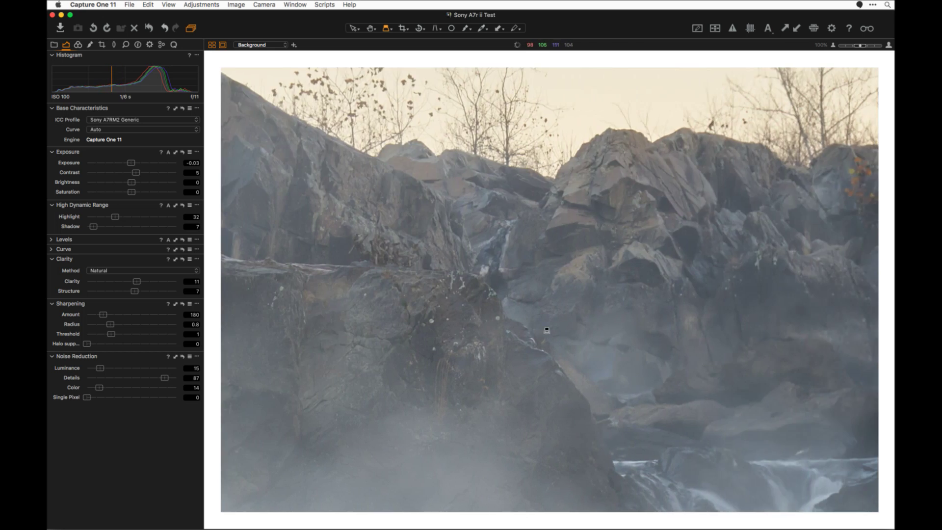
pyautogui.scroll(-6, 546, 332)
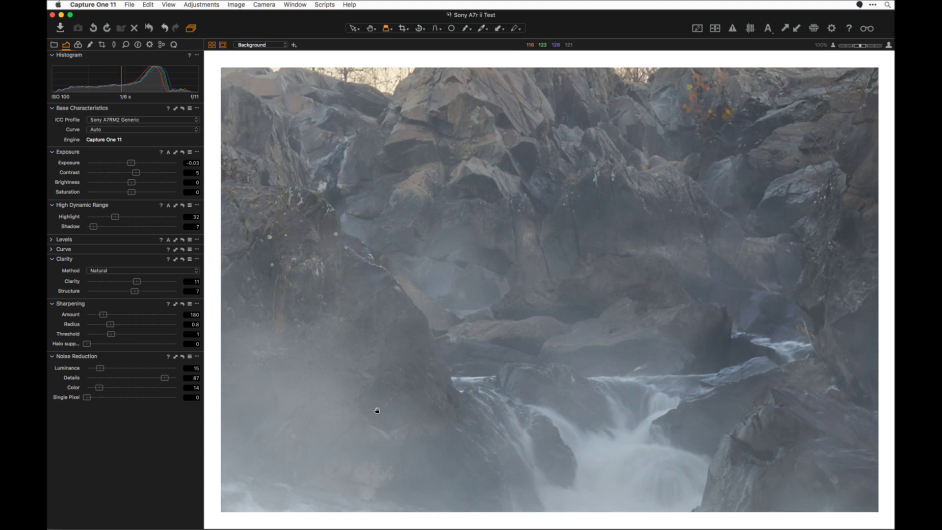
pyautogui.moveTo(376, 412); pyautogui.dragTo(434, 330)
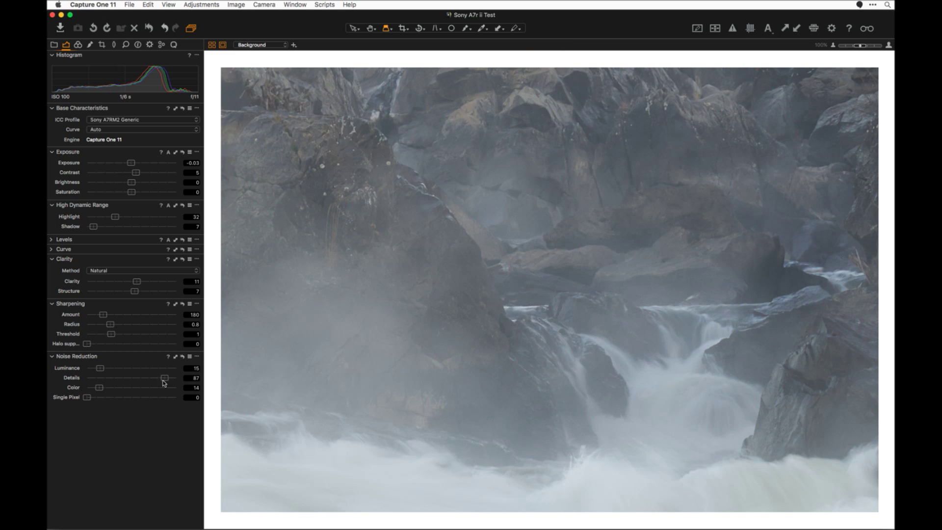
# Step: Set Noise Reduction Details to 85 and the Sharpening Amount to 100
pyautogui.moveTo(166, 379); pyautogui.dragTo(163, 382)
pyautogui.scroll(10, 373, 184)
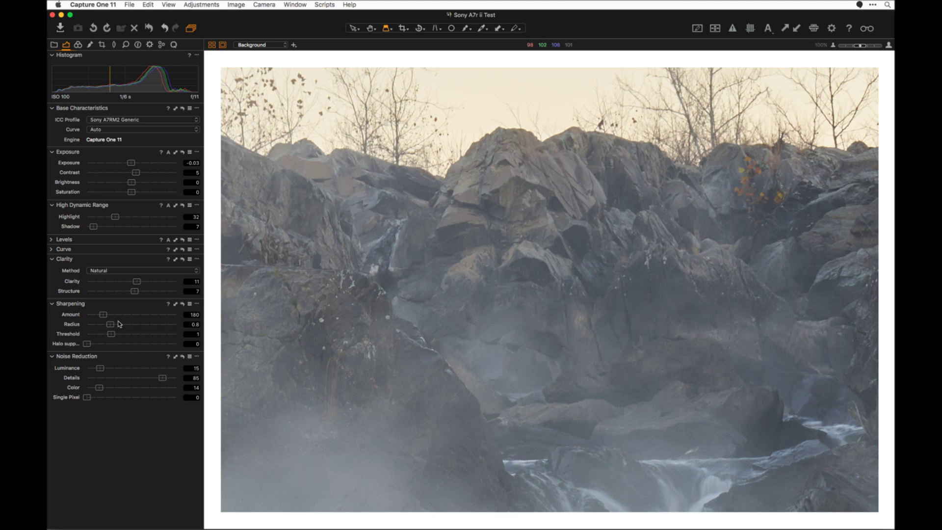
pyautogui.click(196, 315)
pyautogui.write('100')
pyautogui.press('Return')
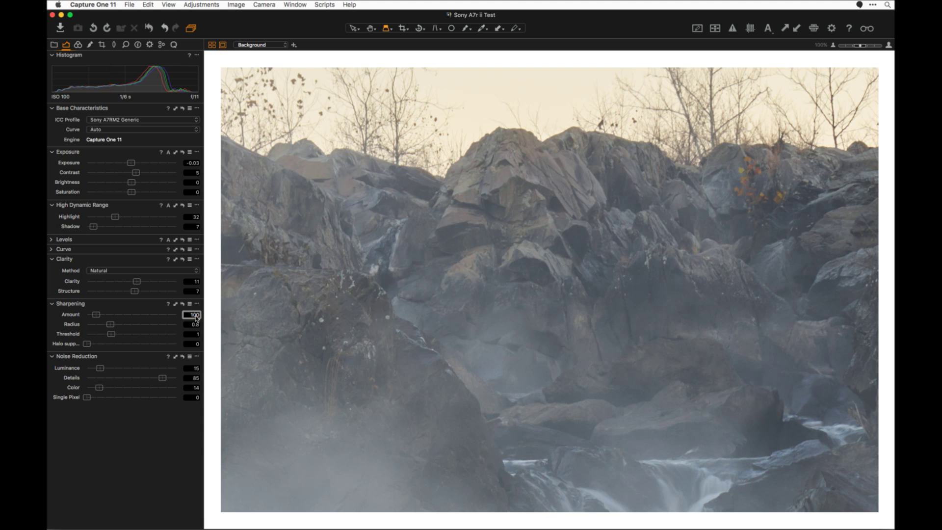
# Step: Set the Sharpening Amount to 130 and Halo Suppression to 20, and magnify the ridge edge against the sky to check it
pyautogui.scroll(9, 196, 317)
pyautogui.scroll(-2, 196, 316)
pyautogui.click(108, 345)
pyautogui.moveTo(107, 347); pyautogui.dragTo(105, 345)
pyautogui.click(519, 130)
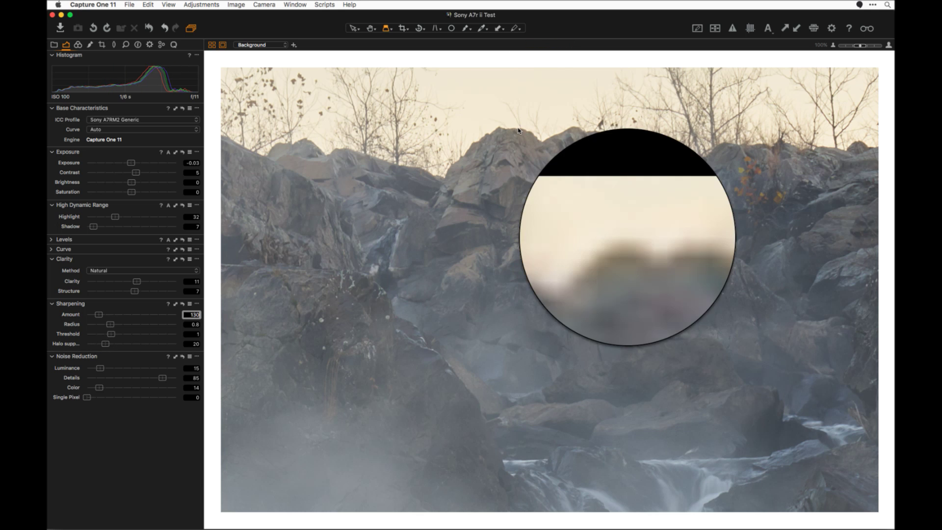
pyautogui.moveTo(519, 130); pyautogui.dragTo(496, 131)
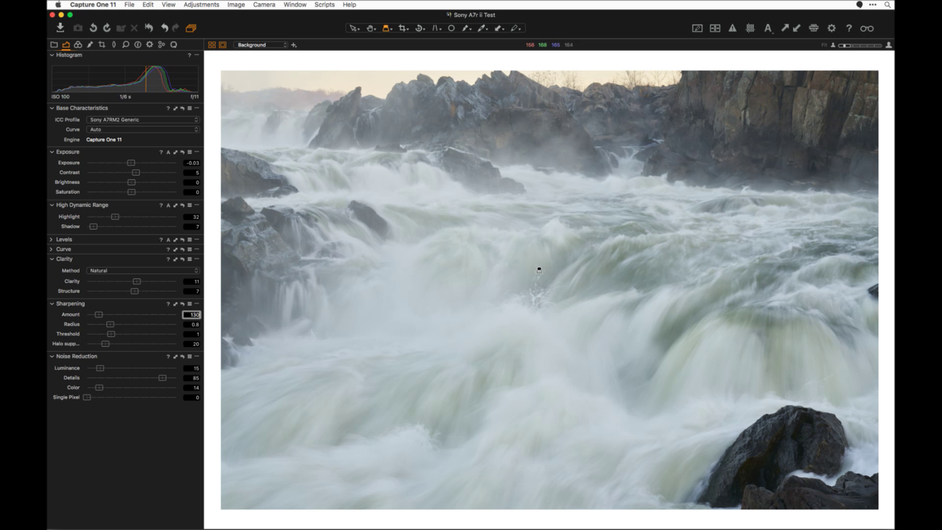
# Step: Show the thumbnail browser and compare the edited _DSC0160 with the unedited rapids frame just before it
pyautogui.press('super+b')
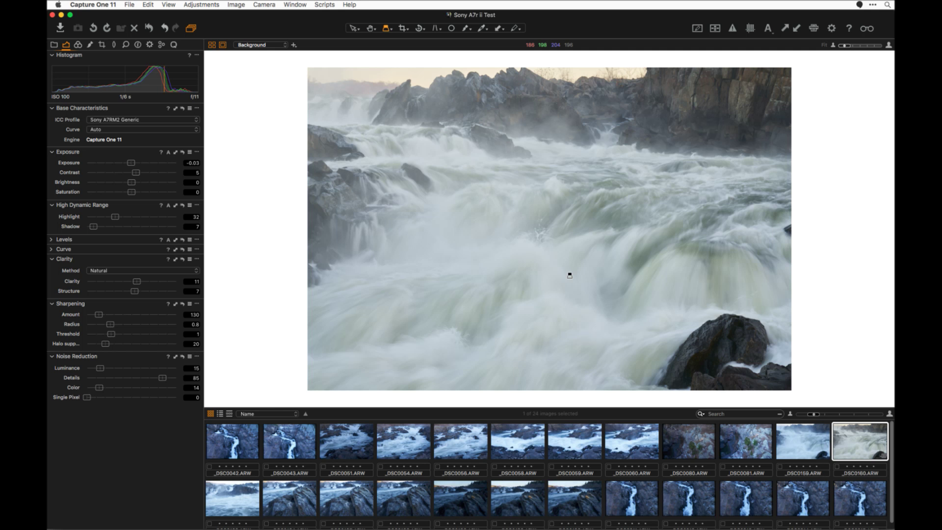
pyautogui.click(810, 438)
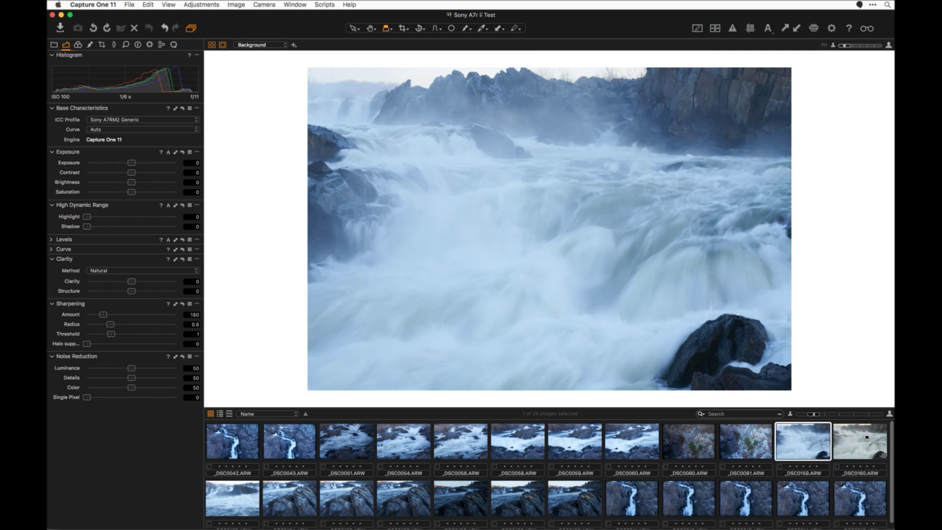
pyautogui.click(867, 438)
pyautogui.click(827, 446)
pyautogui.click(854, 448)
pyautogui.click(816, 446)
pyautogui.click(854, 444)
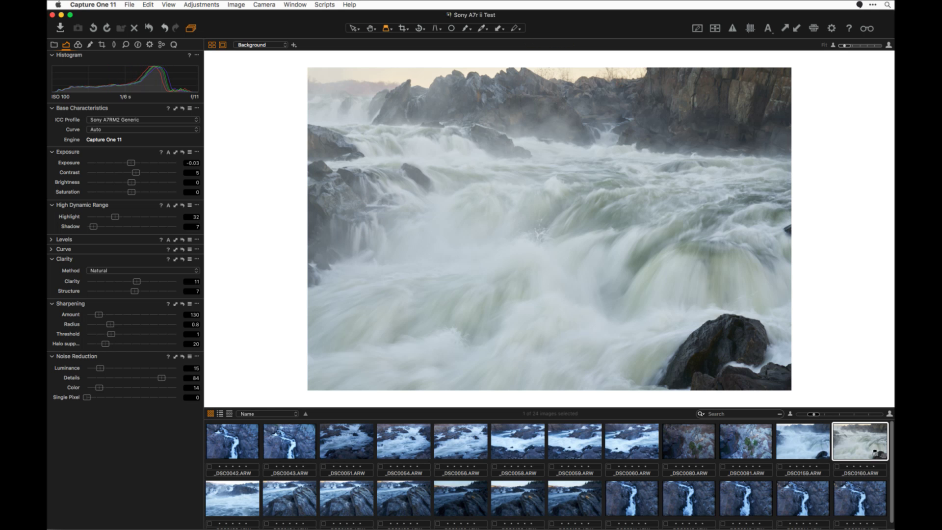
pyautogui.click(812, 443)
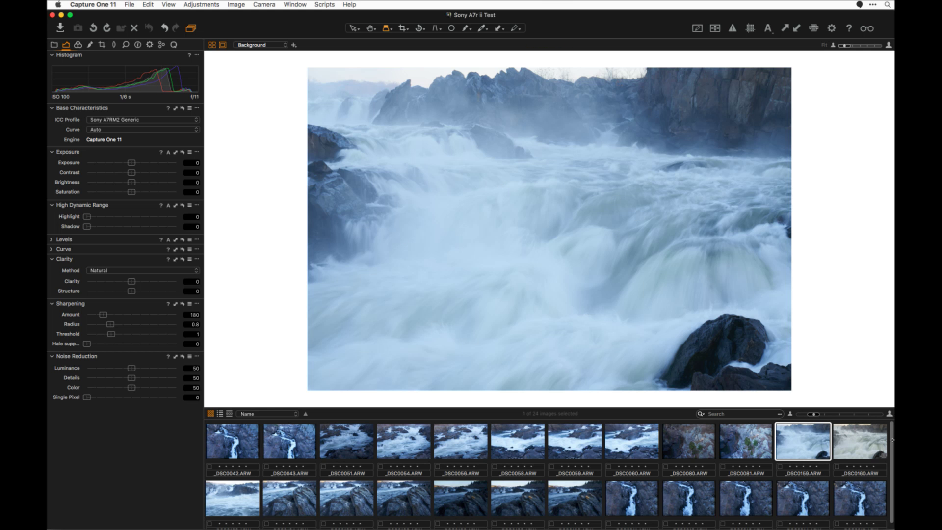
# Step: Copy the adjustments from _DSC0160 and apply them to the preceding unedited rapids photo
pyautogui.click(860, 436)
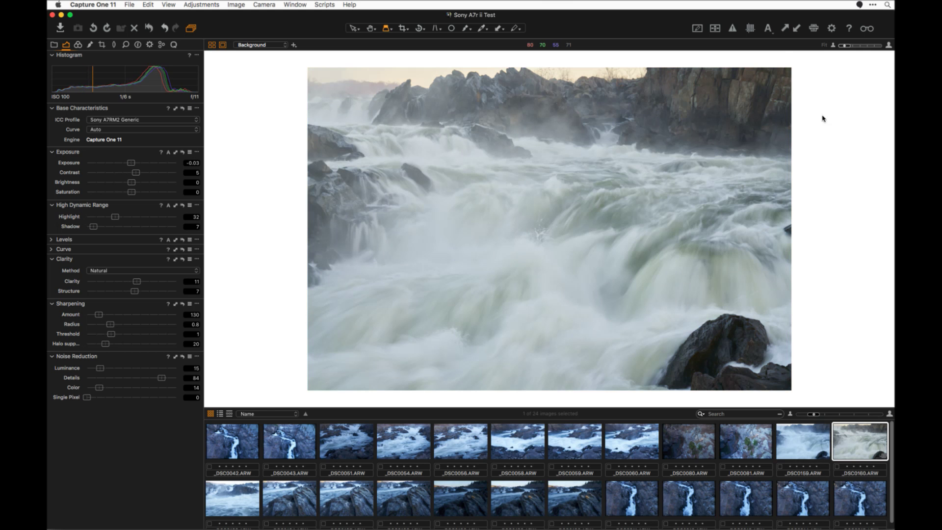
pyautogui.press('Left')
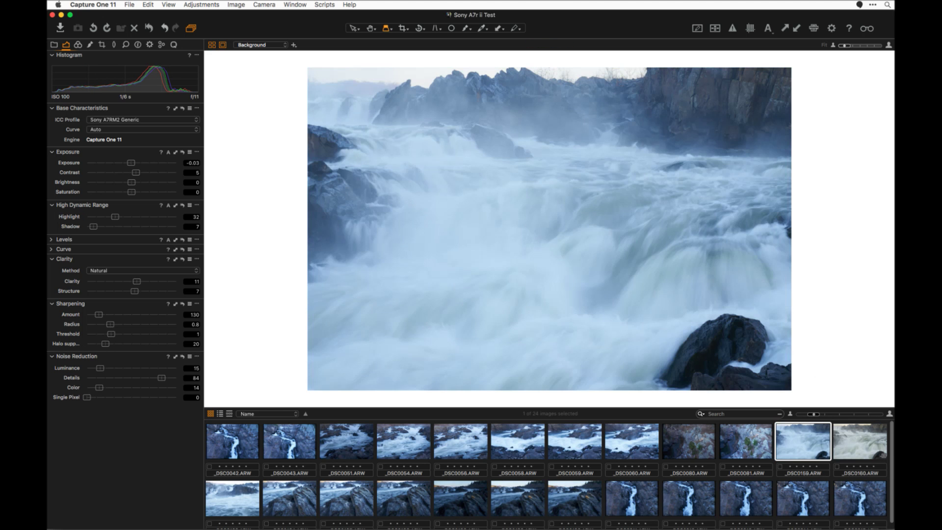
pyautogui.click(795, 30)
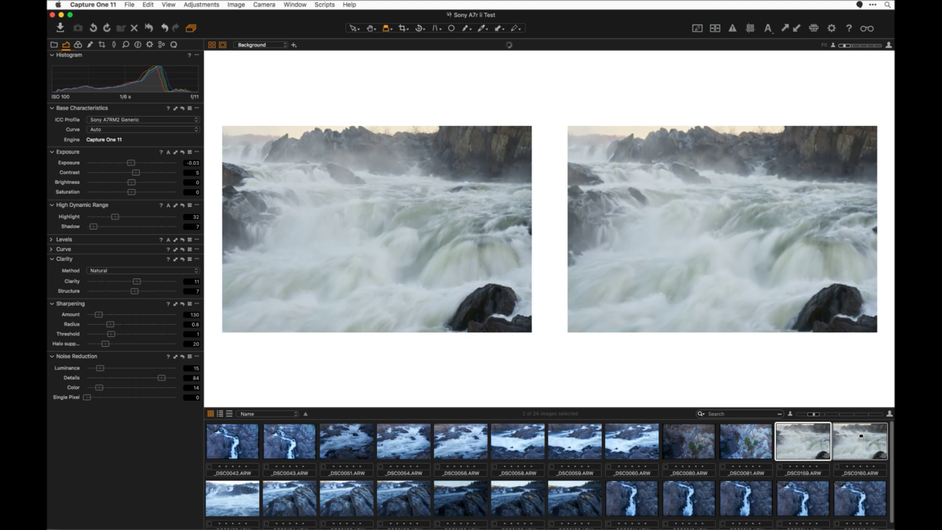
# Step: Mark both selected rapids photos with the green color tag and view the shots individually
pyautogui.rightClick(860, 440)
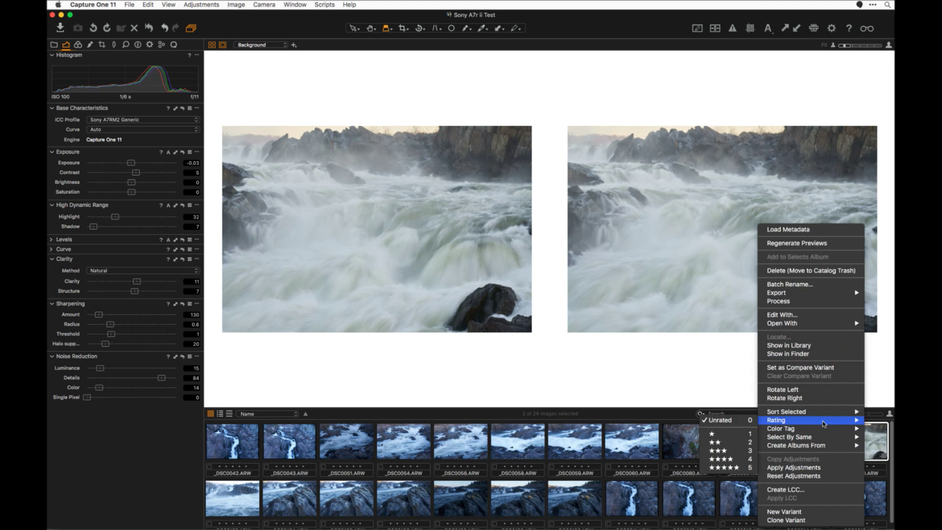
pyautogui.moveTo(823, 431)
pyautogui.click(736, 466)
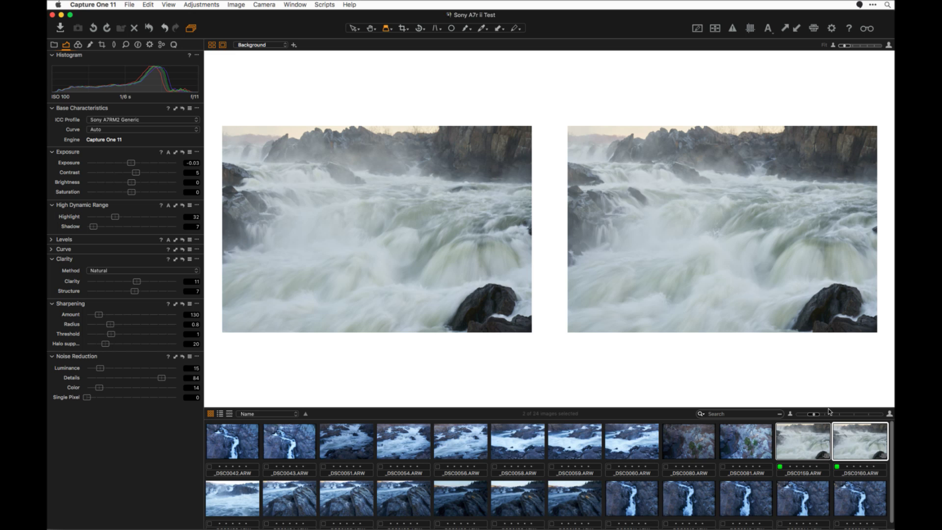
pyautogui.press('Left')
pyautogui.click(850, 450)
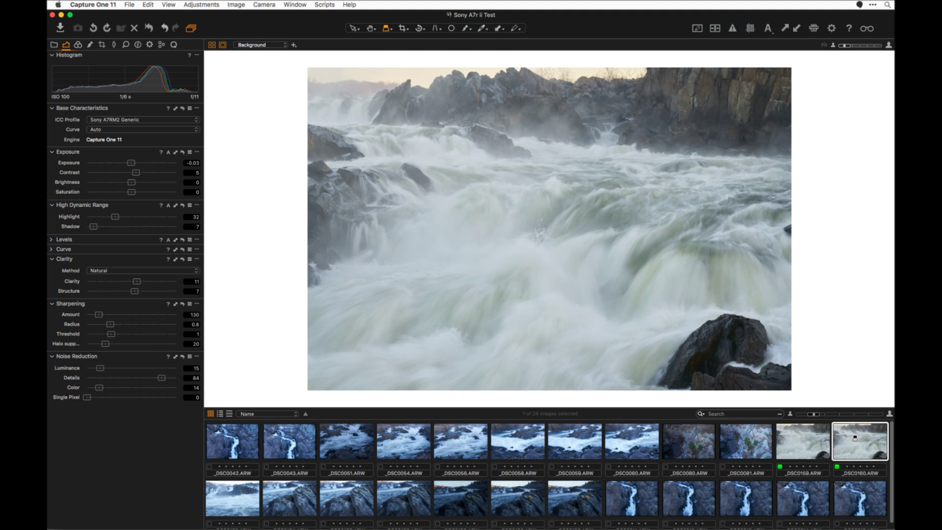
# Step: View the preceding rapids photo, _DSC0159, enlarged with the thumbnail browser hidden, and show its adjustment layers
pyautogui.press('Left')
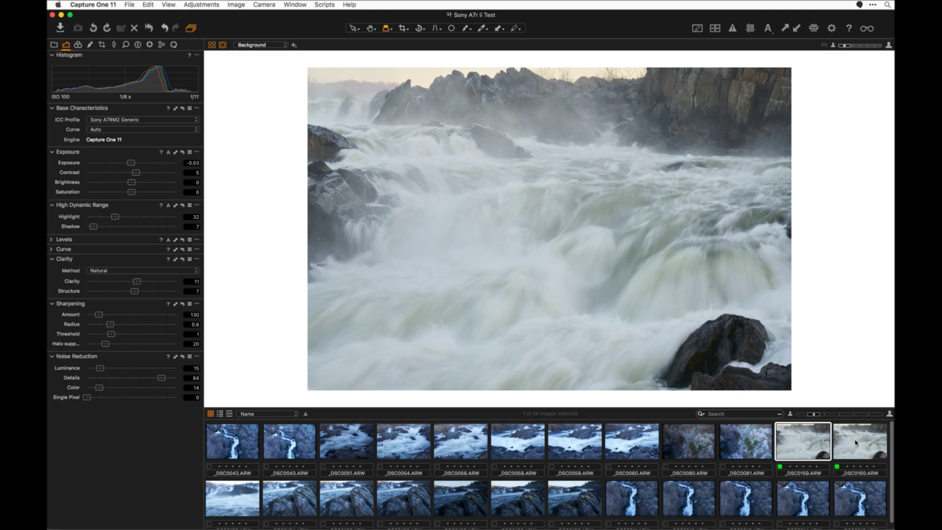
pyautogui.press('super+b')
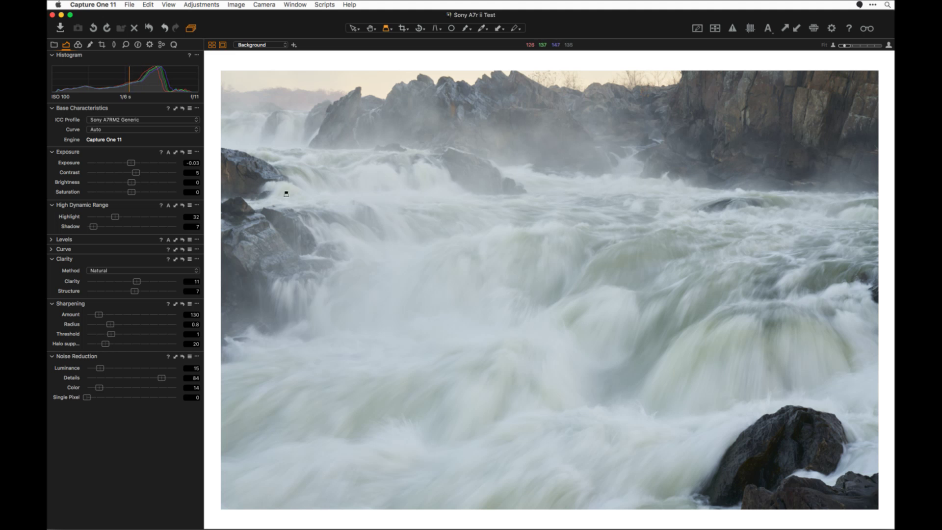
pyautogui.click(90, 44)
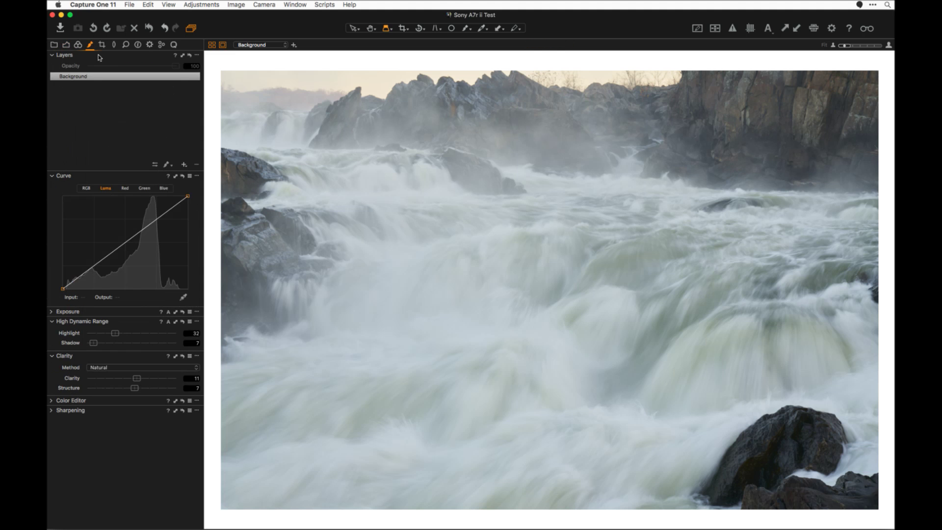
pyautogui.click(184, 164)
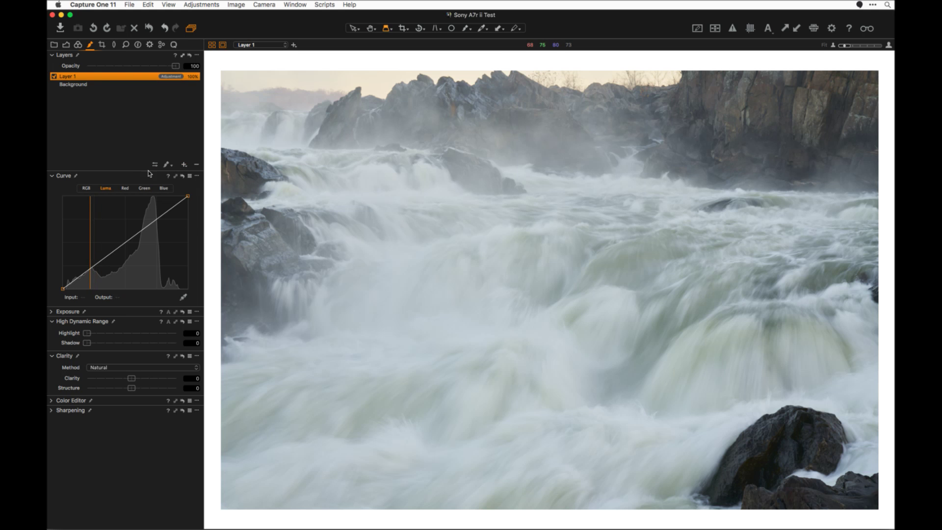
pyautogui.rightClick(89, 75)
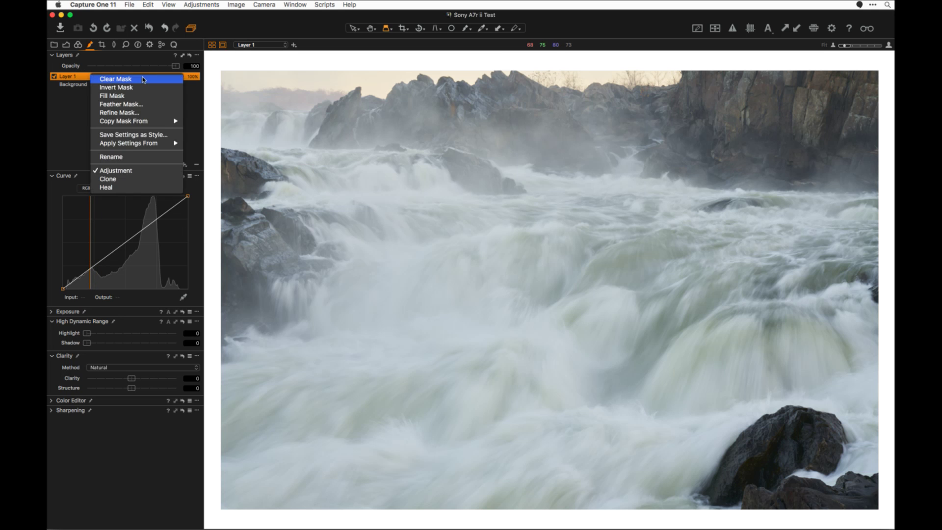
pyautogui.click(165, 169)
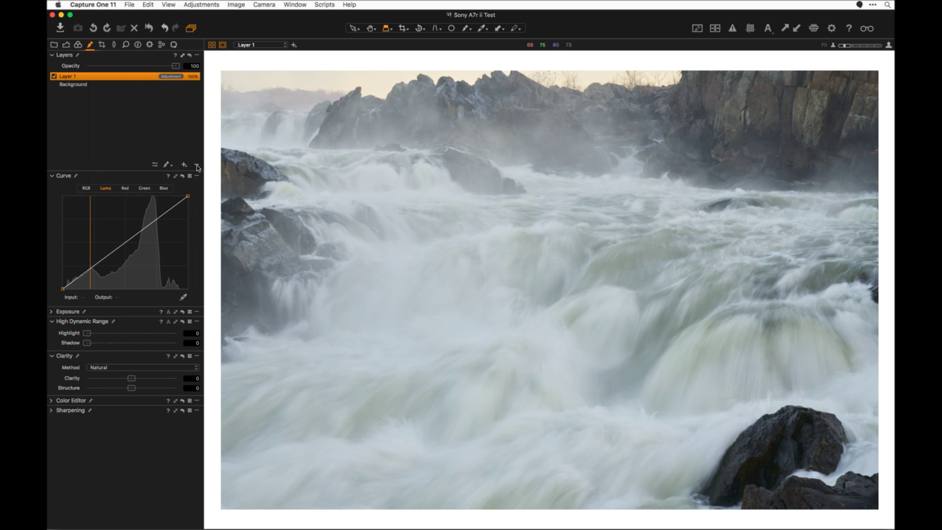
pyautogui.click(197, 166)
pyautogui.click(184, 166)
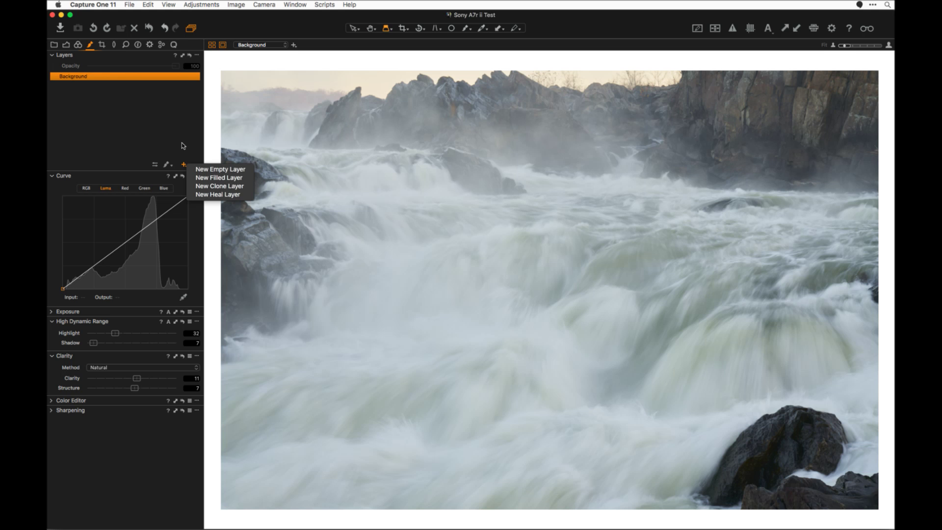
pyautogui.click(209, 170)
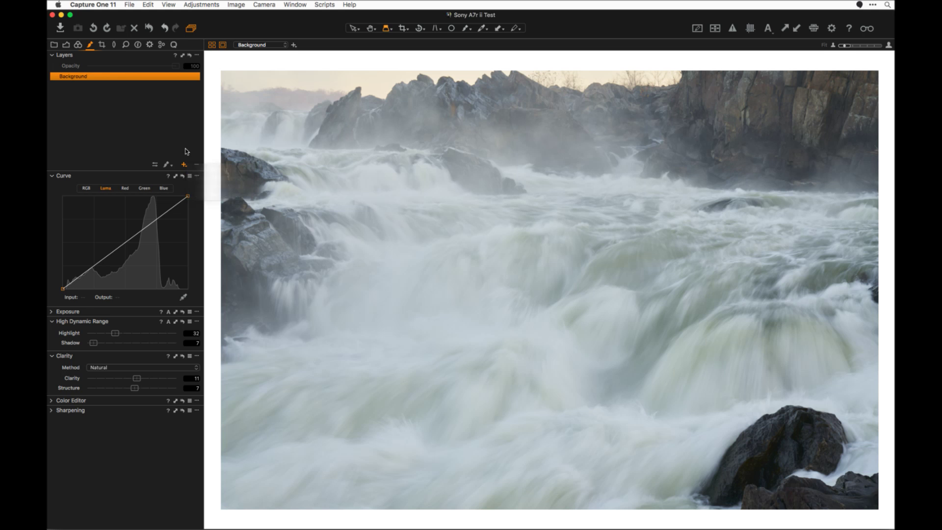
pyautogui.click(184, 165)
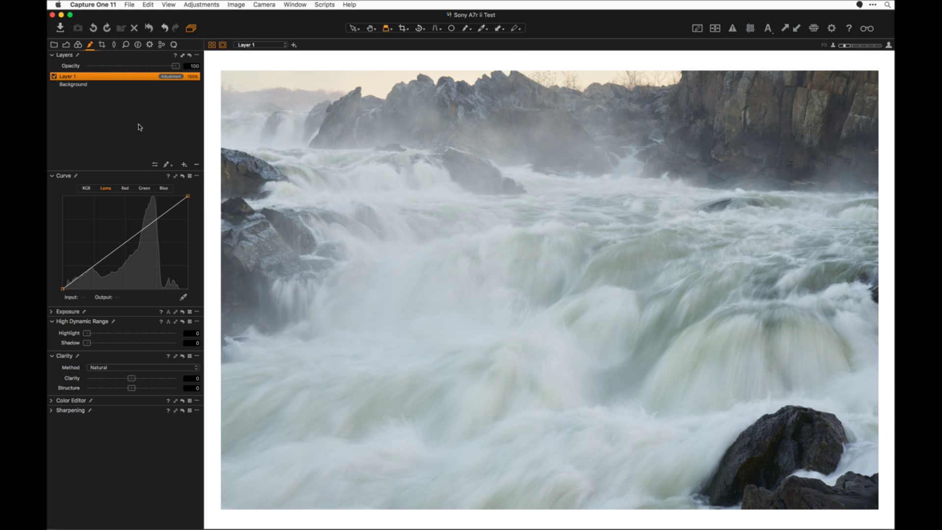
pyautogui.rightClick(116, 82)
pyautogui.click(139, 89)
pyautogui.moveTo(135, 235)
pyautogui.mouseDown()
pyautogui.moveTo(142, 242)
pyautogui.moveTo(136, 232)
pyautogui.mouseUp()
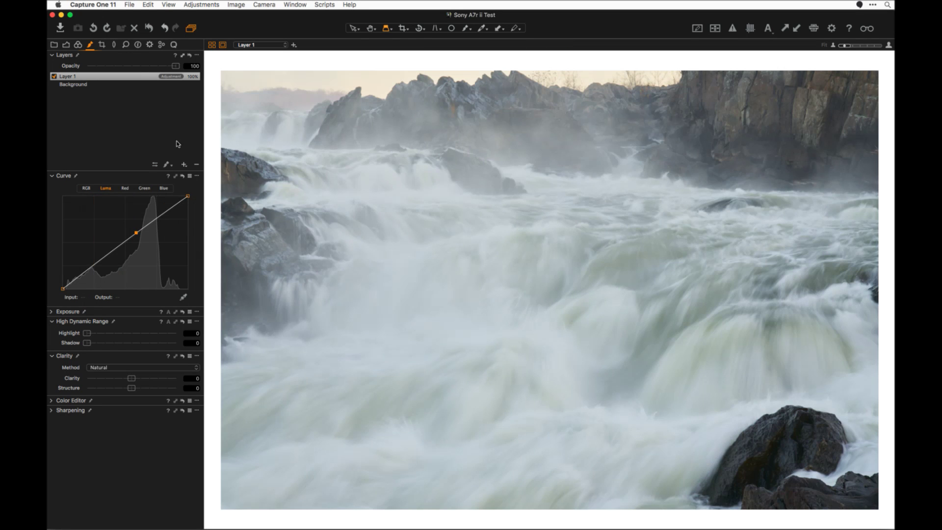
pyautogui.click(195, 166)
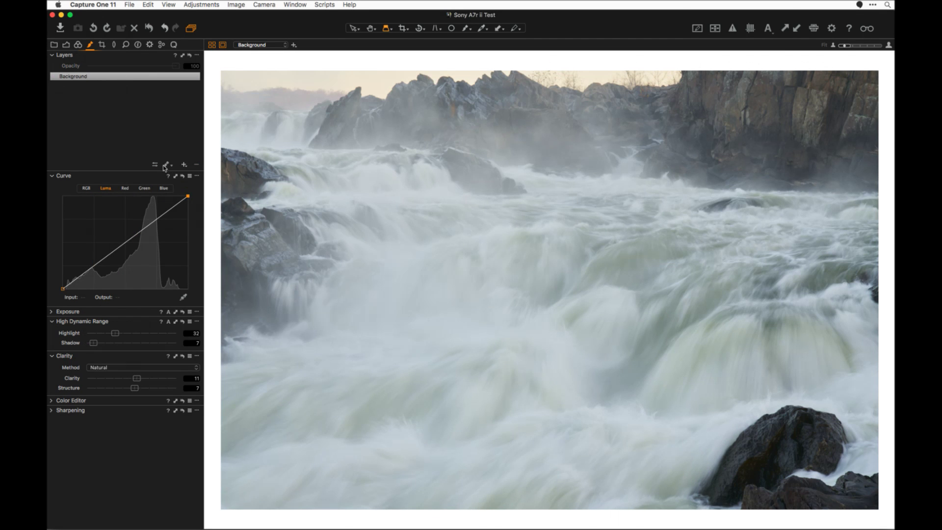
# Step: Add a filled adjustment layer and darken its midtones with a Luma curve point at about input 102, output 88, anchoring points in the highlights
pyautogui.click(185, 167)
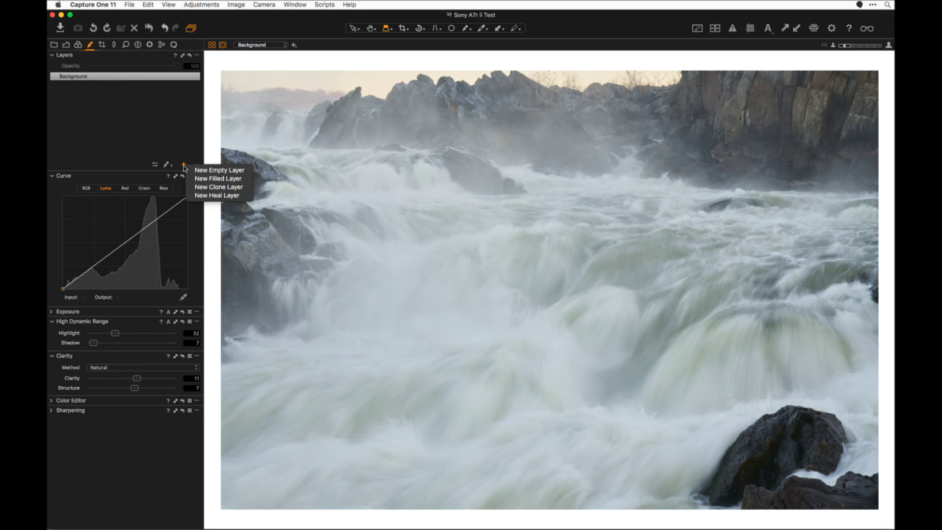
pyautogui.click(216, 182)
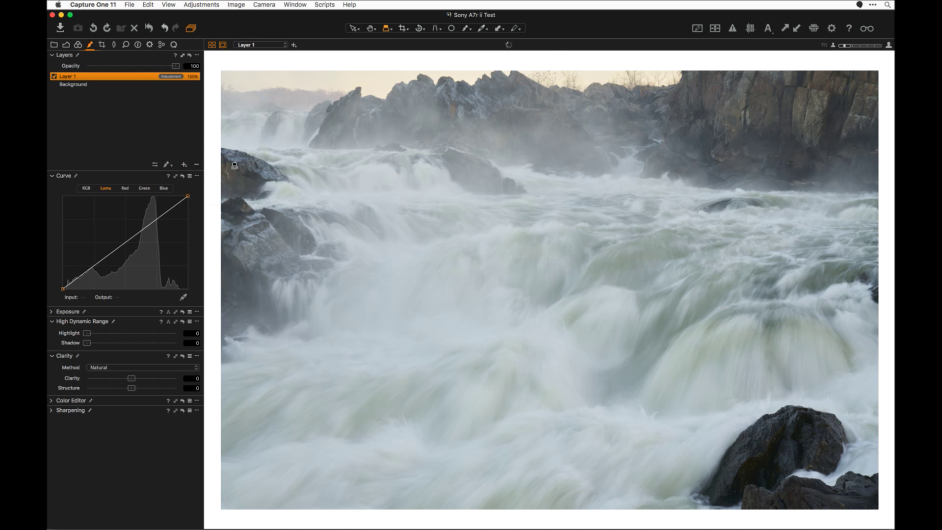
pyautogui.moveTo(117, 255)
pyautogui.mouseDown()
pyautogui.moveTo(143, 267)
pyautogui.moveTo(96, 228)
pyautogui.moveTo(112, 221)
pyautogui.moveTo(122, 249)
pyautogui.mouseUp()
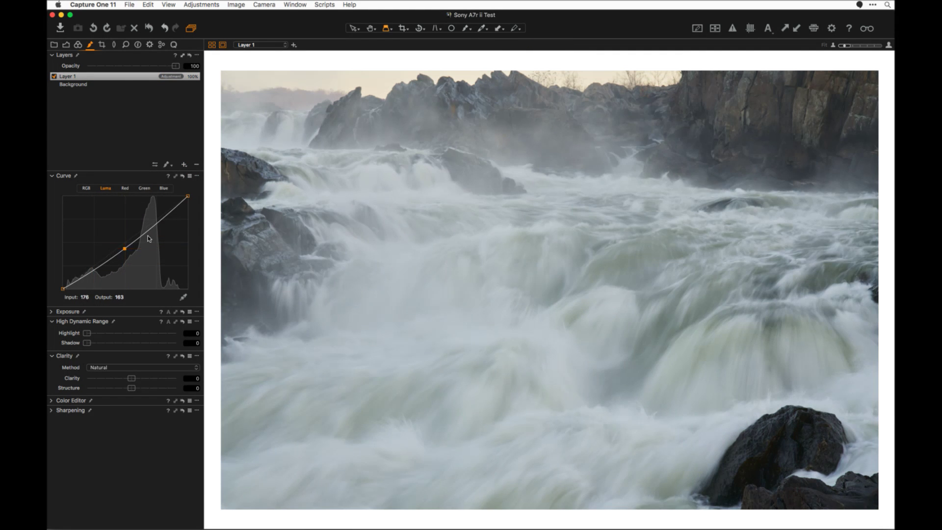
pyautogui.press('m')
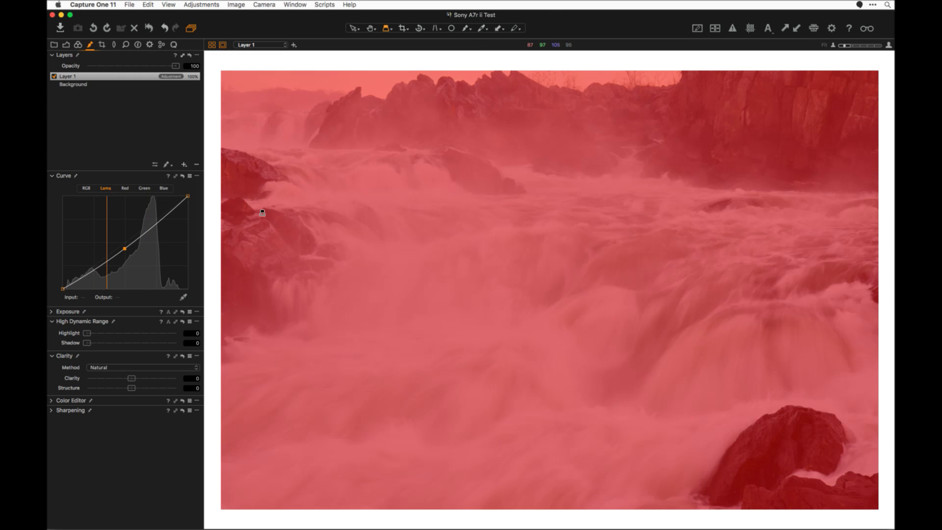
pyautogui.press('m')
pyautogui.moveTo(126, 250)
pyautogui.mouseDown()
pyautogui.moveTo(101, 261)
pyautogui.moveTo(108, 255)
pyautogui.mouseUp()
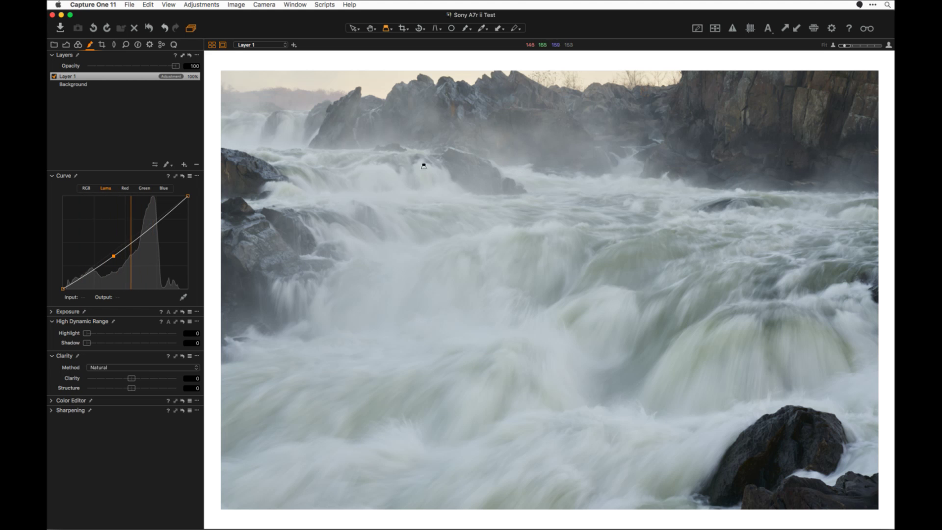
pyautogui.click(174, 210)
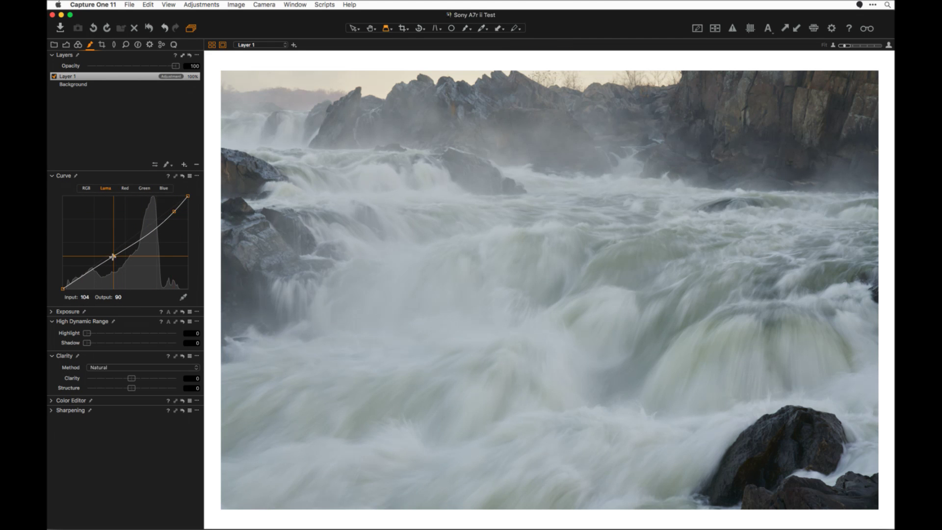
pyautogui.click(113, 256)
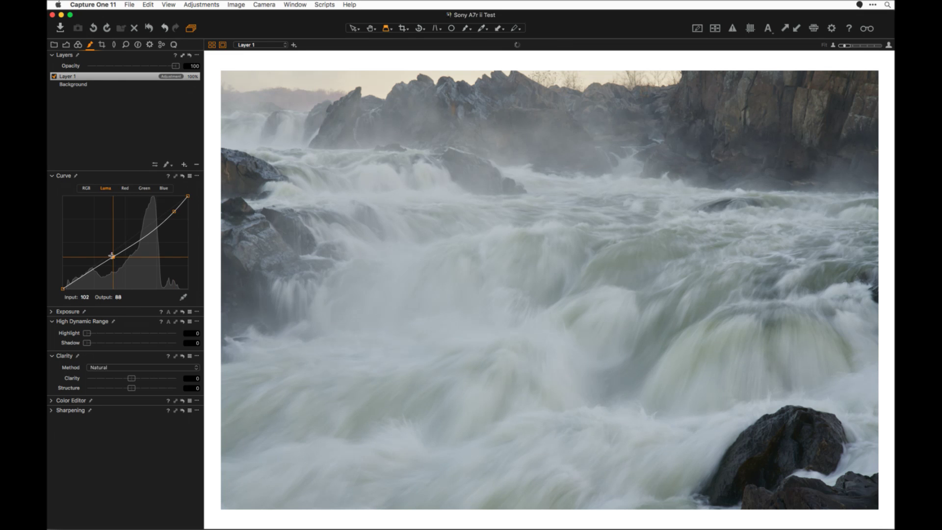
pyautogui.click(179, 205)
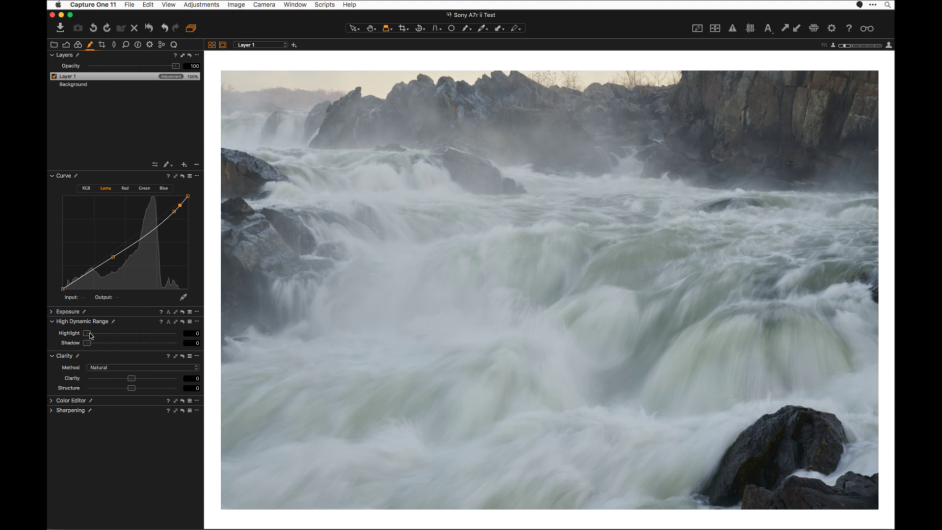
# Step: Set the layer's Highlight and Shadow recovery to 16 and its Clarity to 23, and compare the photo with the layer off and on
pyautogui.moveTo(90, 335)
pyautogui.mouseDown()
pyautogui.moveTo(122, 338)
pyautogui.moveTo(90, 334)
pyautogui.moveTo(101, 334)
pyautogui.mouseUp()
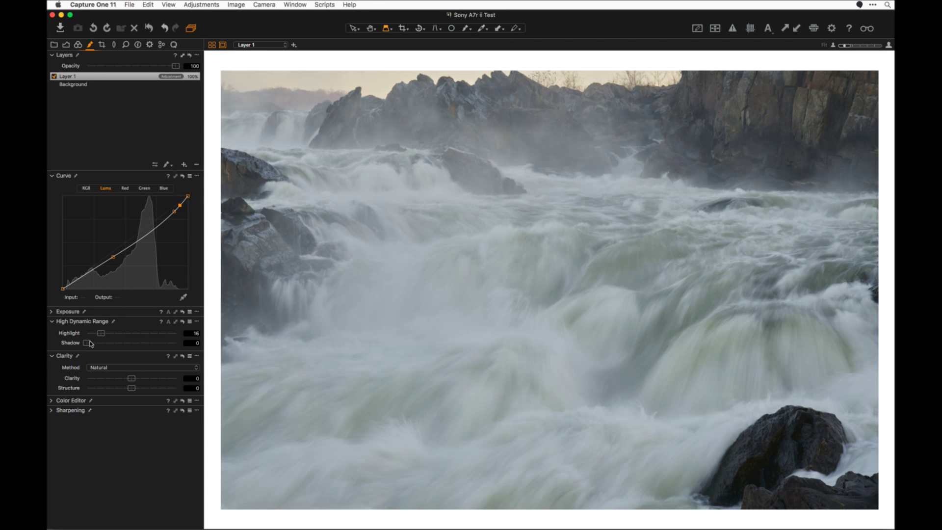
pyautogui.moveTo(91, 345); pyautogui.dragTo(103, 346)
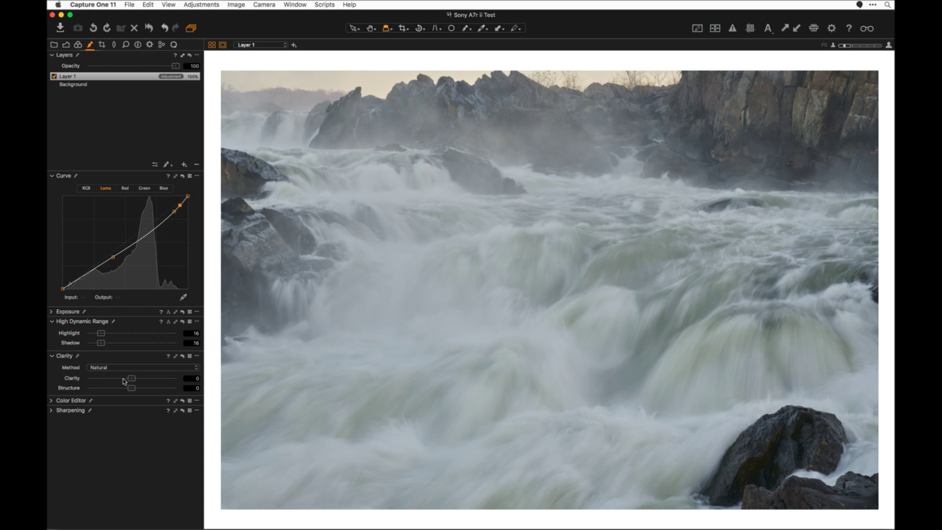
pyautogui.moveTo(131, 378); pyautogui.dragTo(141, 378)
pyautogui.click(54, 77)
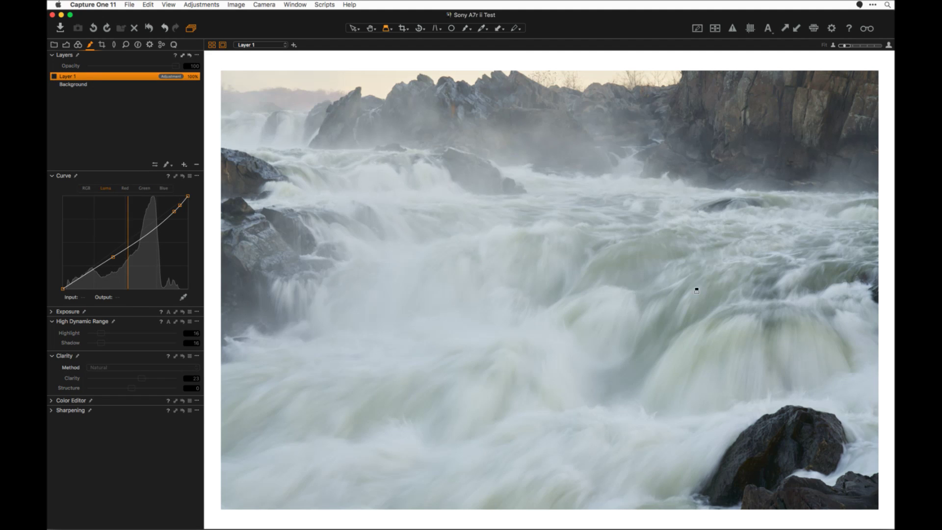
pyautogui.click(54, 77)
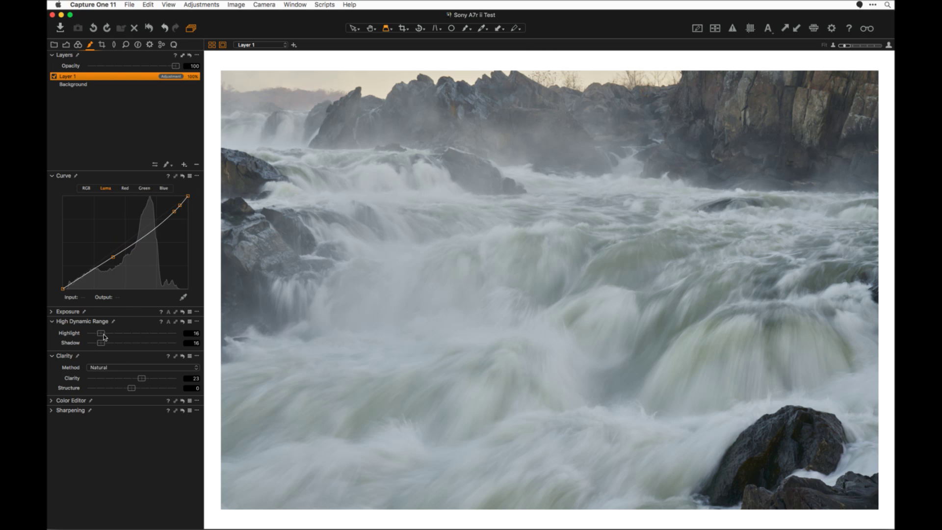
# Step: Set the adjustment layer's Highlight recovery to 38 and its Contrast to 19
pyautogui.moveTo(104, 337); pyautogui.dragTo(107, 337)
pyautogui.moveTo(103, 333); pyautogui.dragTo(106, 333)
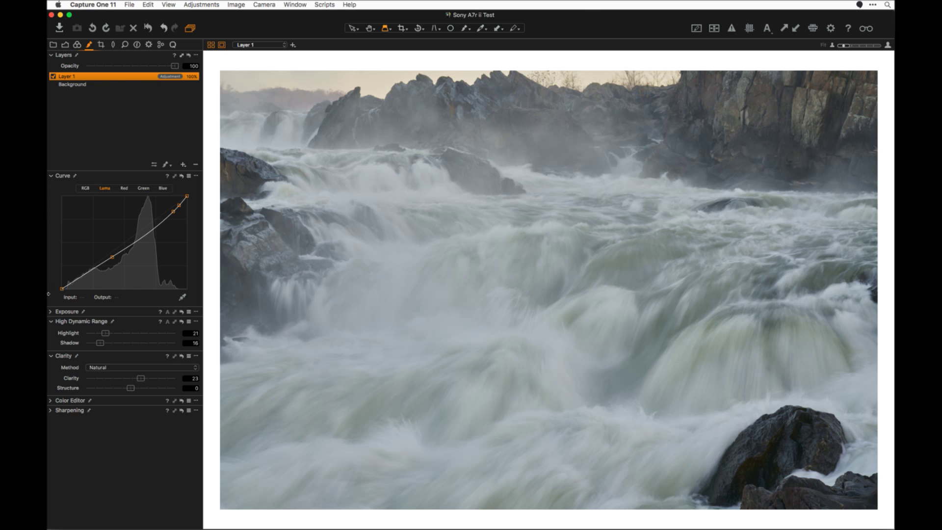
pyautogui.click(50, 312)
pyautogui.moveTo(132, 332); pyautogui.dragTo(143, 335)
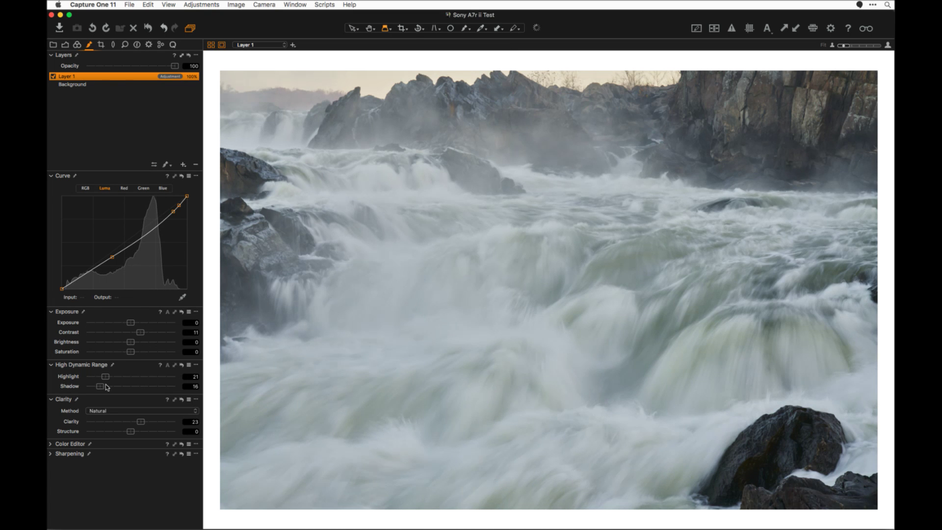
pyautogui.moveTo(106, 377); pyautogui.dragTo(121, 378)
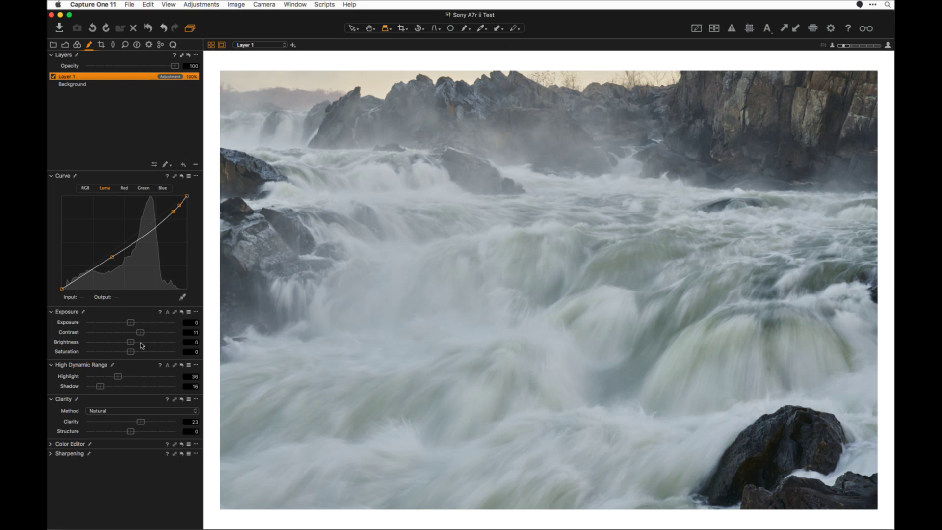
pyautogui.moveTo(139, 336); pyautogui.dragTo(146, 332)
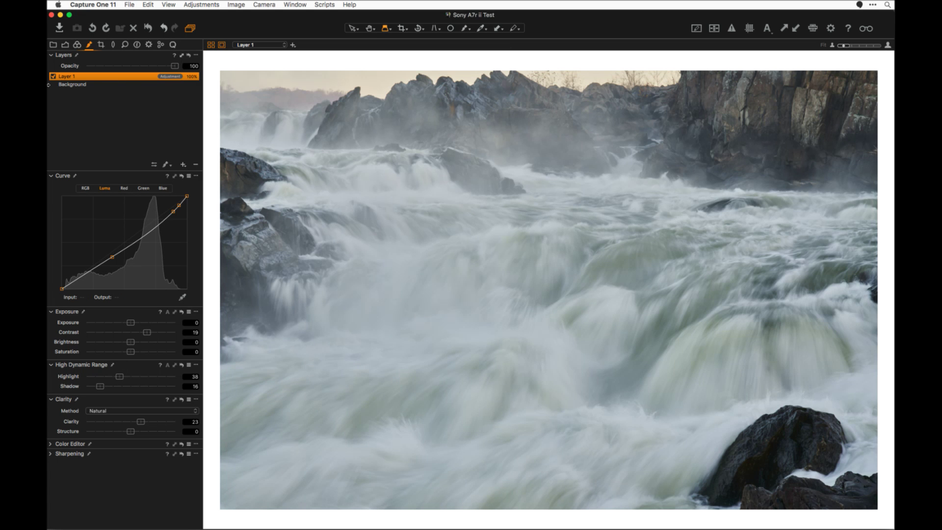
# Step: Compare the photo with the adjustment layer off and on, and clear the layer's mask for brushing
pyautogui.click(53, 76)
pyautogui.click(53, 76)
pyautogui.click(52, 81)
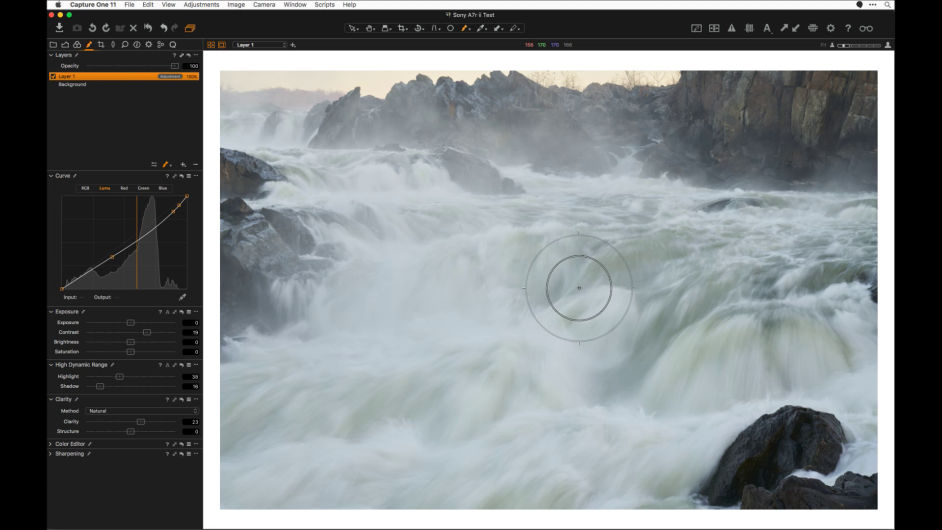
# Step: Review the mask brush settings, try different brush sizes, and settle on a large brush for painting over the water
pyautogui.rightClick(565, 276)
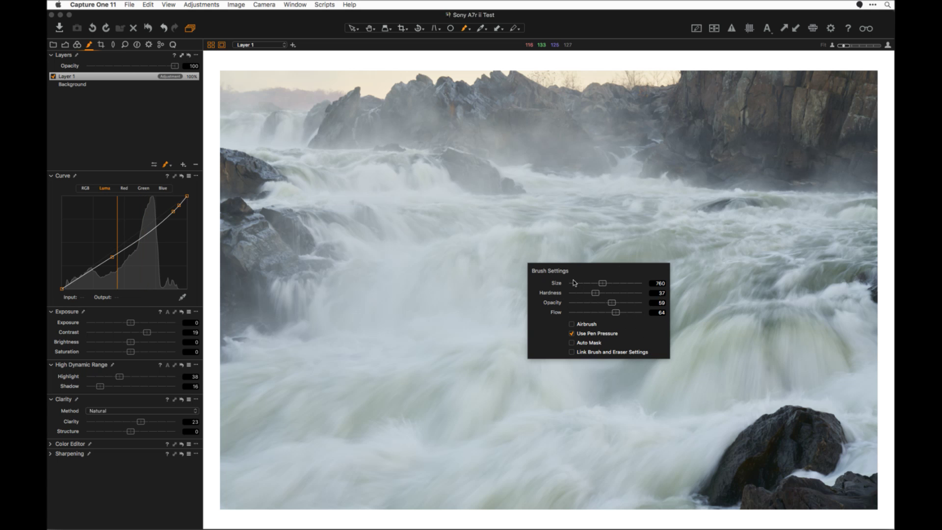
pyautogui.click(117, 129)
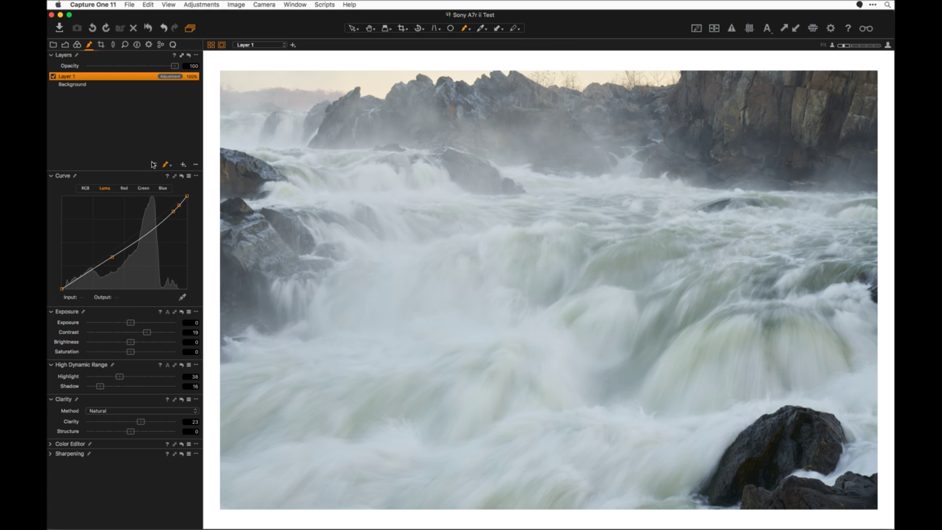
pyautogui.click(167, 165)
pyautogui.click(170, 88)
pyautogui.click(153, 166)
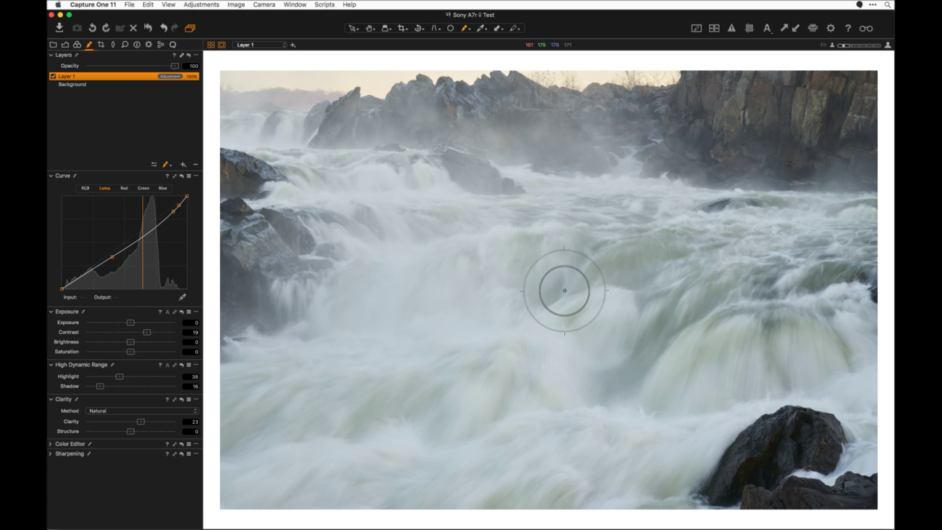
pyautogui.rightClick(559, 281)
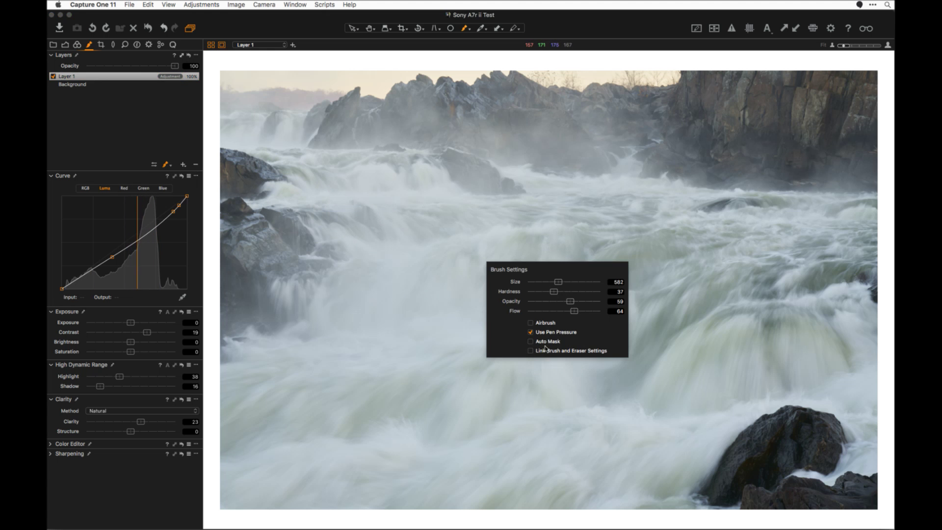
pyautogui.moveTo(551, 282); pyautogui.dragTo(518, 276)
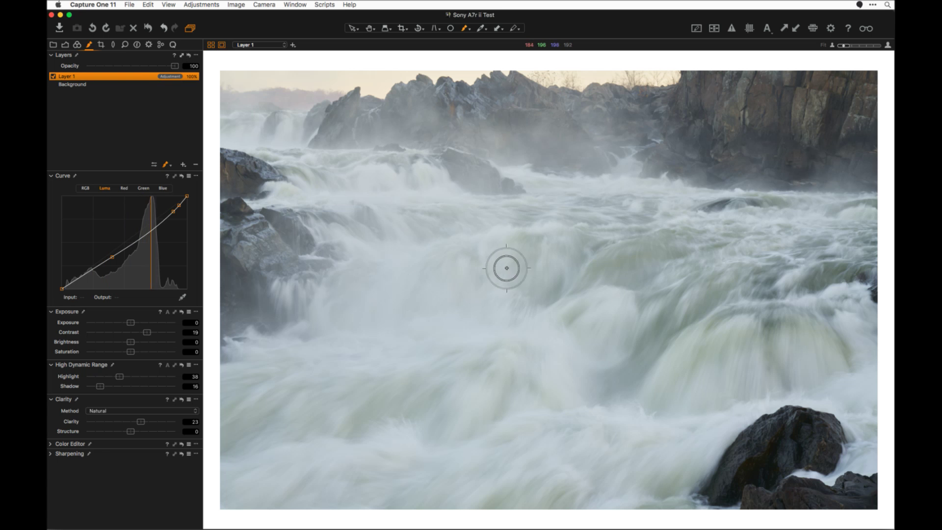
pyautogui.rightClick(520, 282)
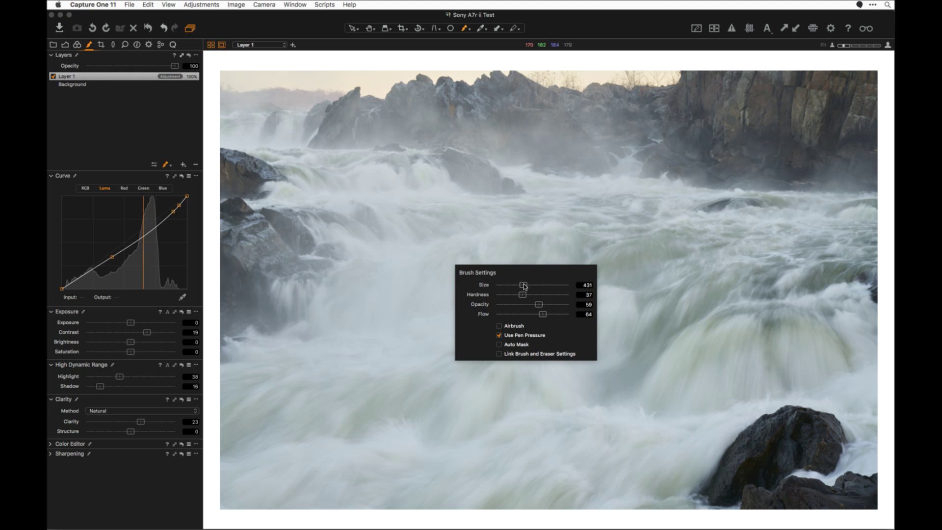
pyautogui.moveTo(522, 285)
pyautogui.mouseDown()
pyautogui.moveTo(534, 285)
pyautogui.moveTo(535, 304)
pyautogui.moveTo(522, 314)
pyautogui.mouseUp()
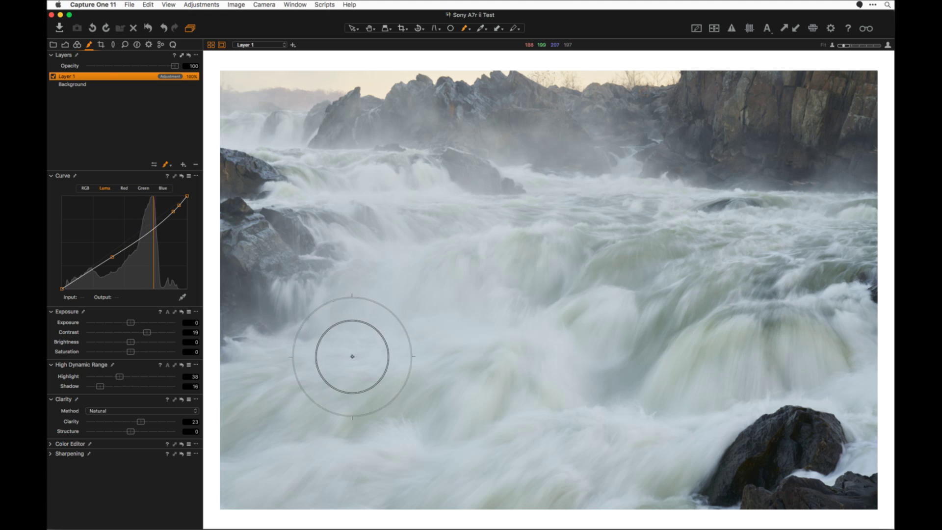
# Step: Paint Layer 1's mask over the rapids, checking the mask overlay and filling in the thinly covered water in the middle
pyautogui.moveTo(275, 395)
pyautogui.mouseDown()
pyautogui.moveTo(330, 361)
pyautogui.moveTo(255, 456)
pyautogui.moveTo(636, 450)
pyautogui.mouseUp()
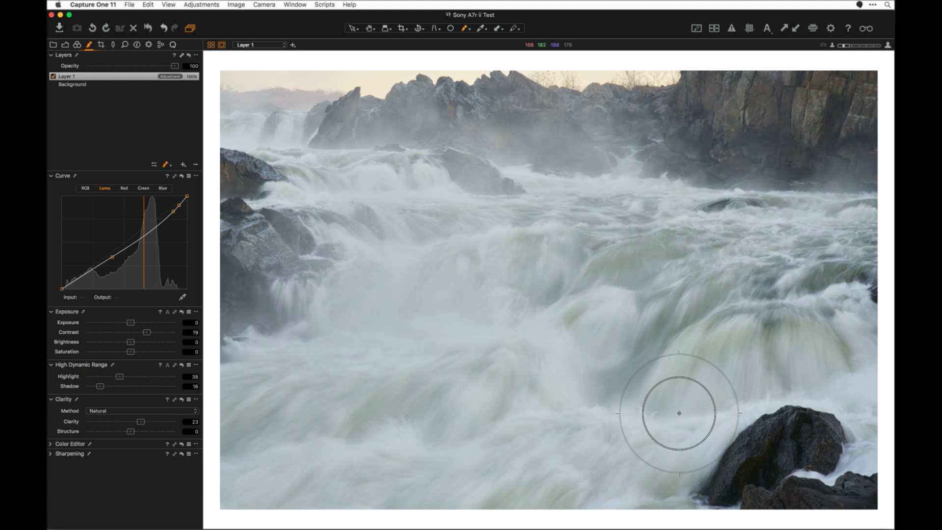
pyautogui.moveTo(482, 362)
pyautogui.mouseDown()
pyautogui.moveTo(318, 390)
pyautogui.moveTo(335, 394)
pyautogui.moveTo(319, 448)
pyautogui.moveTo(240, 499)
pyautogui.moveTo(616, 473)
pyautogui.moveTo(629, 482)
pyautogui.moveTo(604, 494)
pyautogui.moveTo(179, 497)
pyautogui.moveTo(223, 410)
pyautogui.moveTo(232, 352)
pyautogui.moveTo(319, 304)
pyautogui.moveTo(309, 290)
pyautogui.moveTo(335, 257)
pyautogui.moveTo(344, 256)
pyautogui.moveTo(318, 334)
pyautogui.moveTo(268, 405)
pyautogui.moveTo(539, 385)
pyautogui.moveTo(598, 402)
pyautogui.moveTo(664, 404)
pyautogui.moveTo(654, 490)
pyautogui.moveTo(740, 413)
pyautogui.moveTo(817, 376)
pyautogui.moveTo(892, 383)
pyautogui.moveTo(868, 432)
pyautogui.moveTo(638, 274)
pyautogui.mouseUp()
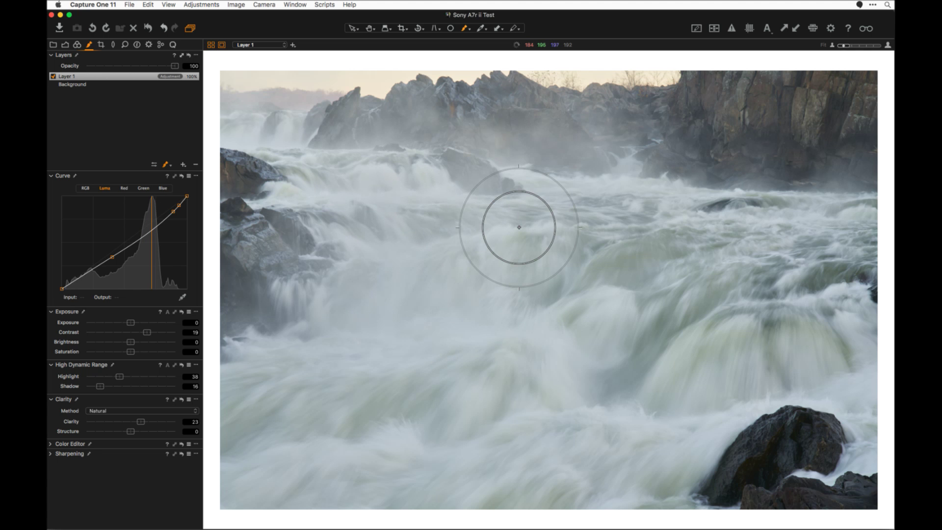
pyautogui.press('m')
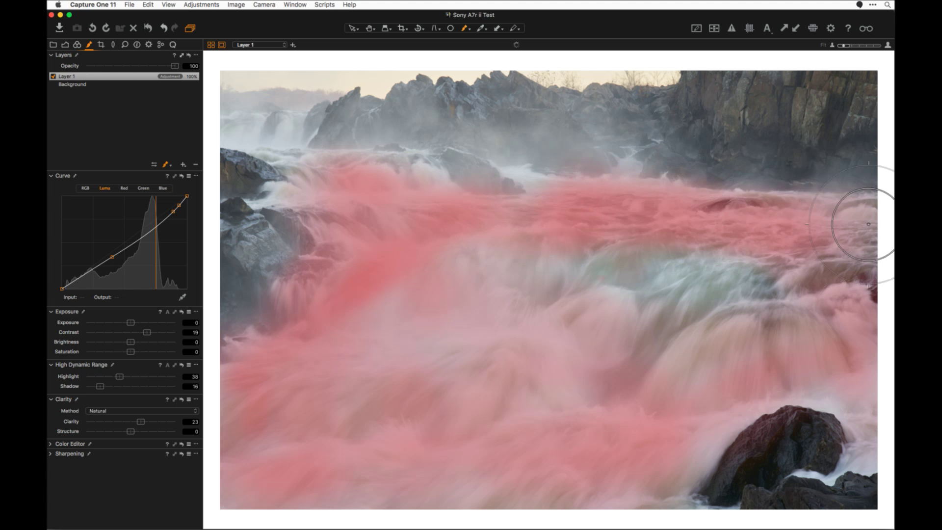
pyautogui.moveTo(515, 257)
pyautogui.mouseDown()
pyautogui.moveTo(652, 296)
pyautogui.moveTo(643, 285)
pyautogui.moveTo(826, 326)
pyautogui.moveTo(687, 414)
pyautogui.moveTo(886, 408)
pyautogui.moveTo(656, 442)
pyautogui.moveTo(683, 501)
pyautogui.moveTo(772, 370)
pyautogui.moveTo(870, 415)
pyautogui.moveTo(852, 389)
pyautogui.moveTo(686, 458)
pyautogui.moveTo(758, 446)
pyautogui.moveTo(805, 421)
pyautogui.moveTo(741, 442)
pyautogui.moveTo(759, 383)
pyautogui.mouseUp()
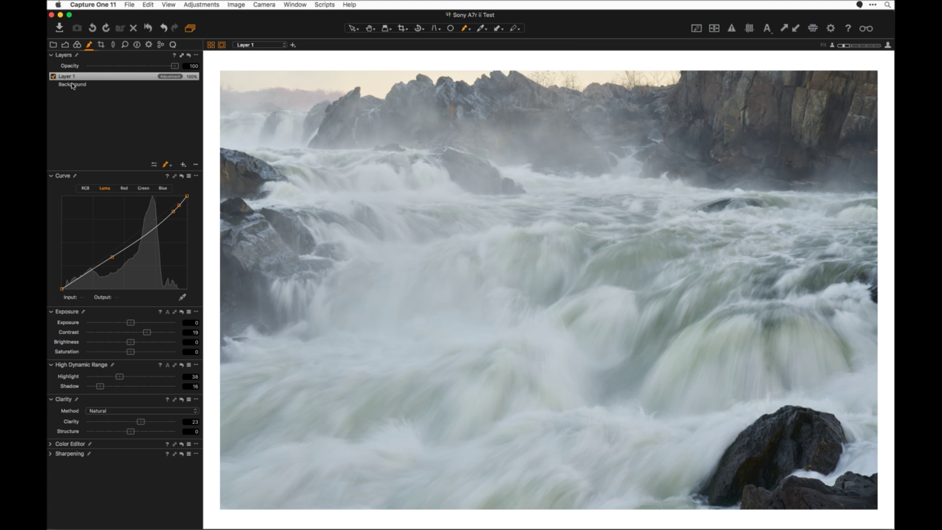
# Step: Refine Layer 1's mask with a radius of 20
pyautogui.rightClick(124, 76)
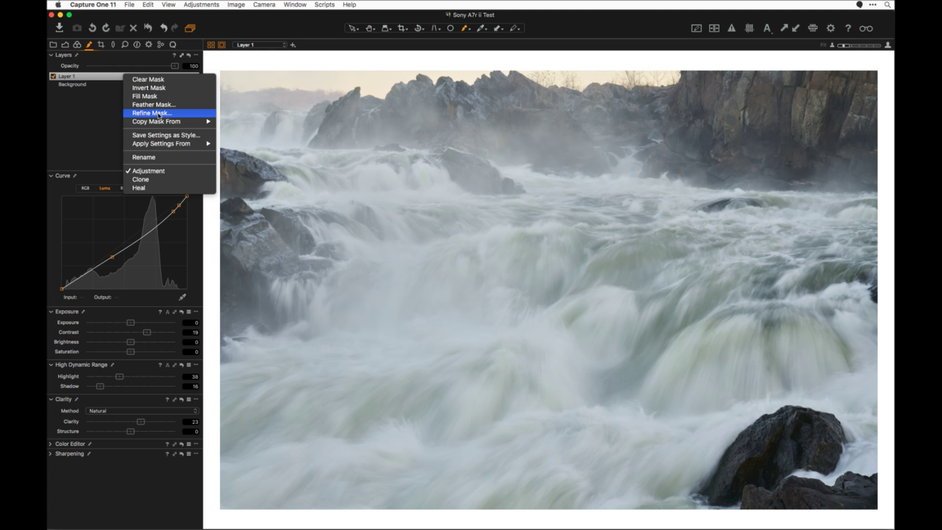
pyautogui.click(165, 114)
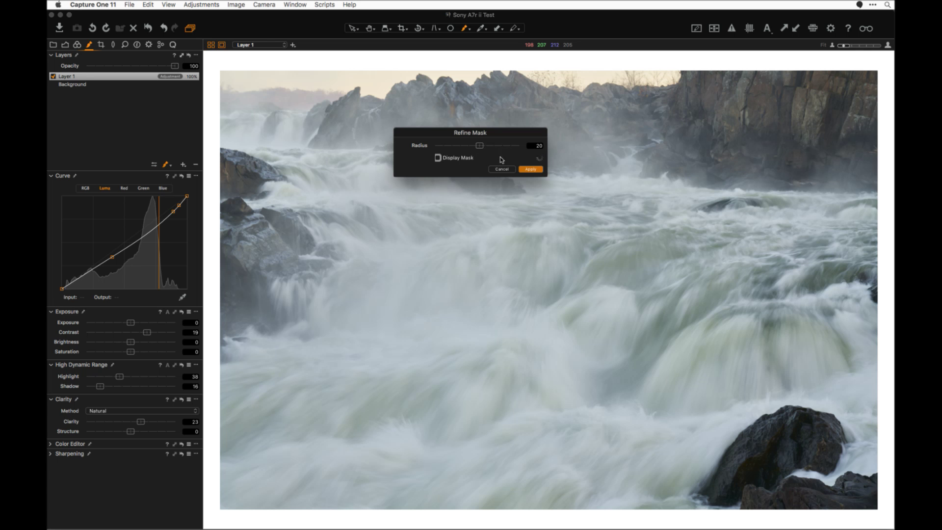
pyautogui.click(542, 171)
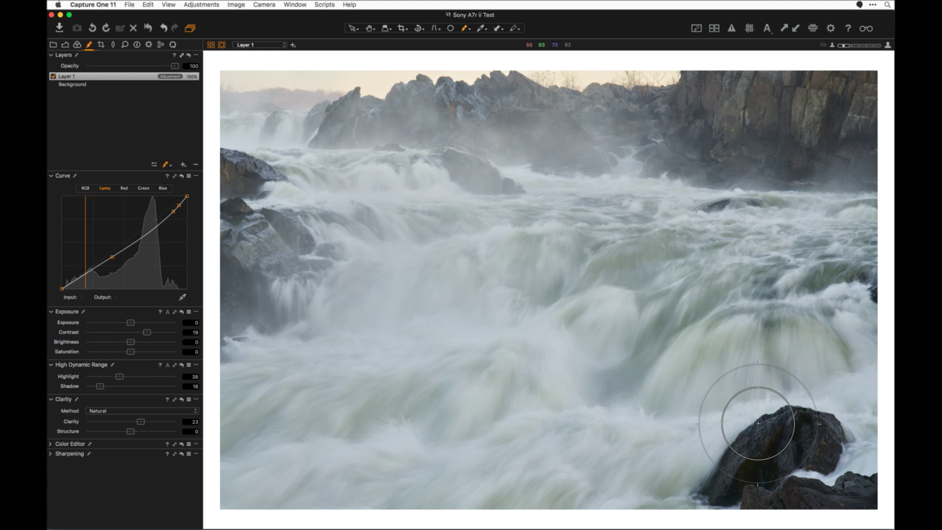
# Step: Examine the refined mask overlay up close along the edge of the dark foreground rock
pyautogui.press('m')
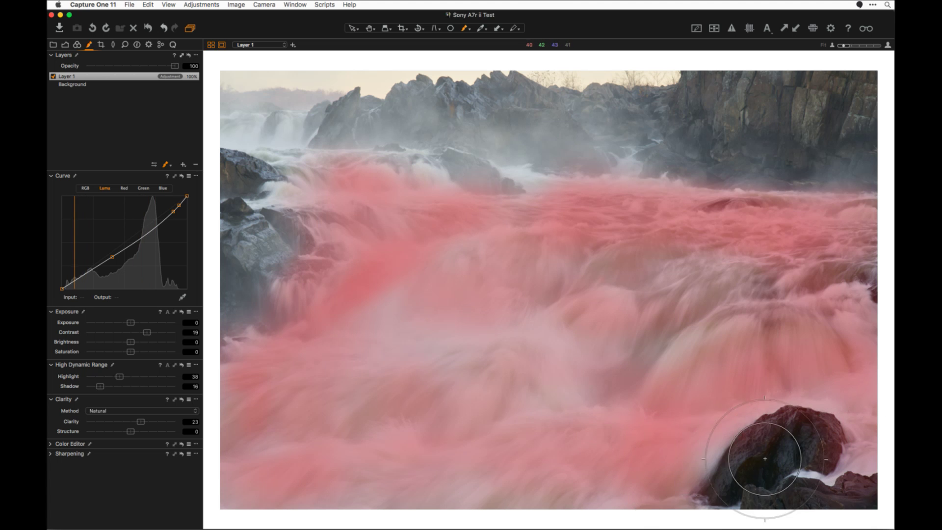
pyautogui.press('z')
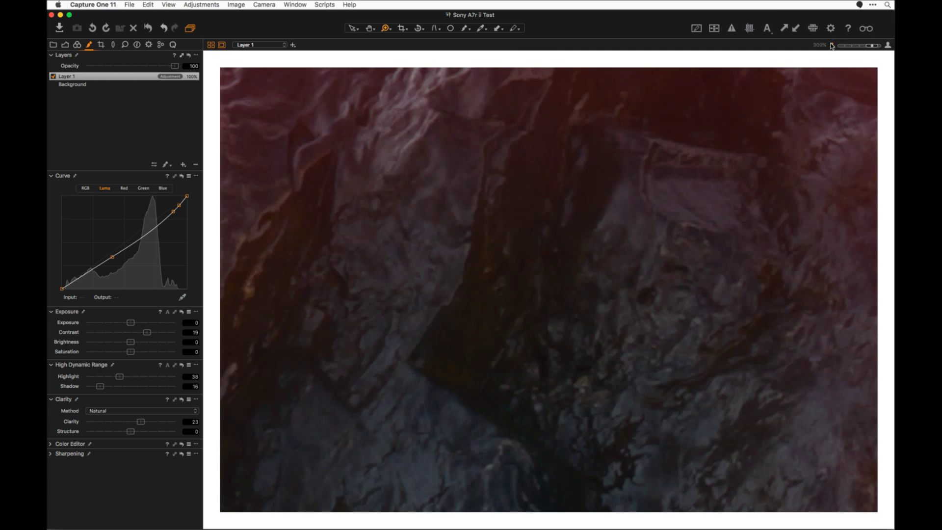
pyautogui.click(832, 46)
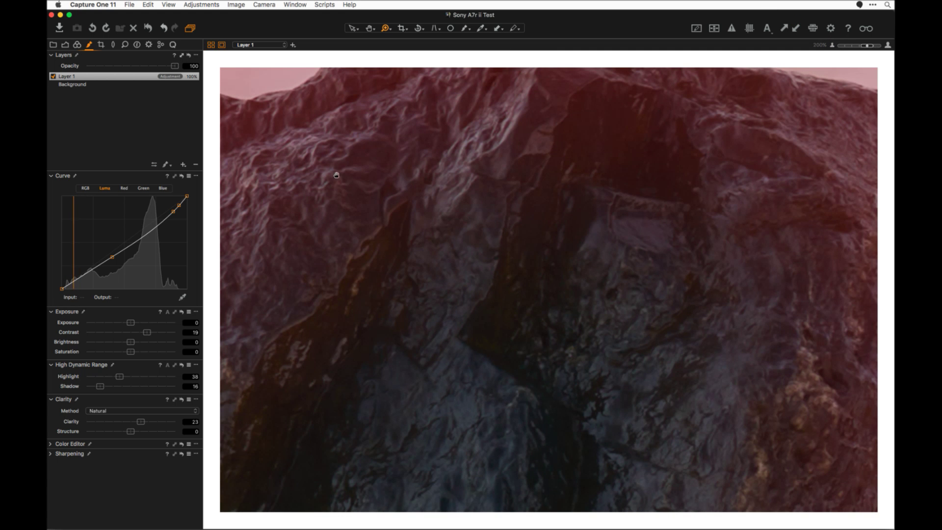
pyautogui.moveTo(337, 176); pyautogui.dragTo(441, 293)
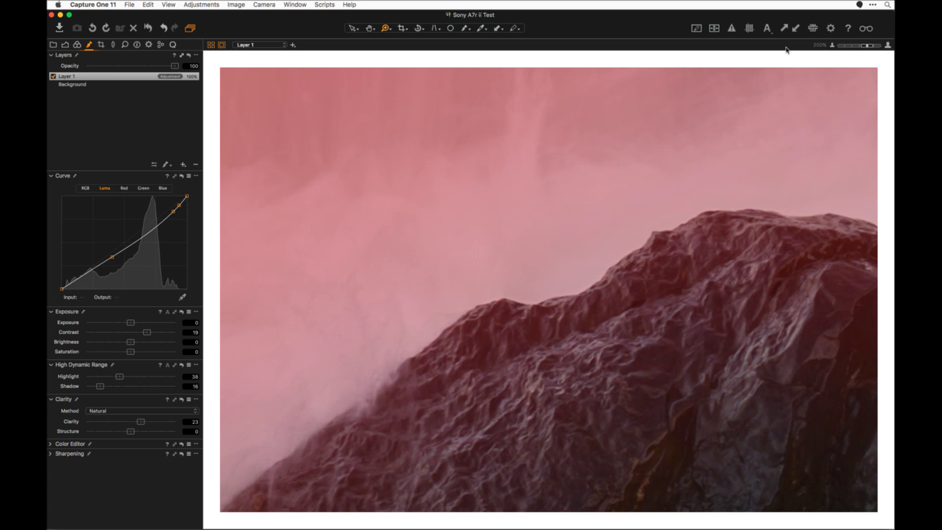
pyautogui.click(833, 45)
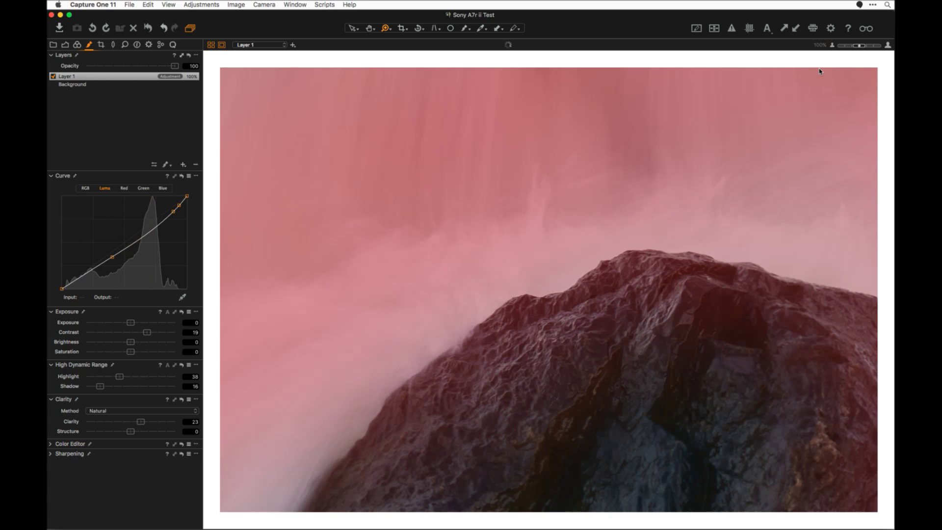
pyautogui.click(833, 46)
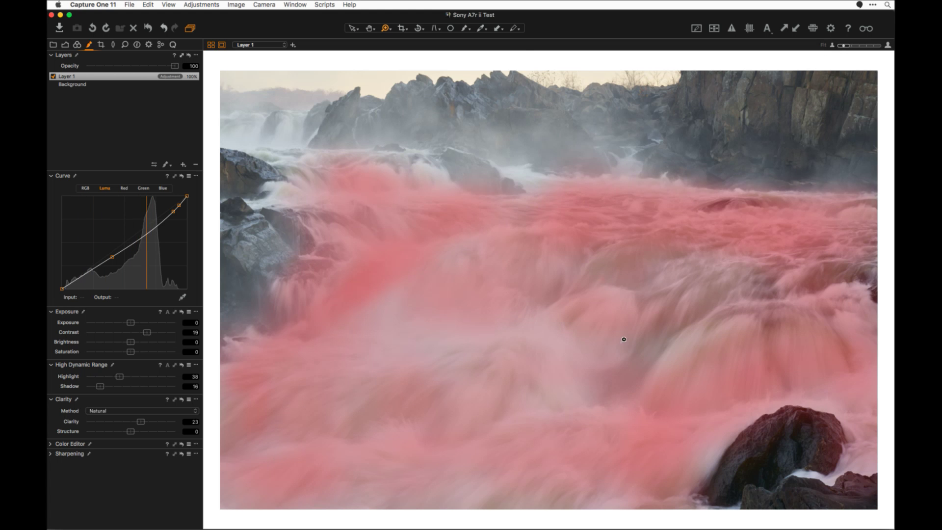
pyautogui.press('m')
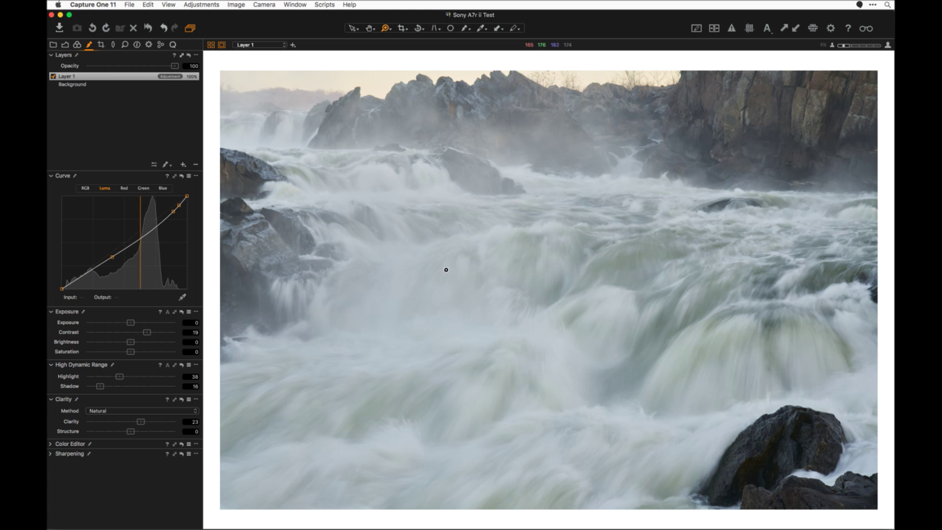
# Step: Set the mask brush to size 259 and hardness 62, and paint the water along the dark foreground rock's edge
pyautogui.press('b')
pyautogui.rightClick(469, 302)
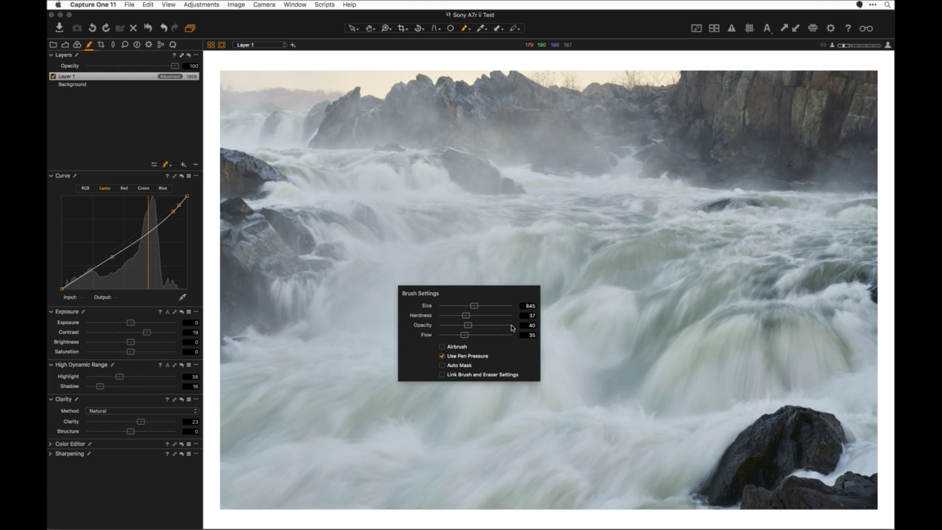
pyautogui.moveTo(472, 315)
pyautogui.mouseDown()
pyautogui.moveTo(491, 315)
pyautogui.moveTo(462, 306)
pyautogui.mouseUp()
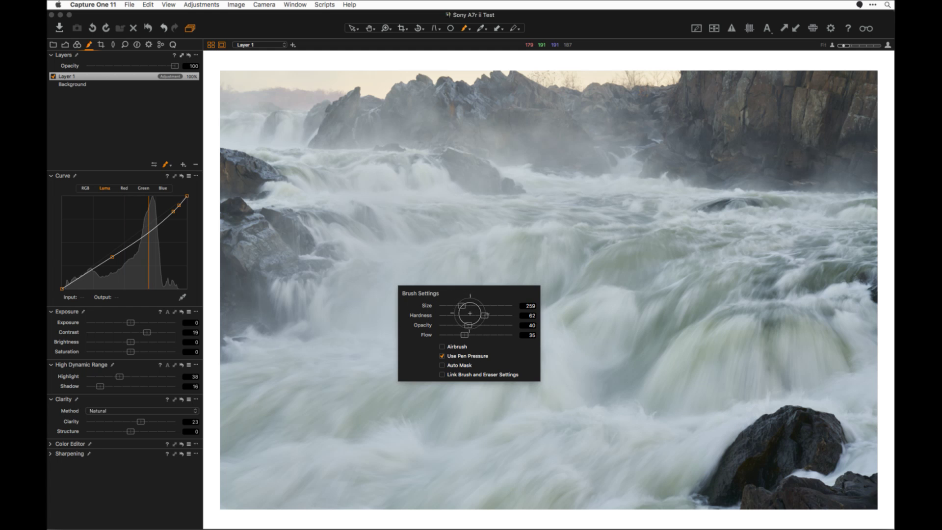
pyautogui.click(709, 462)
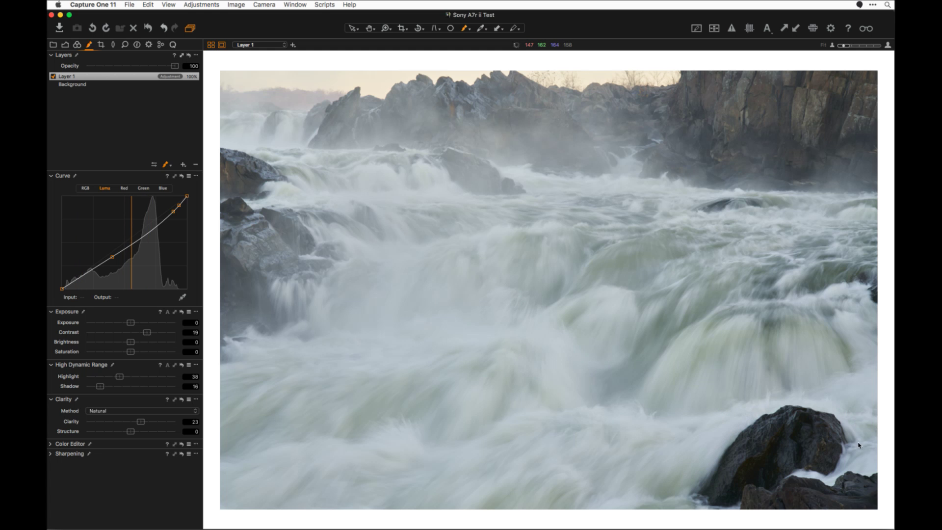
# Step: Display the mask overlay, adjust the eraser settings, and erase the mask from the dark foreground rock
pyautogui.press('m')
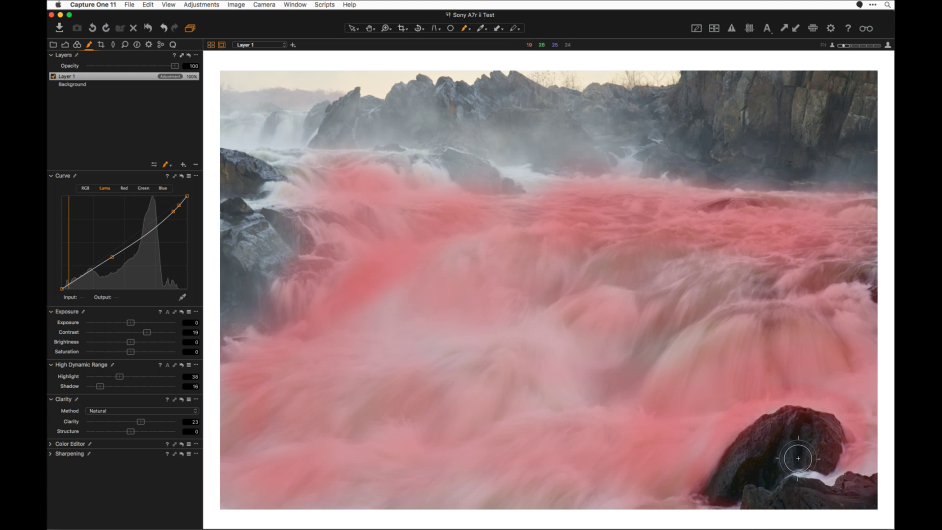
pyautogui.rightClick(779, 446)
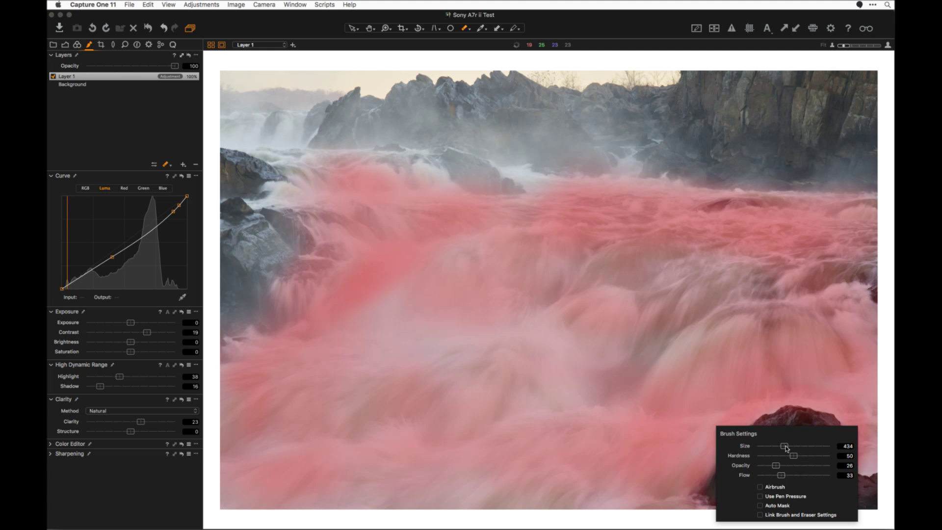
pyautogui.moveTo(778, 465)
pyautogui.mouseDown()
pyautogui.moveTo(789, 465)
pyautogui.moveTo(786, 475)
pyautogui.moveTo(780, 445)
pyautogui.mouseUp()
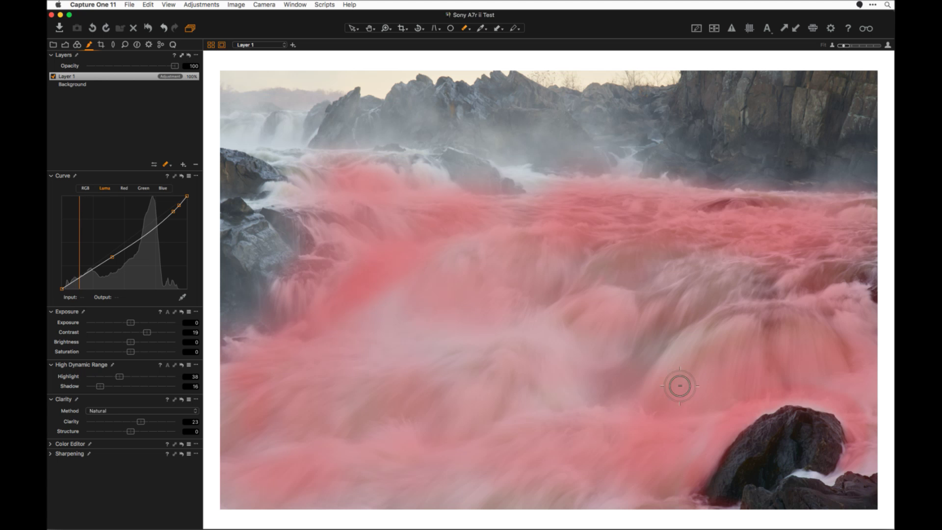
# Step: Refine Layer 1's mask again after the edge touch-ups, previewing the refinement with Display Mask
pyautogui.rightClick(96, 78)
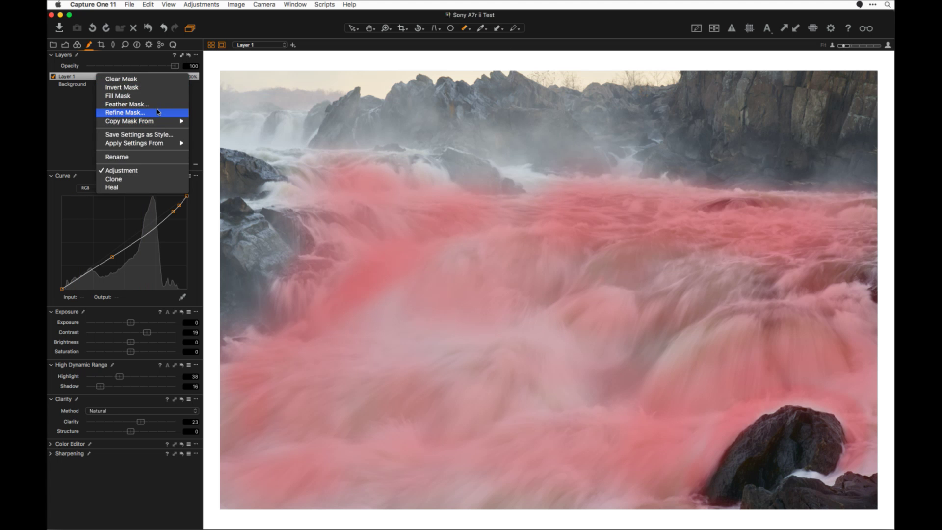
pyautogui.click(305, 160)
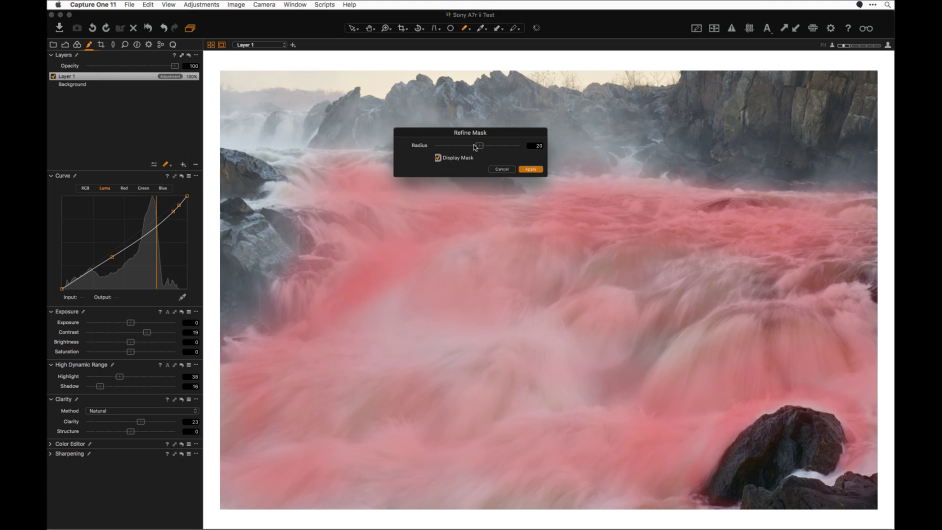
pyautogui.click(438, 158)
pyautogui.click(530, 168)
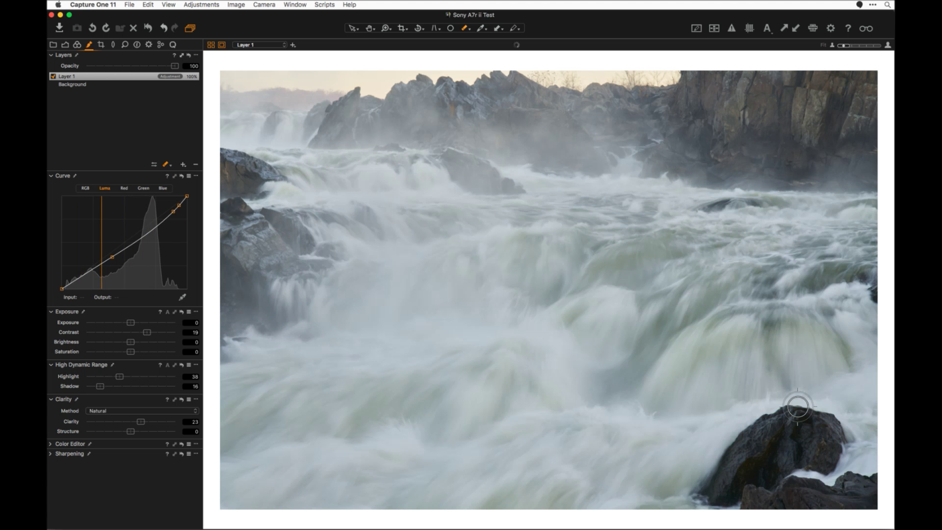
# Step: Examine the refined mask as a colour overlay and in grayscale, across the whole photo and close up around the dark rock
pyautogui.press('m')
pyautogui.press('m')
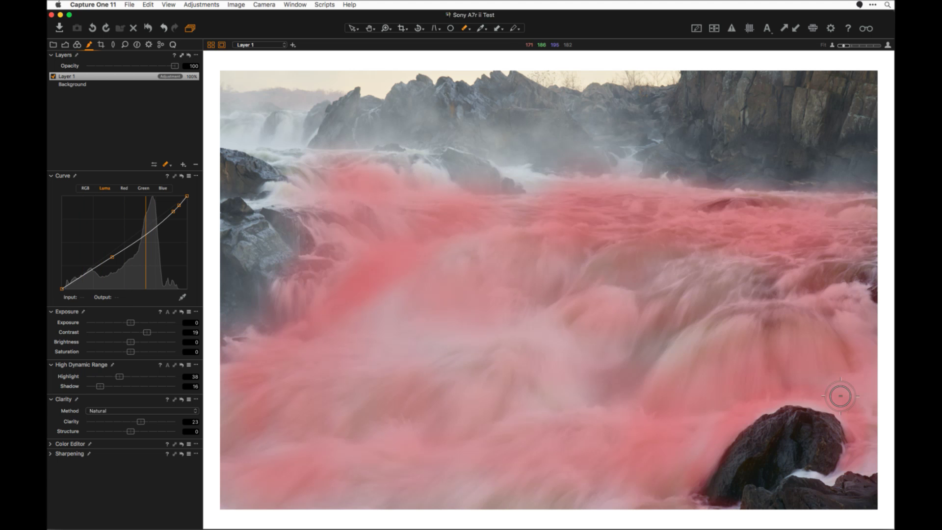
pyautogui.press('m')
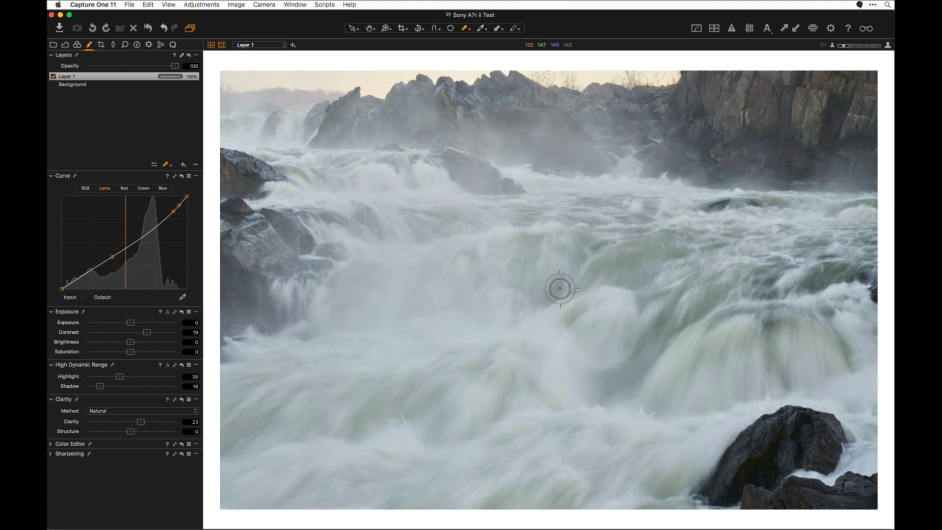
pyautogui.hotkey('alt', 'm')
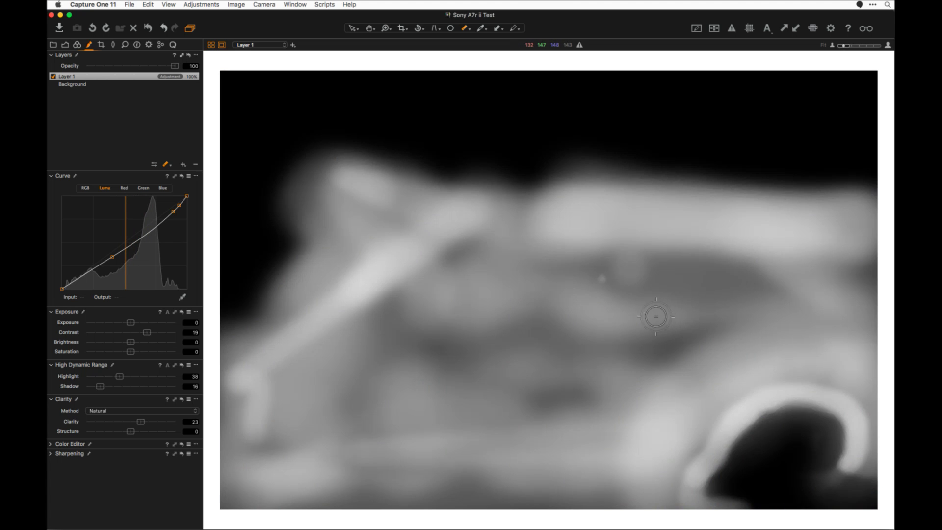
pyautogui.press('z')
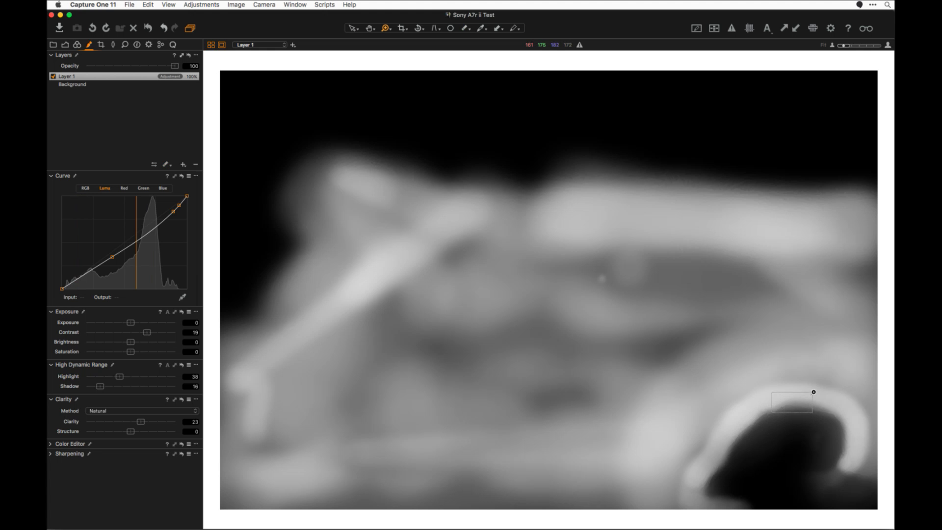
pyautogui.moveTo(885, 414); pyautogui.dragTo(886, 415)
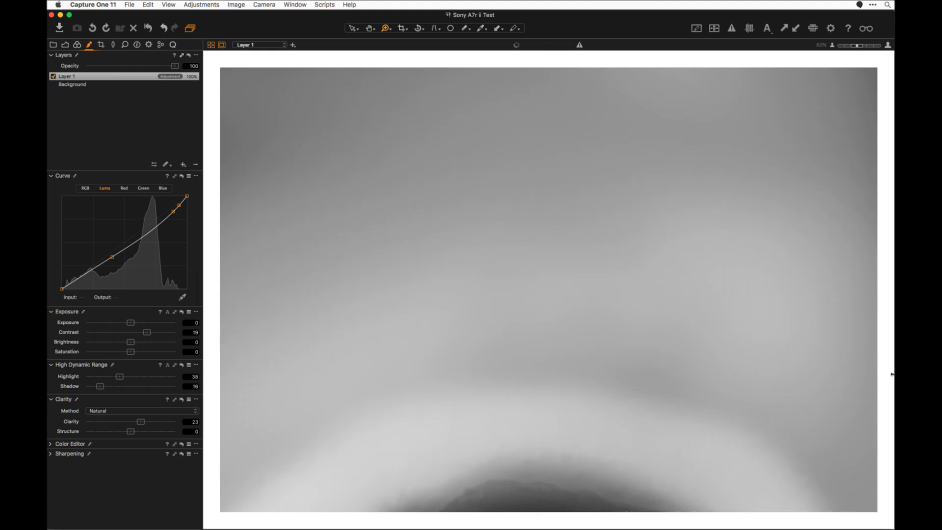
pyautogui.scroll(-5, 699, 373)
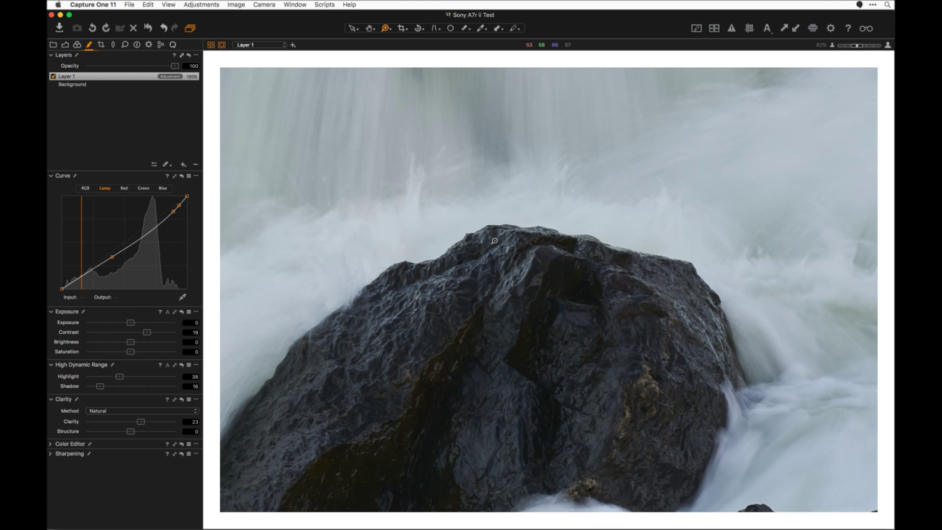
pyautogui.press('m')
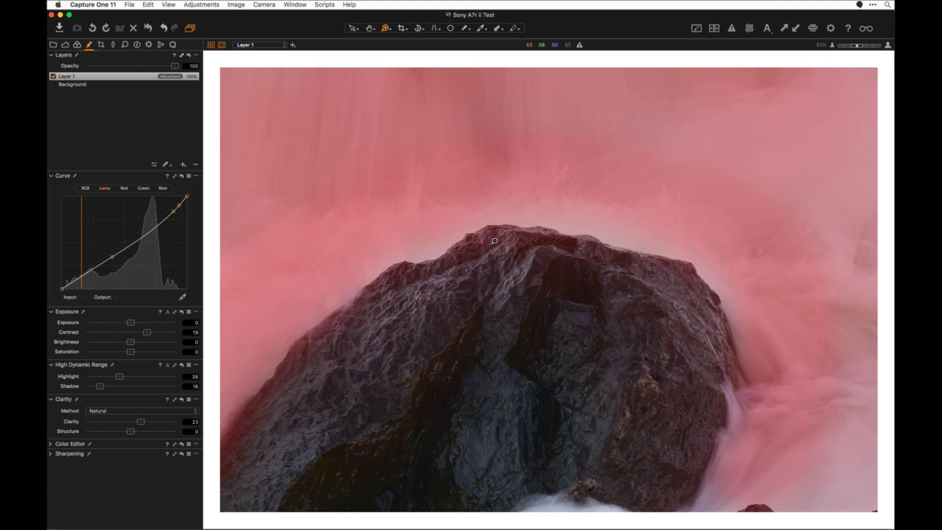
pyautogui.hotkey('alt', 'm')
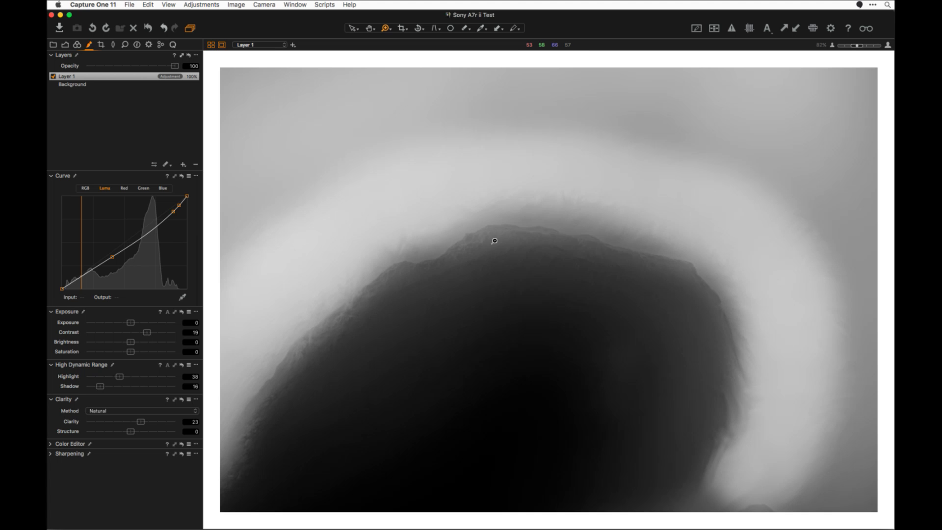
pyautogui.hotkey('alt', 'm')
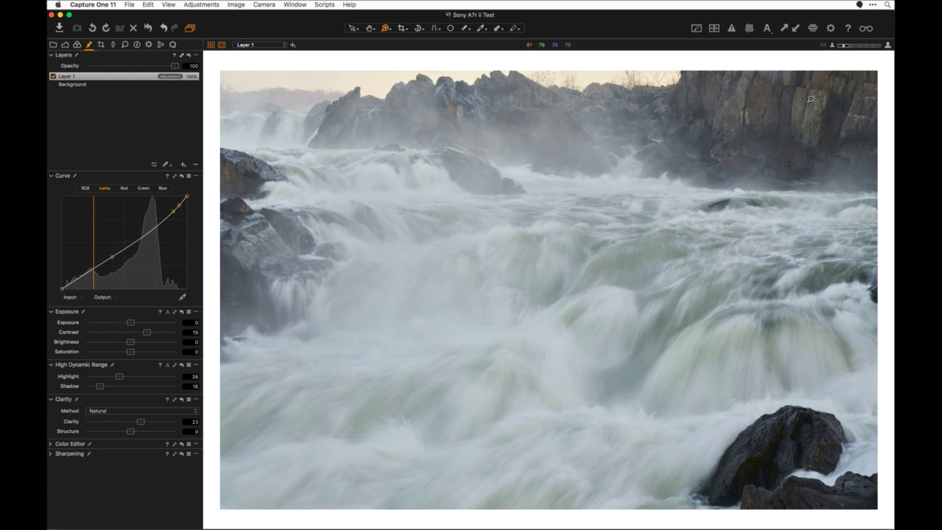
# Step: Compare the whole photo with the brushed adjustment layer off and on, leaving the layer enabled
pyautogui.click(53, 77)
pyautogui.click(54, 76)
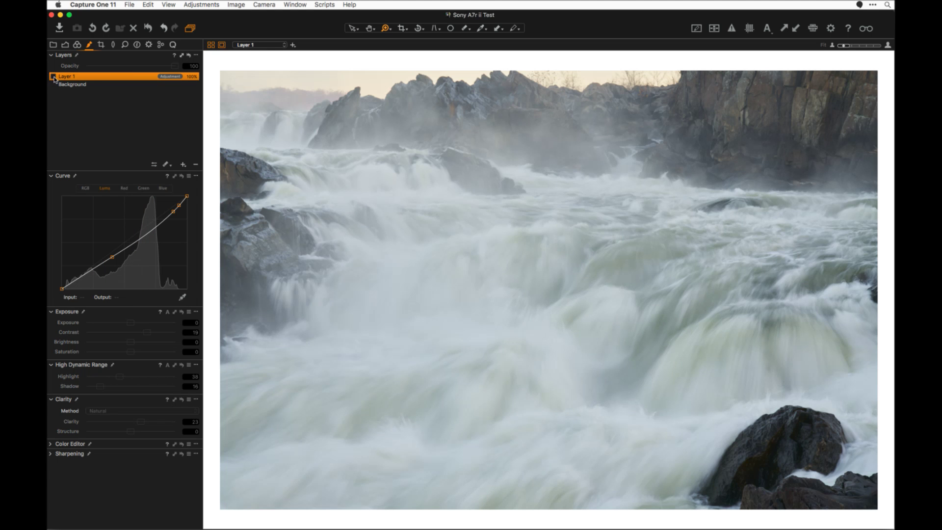
pyautogui.click(53, 76)
pyautogui.click(53, 76)
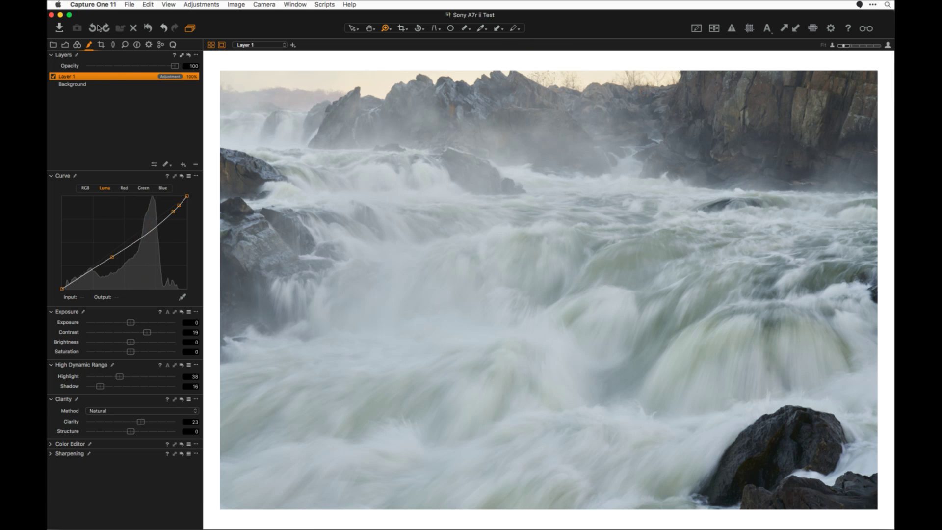
pyautogui.click(53, 77)
pyautogui.click(53, 76)
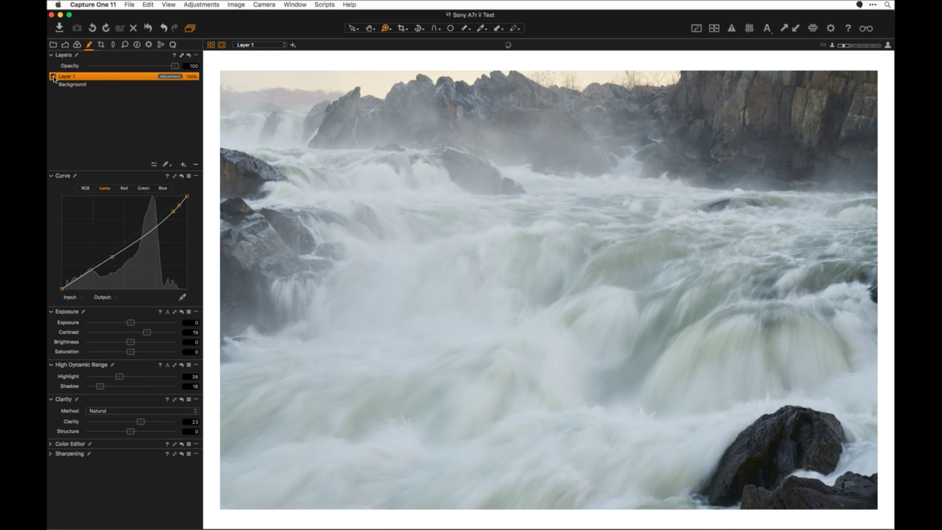
# Step: Set Layer 1's opacity to 98, comparing the photo with the layer off and on and checking its grayscale mask
pyautogui.click(53, 77)
pyautogui.click(53, 76)
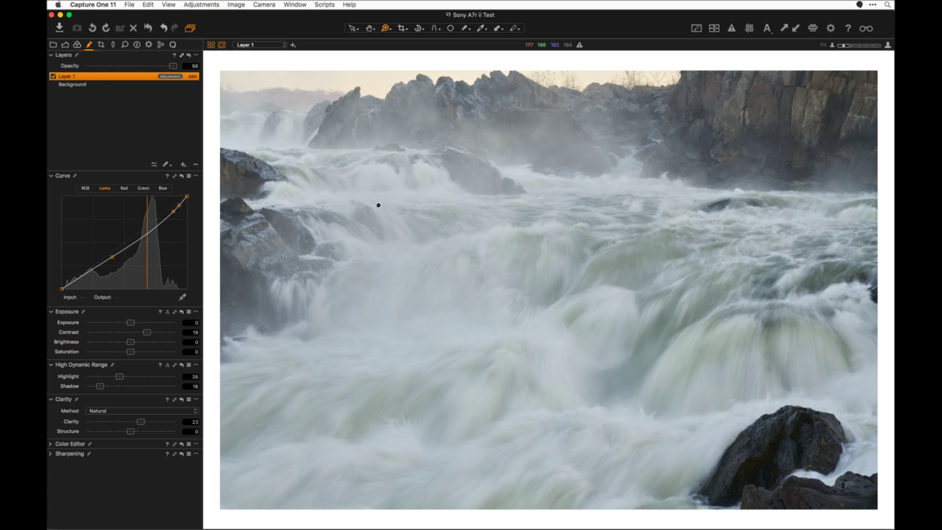
pyautogui.press('m')
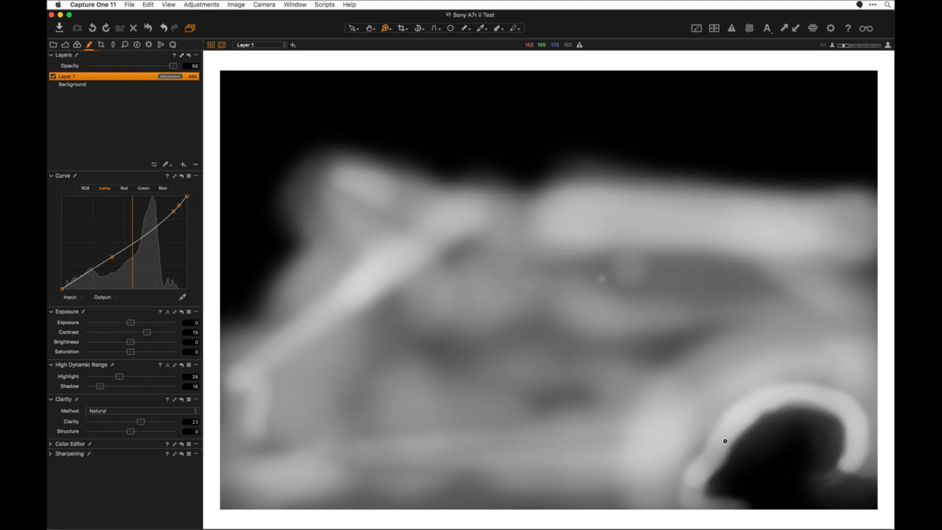
pyautogui.press('m')
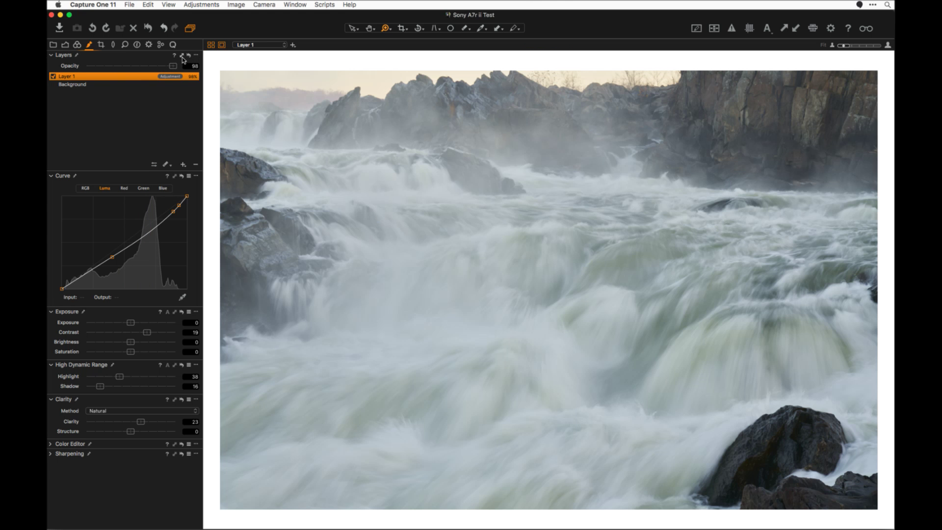
# Step: Compare the reduced-opacity Layer 1 off and on again, and check its mask as a colour overlay
pyautogui.click(53, 76)
pyautogui.click(54, 77)
pyautogui.press('m')
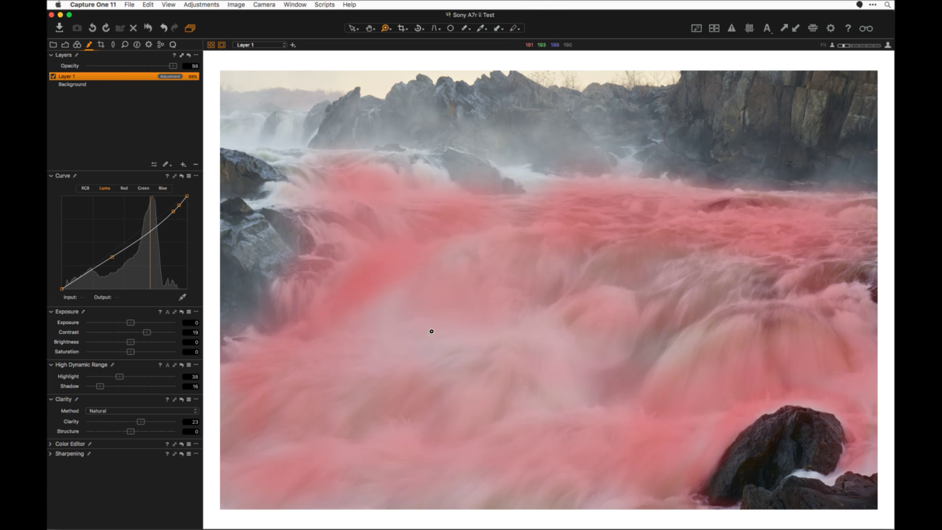
pyautogui.press('m')
# Step: Switch to the mask brush and adjust its hardness in the brush settings
pyautogui.press('b')
pyautogui.rightClick(462, 328)
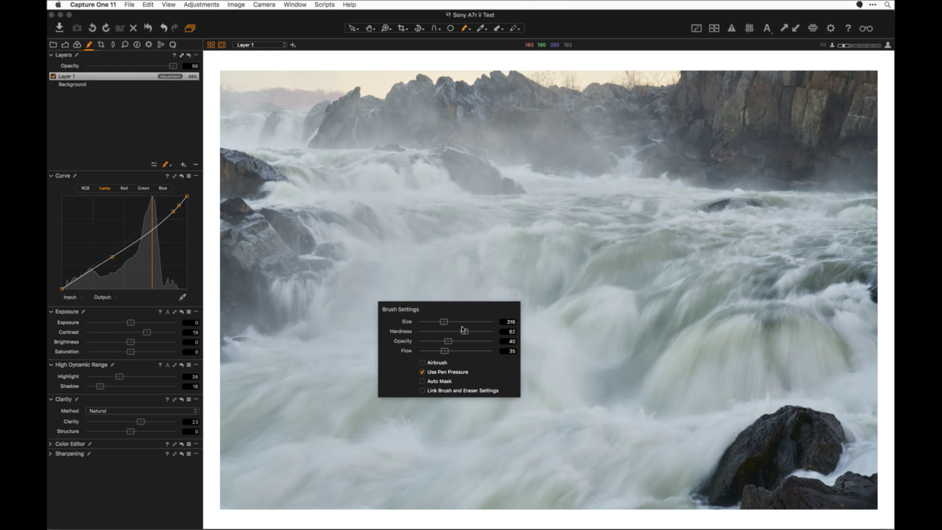
pyautogui.moveTo(464, 332)
pyautogui.mouseDown()
pyautogui.moveTo(429, 332)
pyautogui.moveTo(452, 322)
pyautogui.mouseUp()
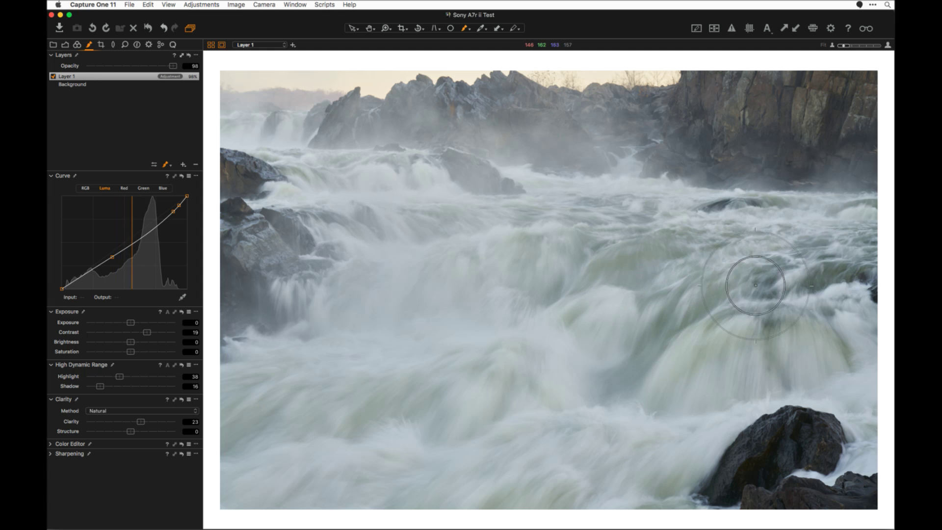
# Step: Add a filled adjustment layer, lift its Luma curve highlights near input 202, anchor the shadows at 56, and compare it off and on
pyautogui.click(184, 166)
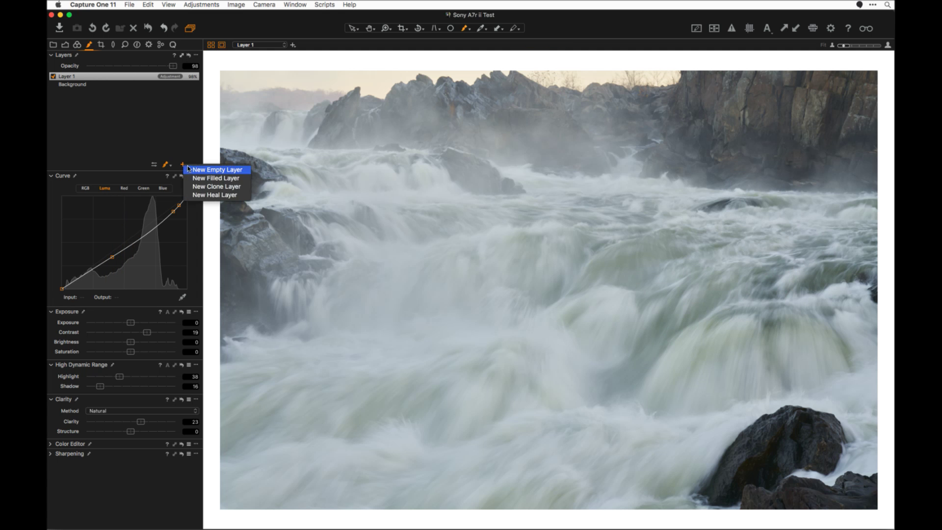
pyautogui.click(199, 178)
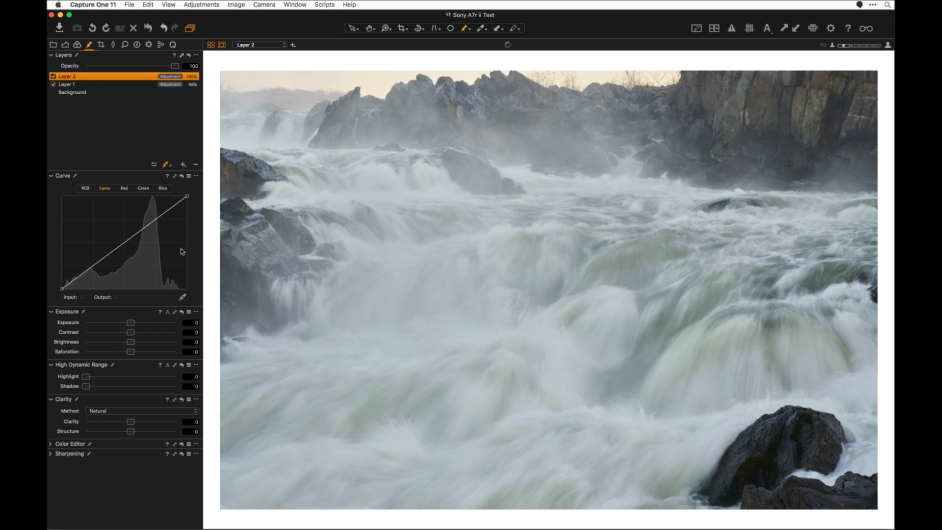
pyautogui.moveTo(141, 235); pyautogui.dragTo(157, 210)
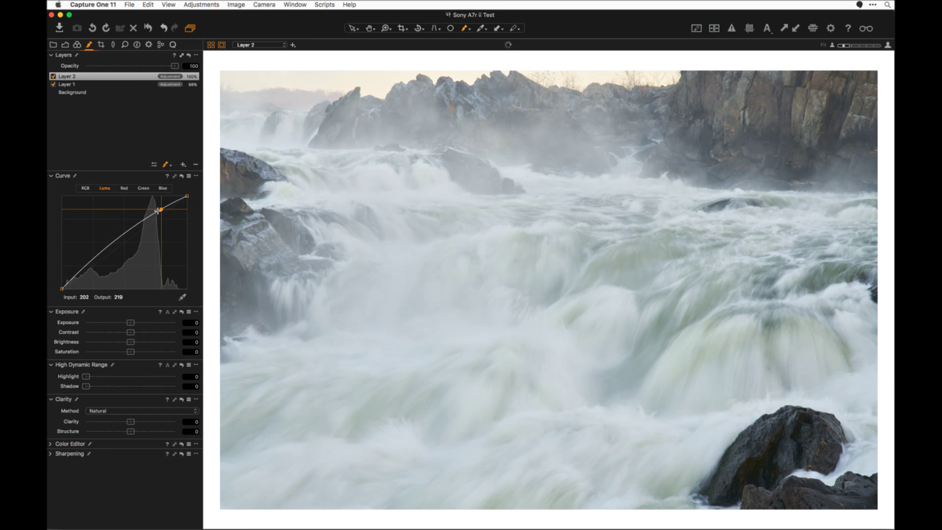
pyautogui.click(92, 265)
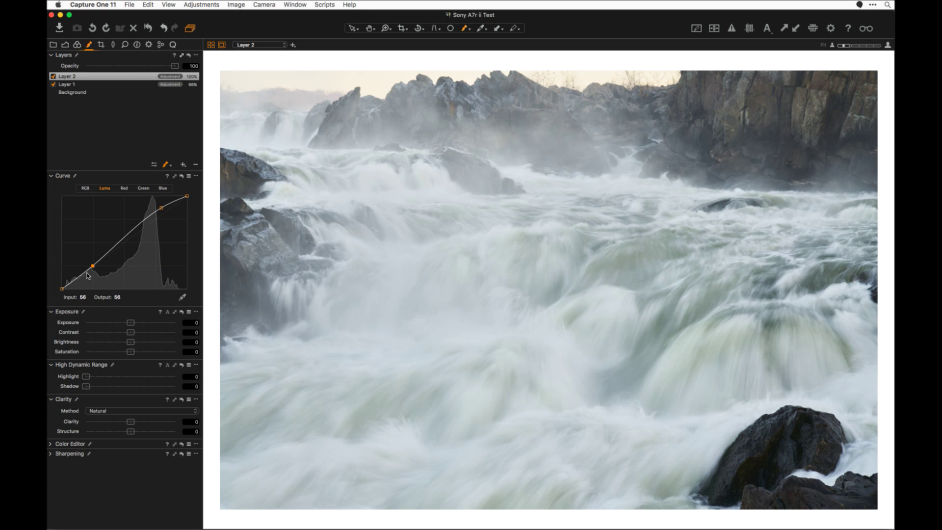
pyautogui.click(53, 77)
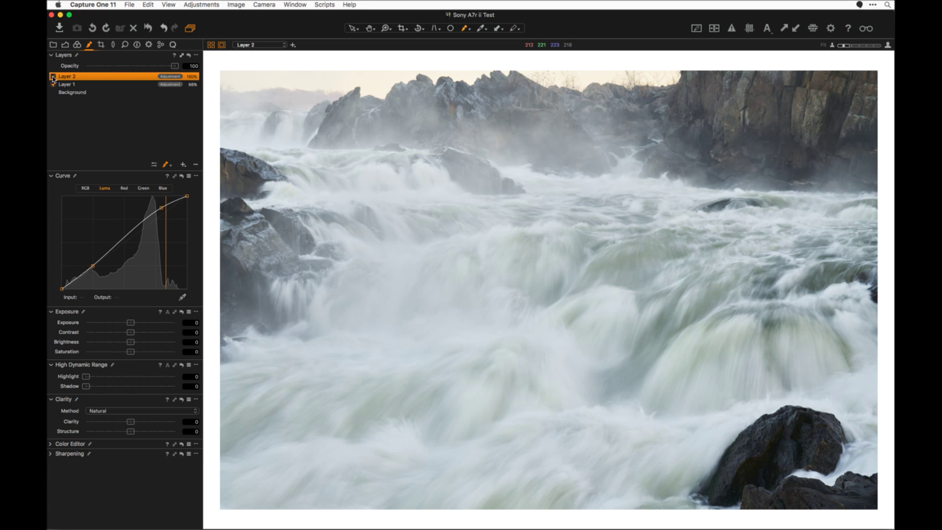
pyautogui.click(53, 76)
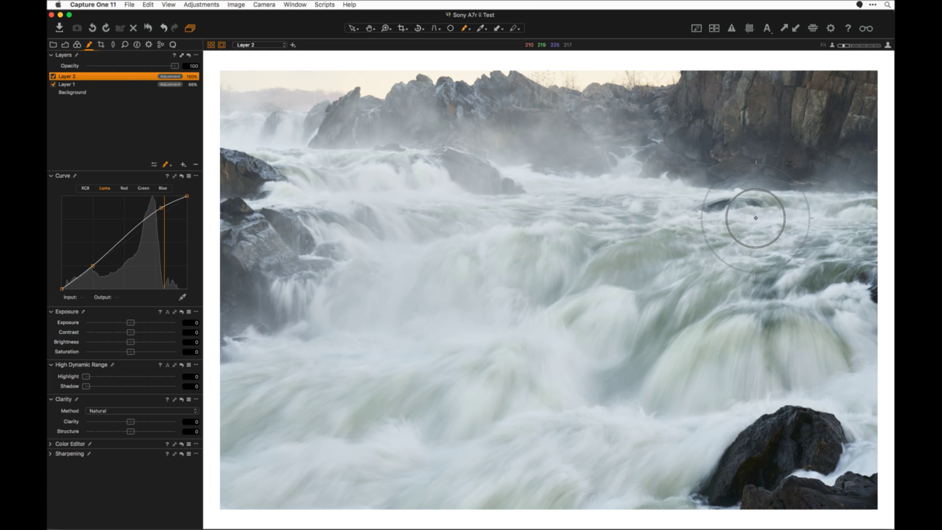
# Step: Sample the pale water colour on the Background with the Advanced Color Editor and create a masked layer from that selection
pyautogui.click(100, 92)
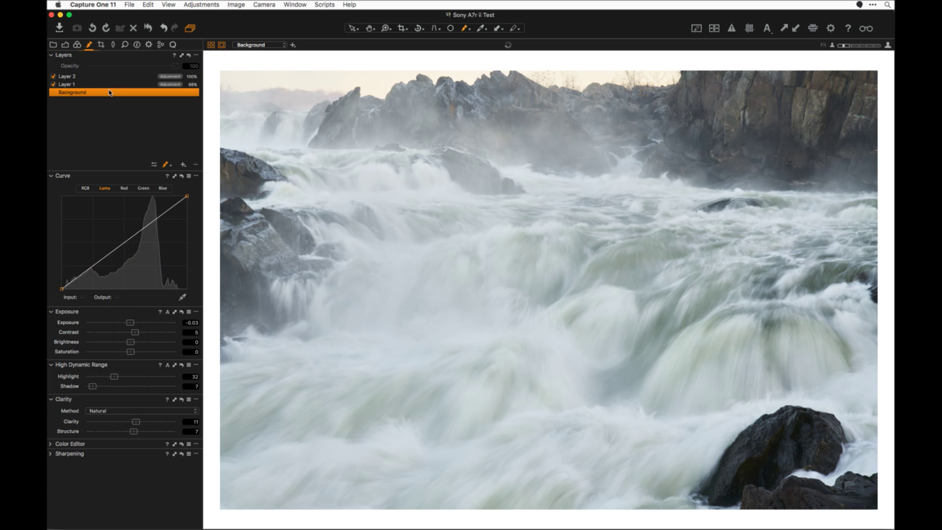
pyautogui.click(78, 45)
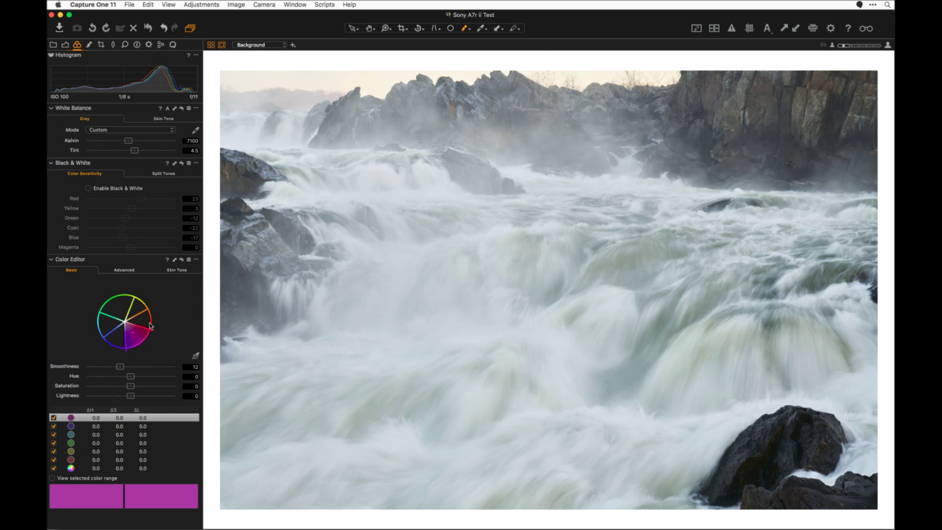
pyautogui.click(122, 272)
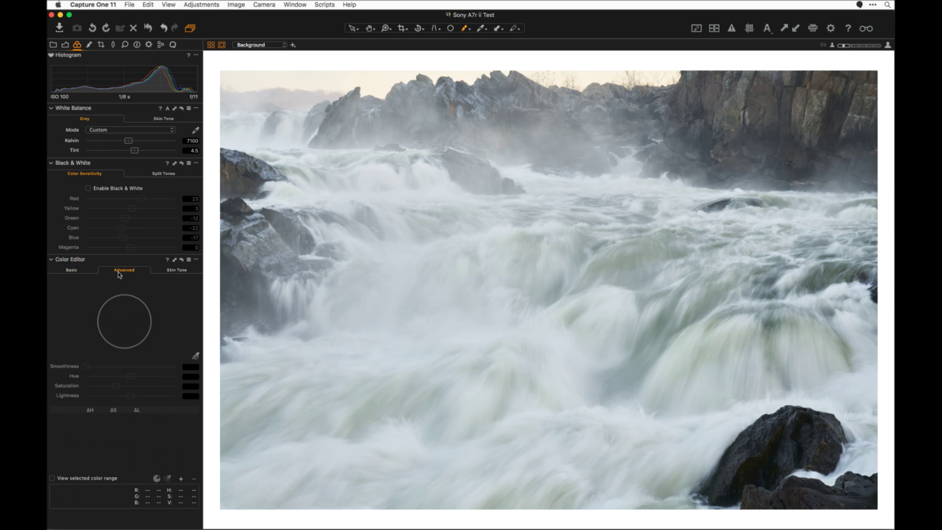
pyautogui.click(195, 358)
pyautogui.click(672, 202)
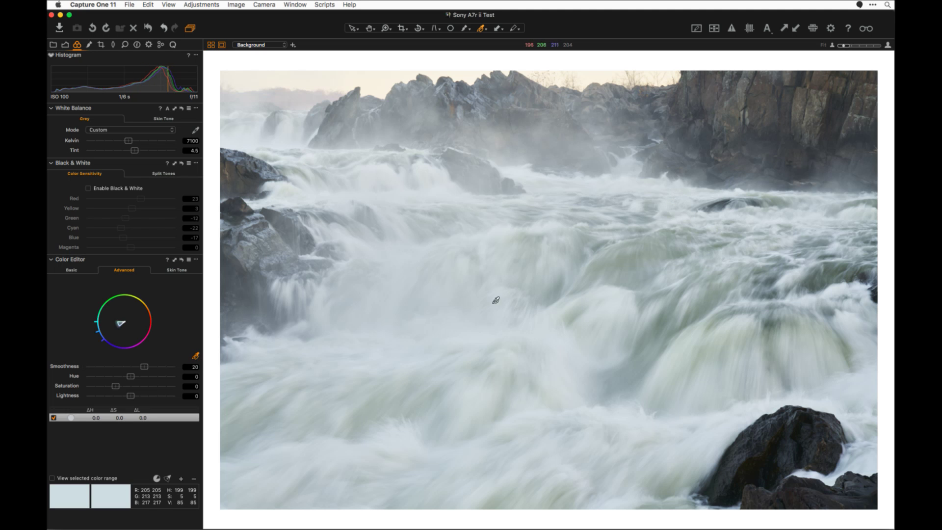
pyautogui.click(196, 259)
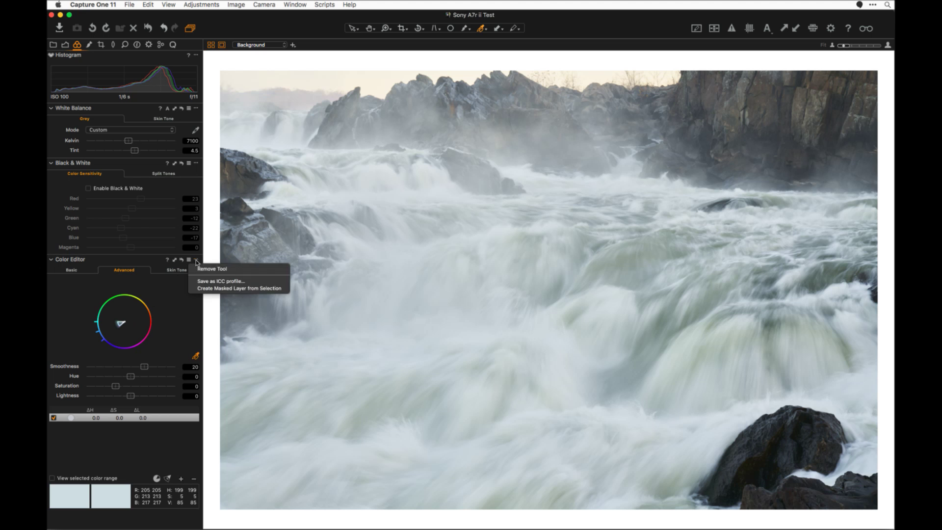
pyautogui.click(250, 289)
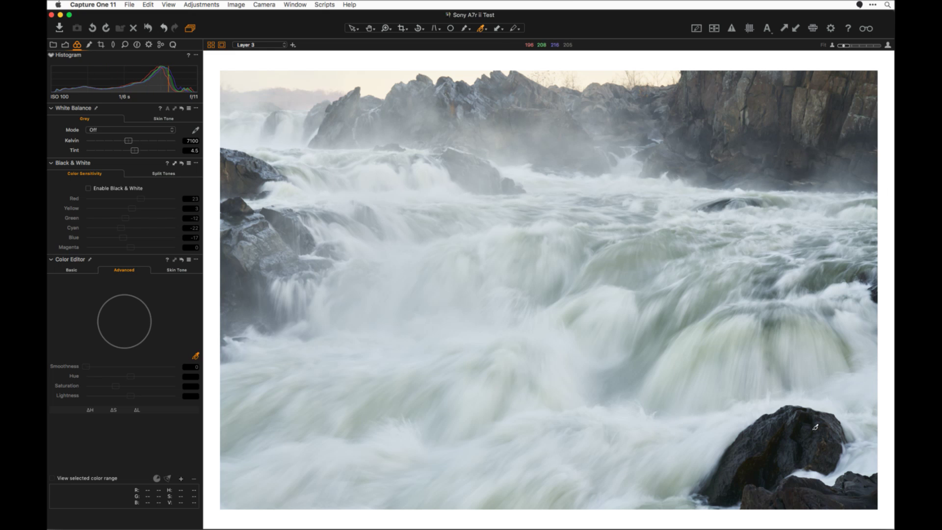
# Step: Examine the colour-based mask of Layer 3 over the water, sky and rocks, toggling the mask display
pyautogui.click(89, 46)
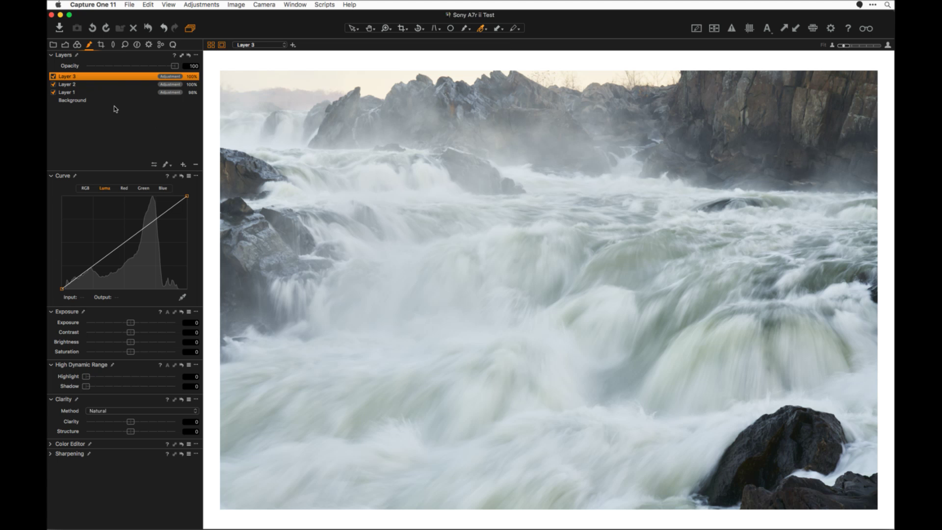
pyautogui.press('m')
pyautogui.press('m')
pyautogui.press('m')
pyautogui.press('m')
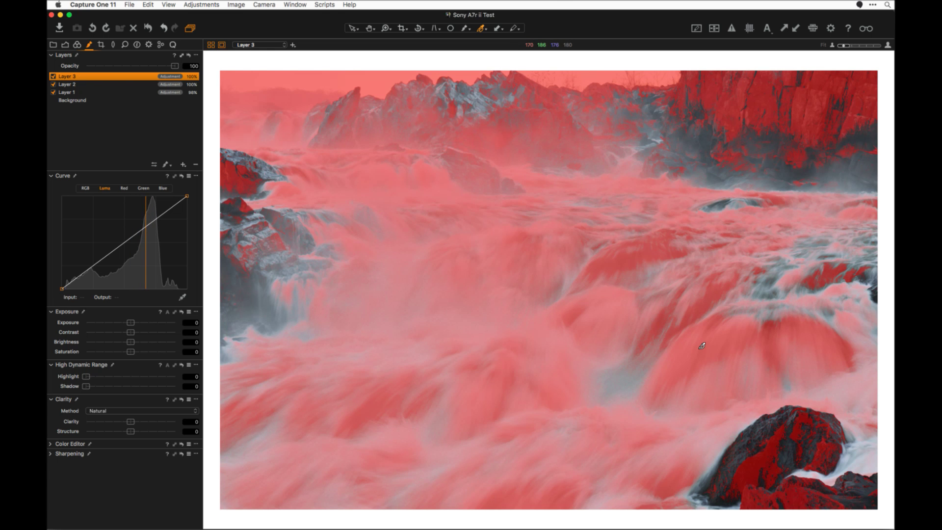
pyautogui.press('m')
pyautogui.press('m')
pyautogui.press('m')
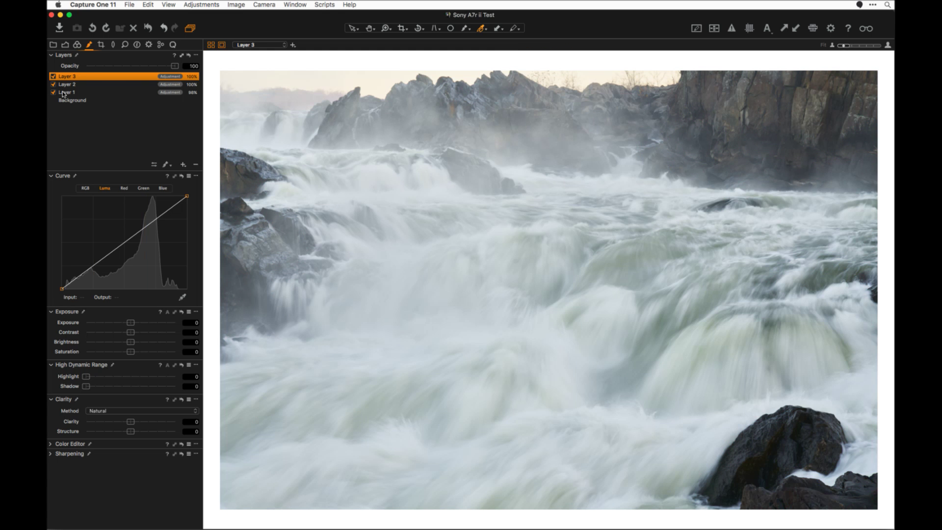
# Step: Copy the mask from Layer 3 onto Layer 2 and remove Layer 3
pyautogui.click(114, 85)
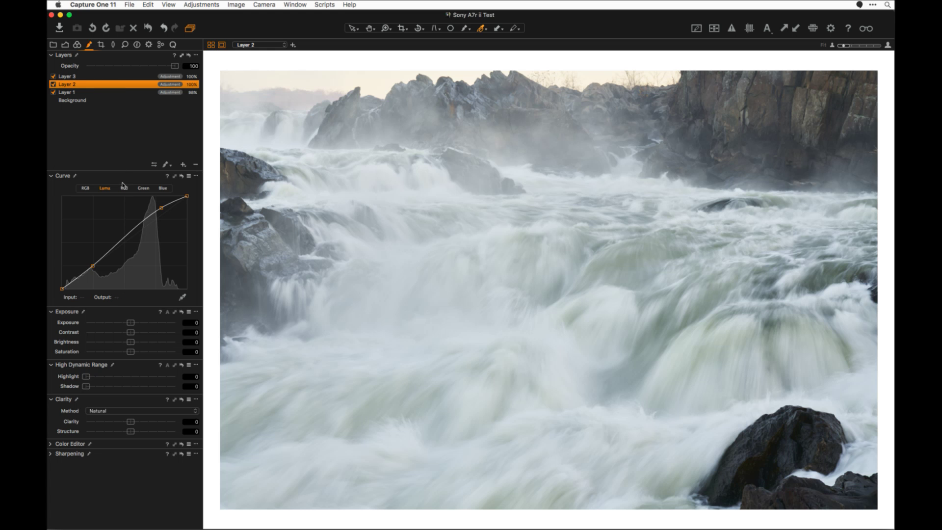
pyautogui.rightClick(132, 84)
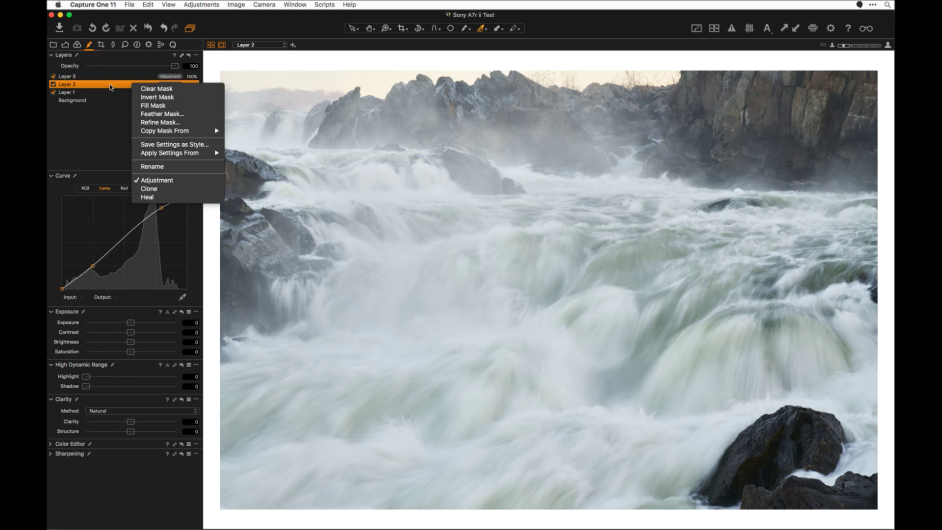
pyautogui.moveTo(180, 132)
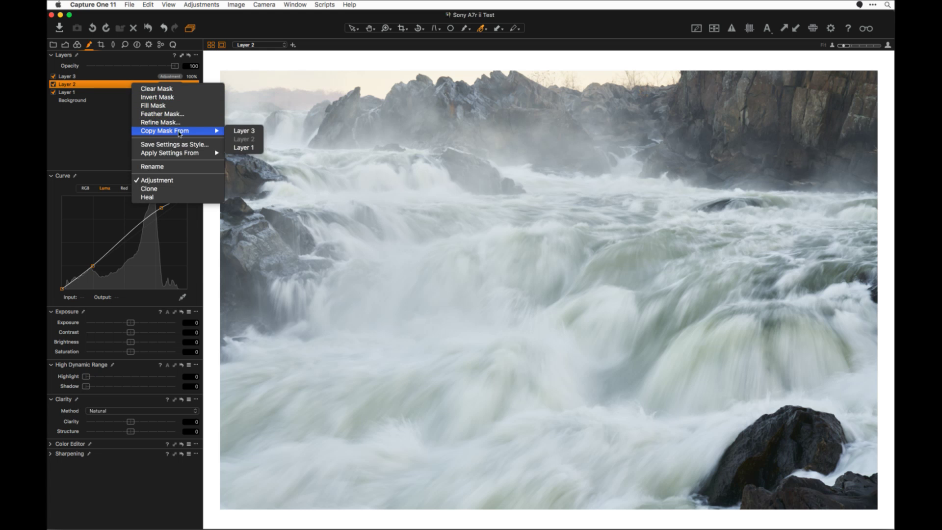
pyautogui.click(250, 131)
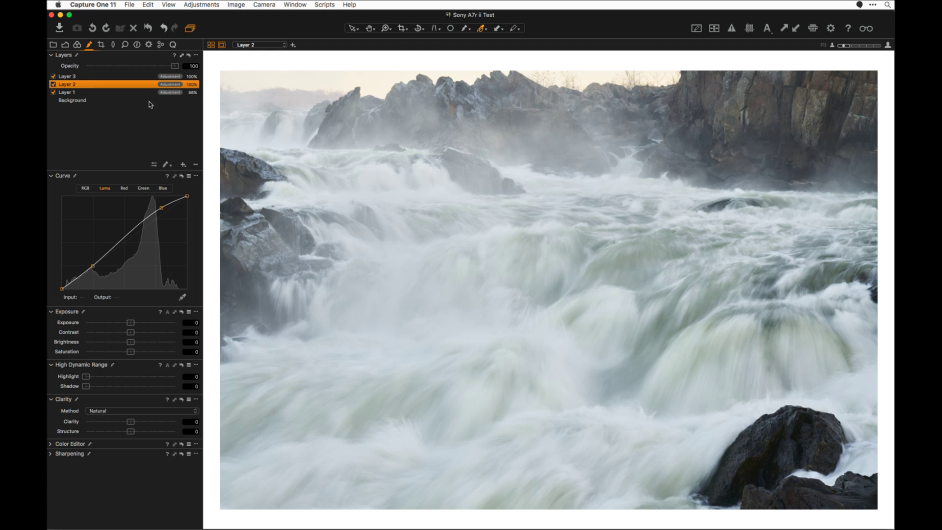
pyautogui.click(131, 77)
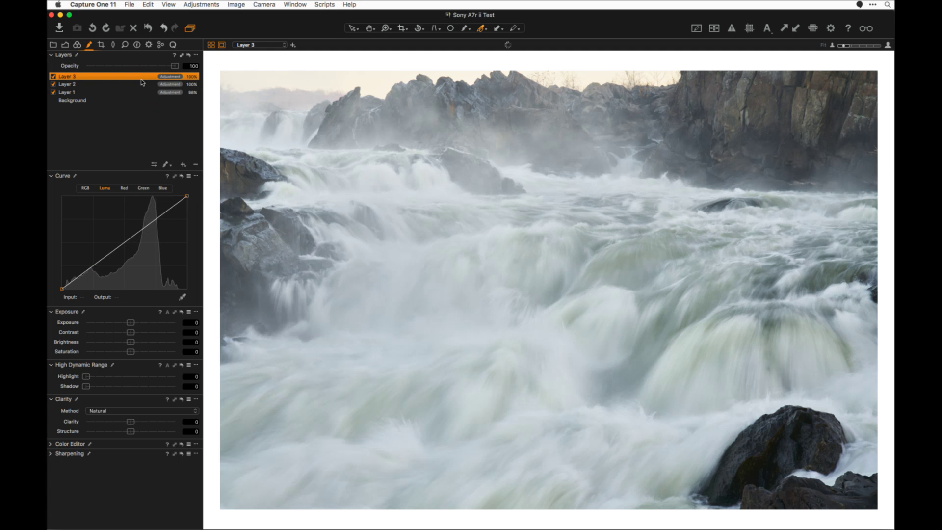
pyautogui.press('super+z')
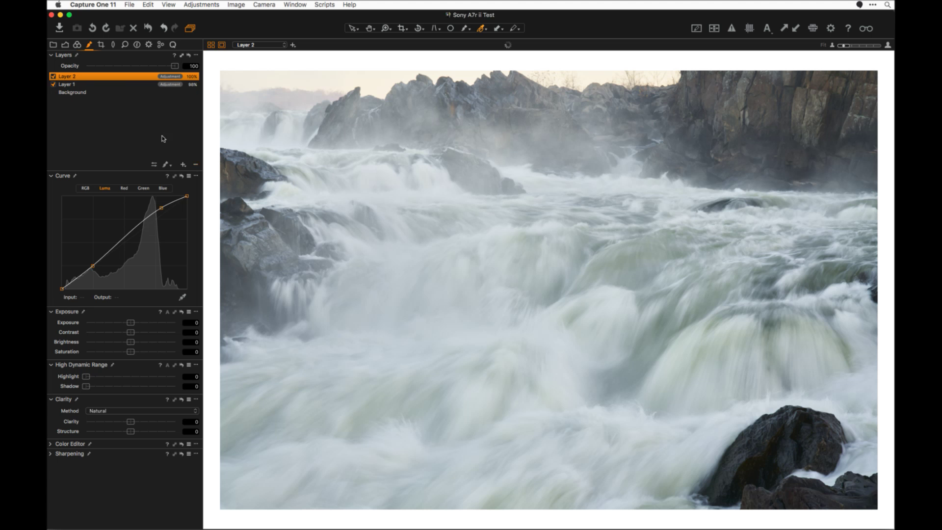
# Step: Compare the photo with the masked Layer 2 off and on, and check the copied mask as a colour overlay
pyautogui.click(53, 77)
pyautogui.click(53, 77)
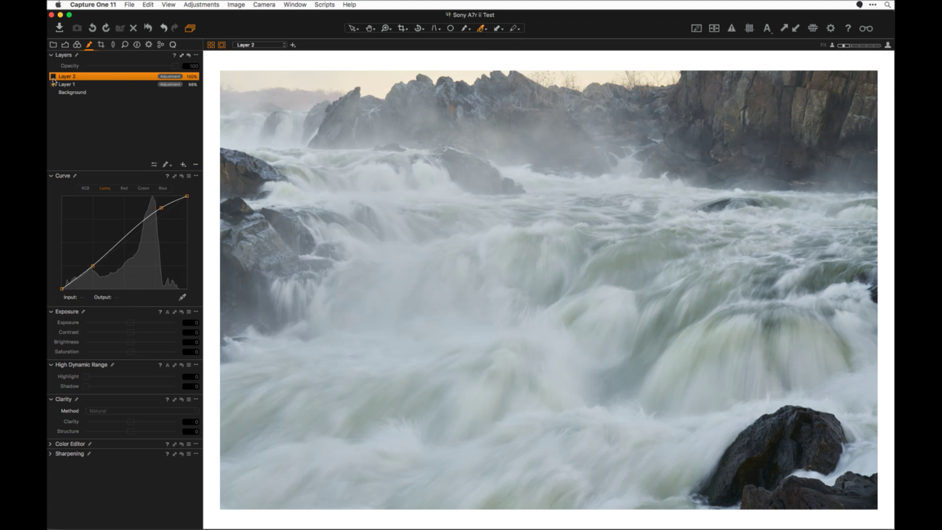
pyautogui.click(54, 77)
pyautogui.click(53, 77)
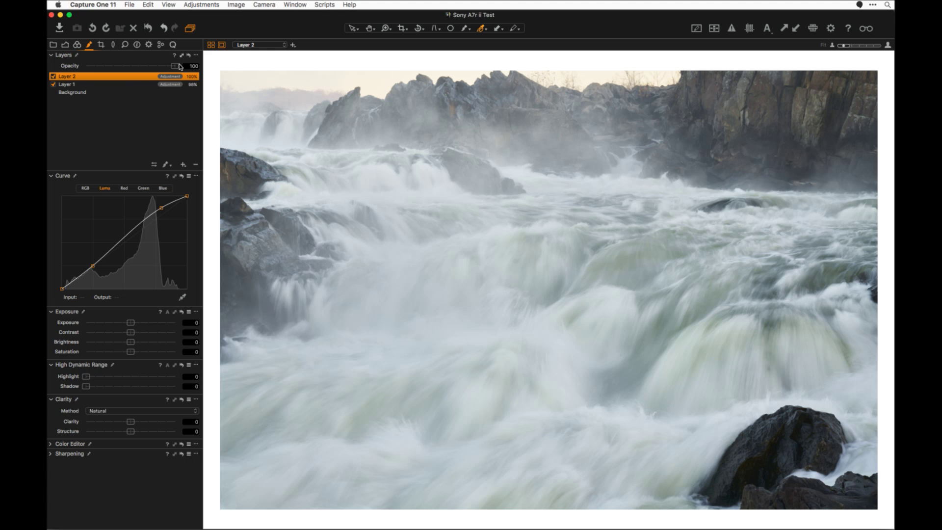
pyautogui.press('m')
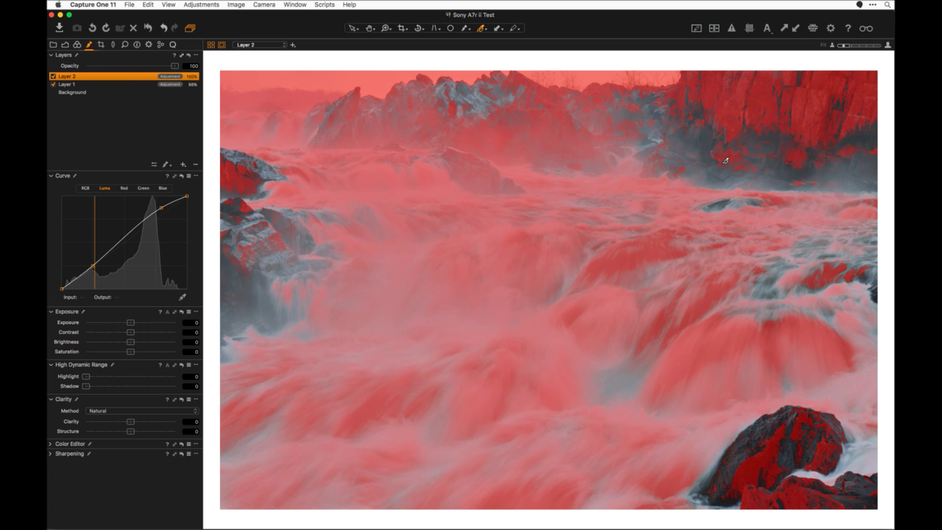
pyautogui.press('m')
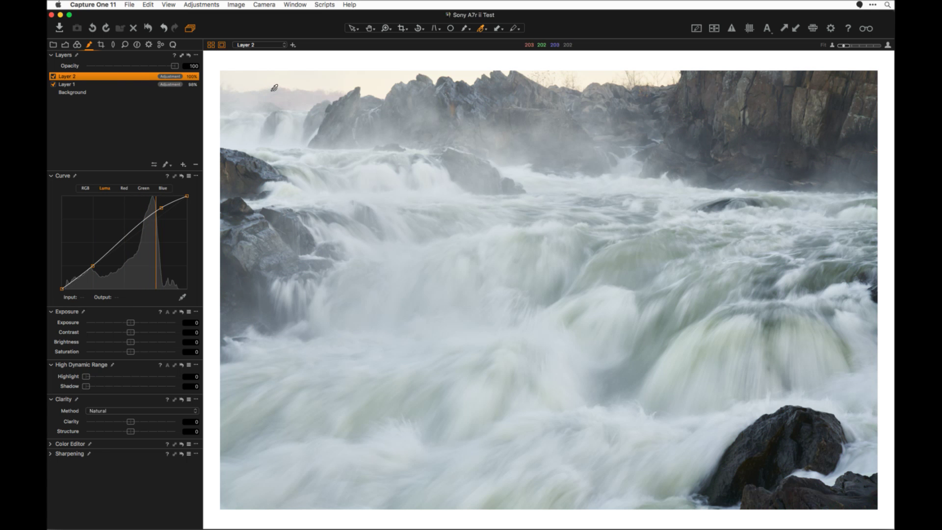
# Step: Erase Layer 2's mask over the distant falls, the upper-left rocks and the lower-left water, displaying the mask overlay
pyautogui.press('b')
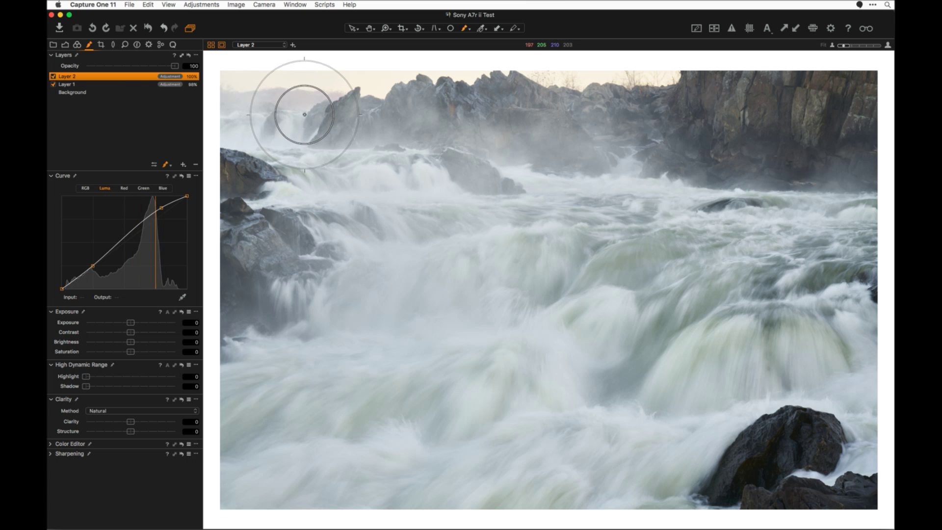
pyautogui.rightClick(256, 101)
pyautogui.moveTo(248, 105); pyautogui.dragTo(269, 105)
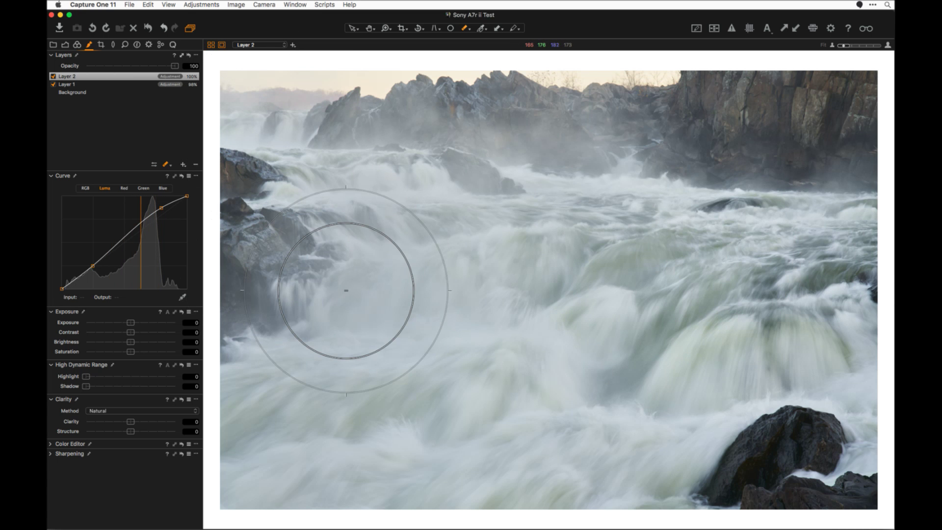
pyautogui.press('m')
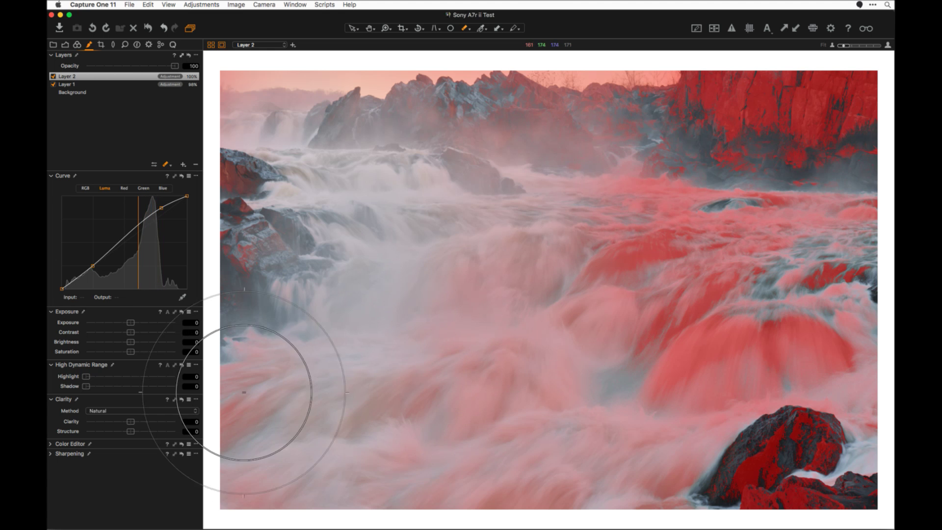
pyautogui.moveTo(288, 463)
pyautogui.mouseDown()
pyautogui.moveTo(438, 400)
pyautogui.moveTo(467, 444)
pyautogui.moveTo(565, 463)
pyautogui.moveTo(493, 447)
pyautogui.moveTo(404, 400)
pyautogui.mouseUp()
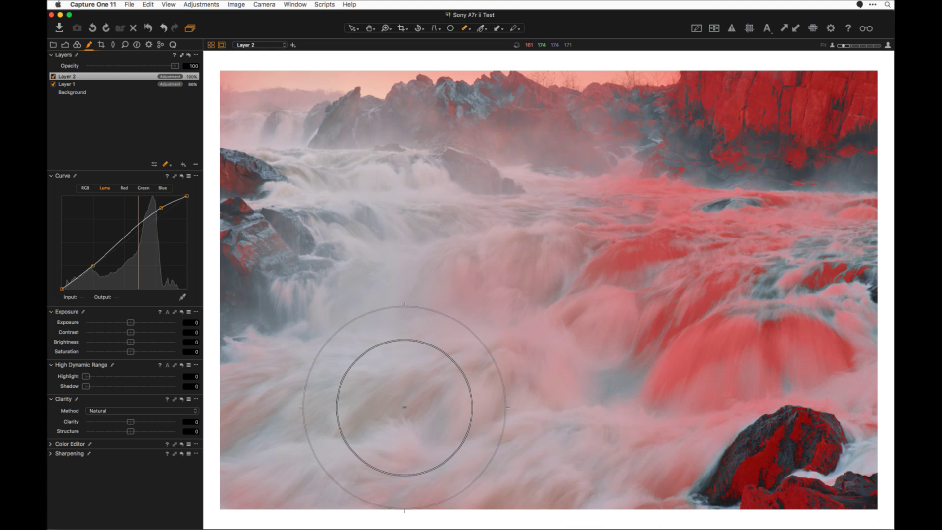
pyautogui.moveTo(229, 196)
pyautogui.mouseDown()
pyautogui.moveTo(235, 179)
pyautogui.moveTo(260, 181)
pyautogui.mouseUp()
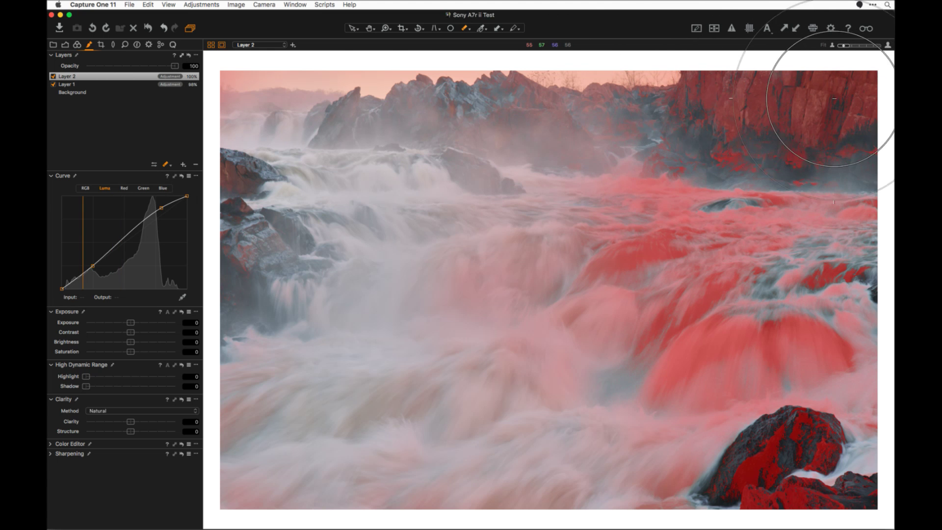
# Step: Erase Layer 2's mask from the upper-right cliff and, with a smaller brush, from the dark foreground rock, then hide the overlay
pyautogui.click(642, 95)
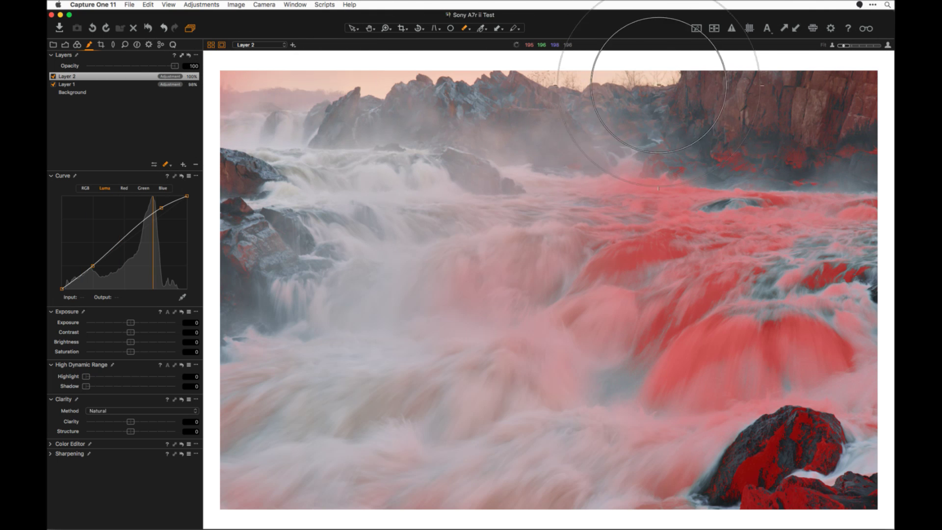
pyautogui.moveTo(653, 64); pyautogui.dragTo(831, 103)
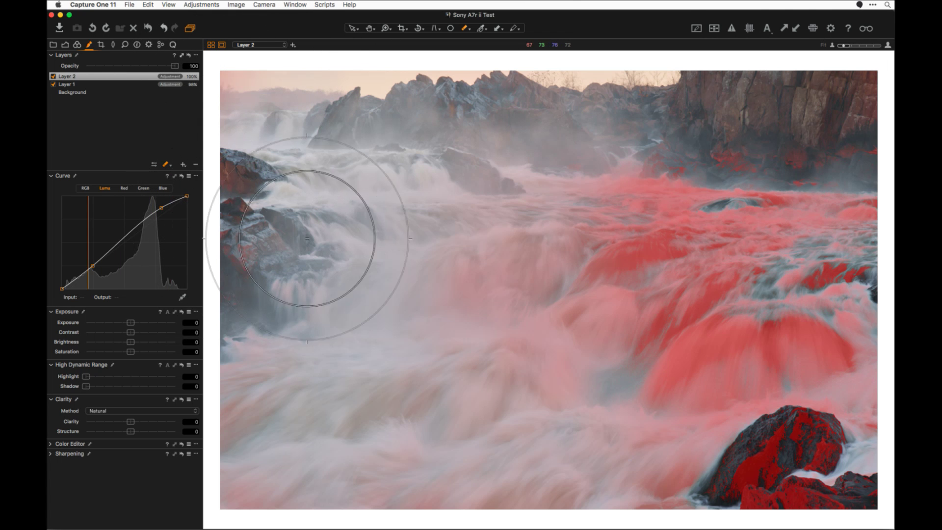
pyautogui.rightClick(635, 447)
pyautogui.moveTo(648, 451); pyautogui.dragTo(625, 452)
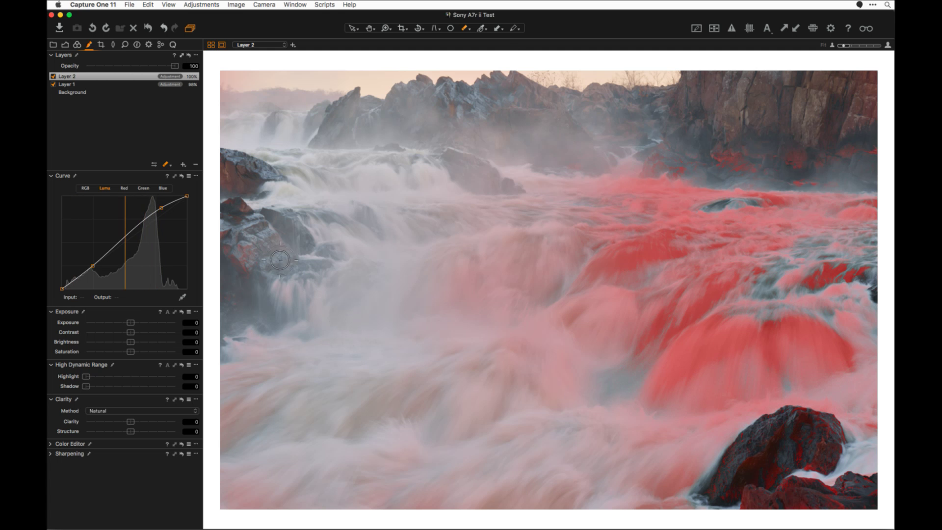
pyautogui.press('m')
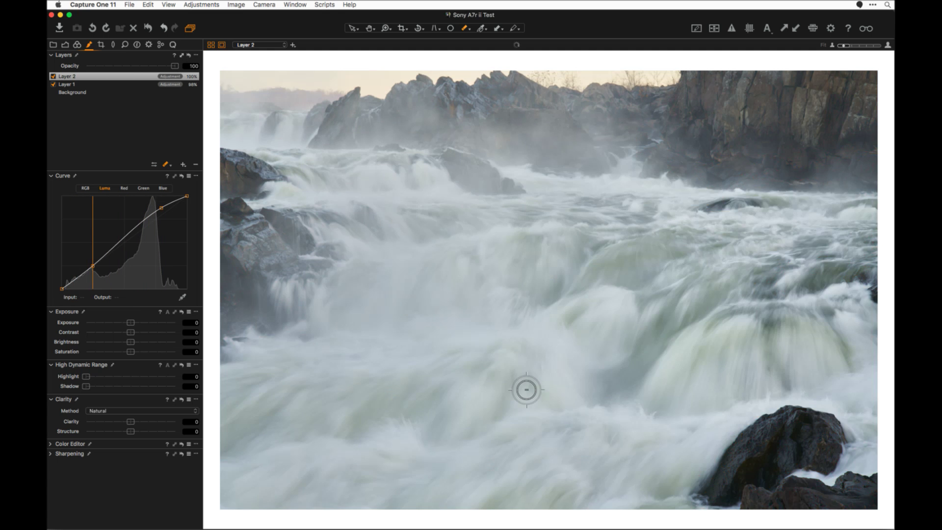
# Step: Compare the photo with Layer 2 off and on to judge the effect of the erased mask
pyautogui.click(53, 77)
pyautogui.click(52, 76)
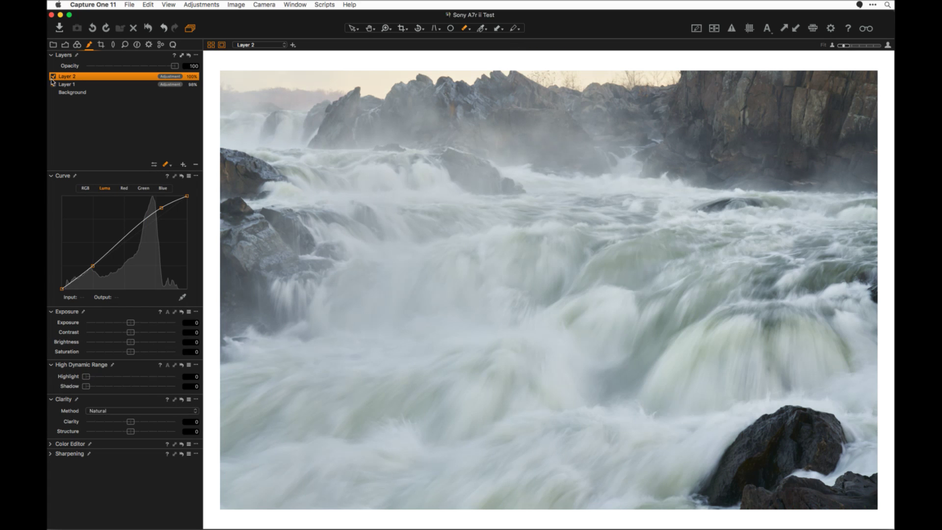
pyautogui.click(53, 77)
pyautogui.click(53, 76)
pyautogui.click(52, 77)
pyautogui.click(53, 76)
# Step: Lower Layer 2's opacity to 61, checking the photo with the layer off and on
pyautogui.moveTo(175, 67); pyautogui.dragTo(146, 67)
pyautogui.moveTo(150, 66)
pyautogui.mouseDown()
pyautogui.moveTo(123, 68)
pyautogui.moveTo(145, 71)
pyautogui.mouseUp()
pyautogui.moveTo(141, 69); pyautogui.dragTo(138, 68)
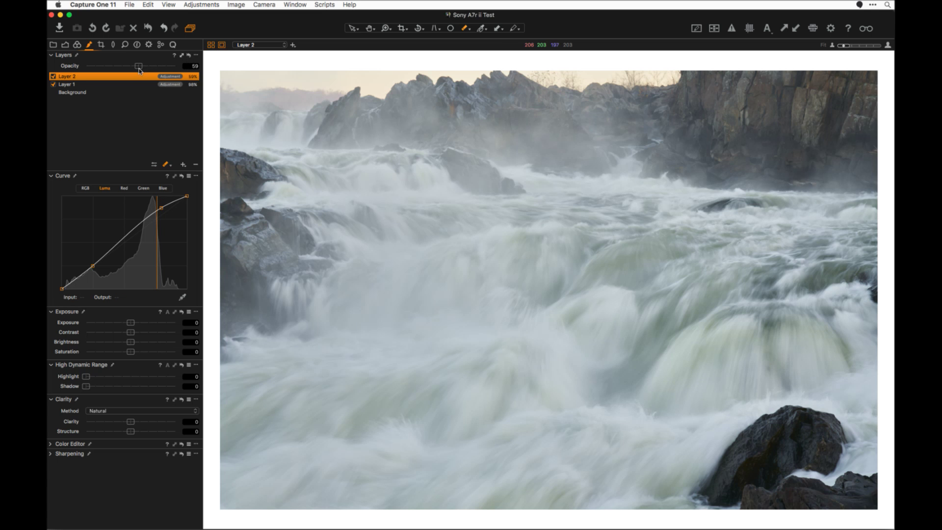
pyautogui.click(53, 77)
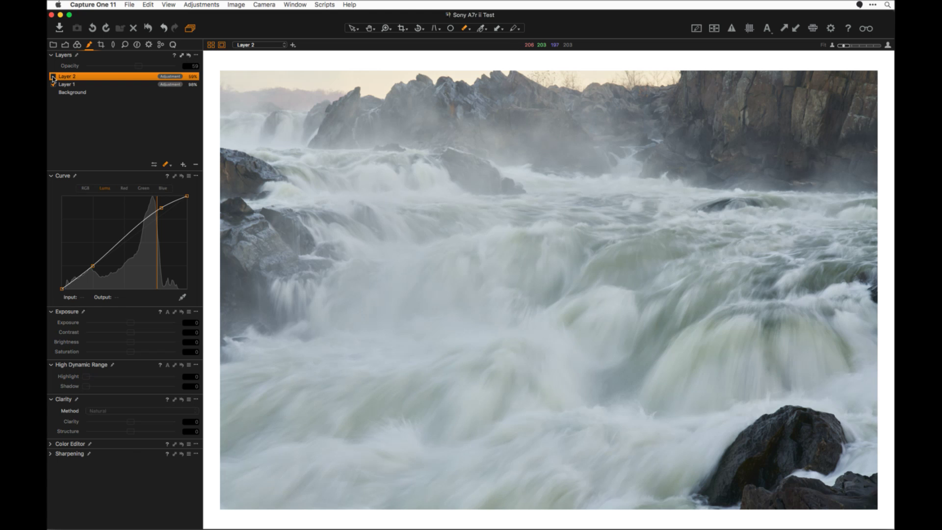
pyautogui.click(53, 76)
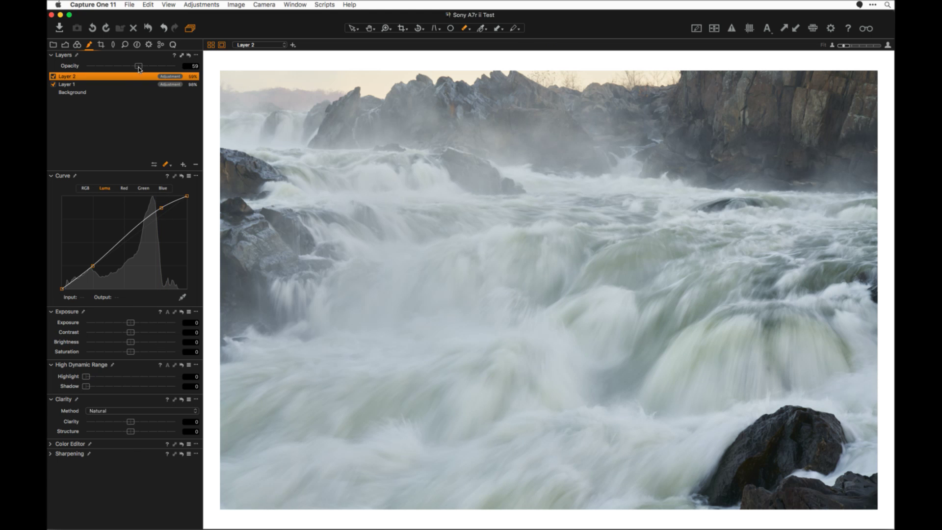
pyautogui.moveTo(138, 69)
pyautogui.mouseDown()
pyautogui.moveTo(158, 68)
pyautogui.moveTo(143, 70)
pyautogui.mouseUp()
# Step: On the Background, remove the existing Advanced Color Editor pick and sample dark tones from the foreground rock and the right cliff's base
pyautogui.click(83, 93)
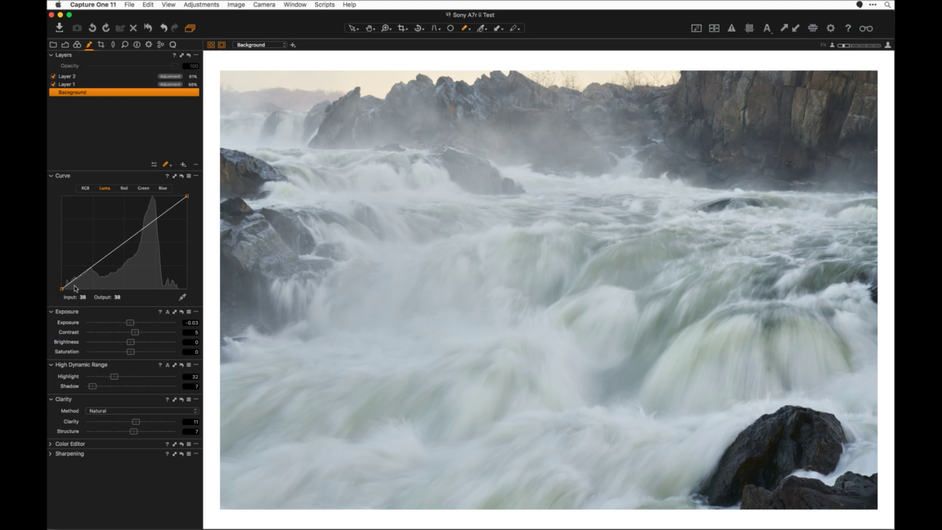
pyautogui.press('super+alt+bracketleft')
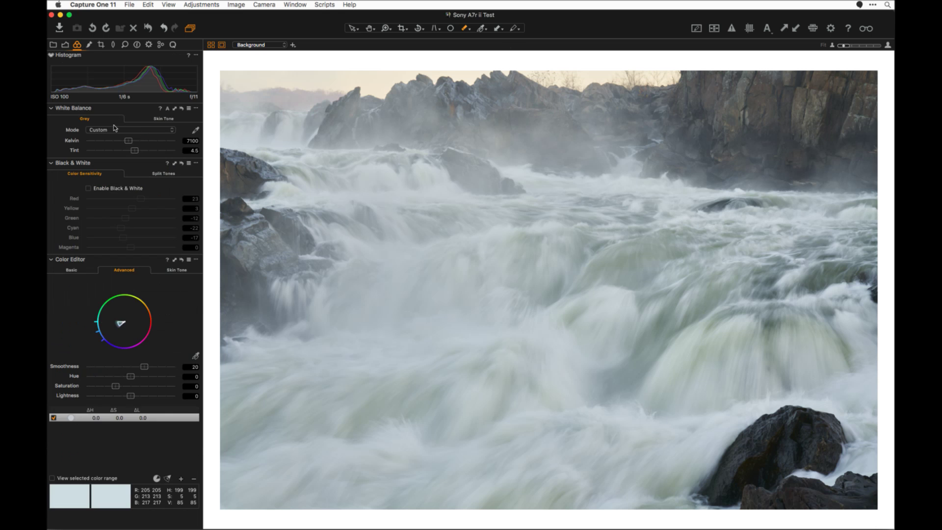
pyautogui.click(194, 480)
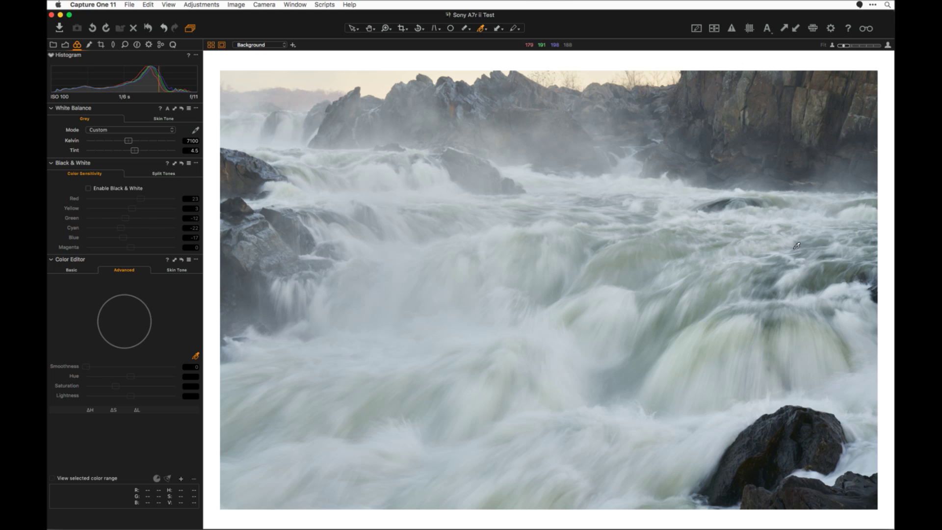
pyautogui.click(756, 469)
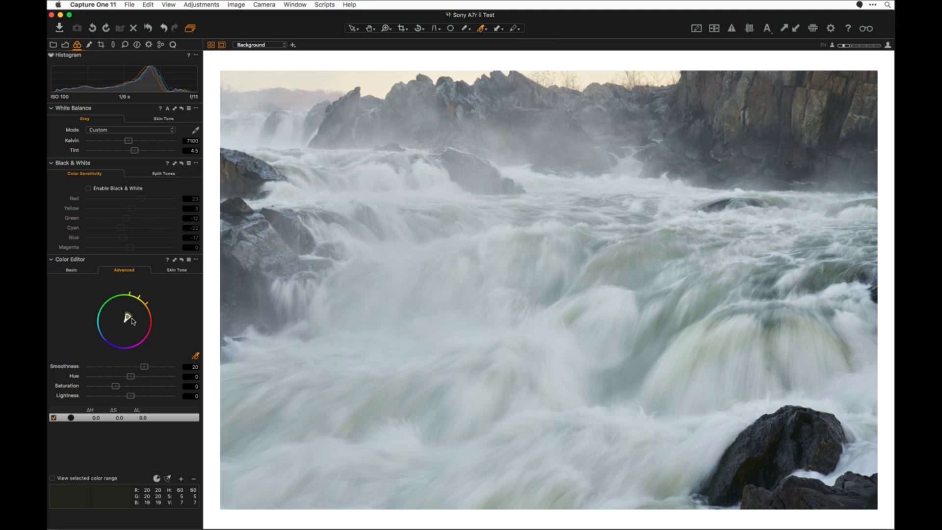
pyautogui.click(767, 459)
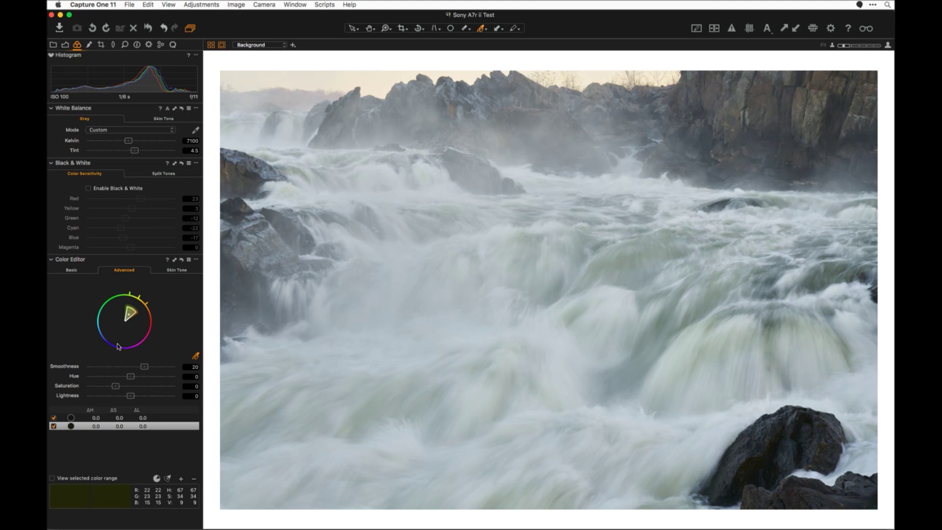
pyautogui.click(96, 418)
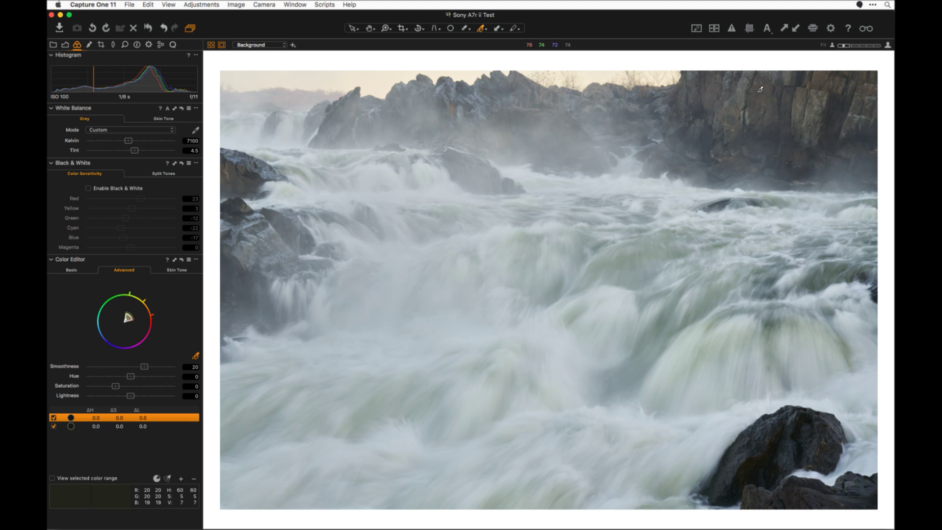
pyautogui.click(708, 140)
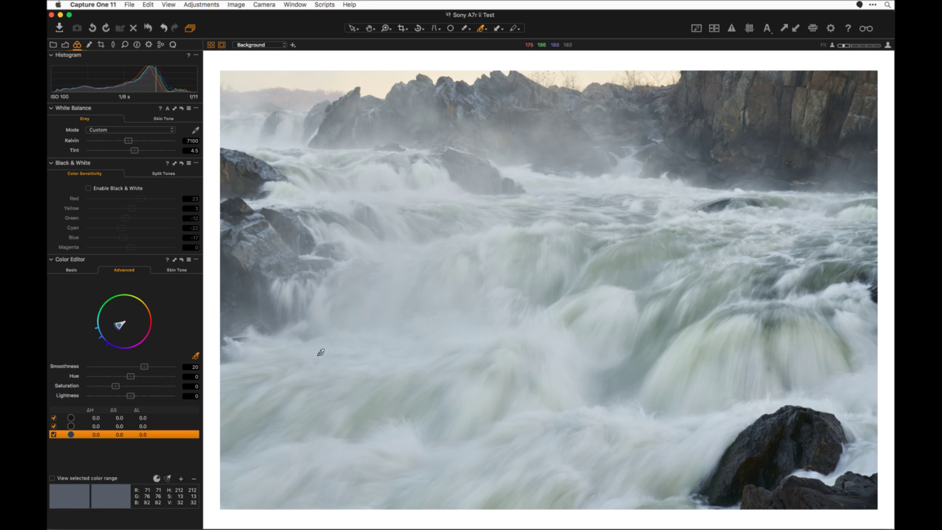
# Step: Create a masked layer from the dark blue-grey colour pick and show it among the layers
pyautogui.click(123, 420)
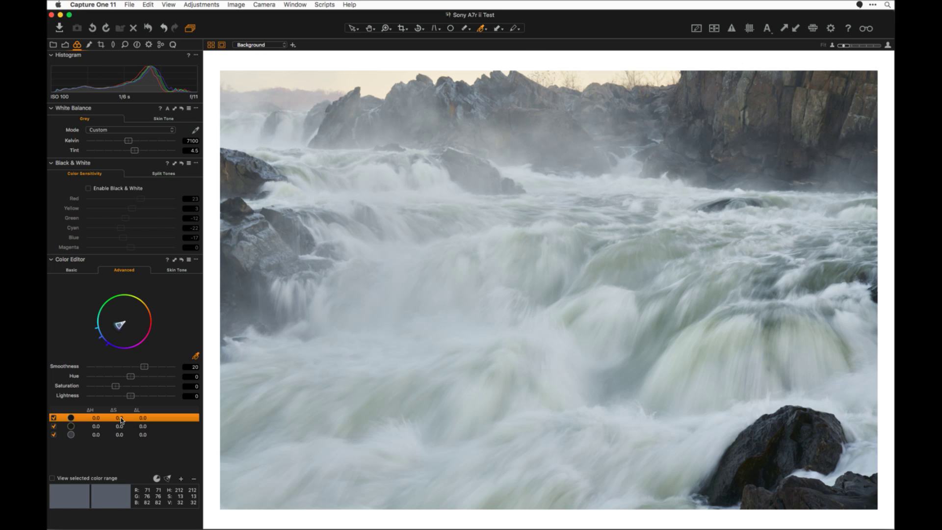
pyautogui.click(123, 436)
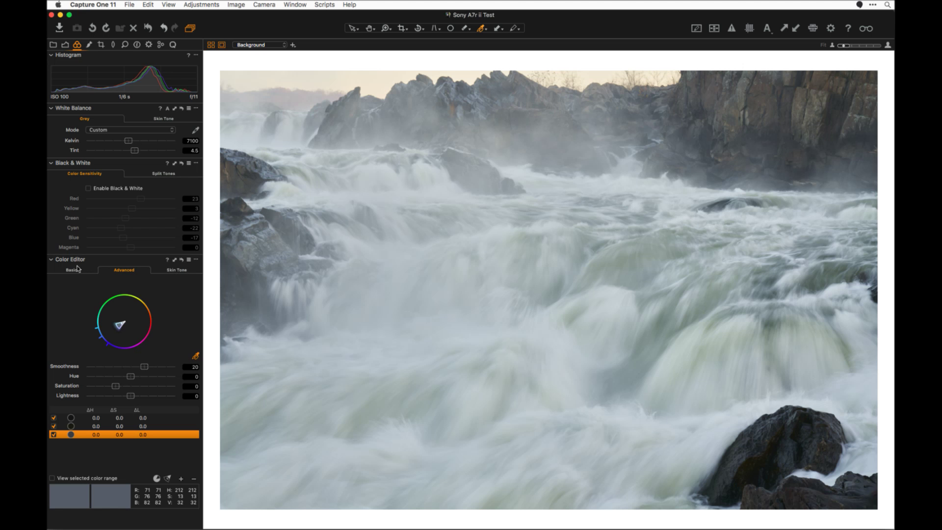
pyautogui.click(195, 260)
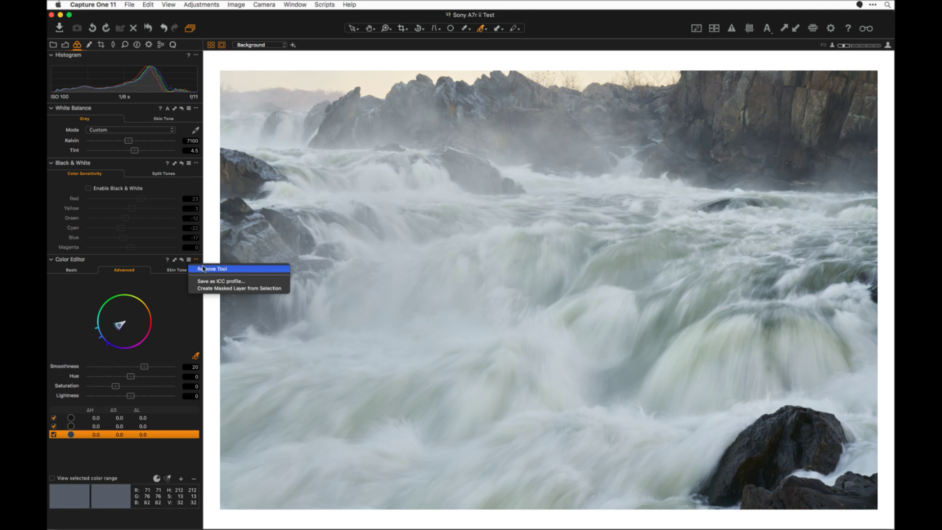
pyautogui.click(214, 288)
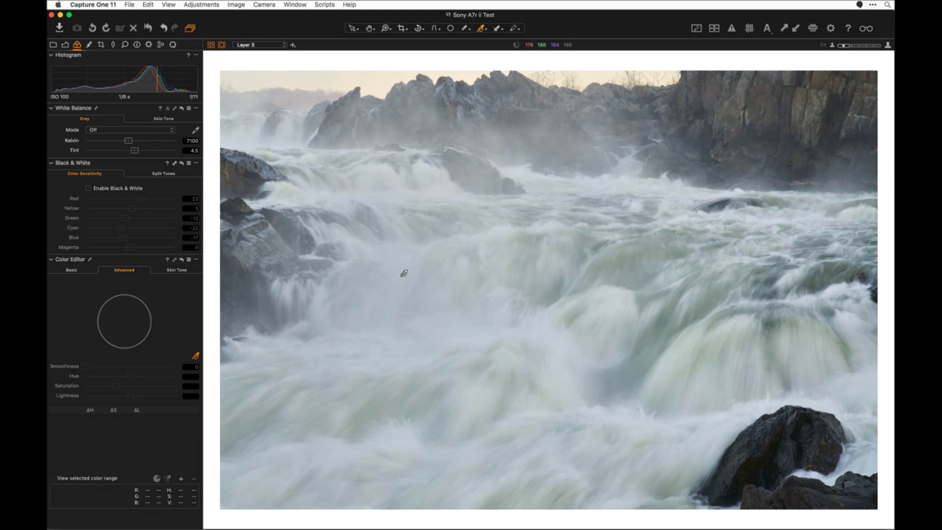
pyautogui.click(89, 45)
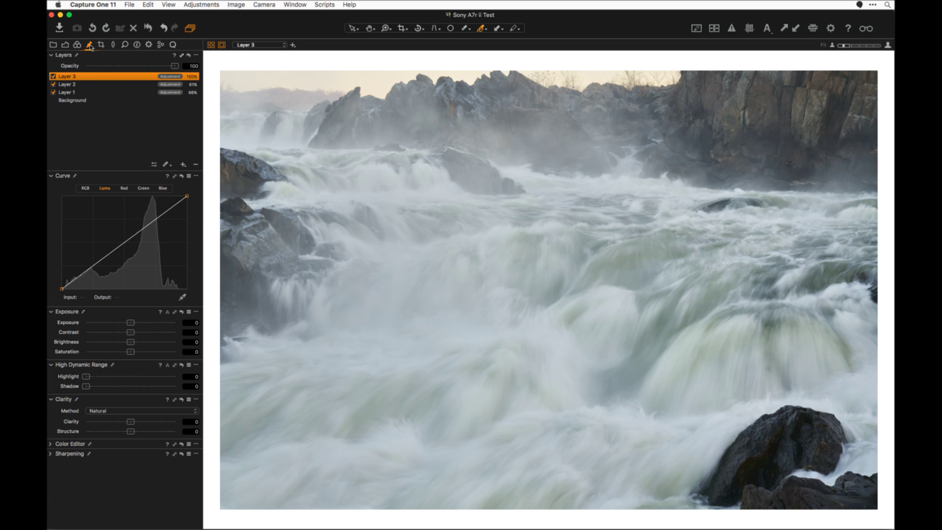
pyautogui.rightClick(92, 46)
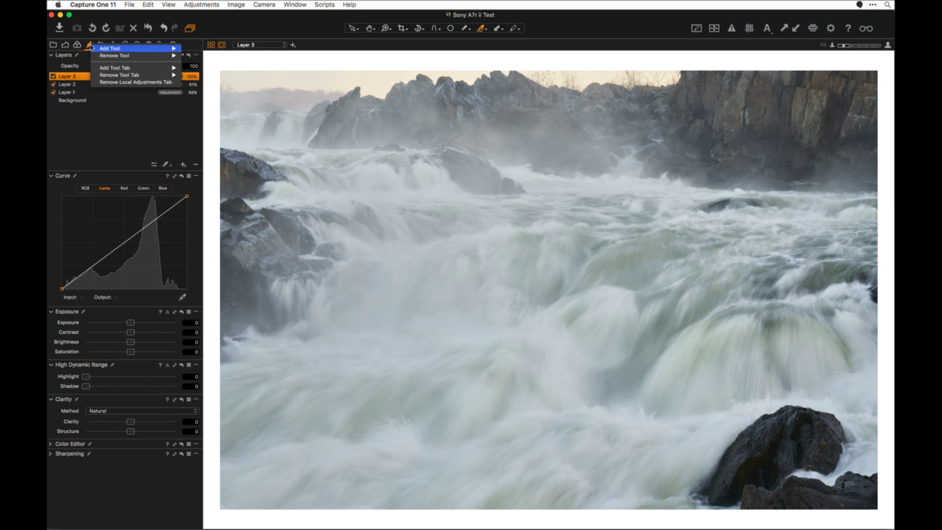
pyautogui.moveTo(105, 51)
pyautogui.moveTo(116, 77)
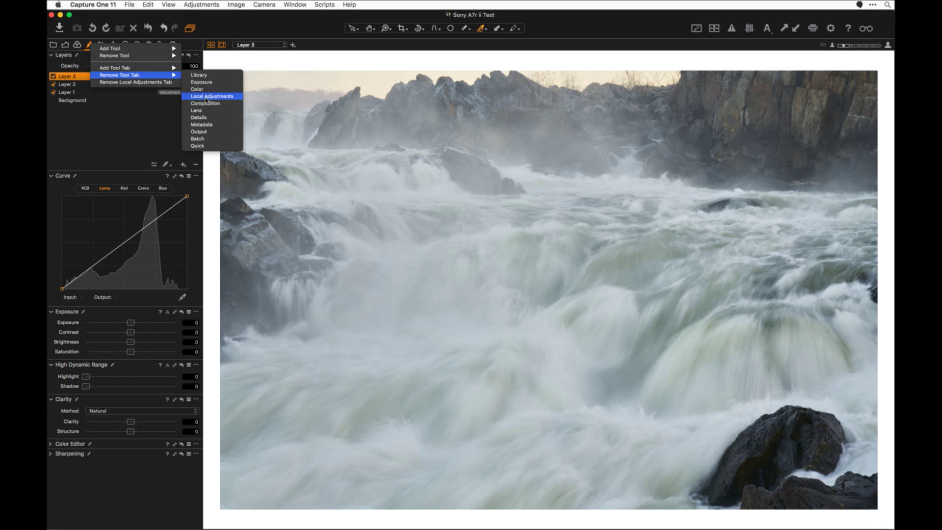
pyautogui.click(117, 122)
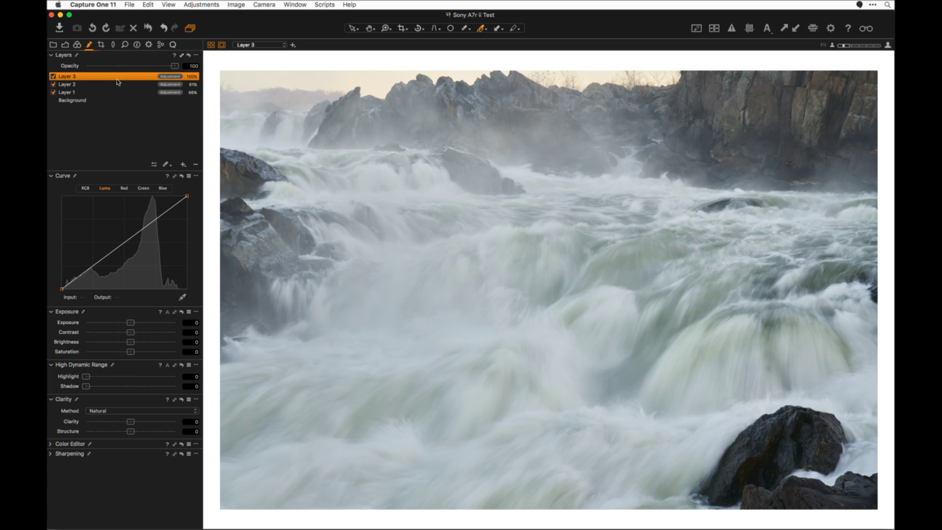
pyautogui.press('super+m')
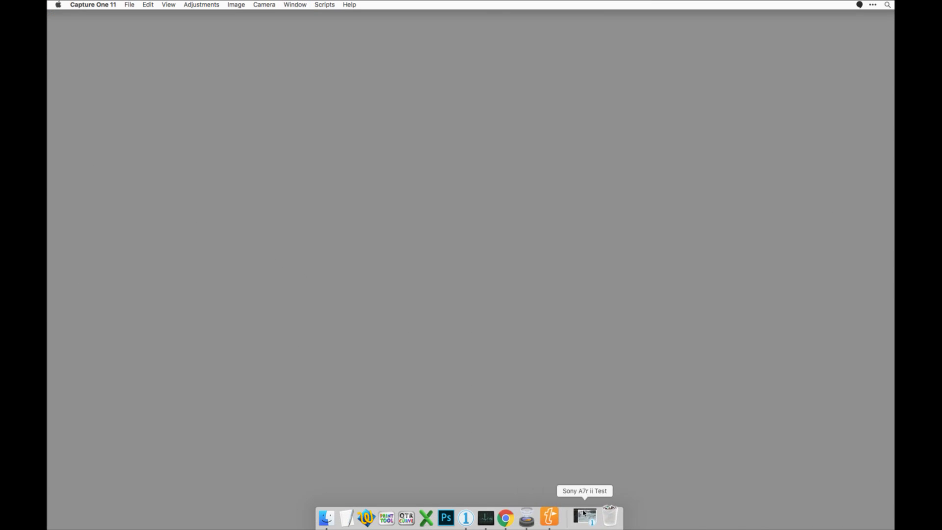
pyautogui.click(594, 518)
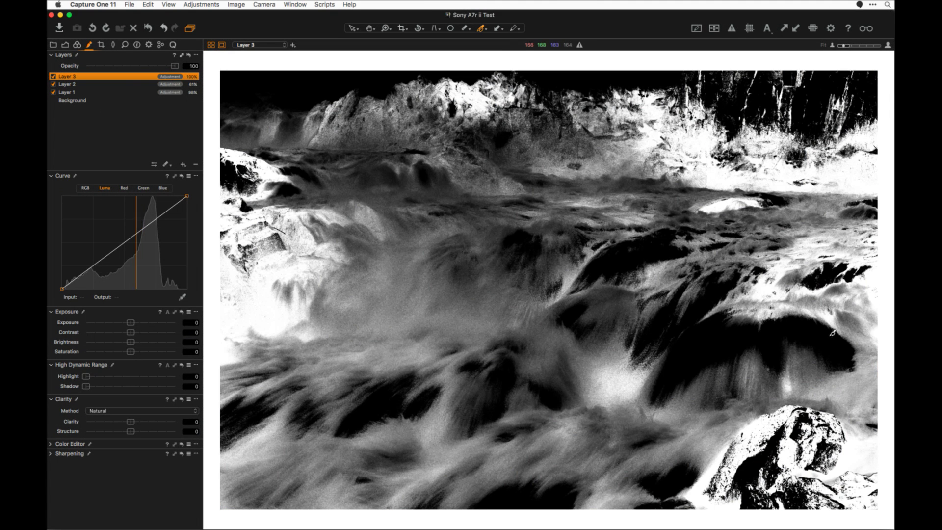
# Step: Examine Layer 3's greyscale mask over the rocks and water, then return to the normal photo display
pyautogui.click(92, 82)
pyautogui.click(96, 77)
pyautogui.hotkey('alt', 'm')
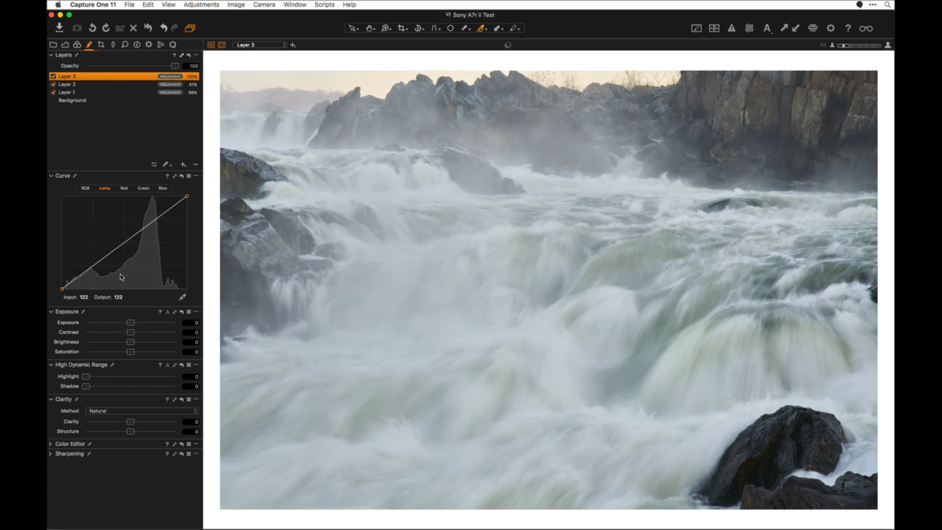
# Step: Lift the darker midtones on Layer 3's Luma curve, anchoring the highlights and deep shadows, with the layer opacity at 100
pyautogui.moveTo(125, 242)
pyautogui.mouseDown()
pyautogui.moveTo(125, 253)
pyautogui.moveTo(114, 242)
pyautogui.mouseUp()
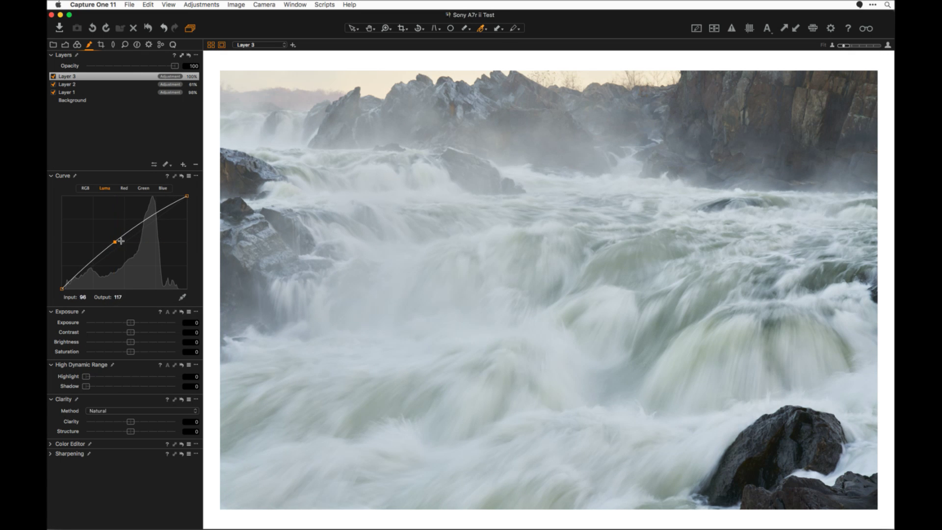
pyautogui.click(160, 215)
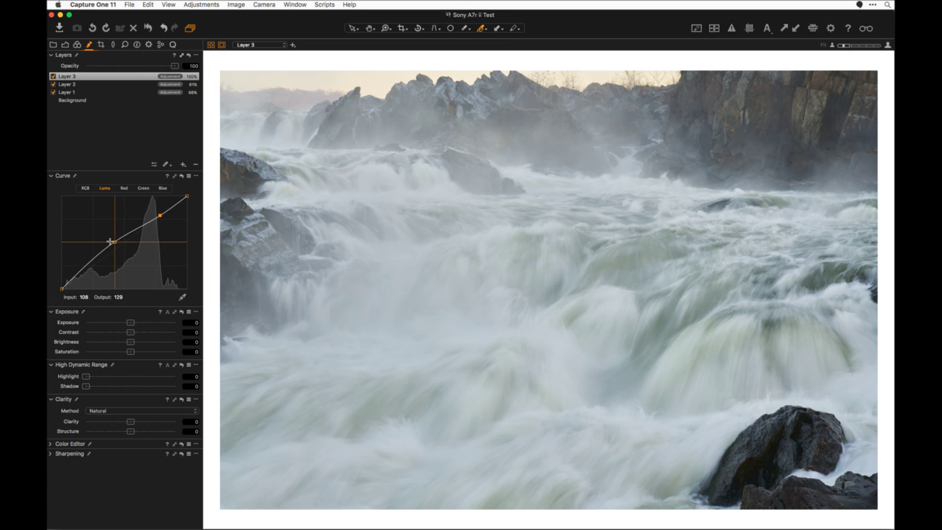
pyautogui.click(73, 275)
pyautogui.moveTo(114, 242); pyautogui.dragTo(112, 244)
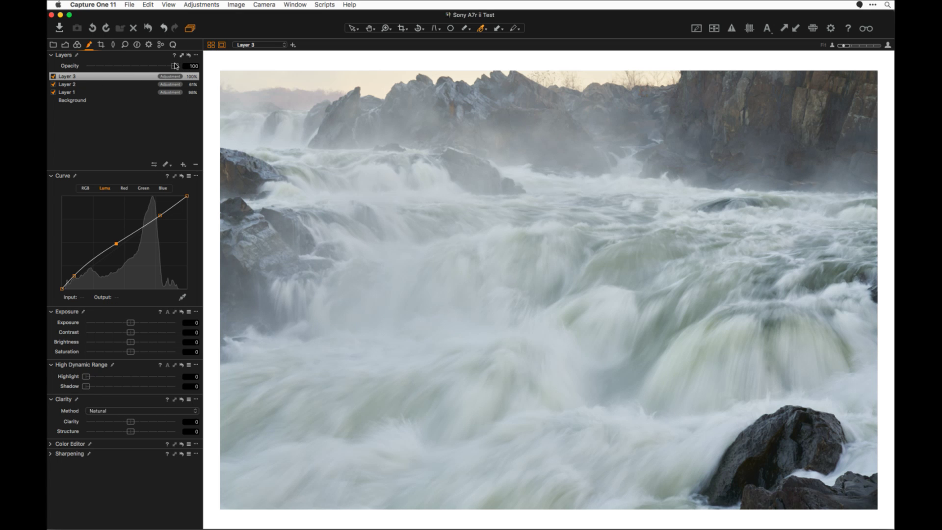
pyautogui.moveTo(176, 66); pyautogui.dragTo(202, 74)
# Step: Try feathering Layer 3's mask with a radius of 10
pyautogui.rightClick(80, 77)
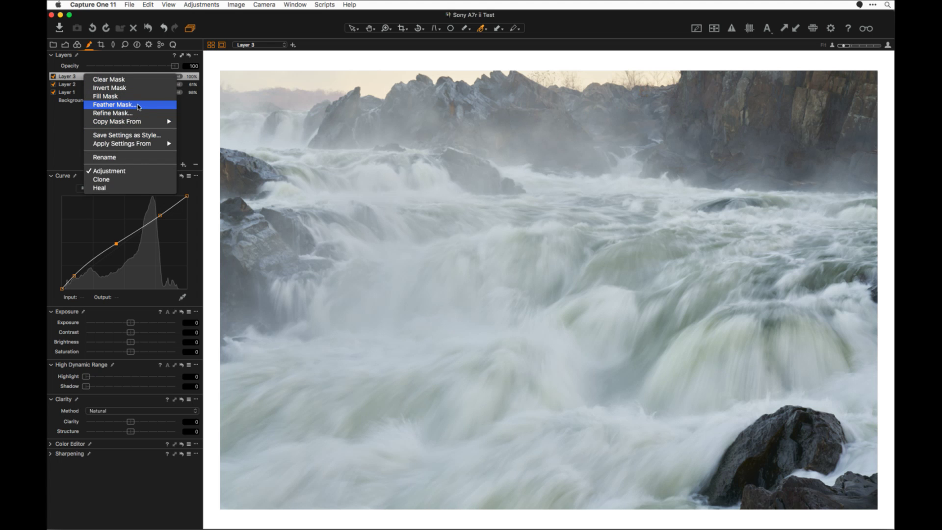
pyautogui.click(178, 98)
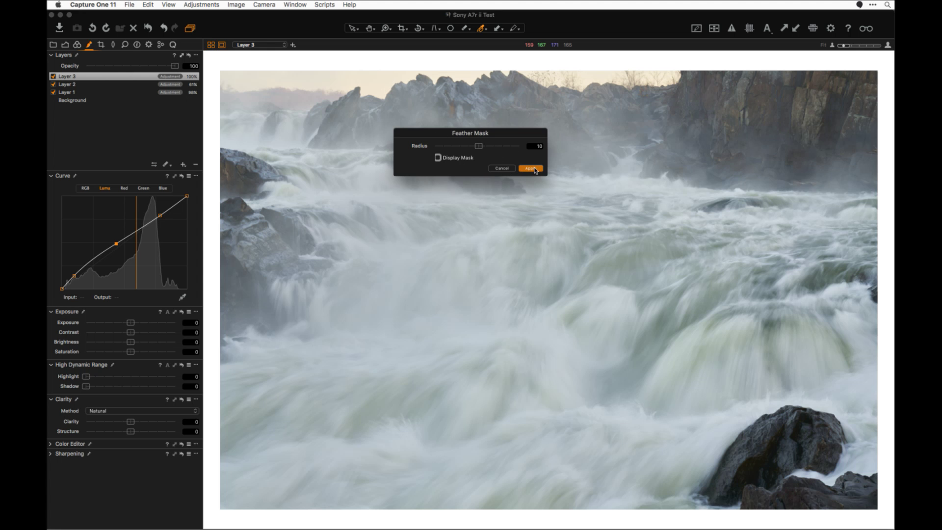
pyautogui.moveTo(474, 148); pyautogui.dragTo(478, 148)
pyautogui.click(531, 169)
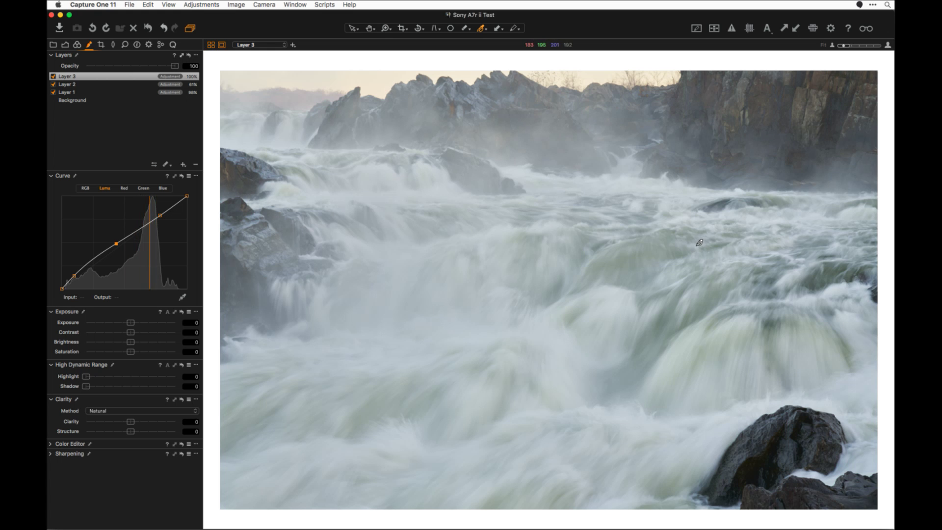
# Step: Feather Layer 3's mask with a radius of 38 while viewing it in greyscale, and return to the normal photo display
pyautogui.press('m')
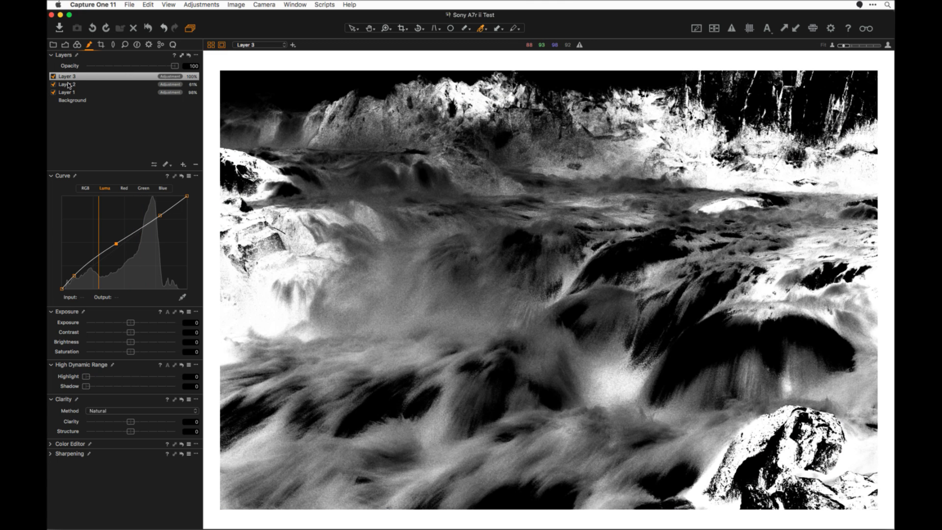
pyautogui.click(142, 76)
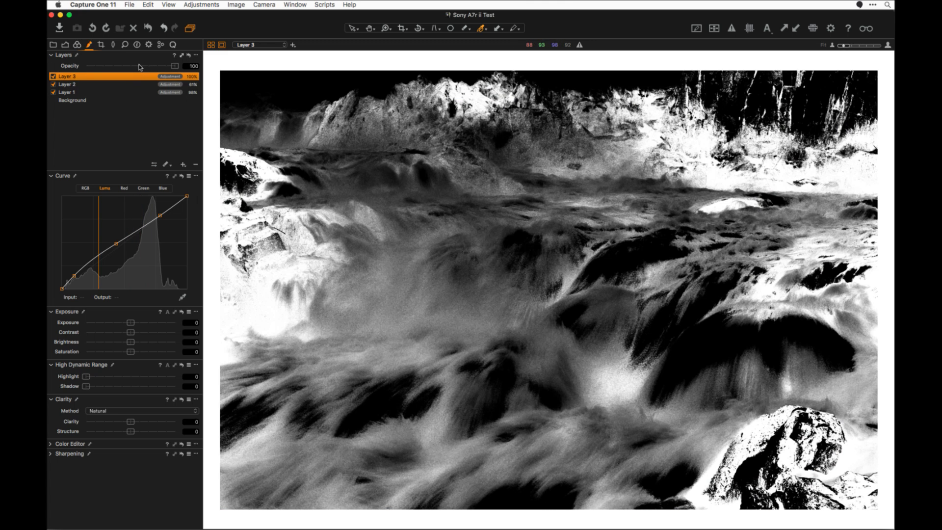
pyautogui.rightClick(140, 76)
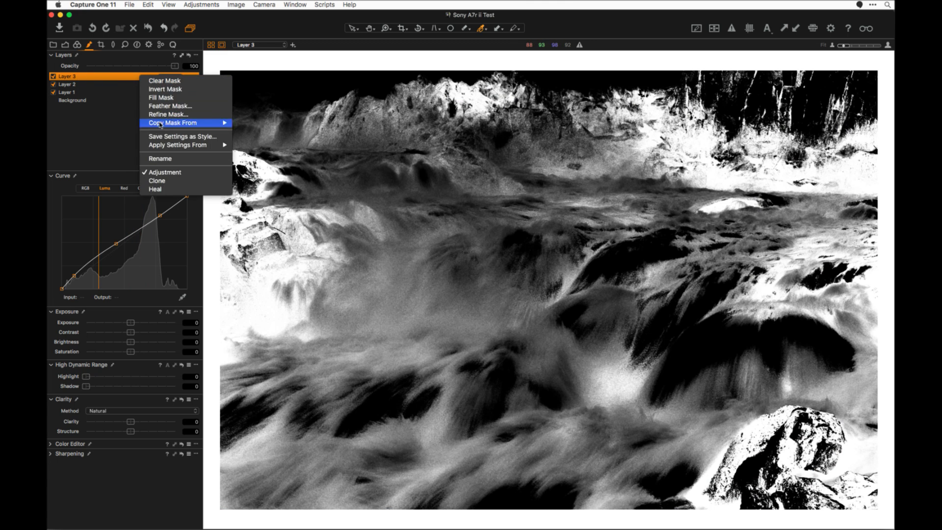
pyautogui.click(689, 292)
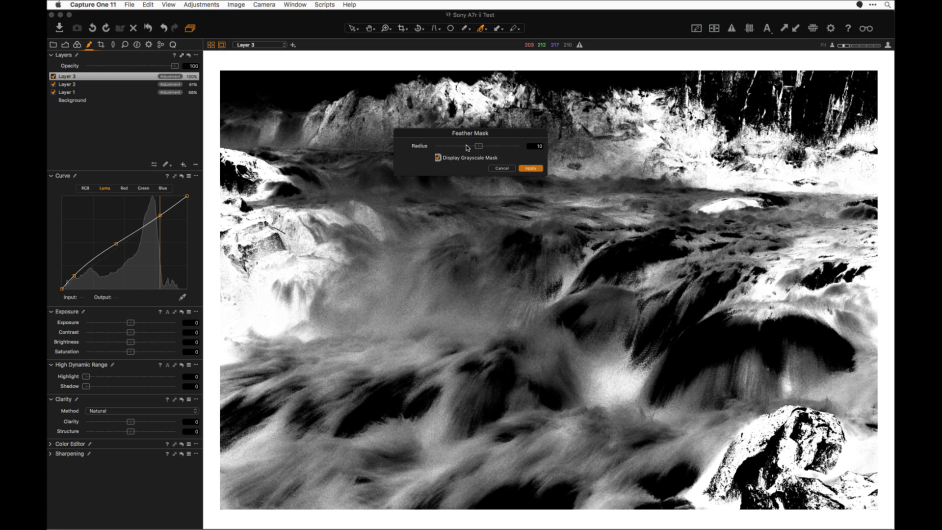
pyautogui.moveTo(482, 149); pyautogui.dragTo(489, 149)
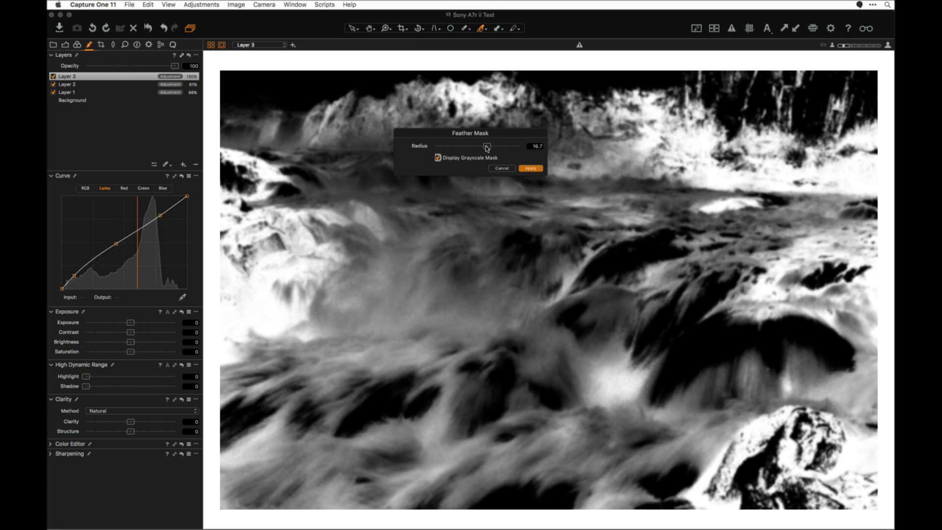
pyautogui.moveTo(487, 148); pyautogui.dragTo(505, 152)
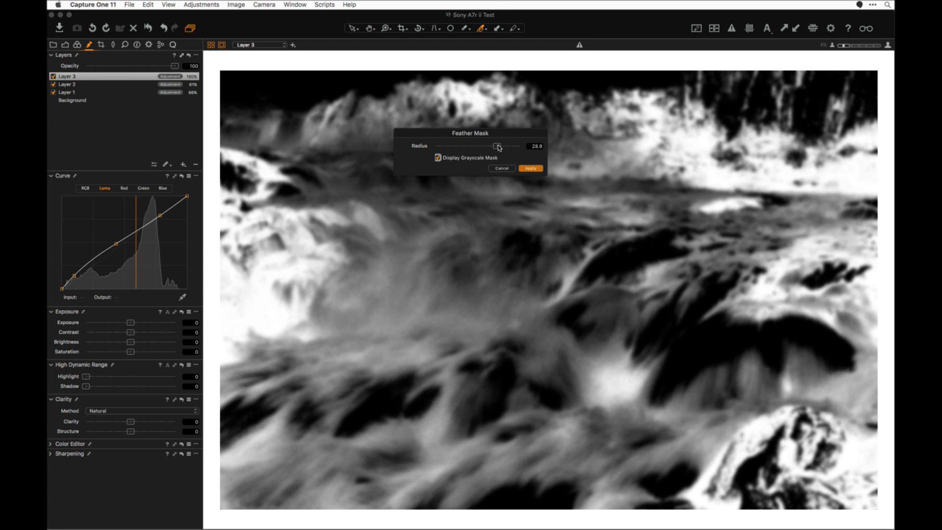
pyautogui.moveTo(499, 147); pyautogui.dragTo(503, 147)
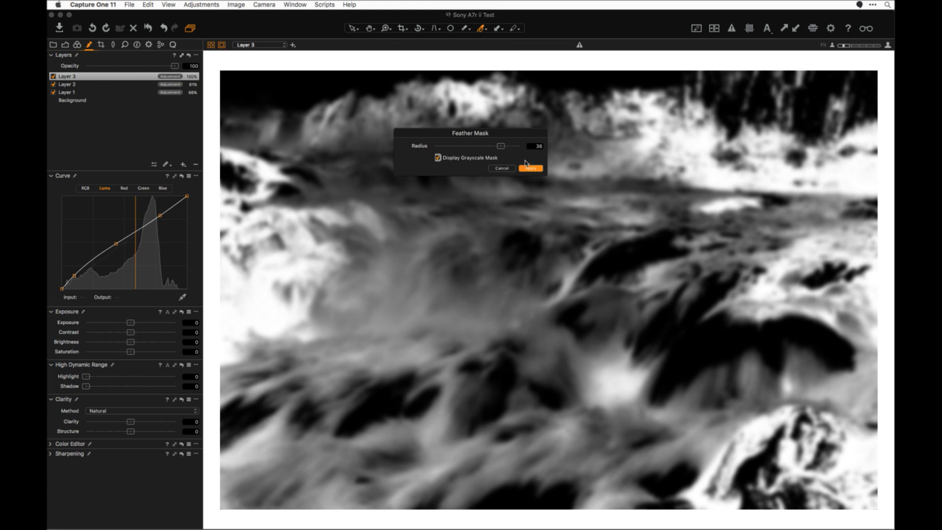
pyautogui.click(529, 168)
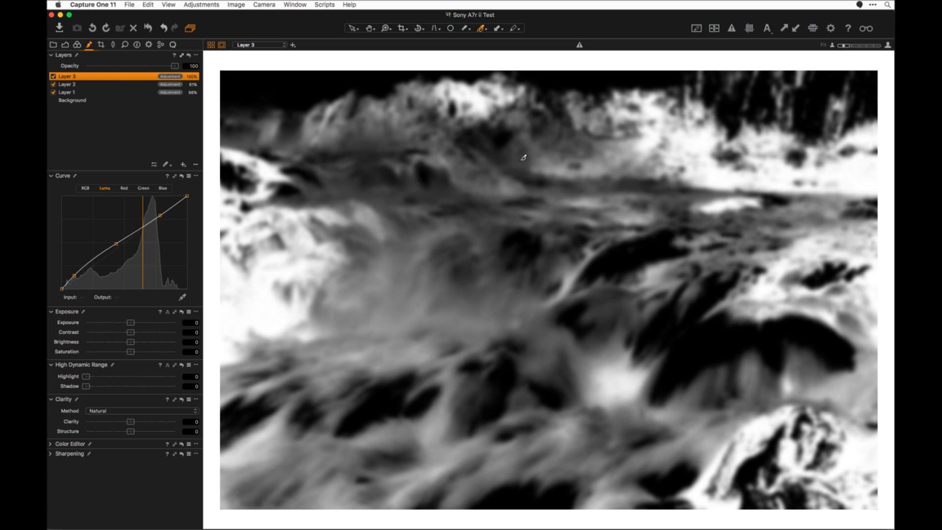
pyautogui.press('m')
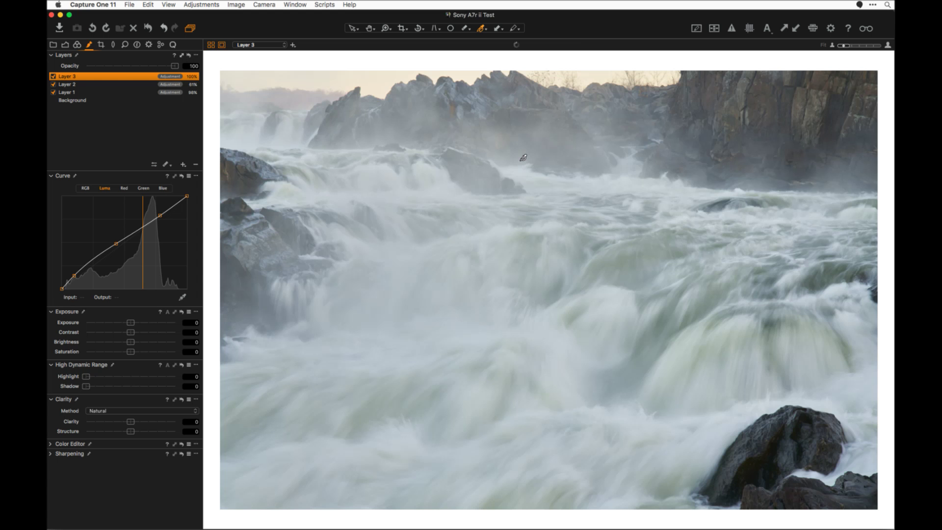
# Step: Remove all the added points from Layer 3's Luma curve and set its High Dynamic Range Shadow to 19
pyautogui.click(53, 77)
pyautogui.click(53, 77)
pyautogui.moveTo(175, 66)
pyautogui.mouseDown()
pyautogui.moveTo(120, 66)
pyautogui.moveTo(177, 67)
pyautogui.mouseUp()
pyautogui.moveTo(115, 244); pyautogui.dragTo(160, 319)
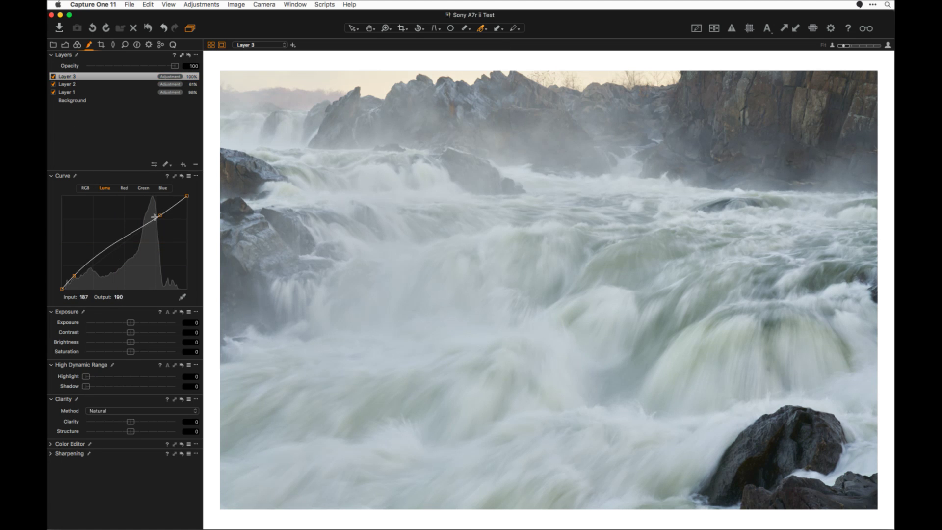
pyautogui.moveTo(155, 218); pyautogui.dragTo(162, 314)
pyautogui.moveTo(74, 275); pyautogui.dragTo(79, 314)
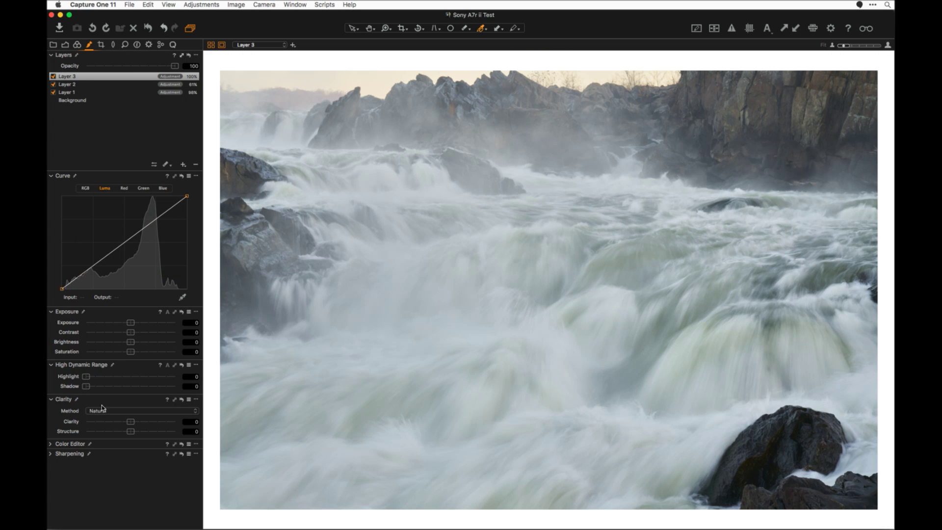
pyautogui.moveTo(87, 386); pyautogui.dragTo(104, 388)
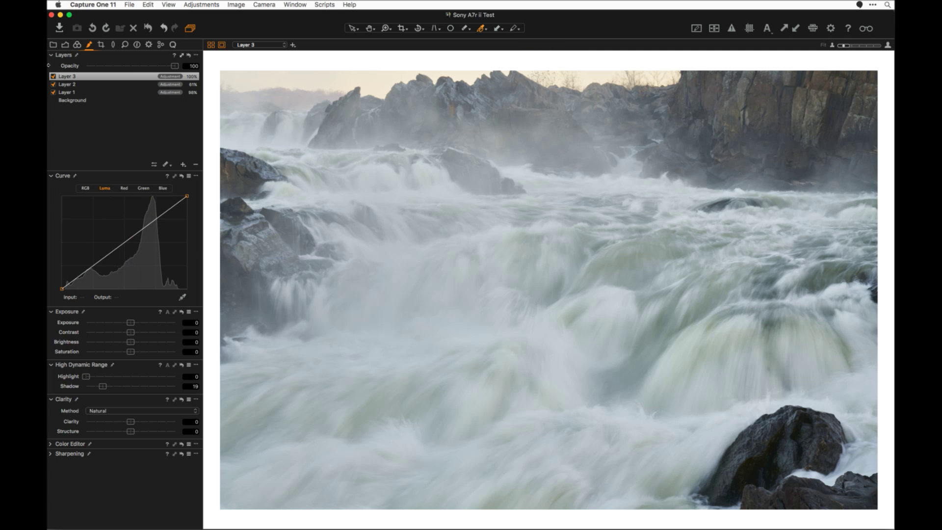
# Step: Compare the rocks with Layer 3 switched off and on, leaving the layer enabled
pyautogui.click(54, 77)
pyautogui.click(54, 77)
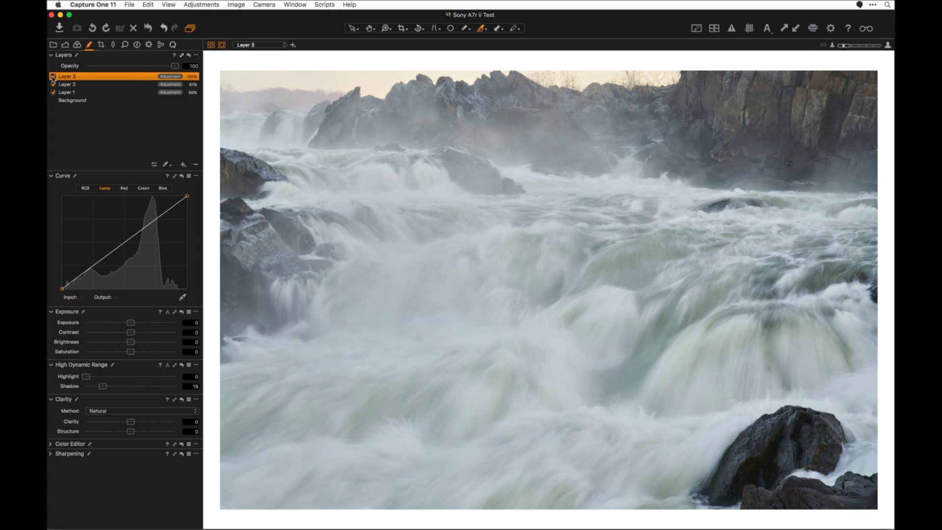
pyautogui.click(54, 77)
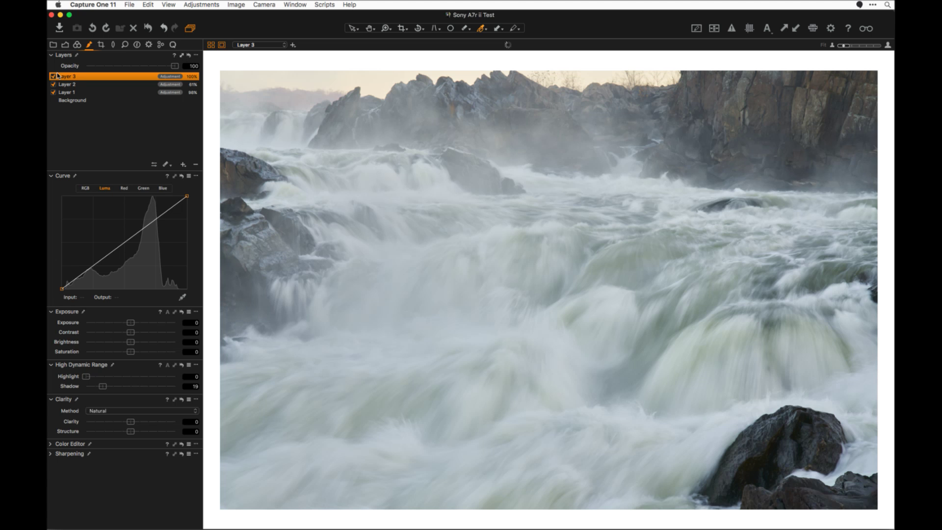
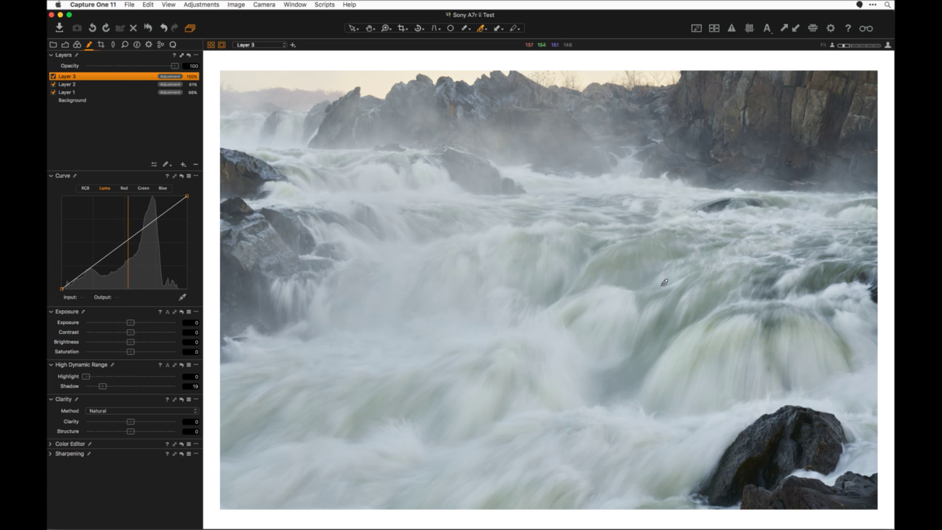
pyautogui.click(54, 77)
pyautogui.click(53, 77)
pyautogui.click(53, 77)
pyautogui.click(53, 77)
# Step: Compare the photo with all layer adjustments temporarily reset and restored
pyautogui.click(190, 56)
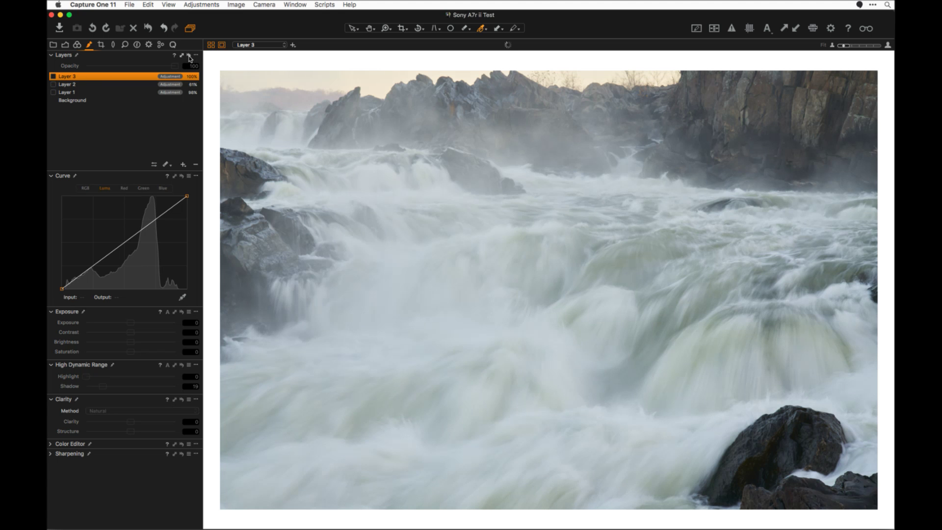
pyautogui.click(190, 56)
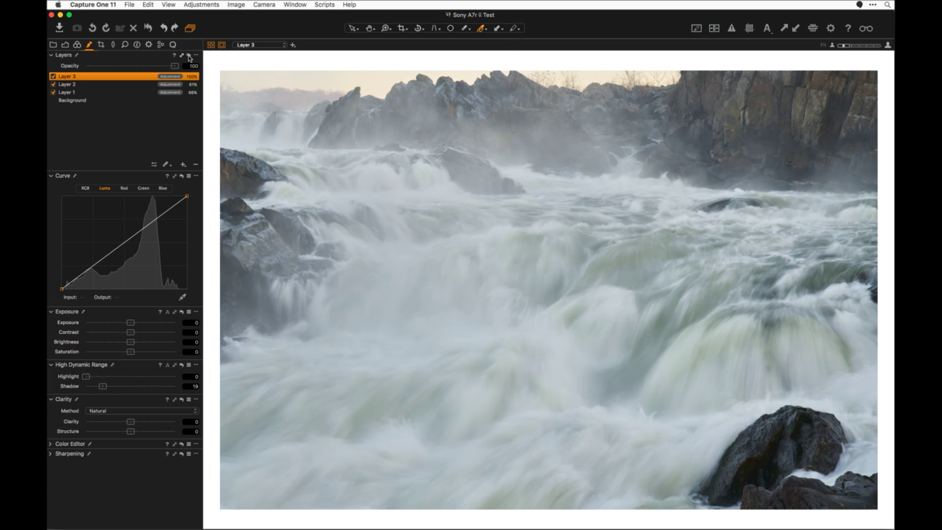
pyautogui.click(188, 56)
pyautogui.click(189, 57)
pyautogui.click(188, 56)
pyautogui.click(188, 57)
pyautogui.click(188, 56)
pyautogui.click(188, 56)
# Step: Add a new filled layer above Layer 3 and pull its Luma curve's midtones down, with a second point in the deep shadows
pyautogui.click(184, 165)
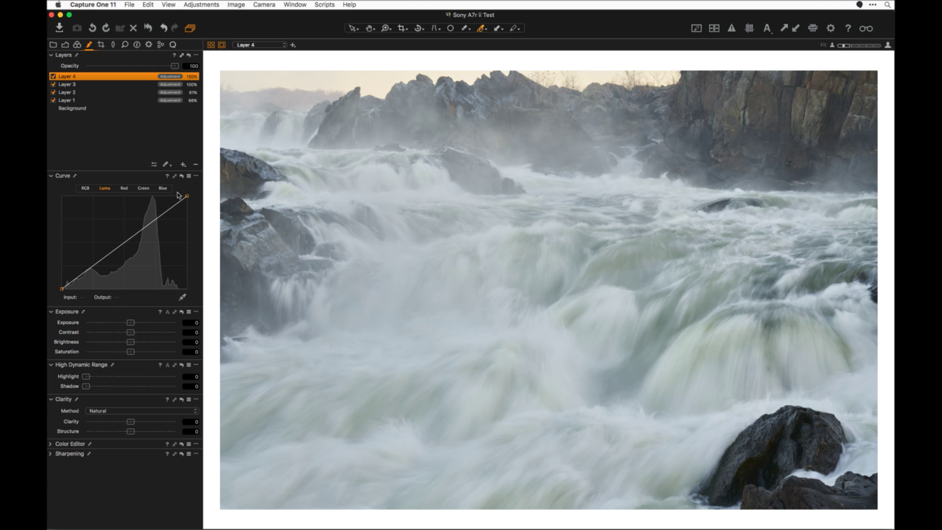
pyautogui.click(187, 169)
pyautogui.click(183, 165)
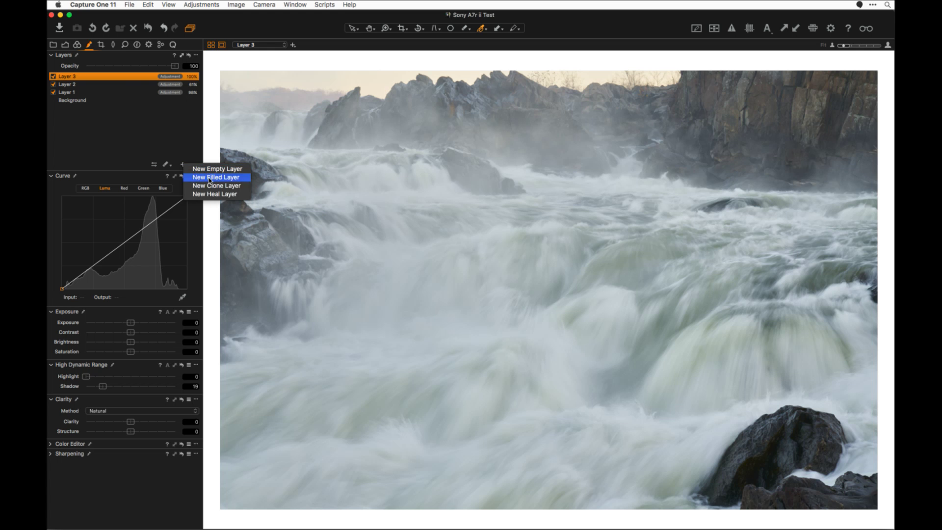
pyautogui.press('Escape')
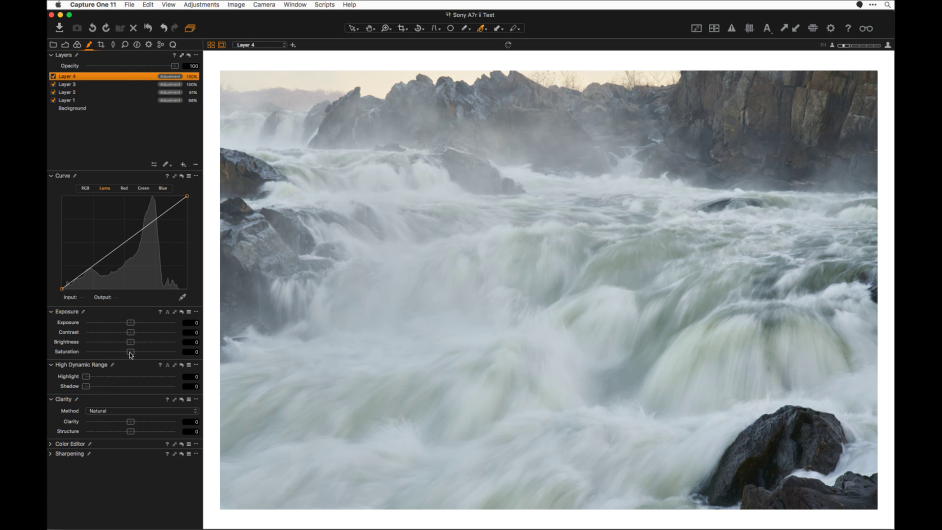
pyautogui.moveTo(132, 242); pyautogui.dragTo(135, 243)
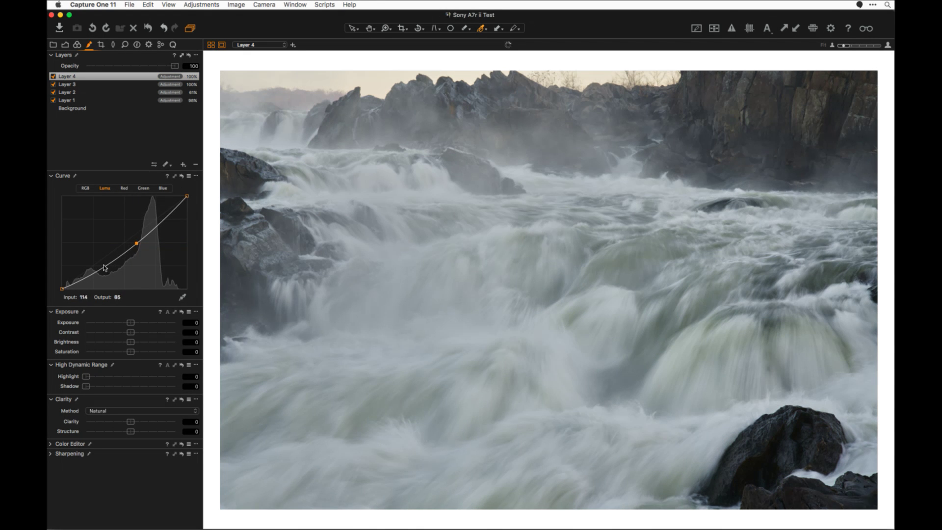
pyautogui.moveTo(79, 281); pyautogui.dragTo(80, 280)
# Step: Try a horizontal gradient mask on Layer 4 from the photo's left edge to about four fifths across
pyautogui.press('g')
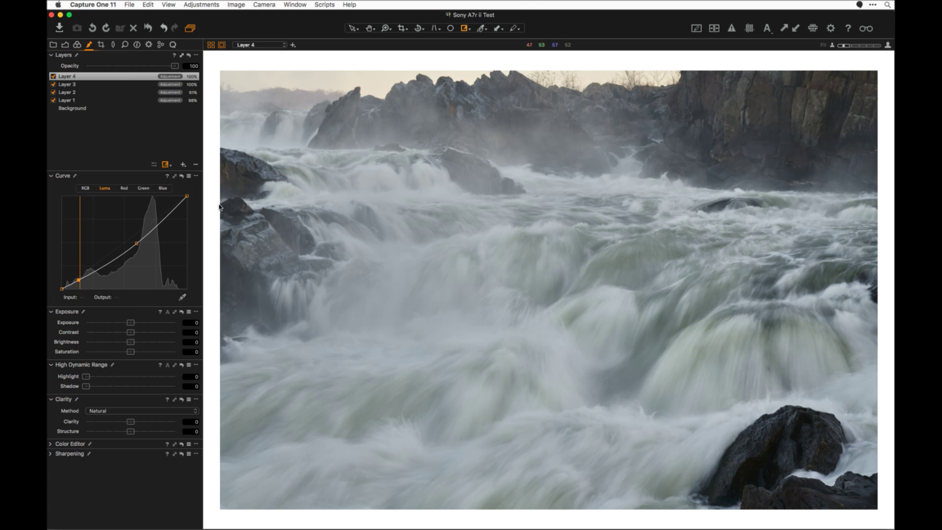
pyautogui.moveTo(223, 202)
pyautogui.mouseDown()
pyautogui.moveTo(734, 234)
pyautogui.moveTo(760, 201)
pyautogui.mouseUp()
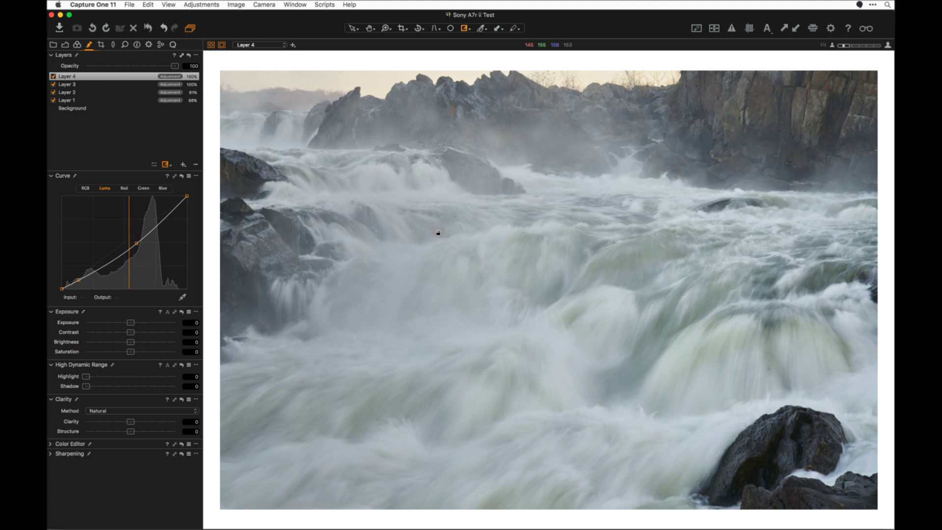
pyautogui.press('super+z')
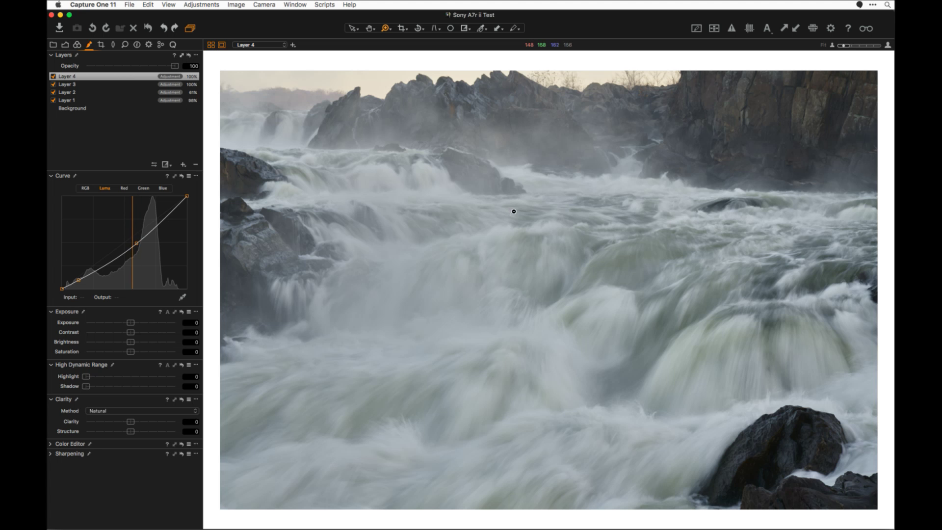
pyautogui.press('z')
# Step: Draw a horizontal gradient mask on Layer 4, fading from the photo's left edge to about three quarters across, and check its effect and coverage
pyautogui.press('l')
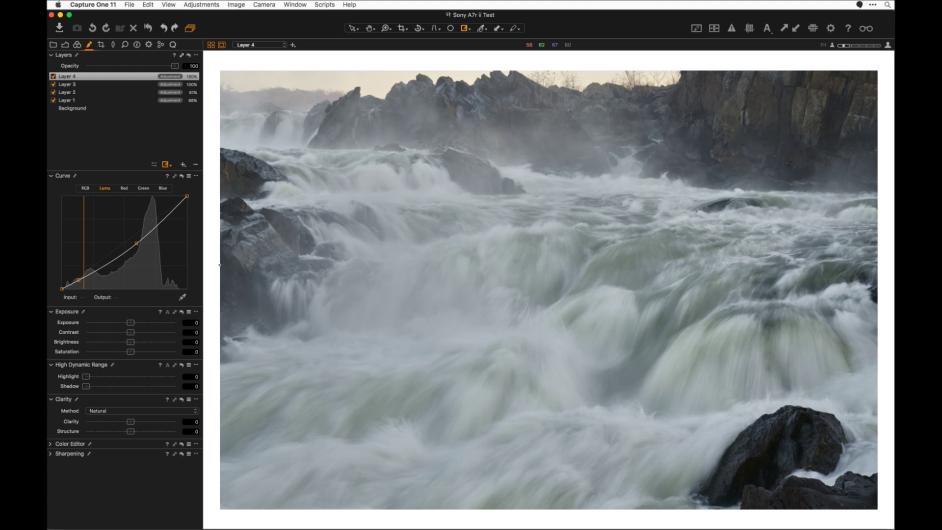
pyautogui.moveTo(221, 266)
pyautogui.mouseDown()
pyautogui.moveTo(706, 257)
pyautogui.moveTo(723, 266)
pyautogui.mouseUp()
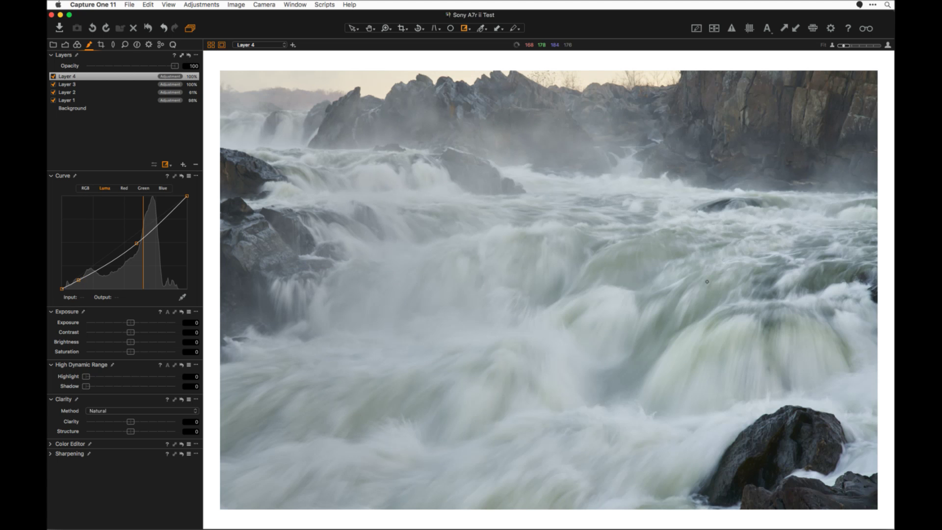
pyautogui.click(53, 77)
pyautogui.click(53, 76)
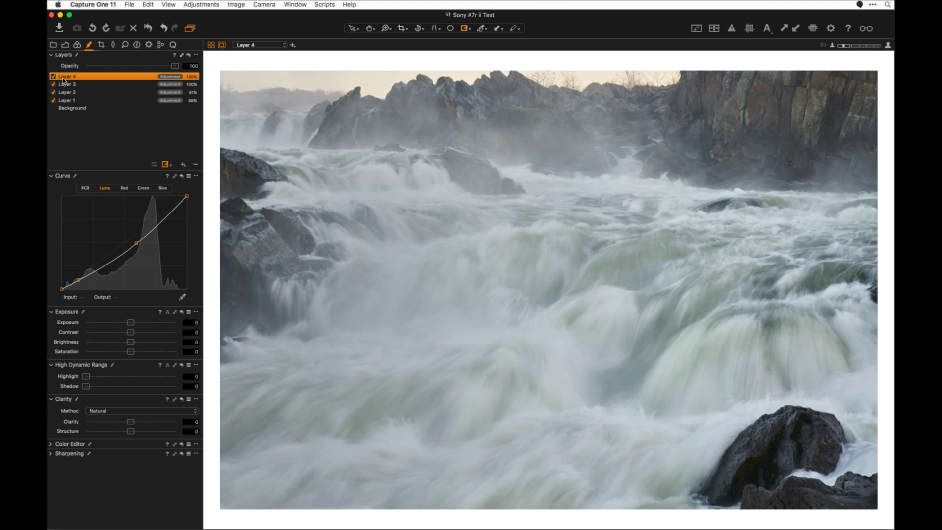
pyautogui.press('m')
pyautogui.press('m')
pyautogui.press('m')
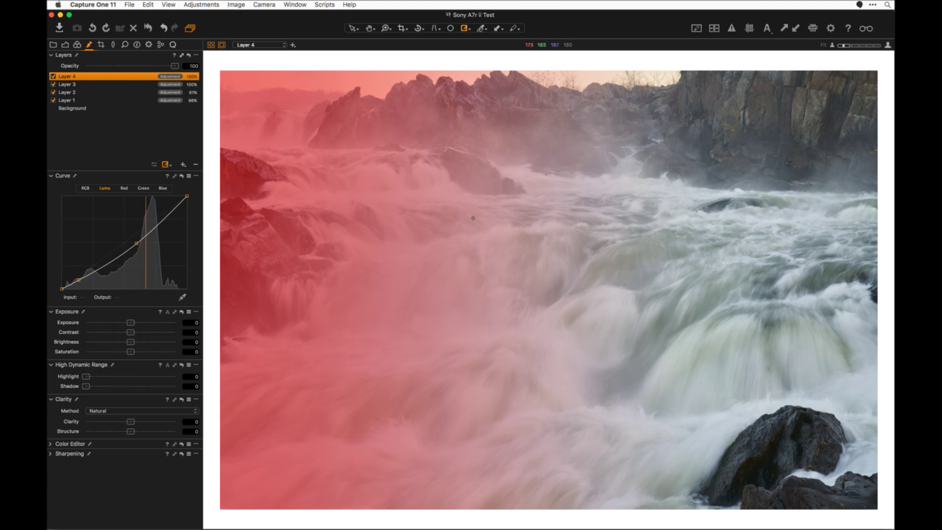
# Step: Reduce Layer 4's opacity to 49 and check its gradient in the greyscale mask view before restoring the photo display
pyautogui.moveTo(174, 66); pyautogui.dragTo(140, 68)
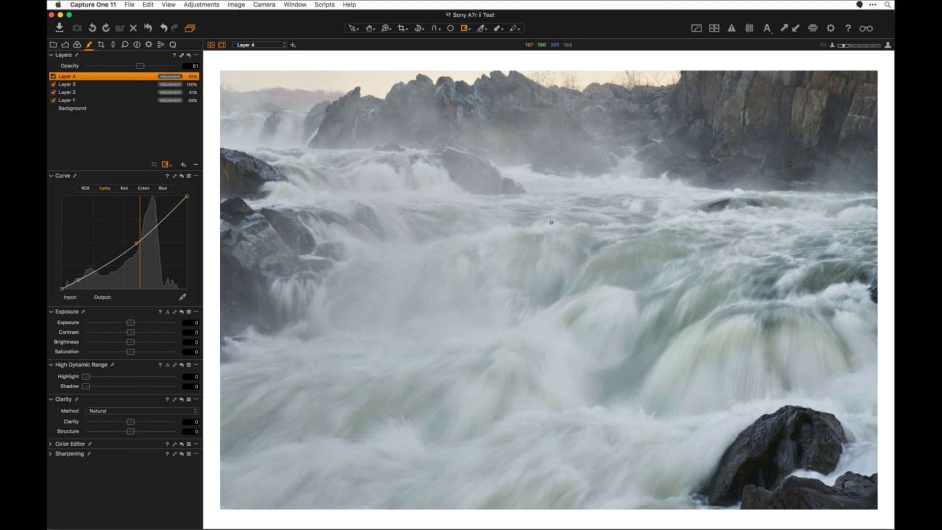
pyautogui.press('m')
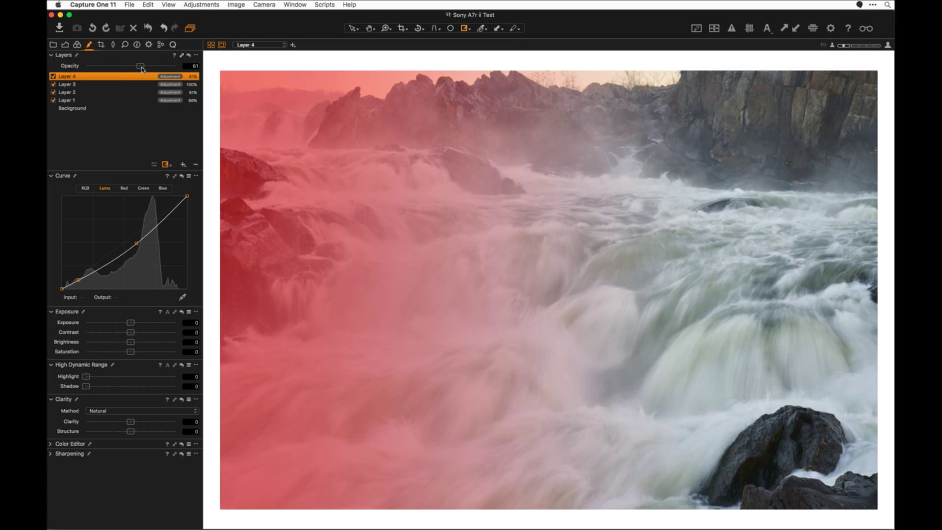
pyautogui.moveTo(140, 67); pyautogui.dragTo(131, 68)
pyautogui.hotkey('alt', 'm')
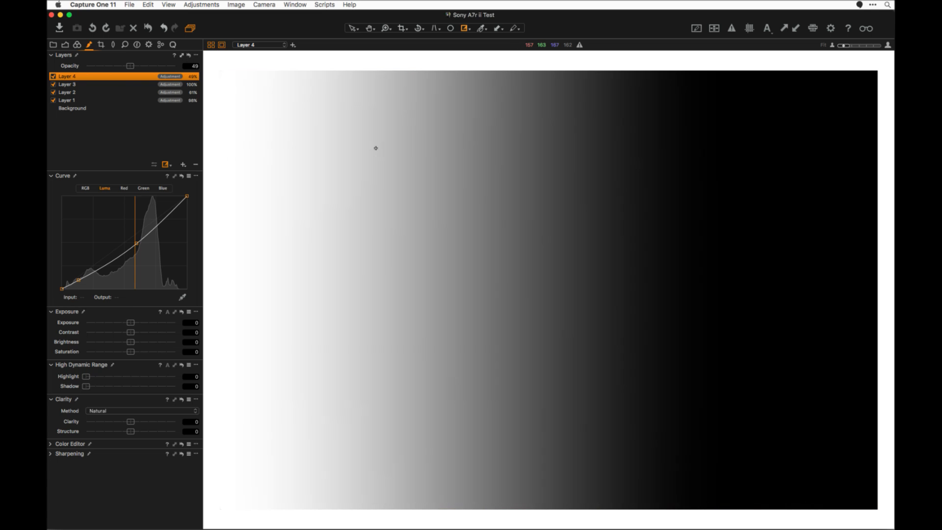
pyautogui.hotkey('alt', 'm')
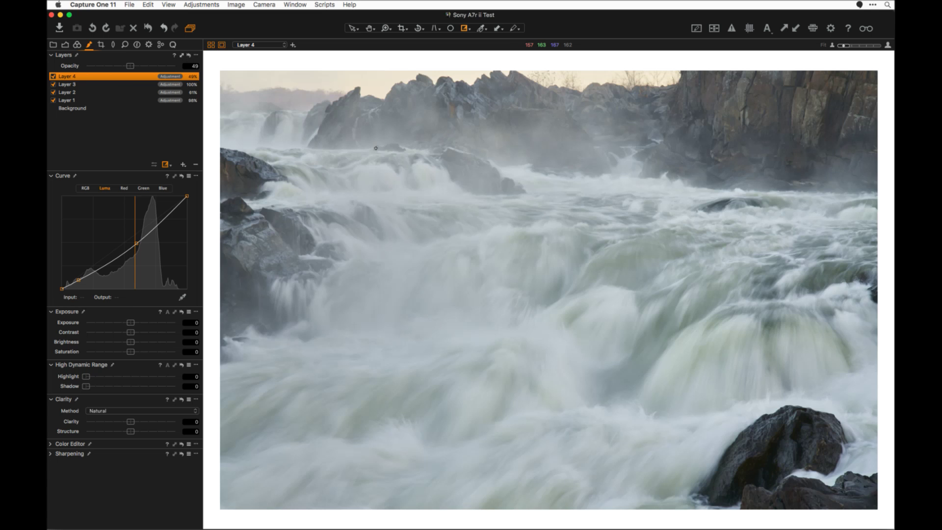
# Step: Inspect Layer 4's gradient in the greyscale mask view, restore the photo display, and compare the photo with the layer off and on
pyautogui.hotkey('alt', 'm')
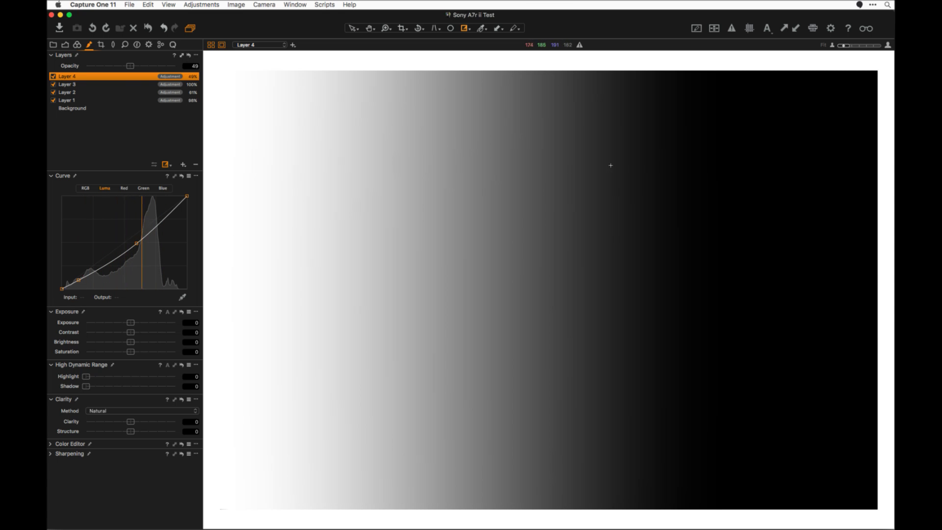
pyautogui.hotkey('alt', 'm')
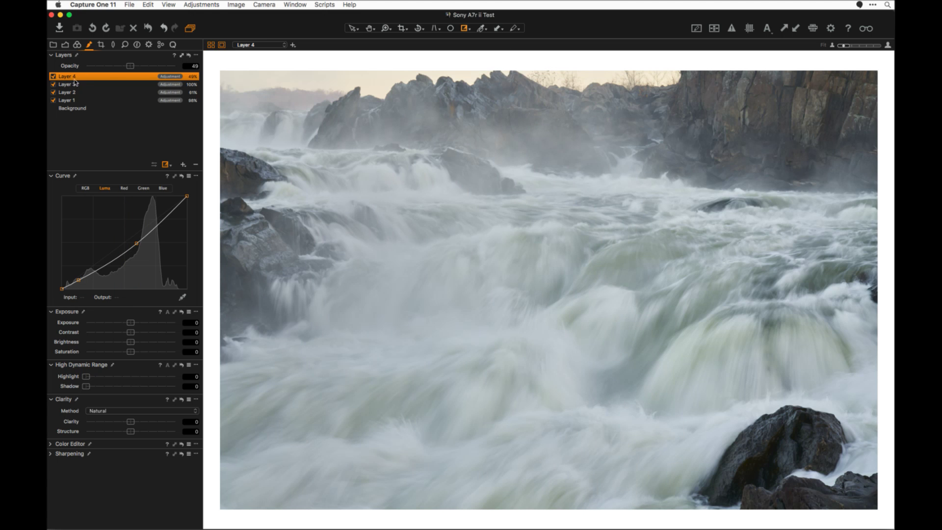
pyautogui.click(53, 77)
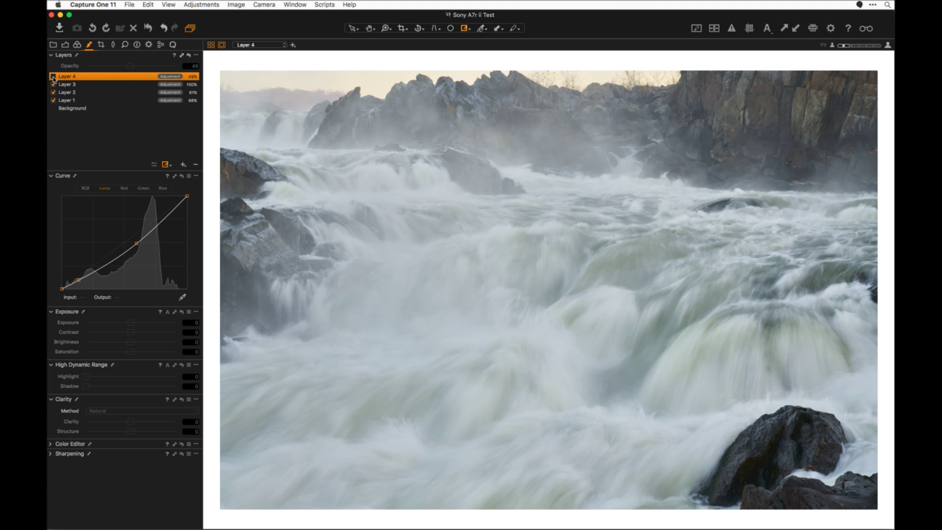
pyautogui.click(53, 76)
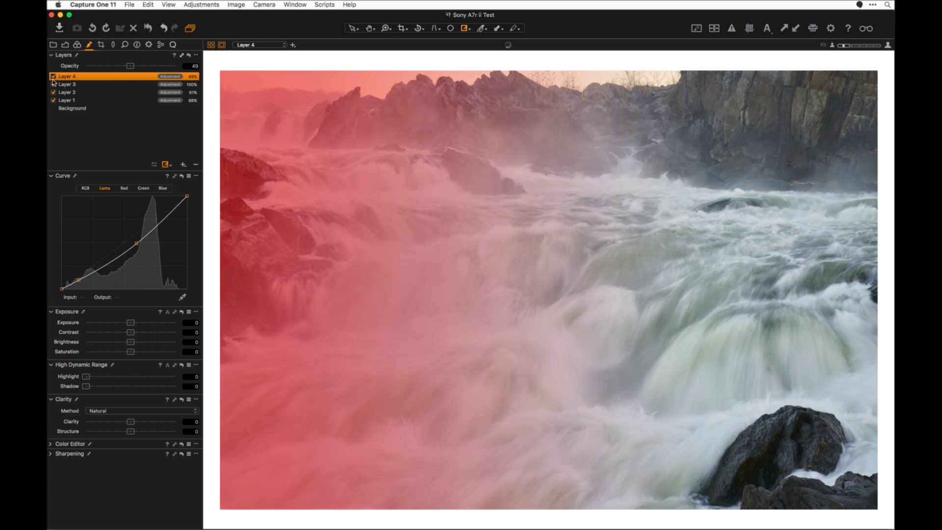
pyautogui.click(53, 77)
pyautogui.click(53, 77)
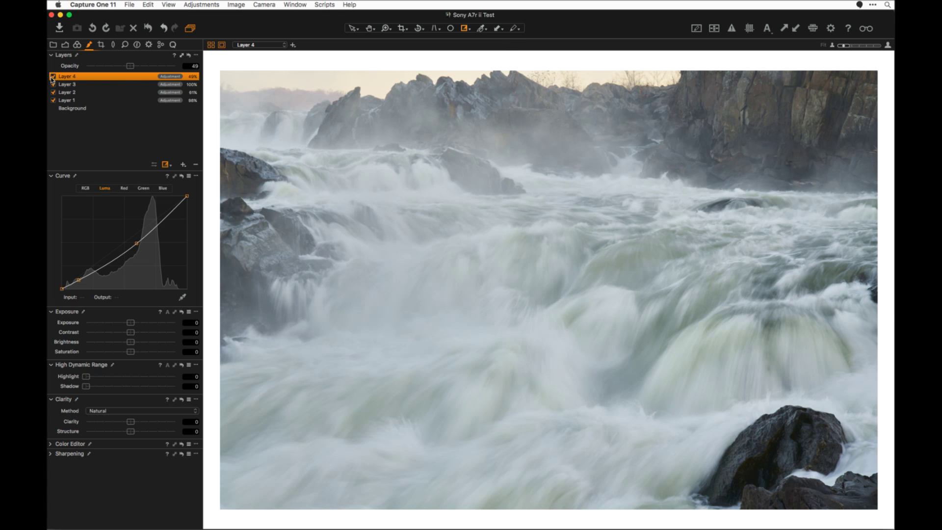
# Step: Compare Layer 4's darkening off and on at 100 opacity, and set the layer's opacity to 47
pyautogui.moveTo(127, 67); pyautogui.dragTo(249, 64)
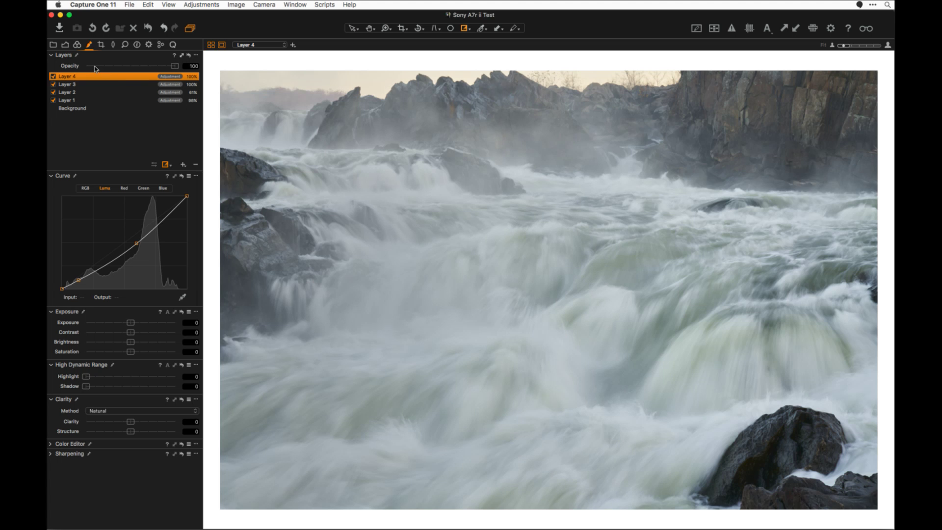
pyautogui.click(53, 77)
pyautogui.click(53, 77)
pyautogui.moveTo(176, 67); pyautogui.dragTo(128, 74)
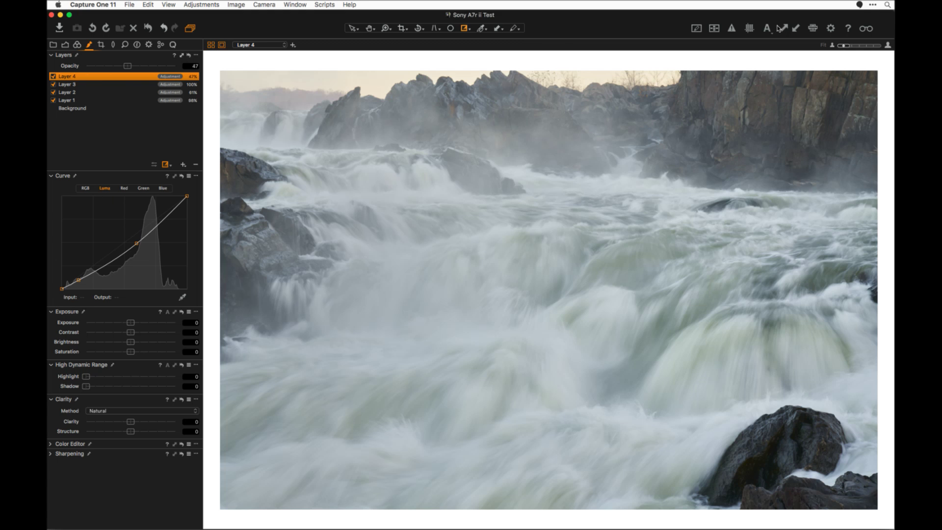
# Step: Show the image browser, switch to _DSC0160.ARW, and compare the photo with and without its layer adjustments
pyautogui.press('super+equal')
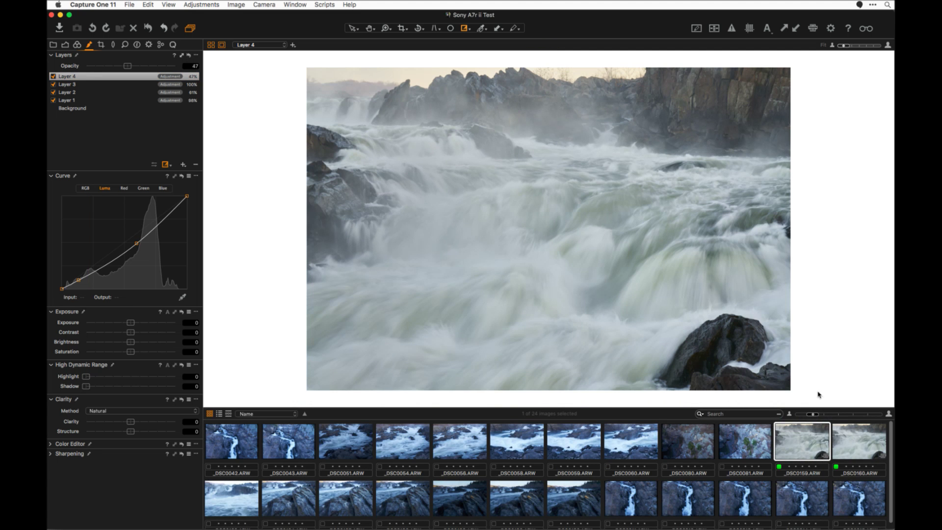
pyautogui.press('Right')
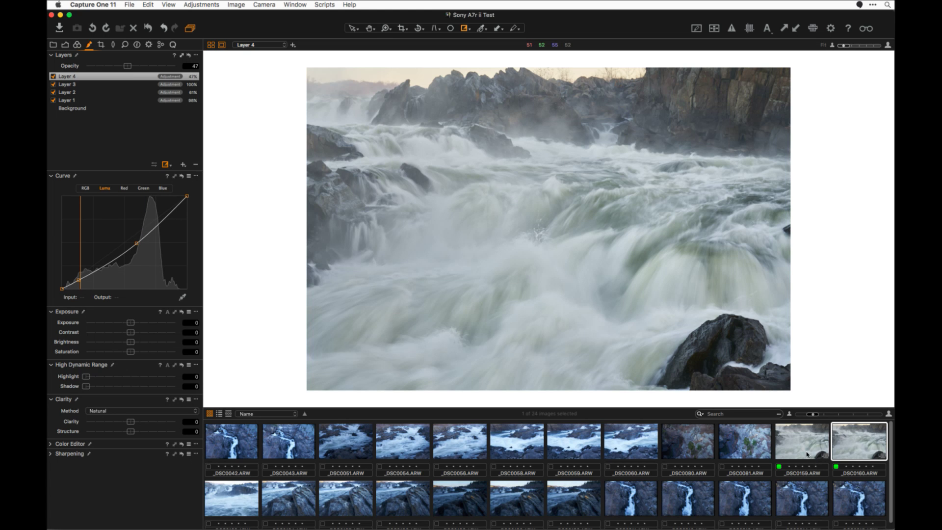
pyautogui.click(190, 56)
pyautogui.moveTo(190, 56); pyautogui.dragTo(192, 61)
pyautogui.click(189, 57)
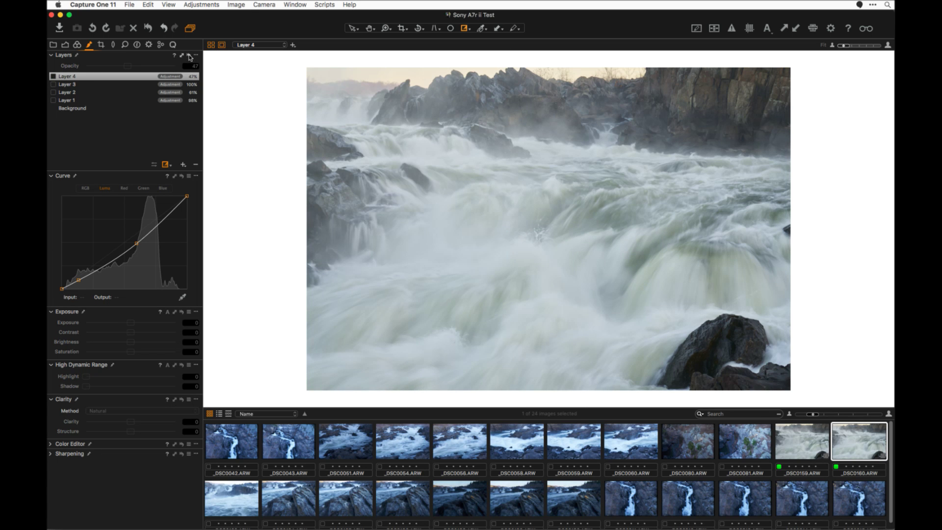
# Step: Compare the _DSC0160.ARW river photo with and without its layer adjustments
pyautogui.moveTo(189, 56); pyautogui.dragTo(193, 59)
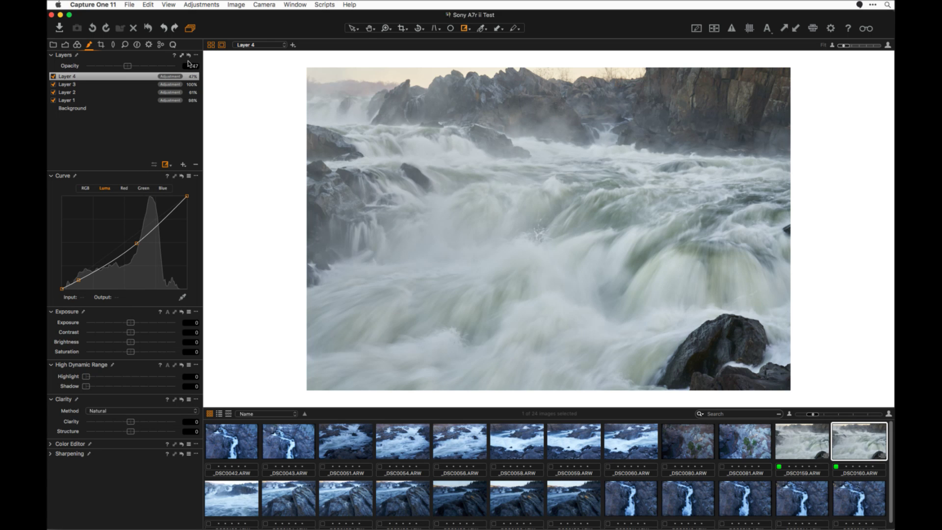
pyautogui.click(190, 57)
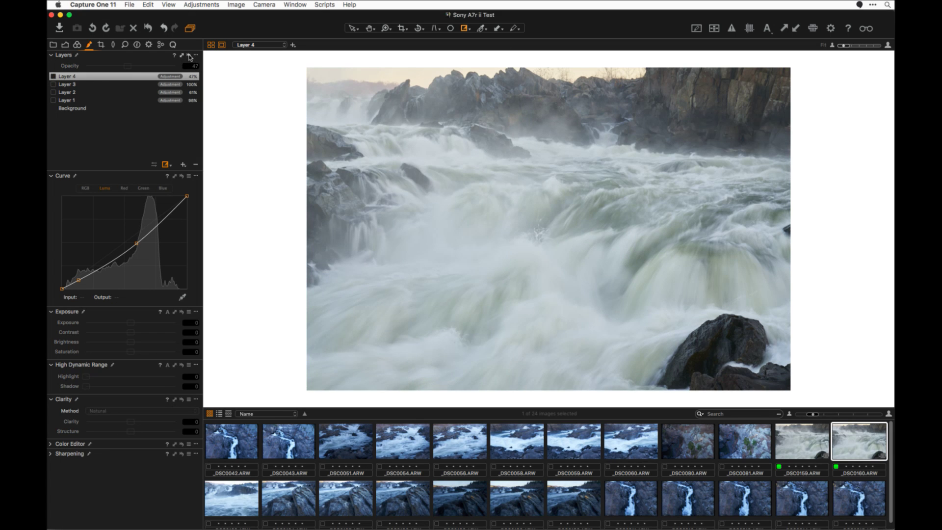
pyautogui.moveTo(189, 57); pyautogui.dragTo(196, 55)
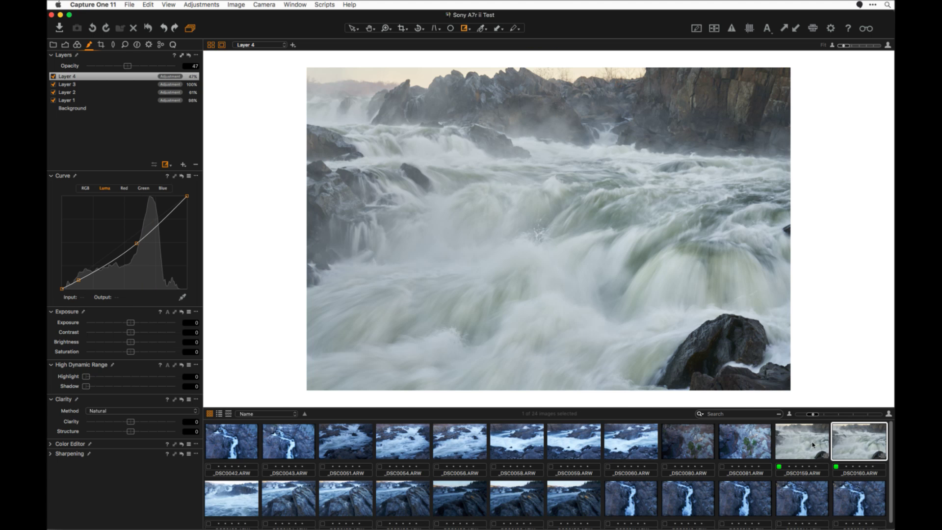
# Step: Alternate between the color photos _DSC0159.ARW and _DSC0160.ARW to compare the mist, rocks and water movement
pyautogui.click(815, 444)
pyautogui.click(817, 447)
pyautogui.click(846, 446)
pyautogui.click(794, 446)
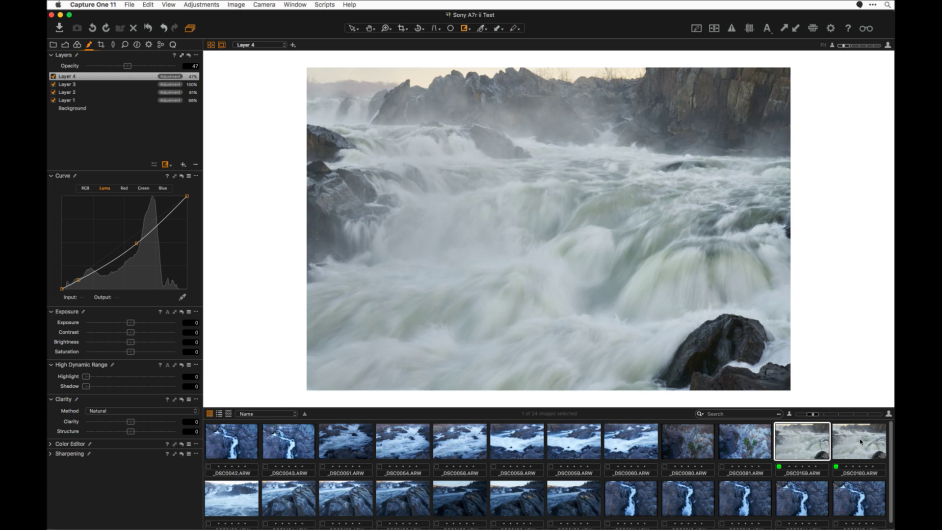
pyautogui.click(856, 444)
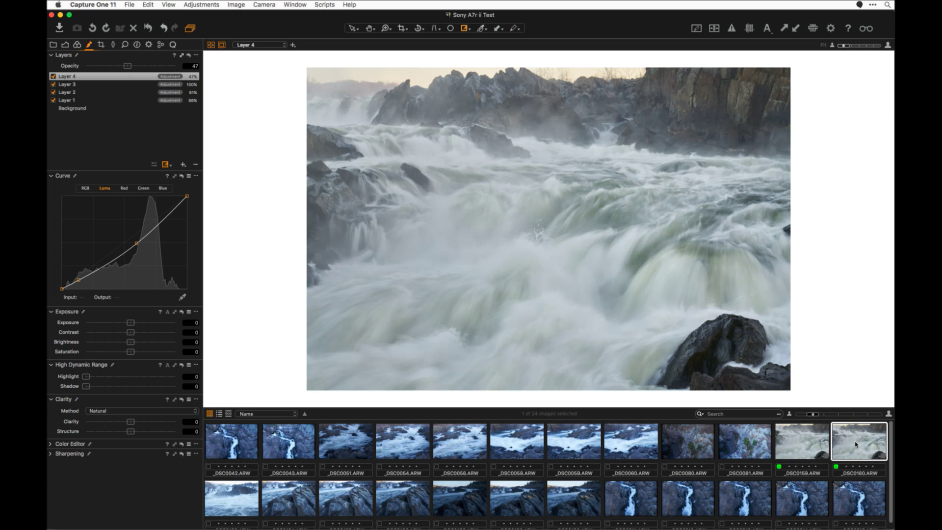
pyautogui.click(804, 449)
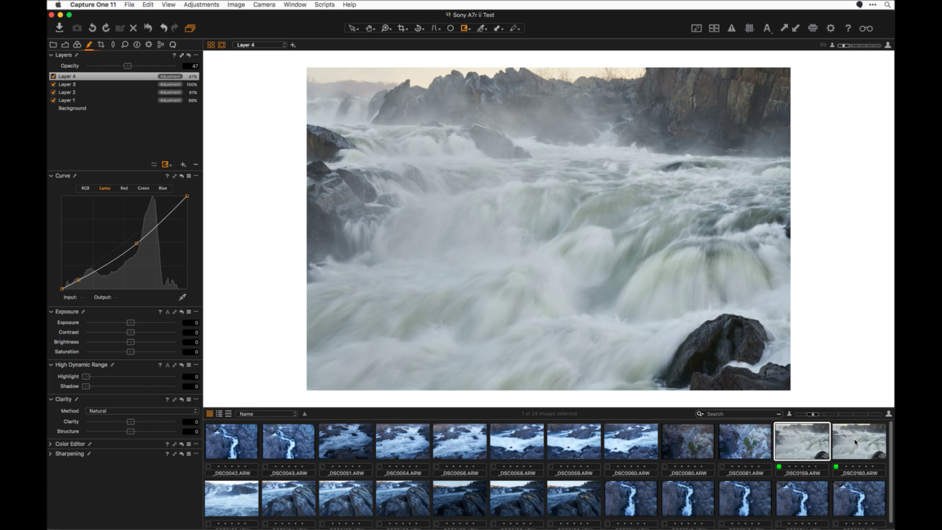
pyautogui.click(856, 442)
pyautogui.click(806, 442)
pyautogui.click(859, 442)
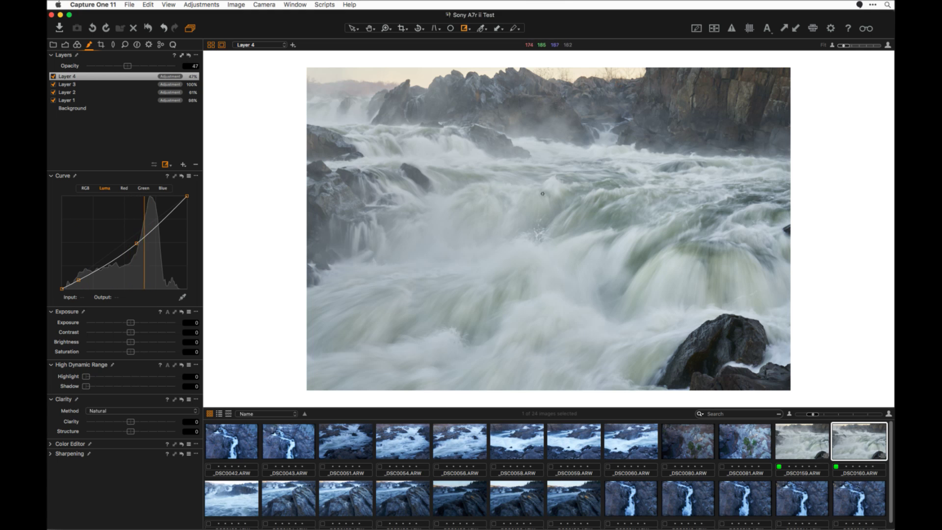
pyautogui.click(805, 448)
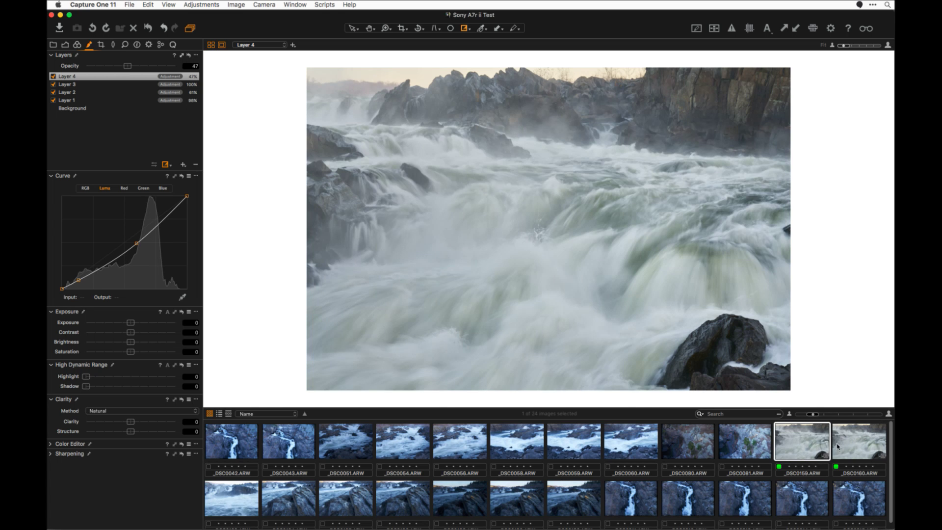
pyautogui.click(855, 445)
pyautogui.click(808, 444)
pyautogui.click(860, 447)
pyautogui.click(799, 452)
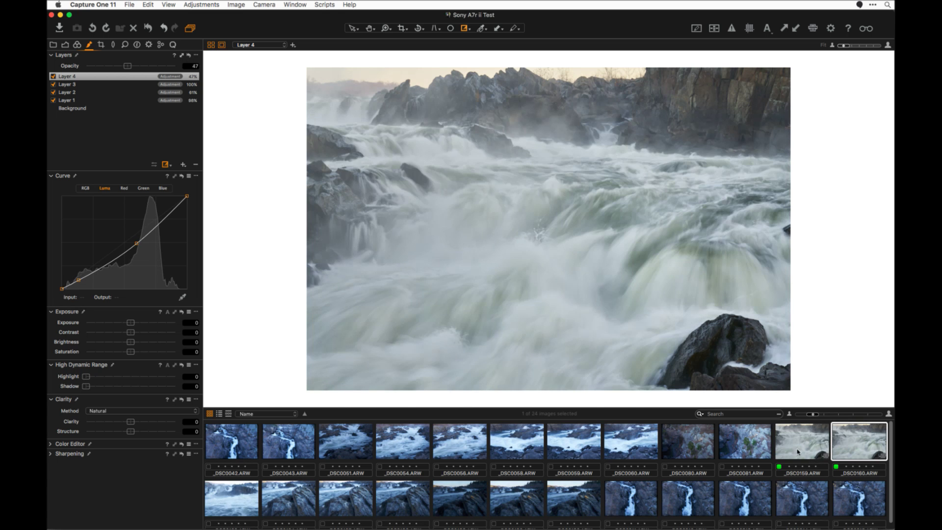
pyautogui.click(873, 437)
pyautogui.click(824, 450)
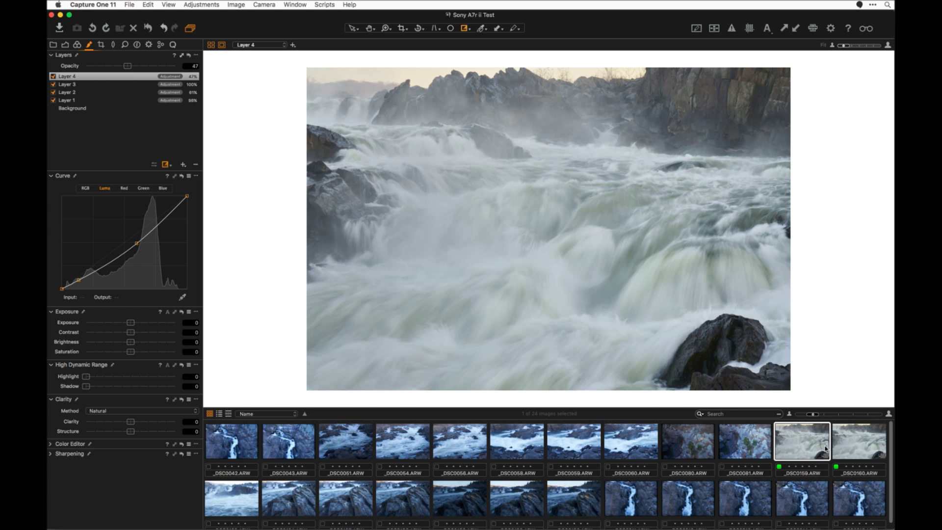
pyautogui.click(863, 447)
pyautogui.click(816, 446)
pyautogui.click(846, 452)
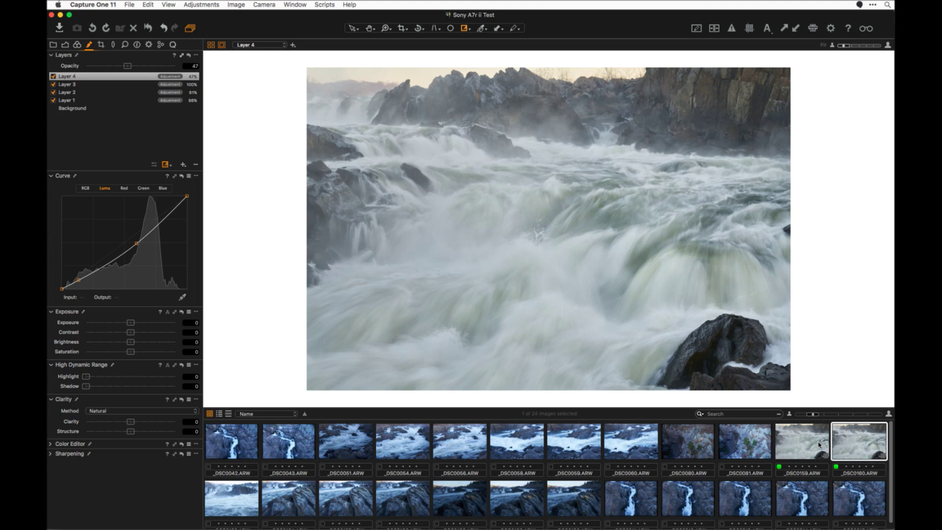
pyautogui.click(821, 445)
pyautogui.click(875, 443)
pyautogui.press('Left')
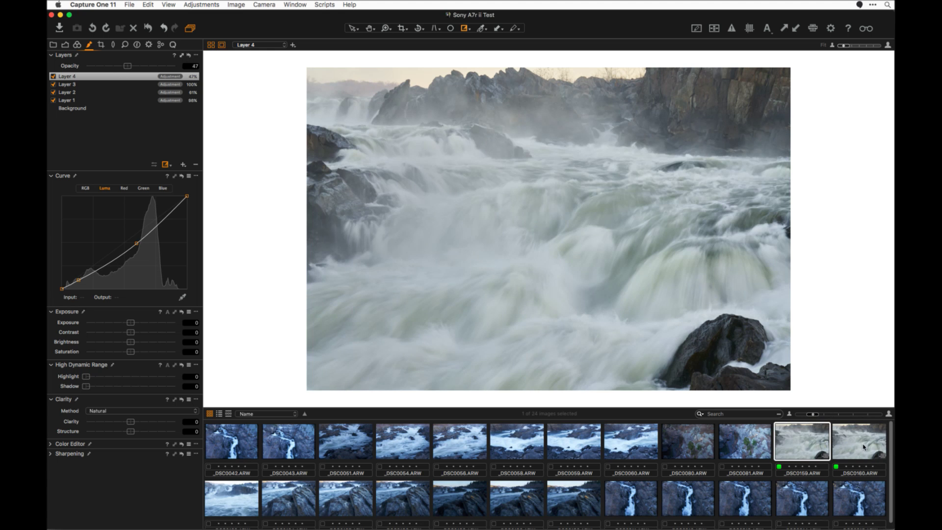
# Step: Enable the black and white conversion on both _DSC0159.ARW and _DSC0160.ARW
pyautogui.click(78, 45)
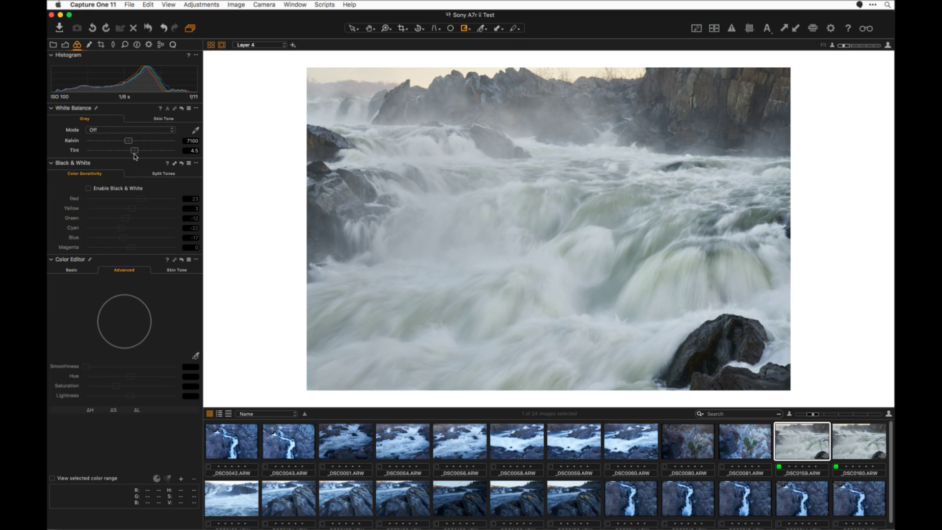
pyautogui.click(89, 188)
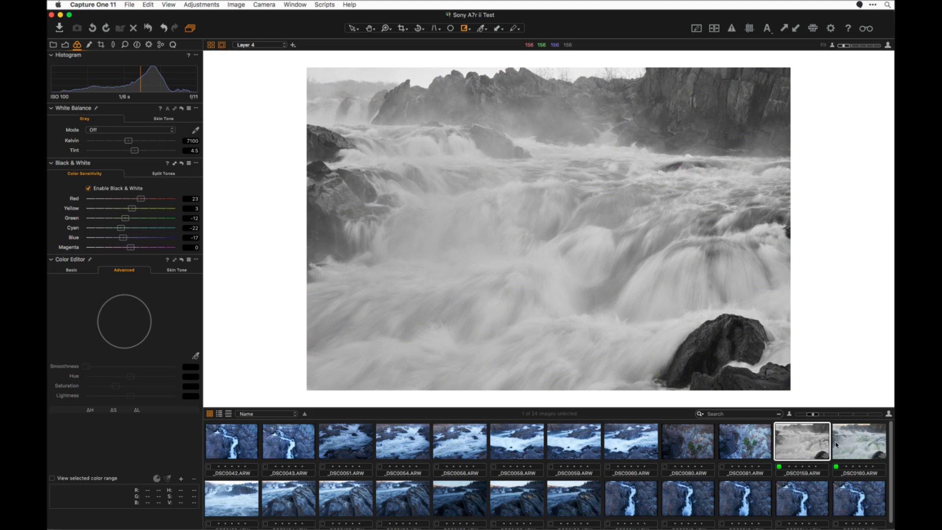
pyautogui.click(859, 443)
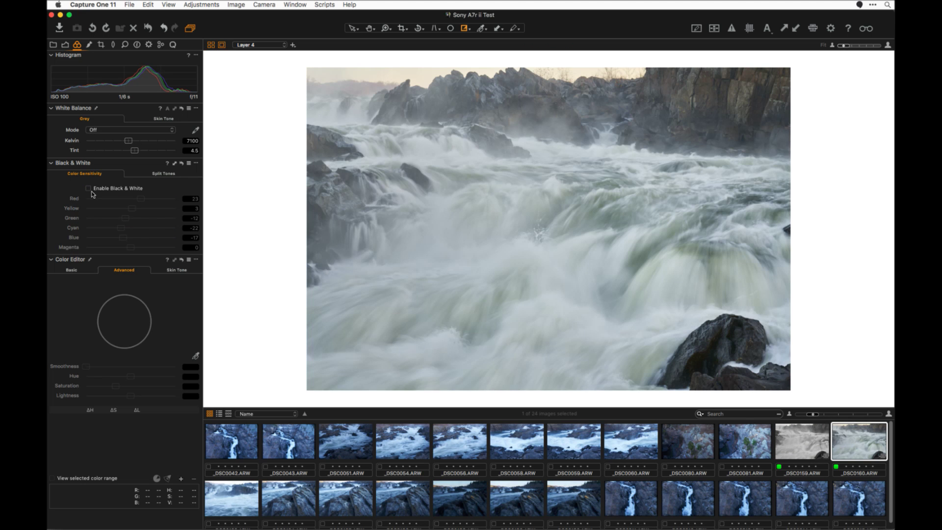
pyautogui.click(90, 189)
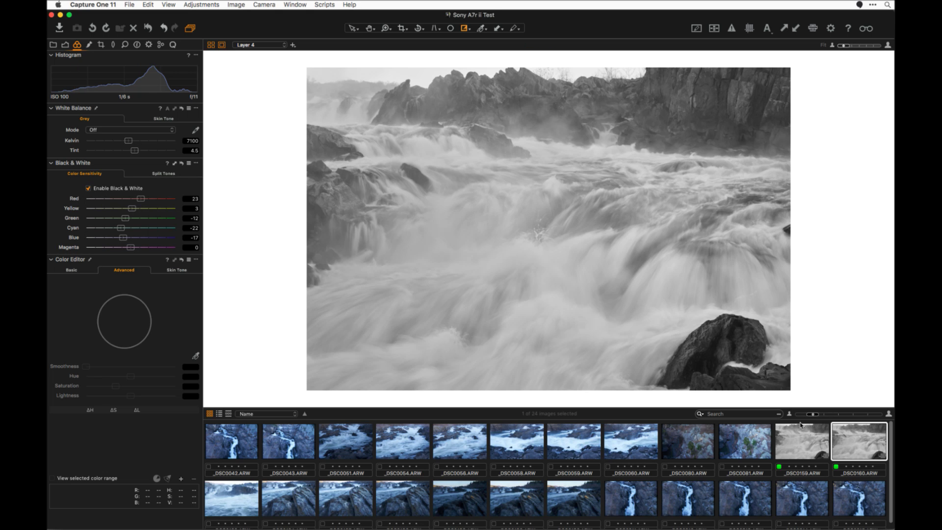
# Step: Switch back and forth between the black and white versions of _DSC0159.ARW and _DSC0160.ARW to compare their water and rock detail
pyautogui.click(820, 448)
pyautogui.click(878, 446)
pyautogui.click(800, 441)
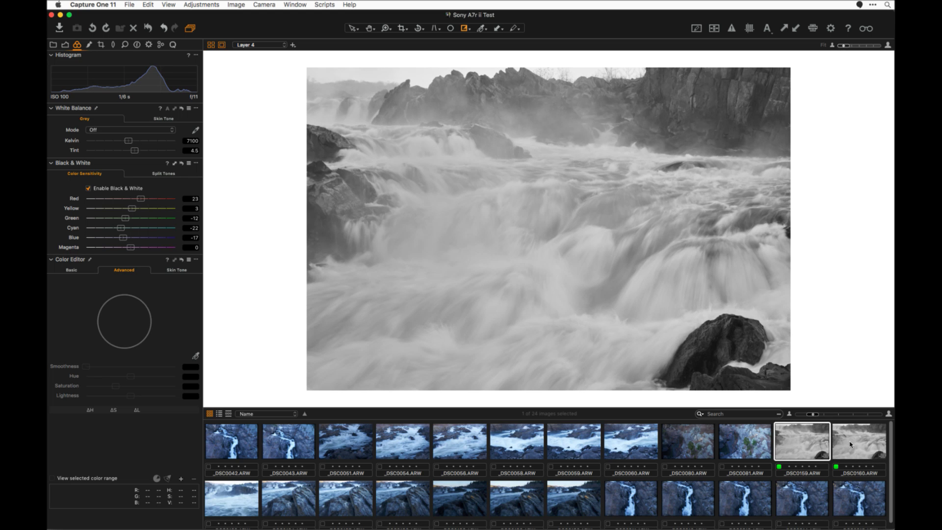
pyautogui.click(852, 448)
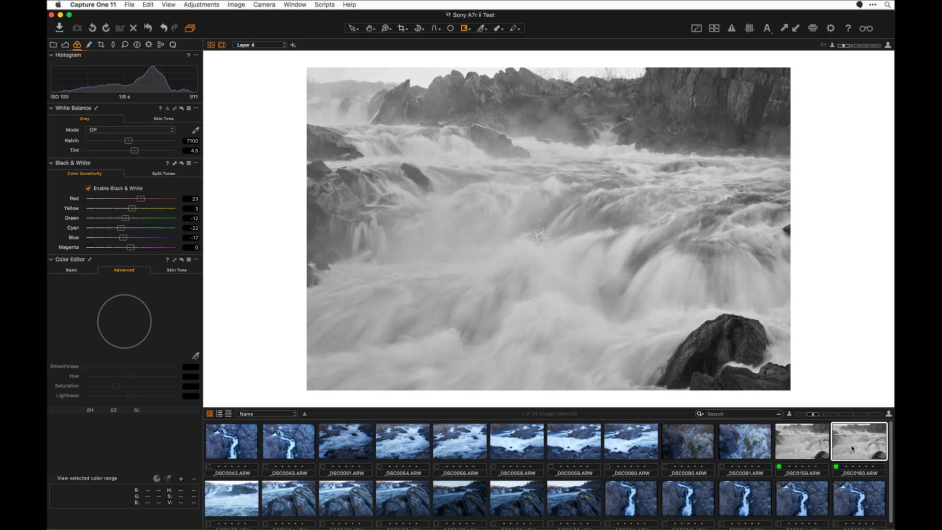
pyautogui.click(786, 443)
pyautogui.click(864, 449)
pyautogui.click(819, 452)
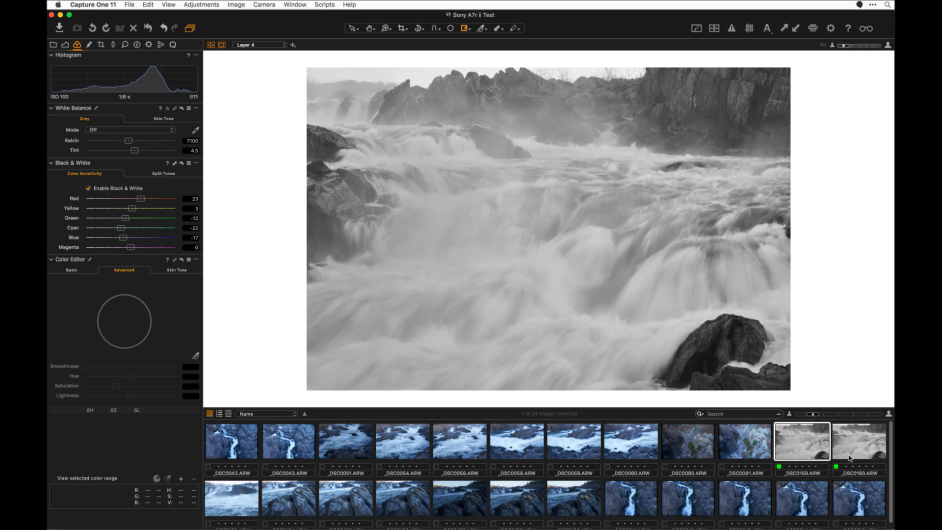
pyautogui.click(857, 443)
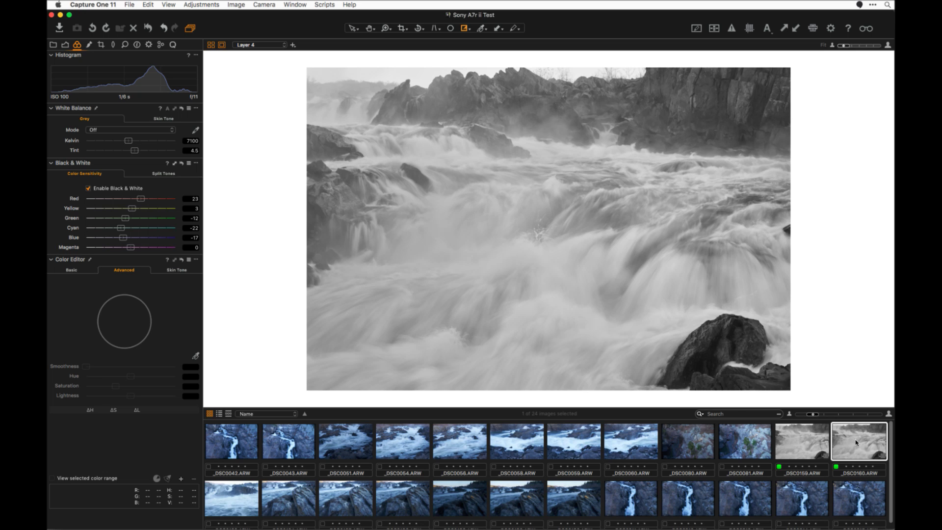
pyautogui.click(797, 434)
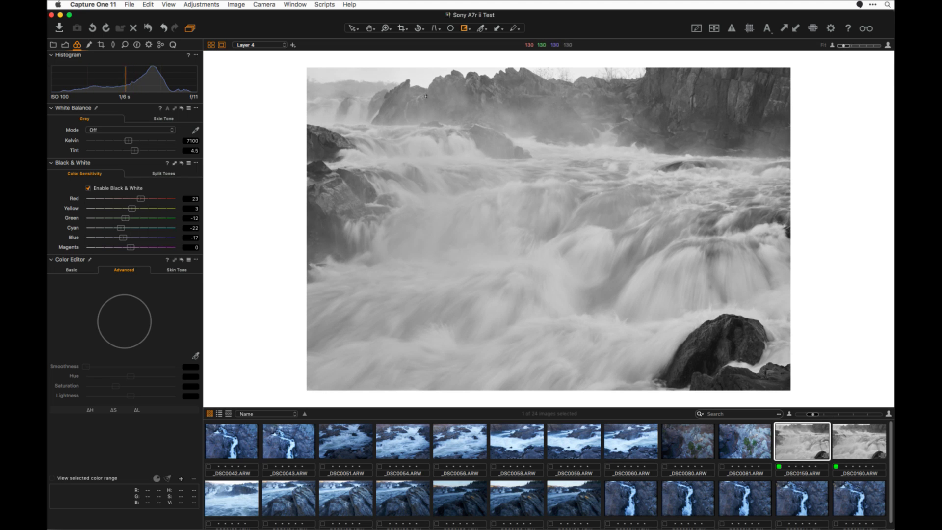
# Step: Process _DSC0159.ARW and _DSC0160.ARW together with the TIFF Grayscale GG22 (16-bit) recipe into the Capture One Tiff Export folder
pyautogui.click(853, 446)
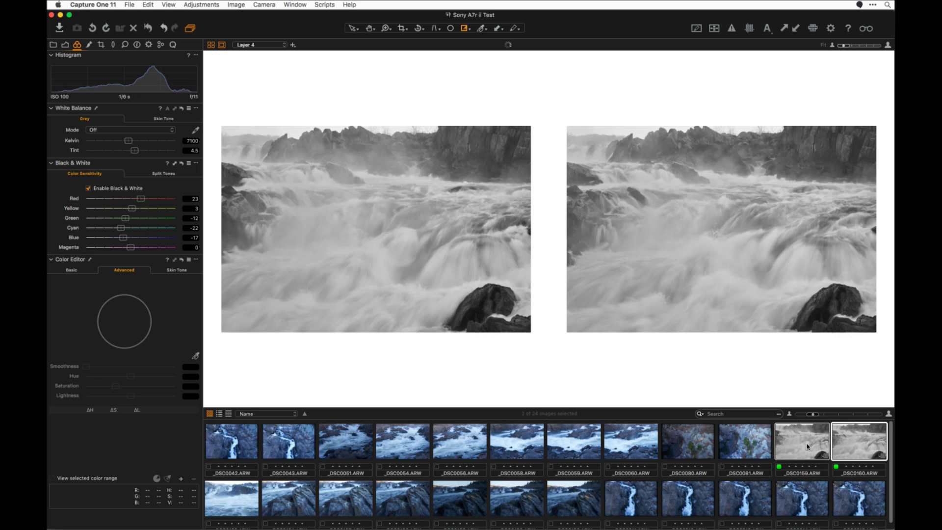
pyautogui.click(807, 446)
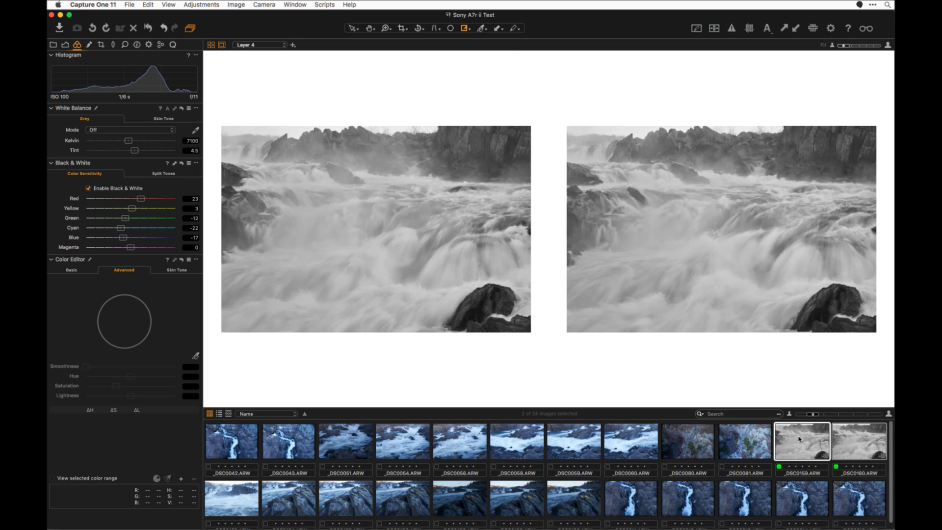
pyautogui.click(150, 45)
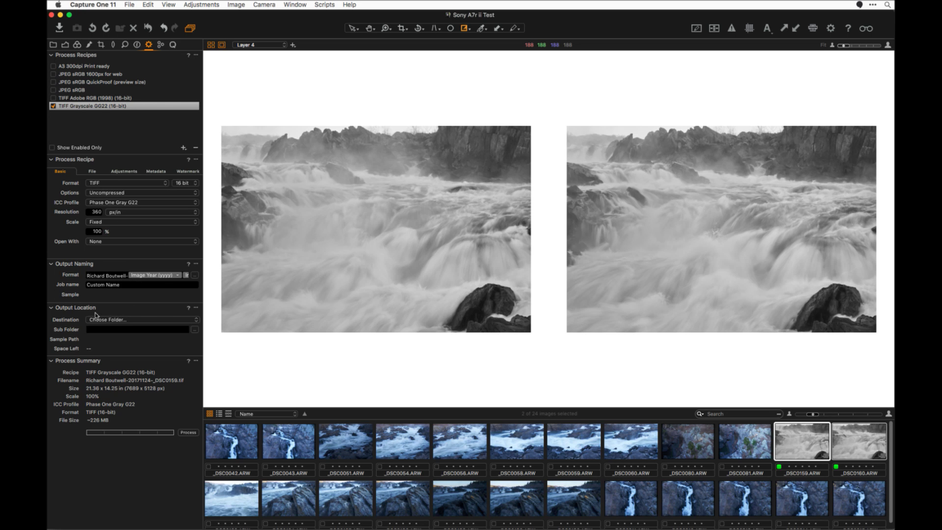
pyautogui.click(185, 320)
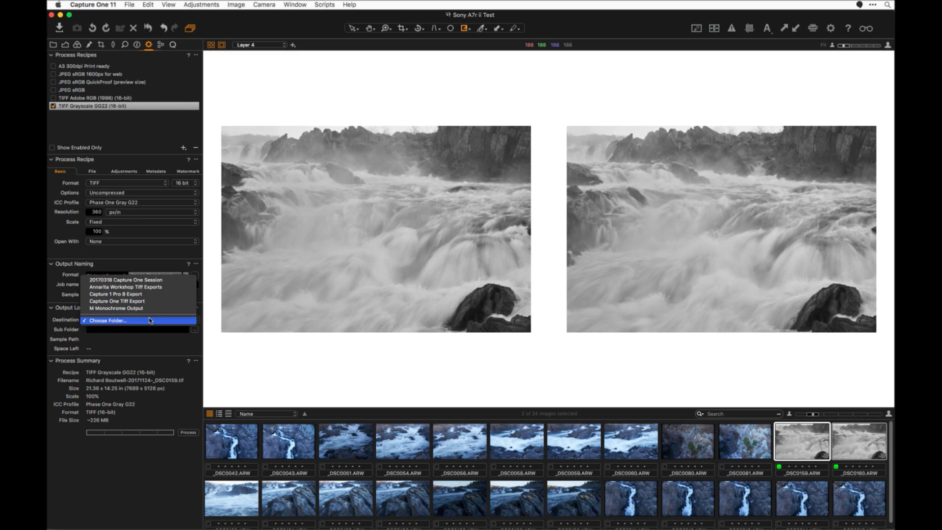
pyautogui.click(194, 319)
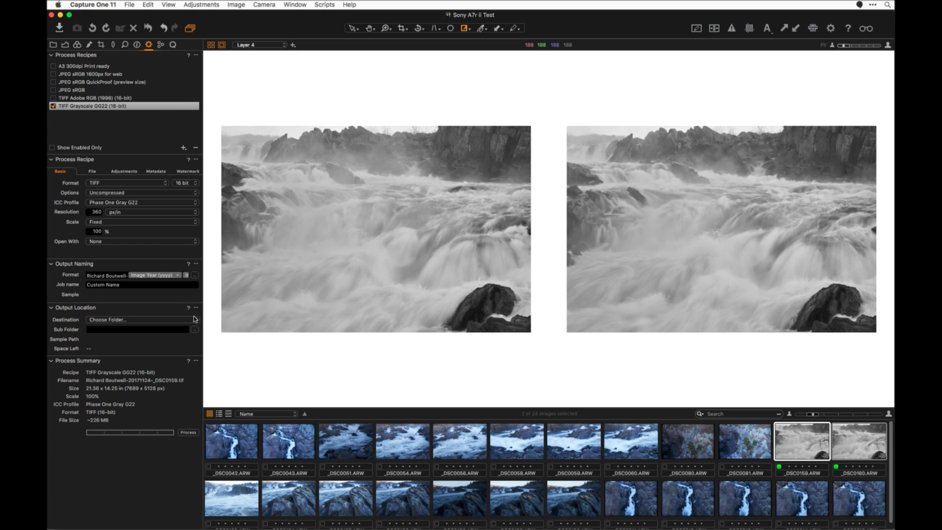
pyautogui.click(162, 321)
pyautogui.click(150, 321)
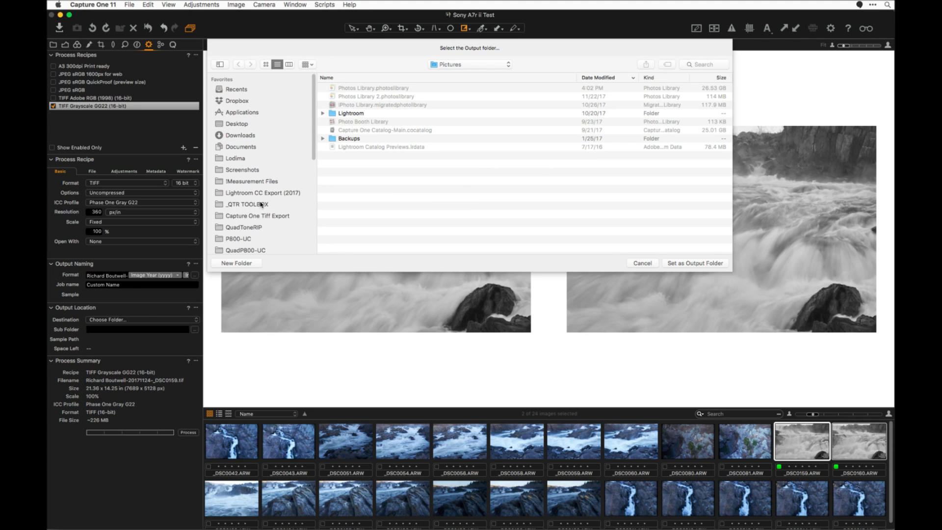
pyautogui.click(259, 218)
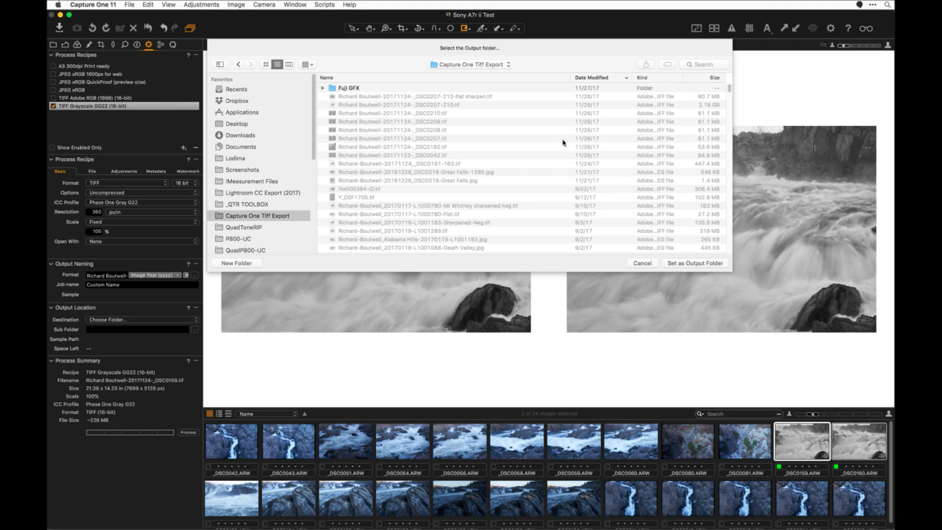
pyautogui.click(689, 265)
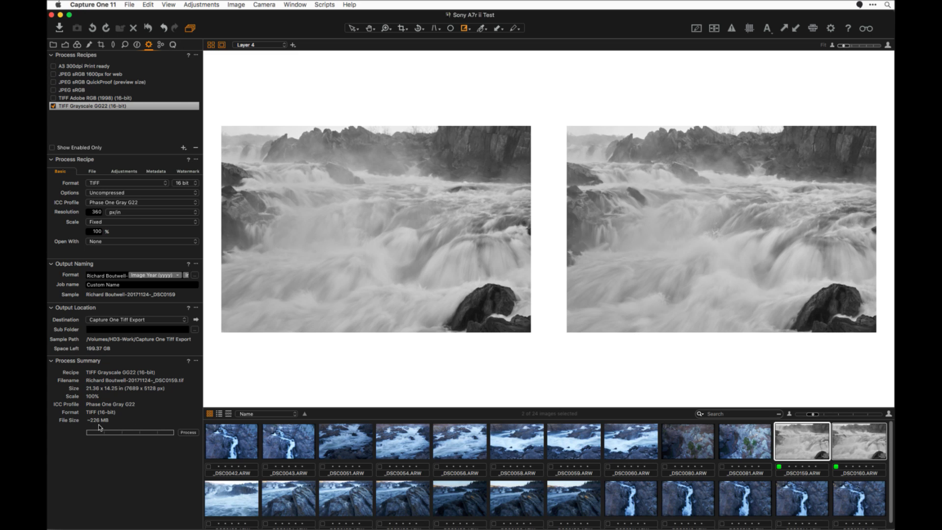
pyautogui.click(189, 433)
# Step: Review the waterfall shots from _DSC0211.ARW to _DSC0215.ARW, comparing their framing and water flow
pyautogui.click(748, 514)
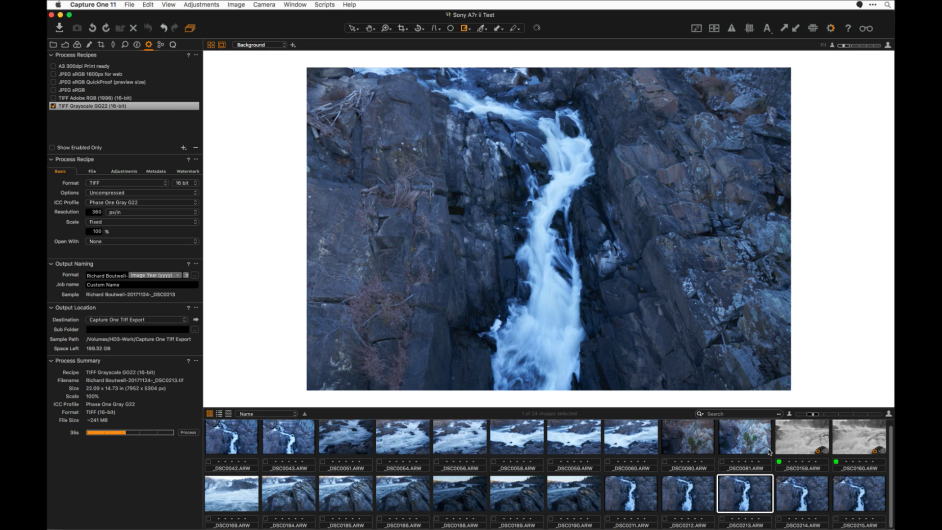
pyautogui.press('Right')
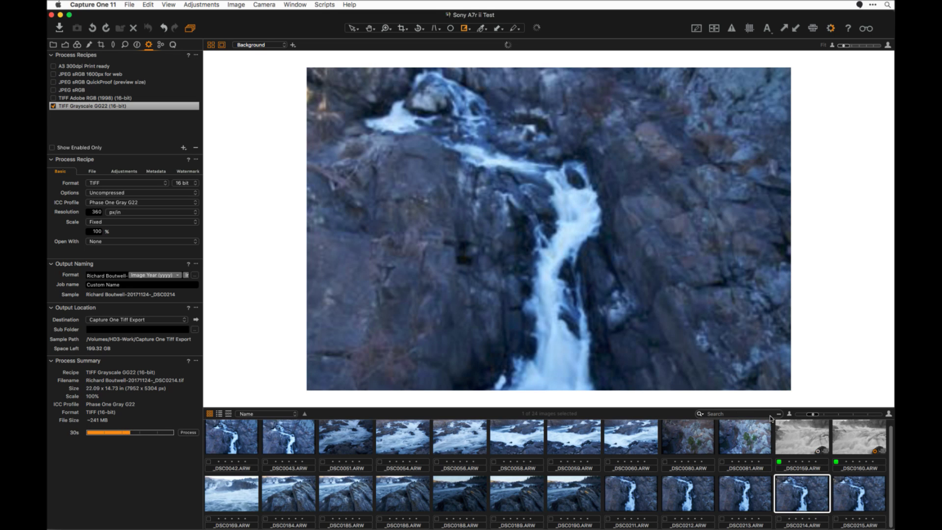
pyautogui.press('Right')
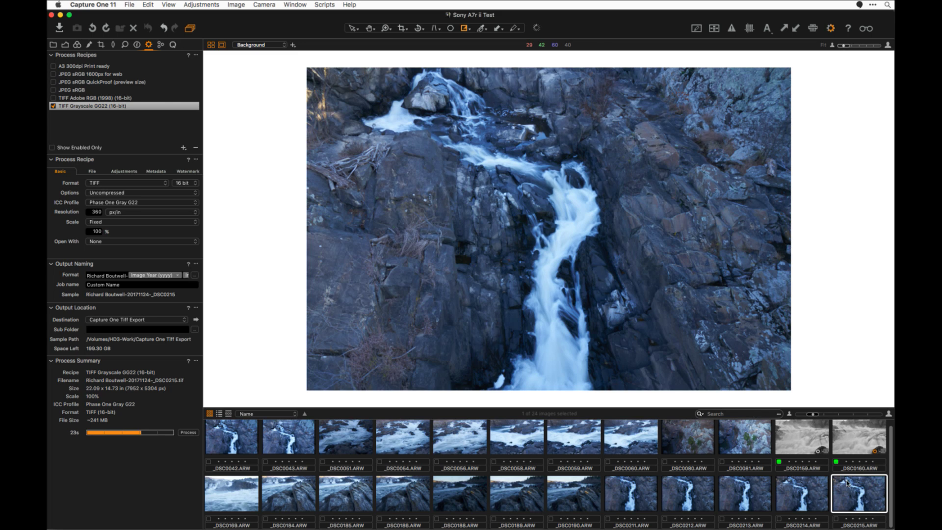
pyautogui.click(797, 495)
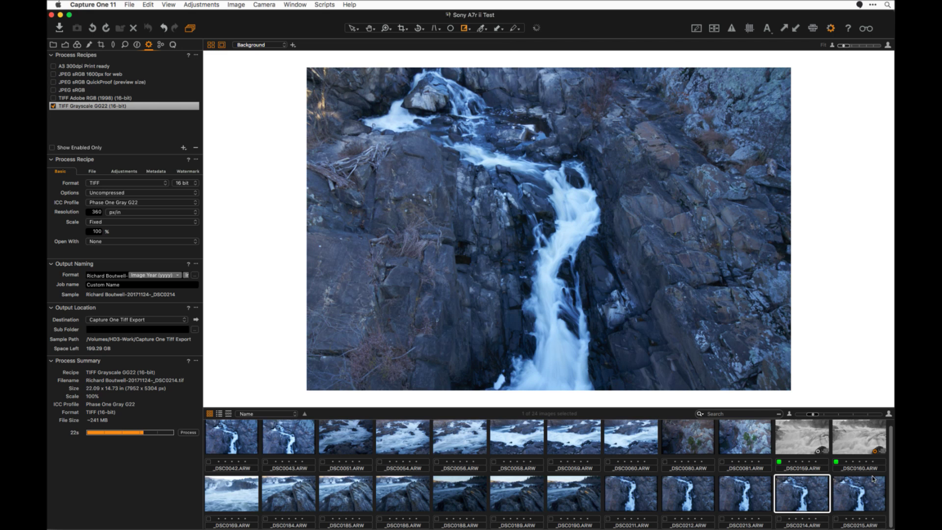
pyautogui.scroll(1, 889, 459)
pyautogui.scroll(-1, 889, 460)
pyautogui.click(684, 495)
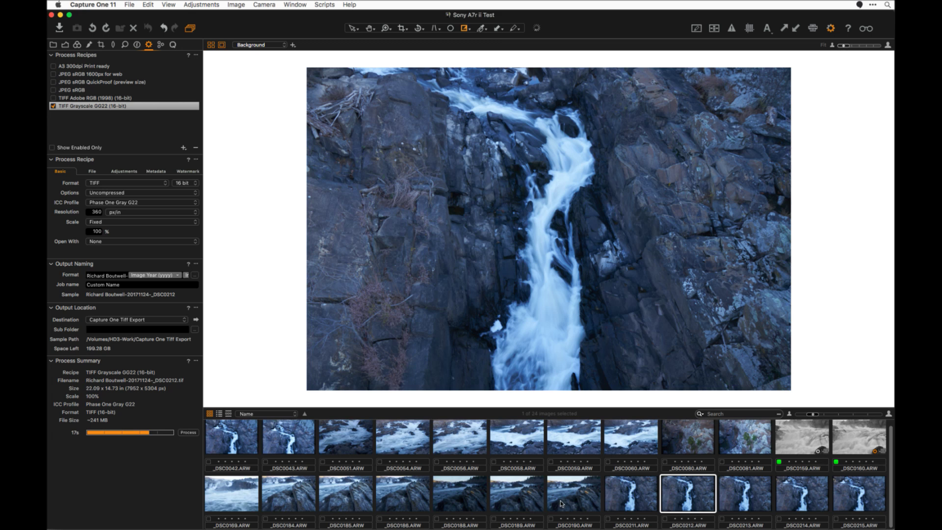
pyautogui.click(642, 493)
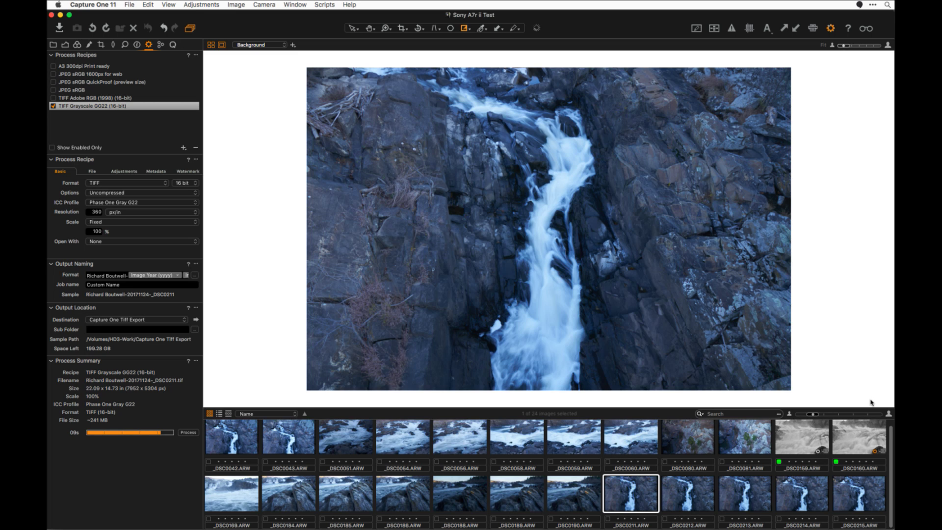
# Step: Switch to the Capture One Tiff Export folder in Finder and open the _DSC0159 and _DSC0160 TIFFs in Photoshop
pyautogui.press('super+Tab')
pyautogui.press('Escape')
pyautogui.click(196, 320)
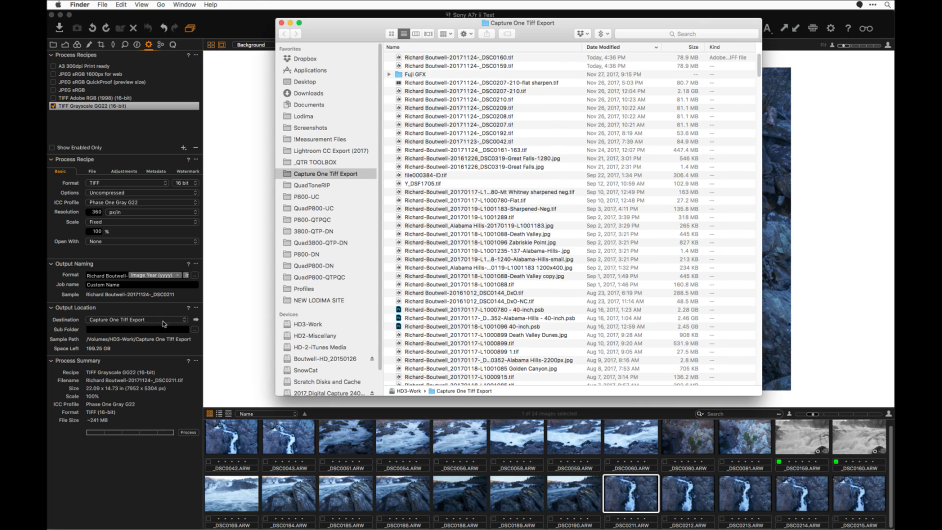
pyautogui.click(490, 58)
pyautogui.keyDown('shift'); pyautogui.click(491, 68); pyautogui.keyUp('shift')
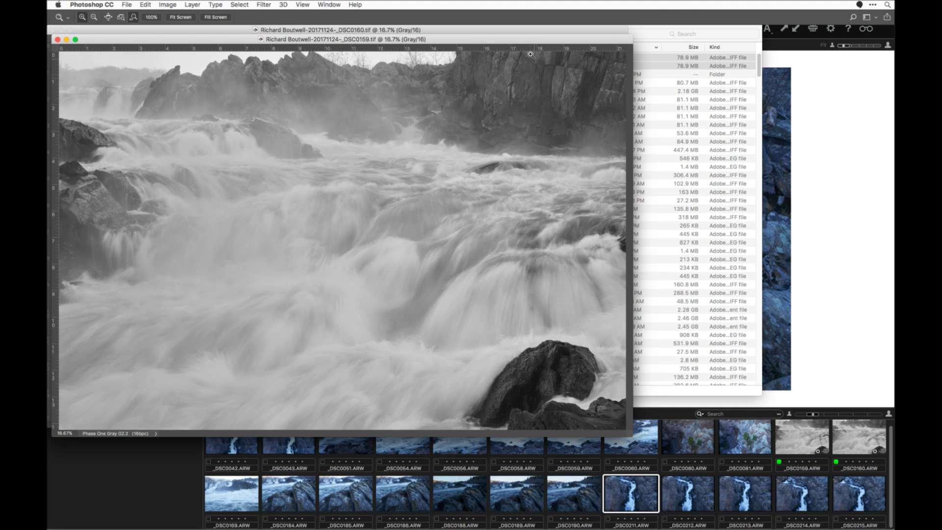
# Step: Switch Photoshop to the Single Display Minimal workspace
pyautogui.click(329, 5)
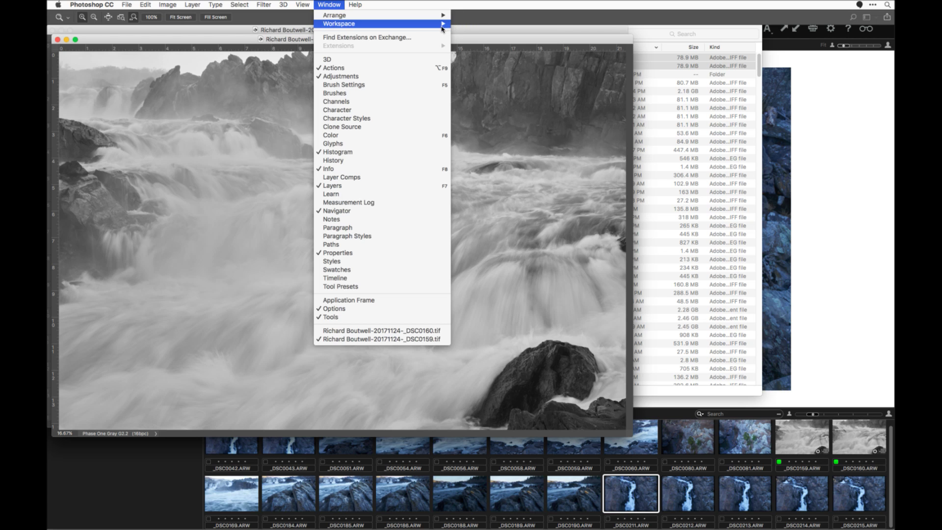
pyautogui.moveTo(446, 24)
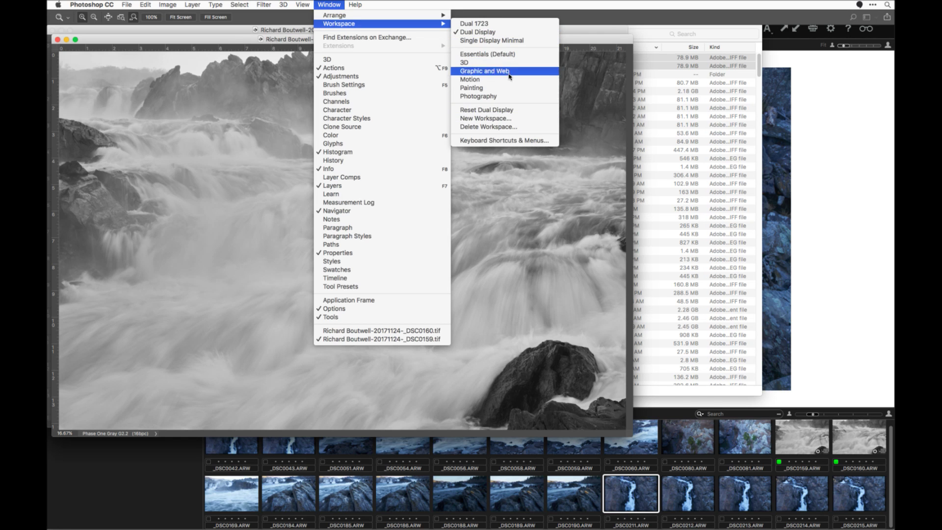
pyautogui.click(496, 41)
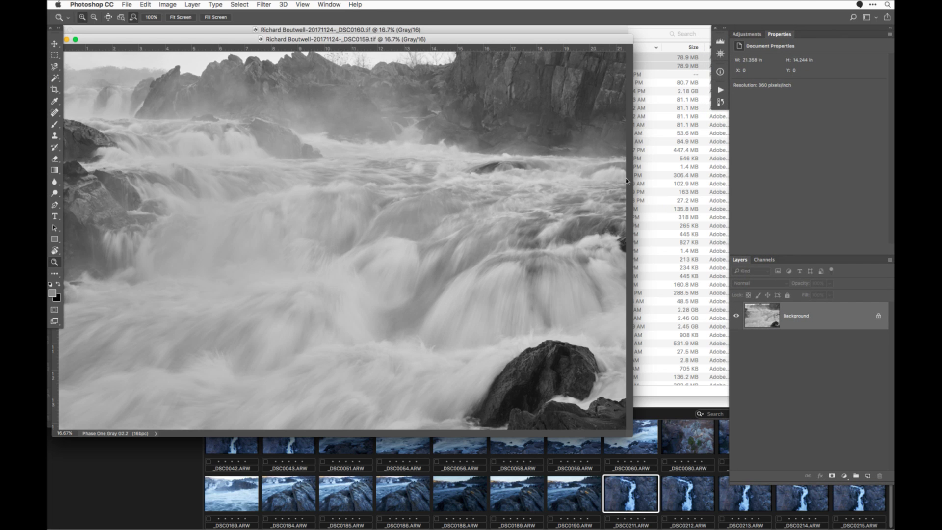
# Step: Offset the _DSC0159.tif window from the _DSC0160.tif window and bring each forward in turn to compare the photos
pyautogui.moveTo(444, 39); pyautogui.dragTo(499, 124)
pyautogui.click(452, 32)
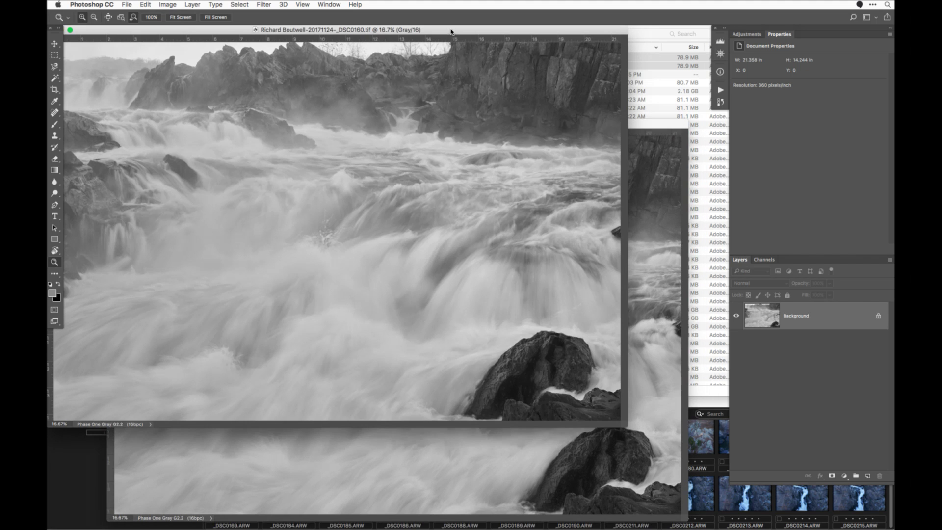
pyautogui.click(664, 130)
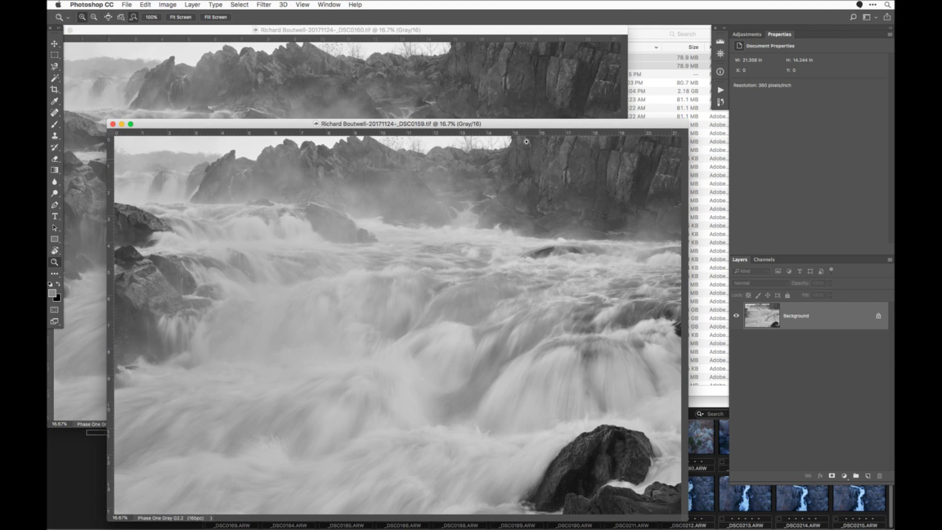
pyautogui.click(466, 59)
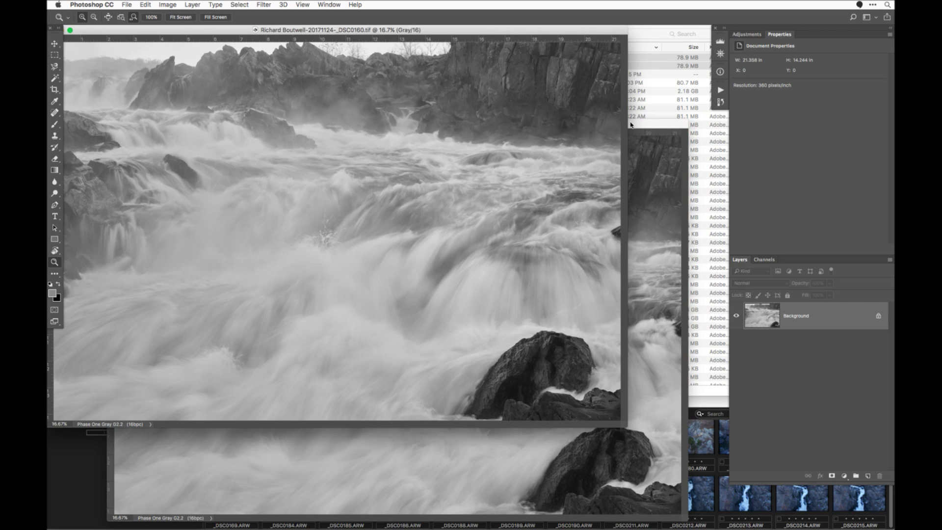
# Step: Copy the Background layer of _DSC0159.tif into _DSC0160.tif as a new layer, and close _DSC0159.tif
pyautogui.click(666, 136)
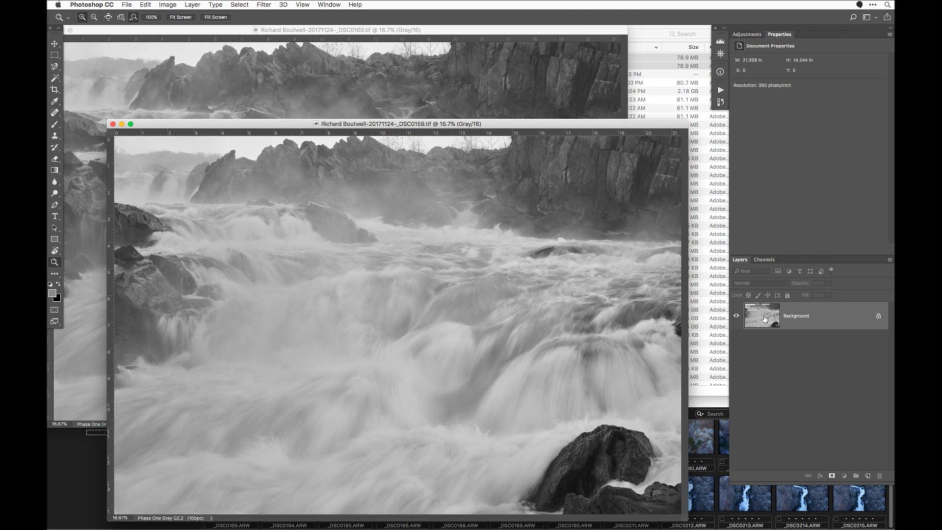
pyautogui.moveTo(764, 321); pyautogui.dragTo(378, 86)
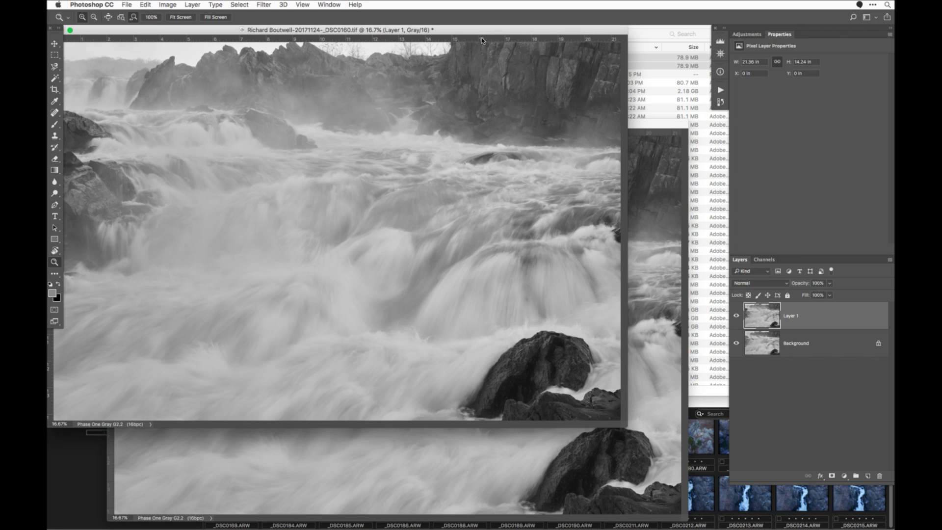
pyautogui.click(671, 151)
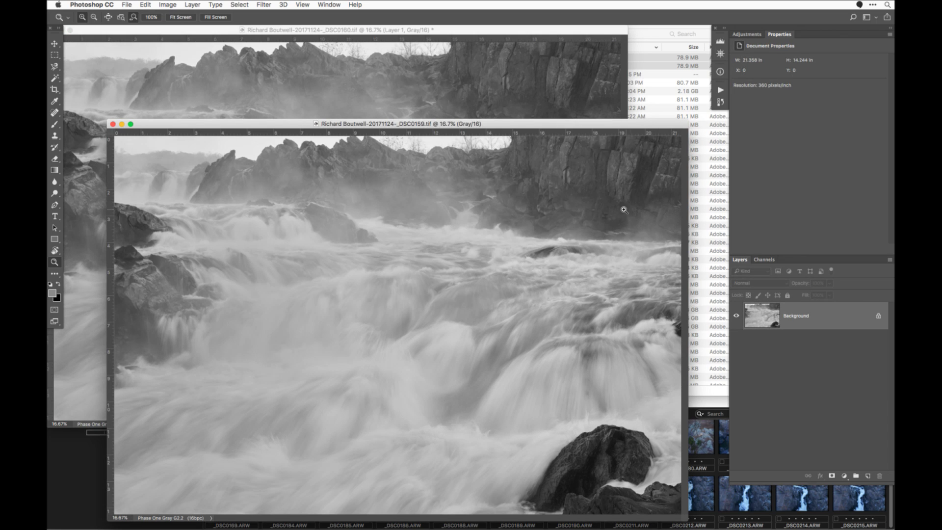
pyautogui.press('super+w')
# Step: Show the layered _DSC0160.tif in full-screen mode and toggle Layer 1's visibility to compare the two photos as a whole
pyautogui.moveTo(505, 40); pyautogui.dragTo(590, 60)
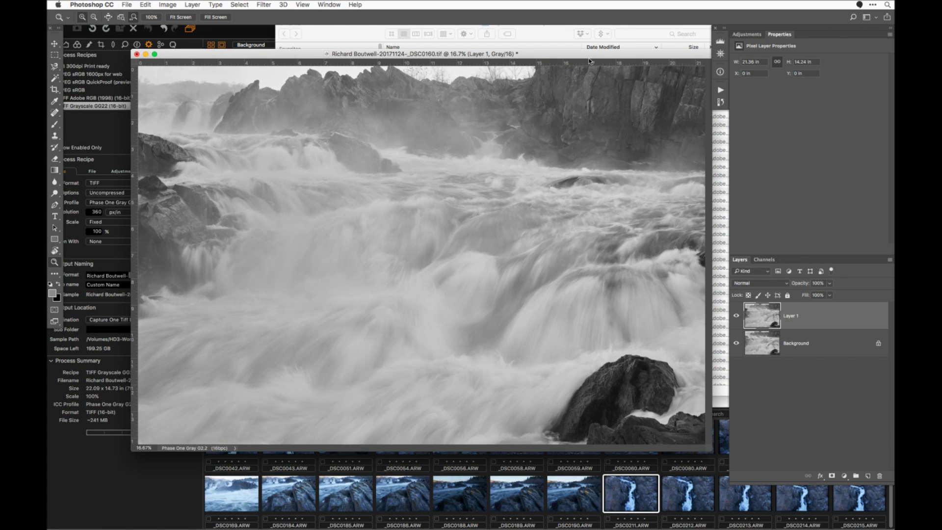
pyautogui.press('f')
pyautogui.moveTo(524, 292); pyautogui.dragTo(464, 279)
pyautogui.click(736, 318)
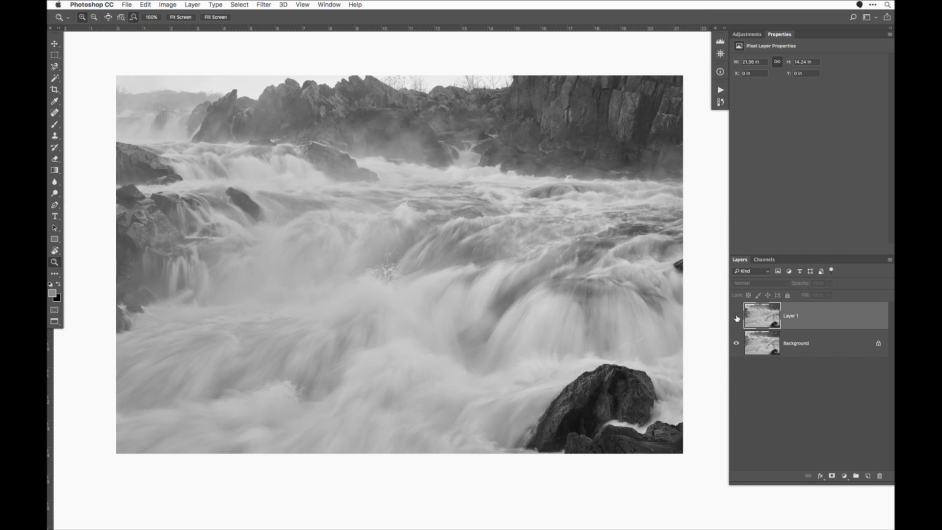
pyautogui.click(737, 318)
pyautogui.click(737, 319)
pyautogui.click(738, 319)
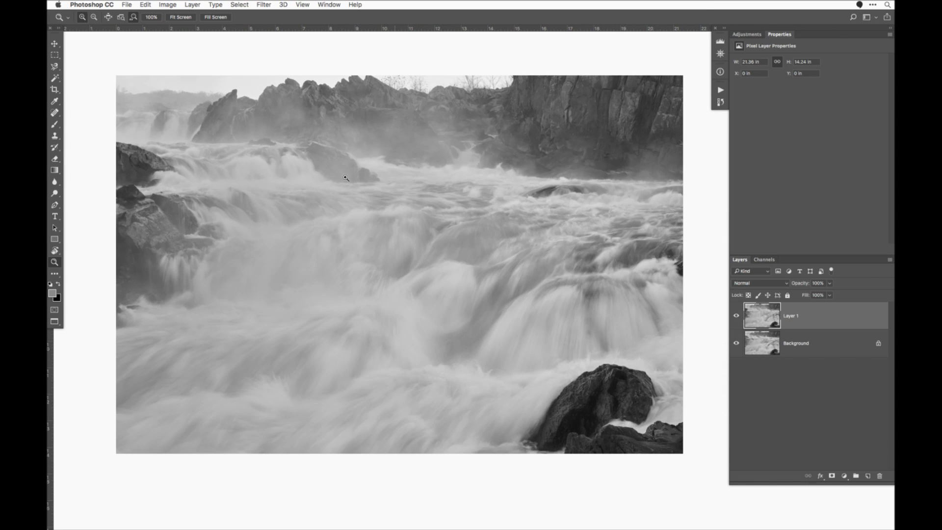
# Step: Examine the misty cliff and small waterfall up close, toggling Layer 1's visibility to compare mist and rock detail
pyautogui.moveTo(248, 95); pyautogui.dragTo(335, 116)
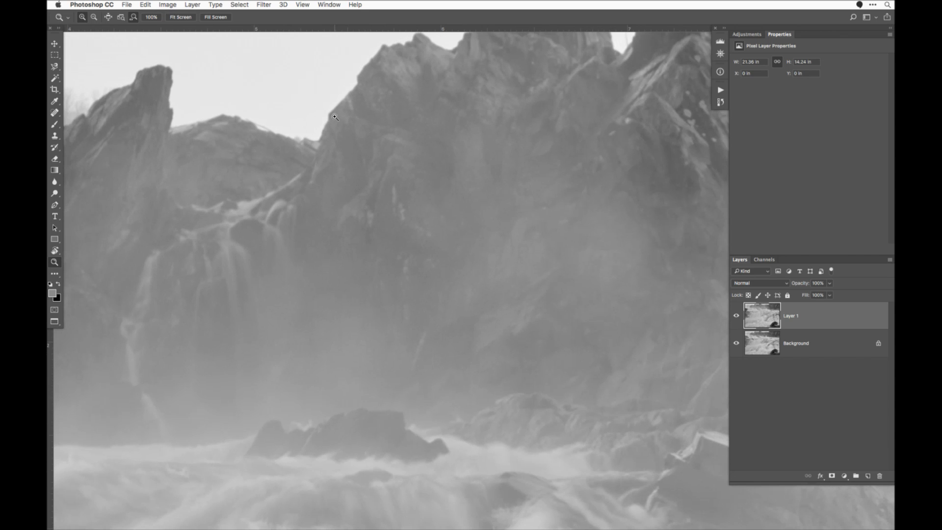
pyautogui.click(737, 318)
pyautogui.click(737, 319)
pyautogui.click(737, 318)
pyautogui.click(737, 318)
pyautogui.click(736, 318)
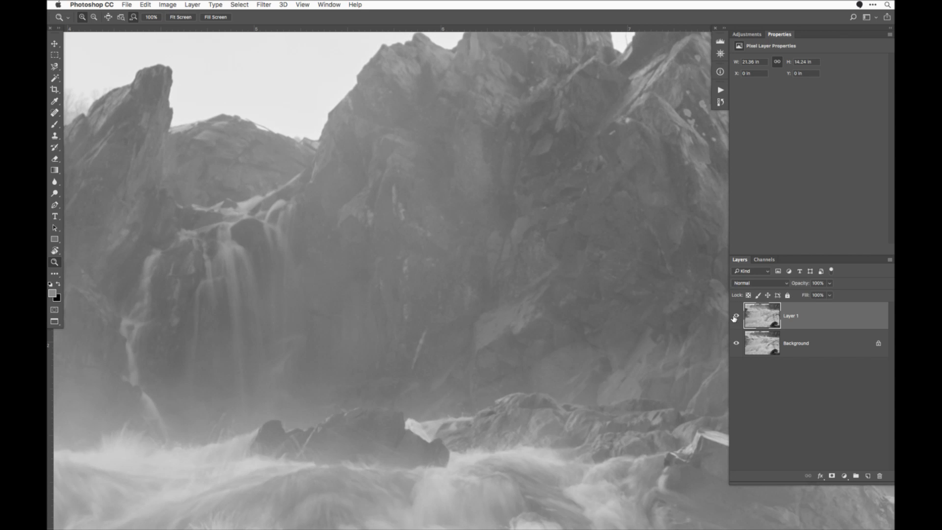
pyautogui.click(736, 318)
pyautogui.click(736, 318)
pyautogui.click(735, 319)
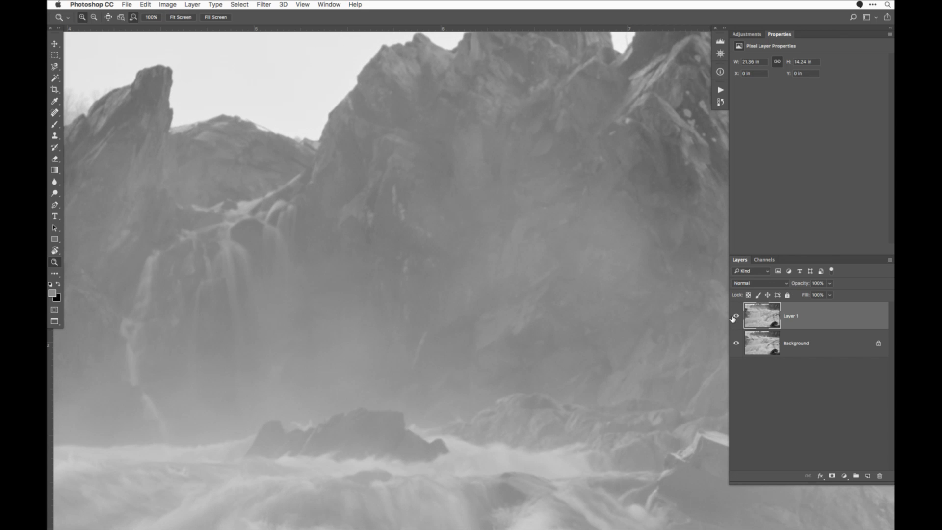
# Step: Examine the dark foreground rock beside the rushing water up close, toggling Layer 1's visibility to compare texture and water flow
pyautogui.scroll(-15, 670, 352)
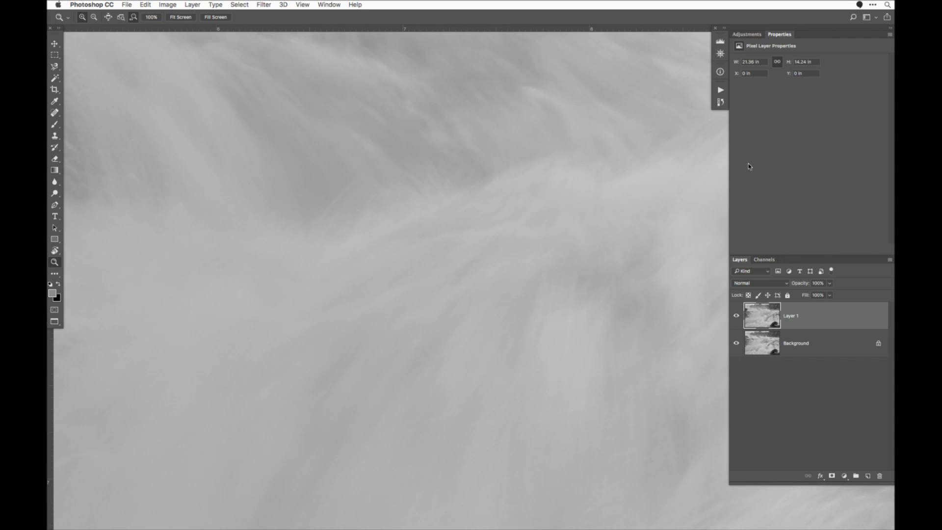
pyautogui.click(720, 54)
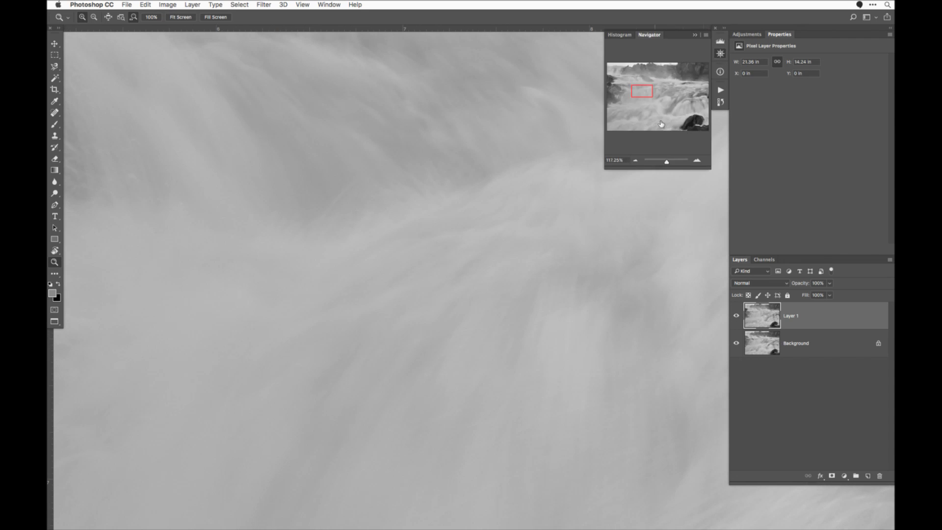
pyautogui.click(686, 122)
pyautogui.click(721, 55)
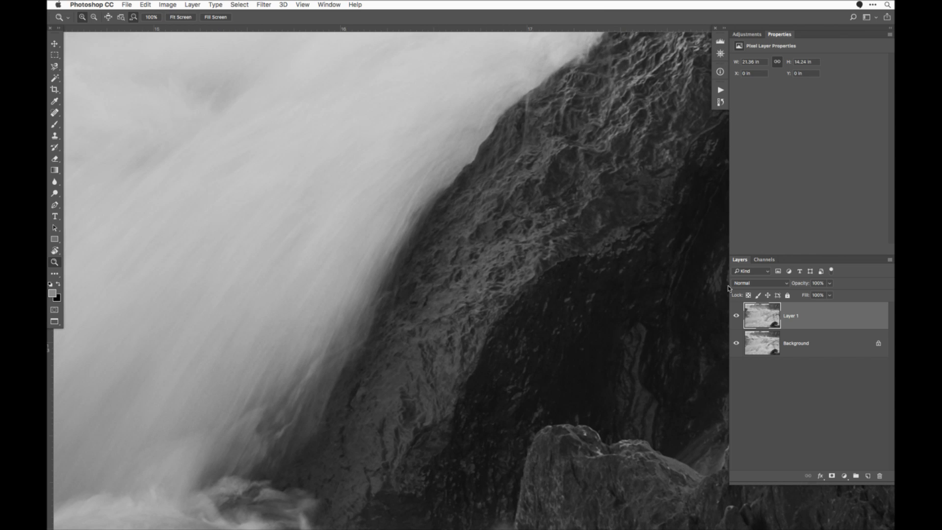
pyautogui.click(736, 317)
pyautogui.click(736, 316)
pyautogui.click(736, 317)
pyautogui.click(736, 317)
pyautogui.click(737, 317)
pyautogui.click(774, 347)
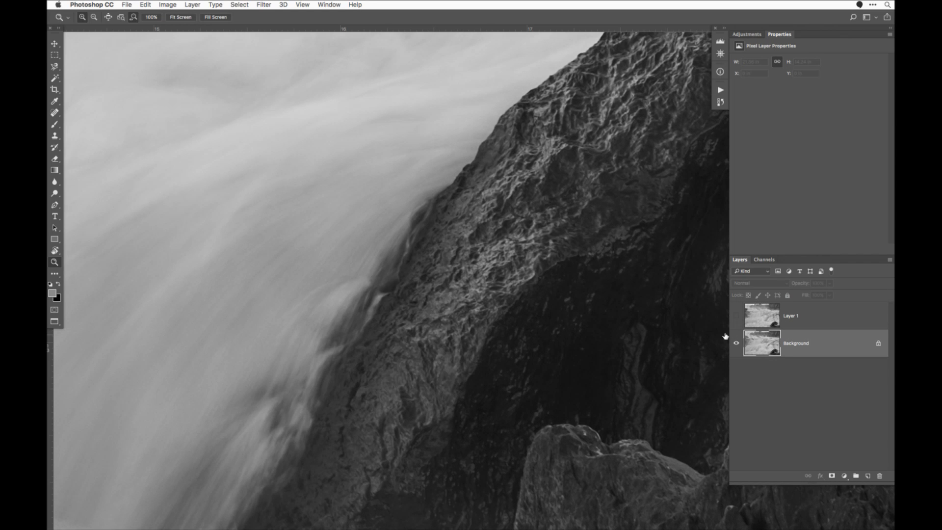
pyautogui.click(769, 319)
pyautogui.click(738, 318)
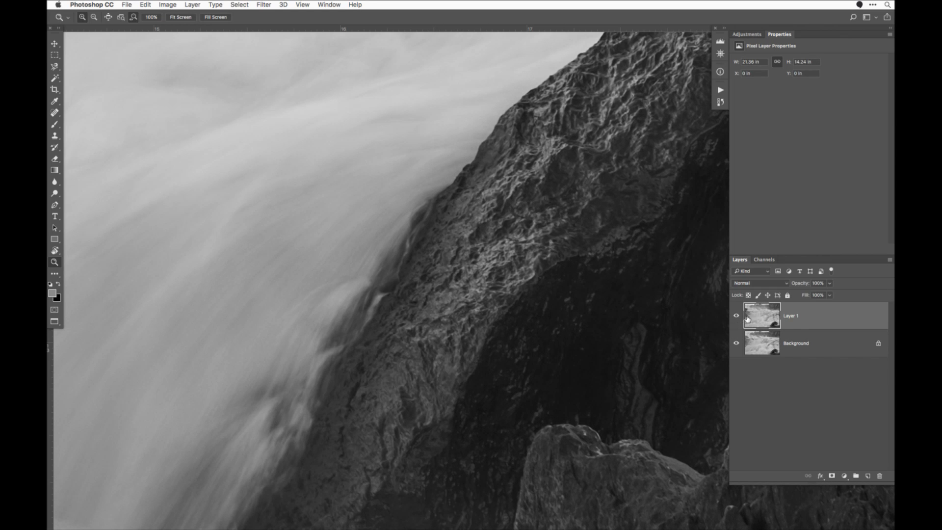
pyautogui.click(737, 316)
pyautogui.click(737, 316)
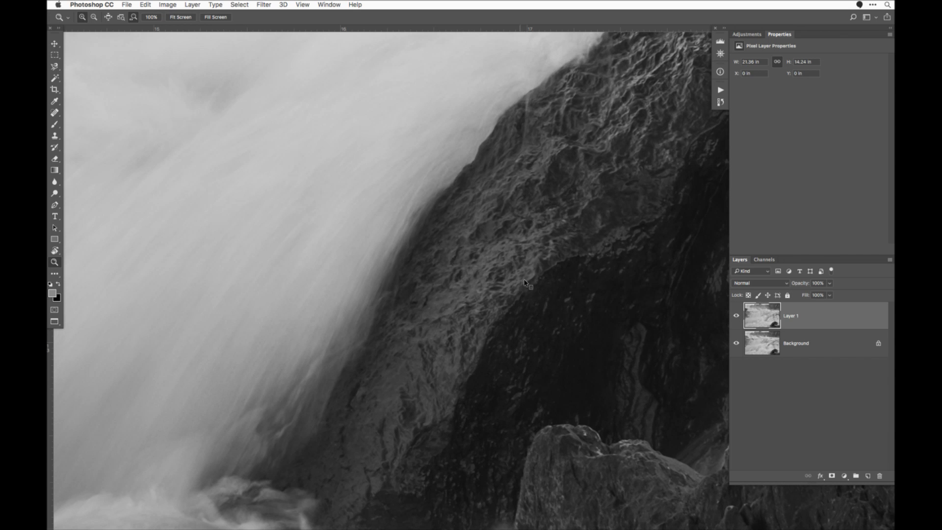
# Step: Return to the whole river image and toggle Layer 1's visibility to compare the overall water movement
pyautogui.rightClick(526, 280)
pyautogui.click(568, 312)
pyautogui.moveTo(540, 306); pyautogui.dragTo(568, 347)
pyautogui.scroll(-4, 568, 347)
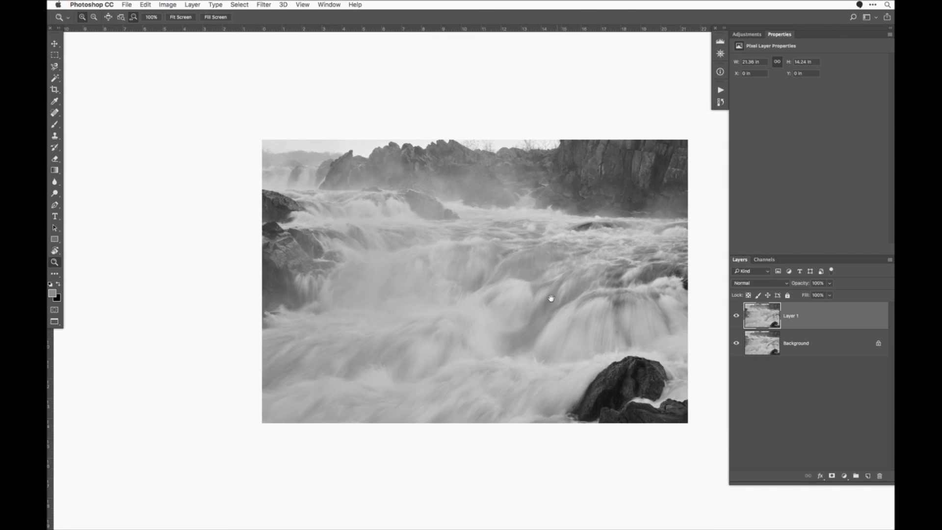
pyautogui.scroll(3, 549, 299)
pyautogui.moveTo(547, 297); pyautogui.dragTo(497, 267)
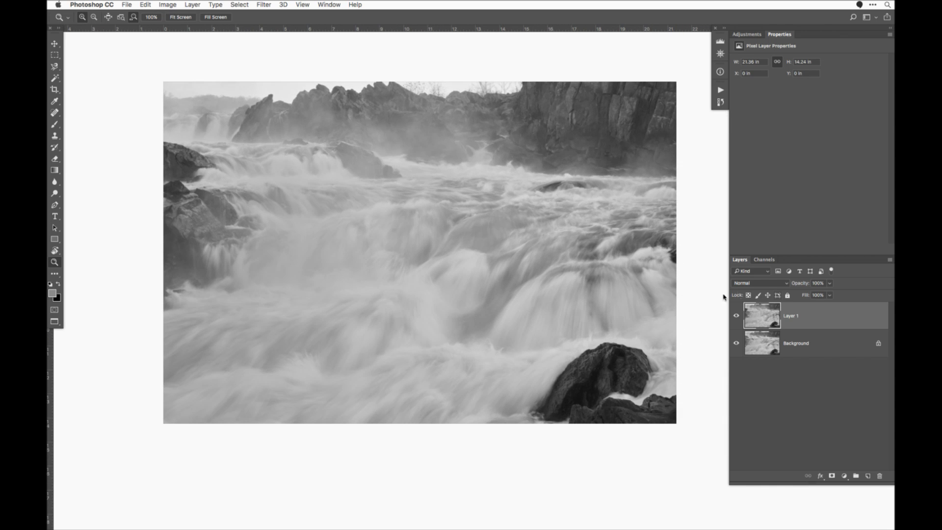
pyautogui.click(736, 316)
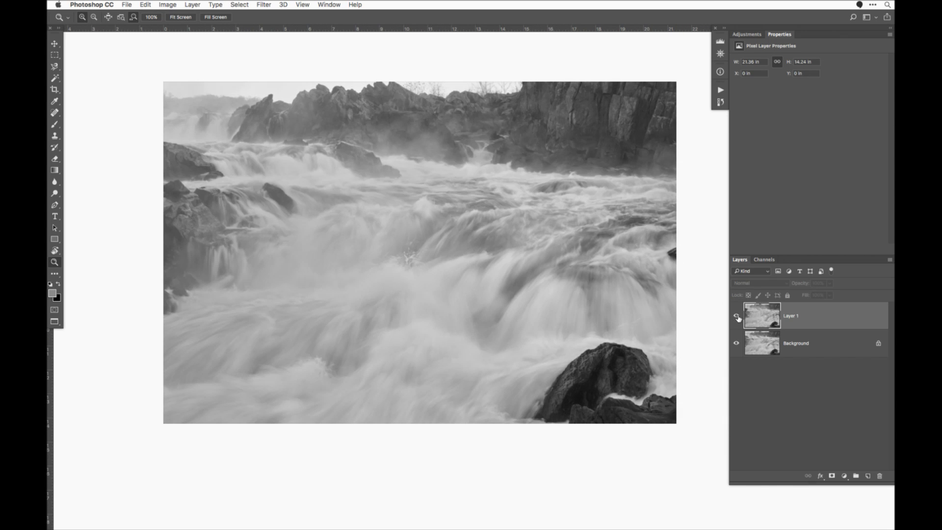
pyautogui.click(737, 317)
pyautogui.click(739, 318)
pyautogui.click(738, 317)
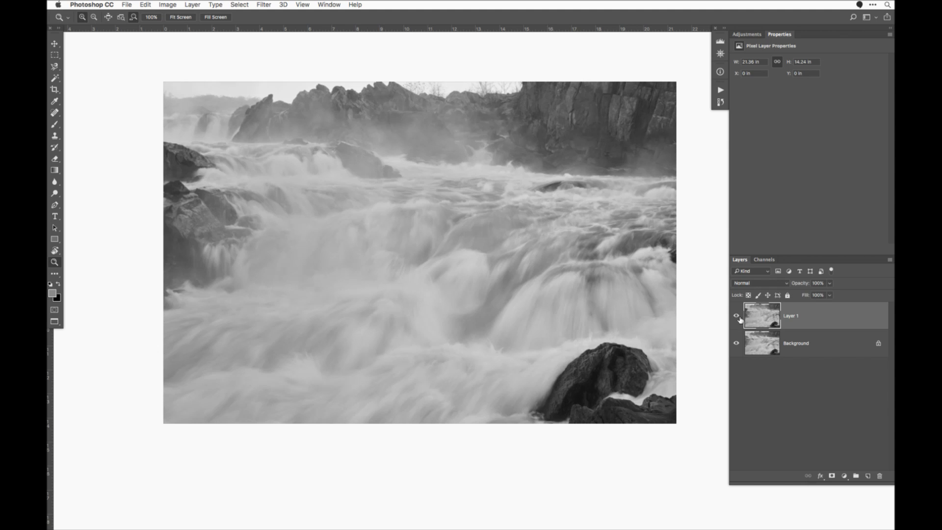
pyautogui.click(737, 317)
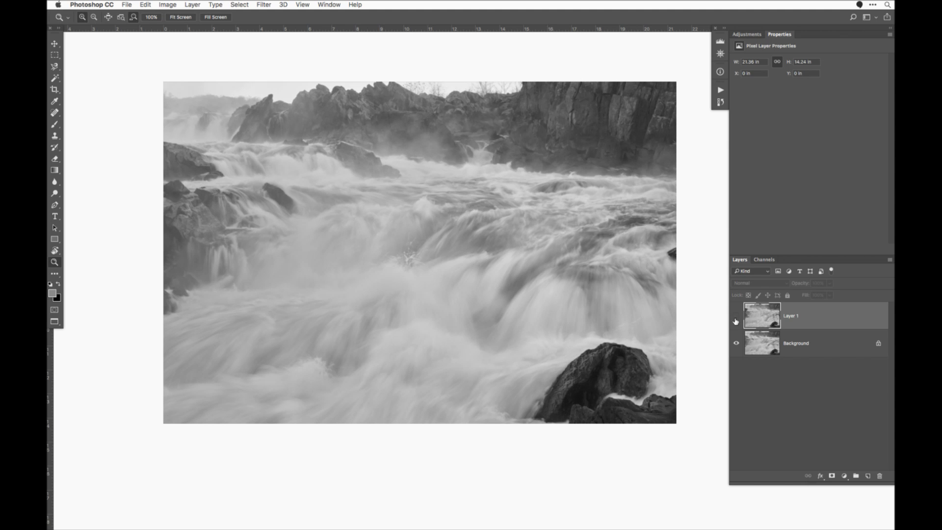
pyautogui.click(737, 317)
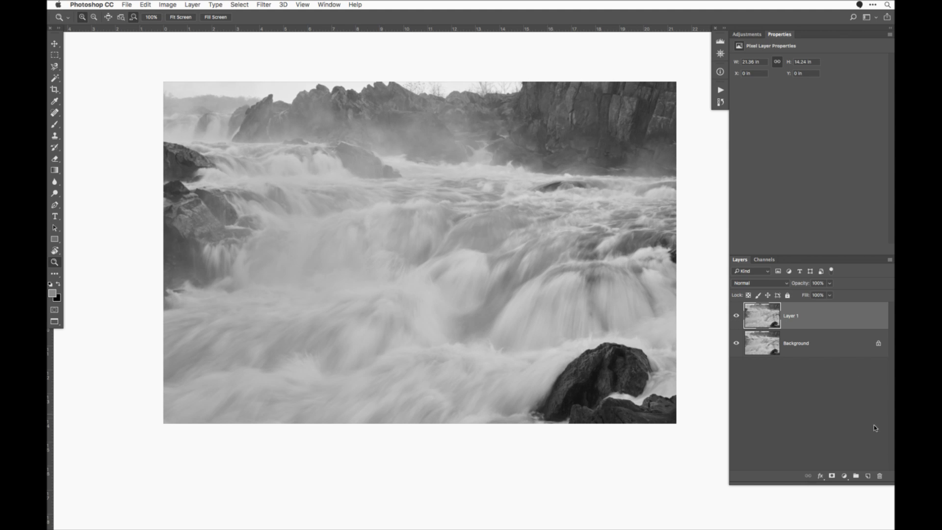
# Step: Add a layer mask to Layer 1 and invert it to solid black
pyautogui.click(832, 476)
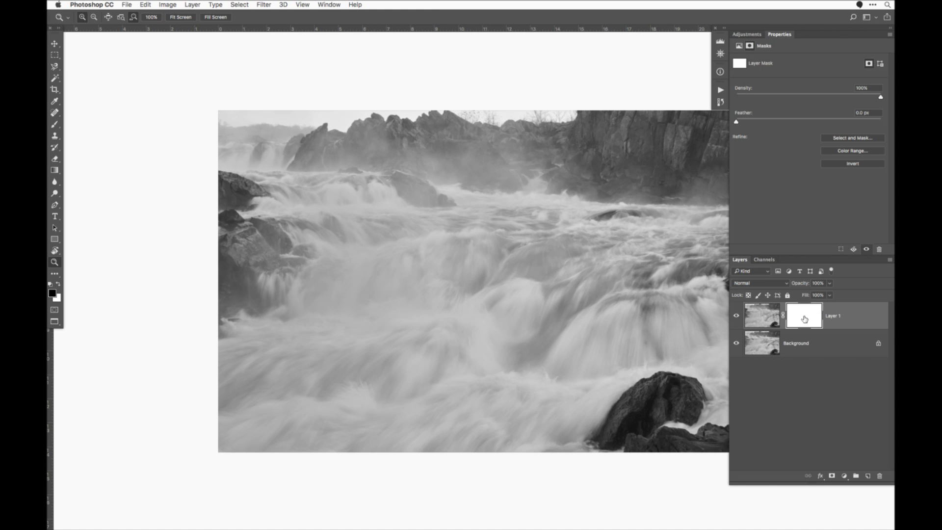
pyautogui.press('super+i')
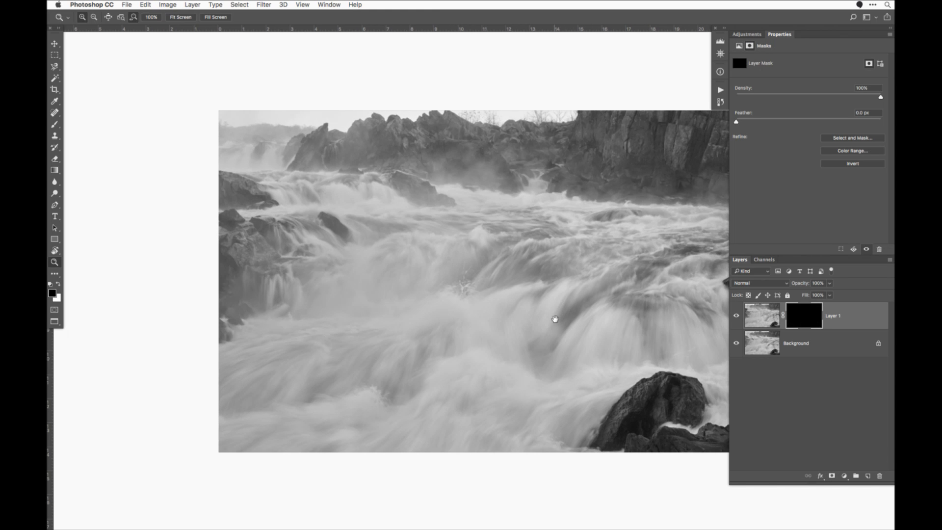
pyautogui.moveTo(556, 316); pyautogui.dragTo(500, 328)
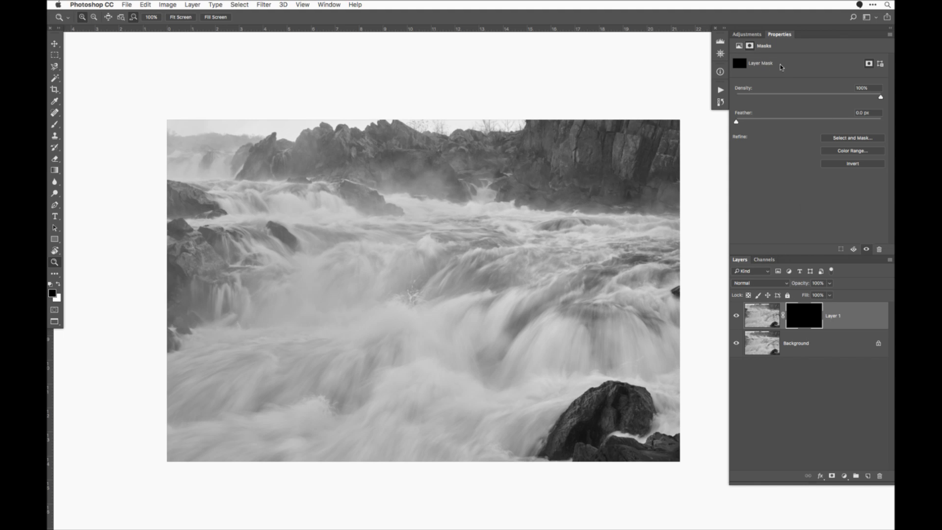
# Step: Add a Curves adjustment layer and lighten the sky highlights using on-image sampling, setting input 9 to output 5
pyautogui.click(746, 34)
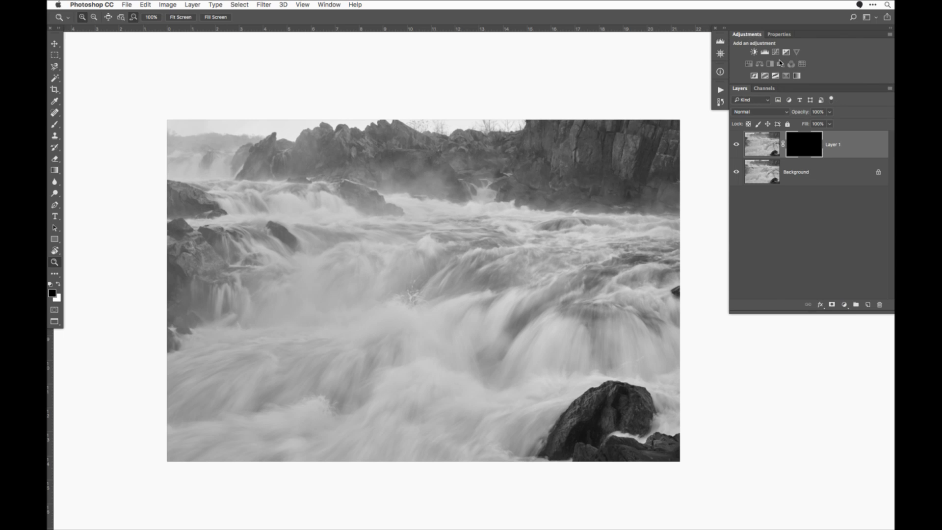
pyautogui.click(761, 63)
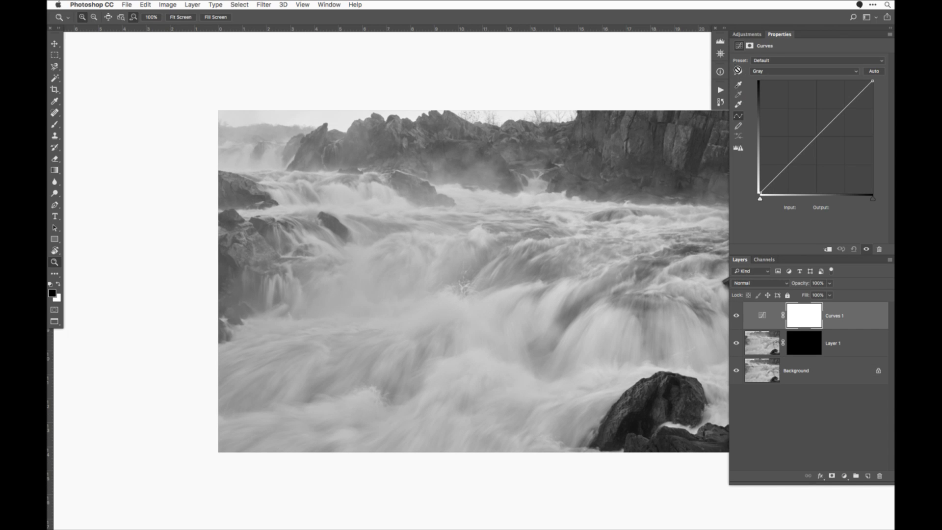
pyautogui.click(738, 71)
pyautogui.click(341, 116)
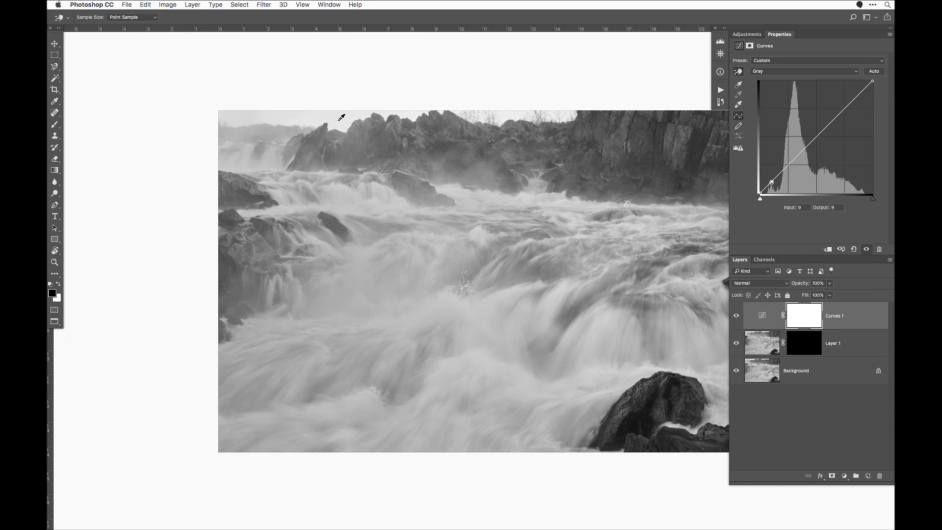
pyautogui.moveTo(339, 120); pyautogui.dragTo(342, 117)
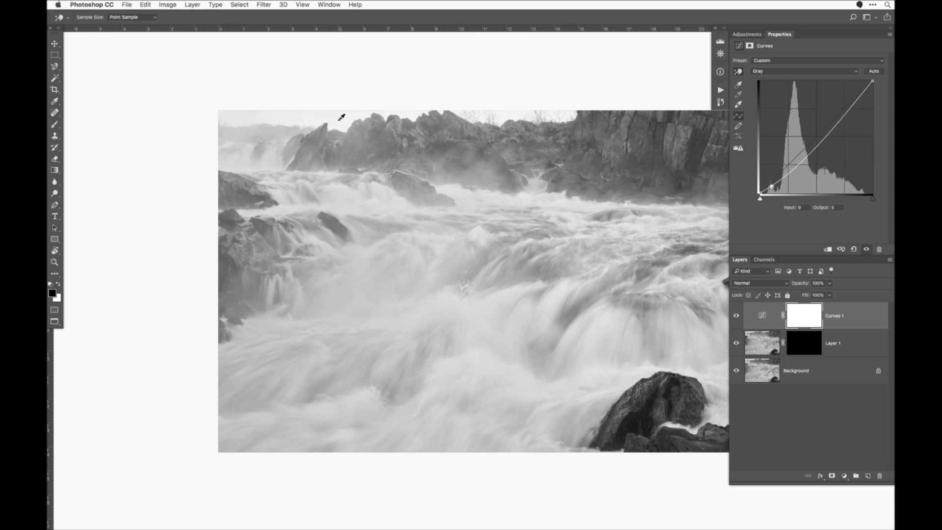
# Step: Darken the shadows with a curve point sampled from the cliff rock and a raised point near the black end
pyautogui.click(699, 143)
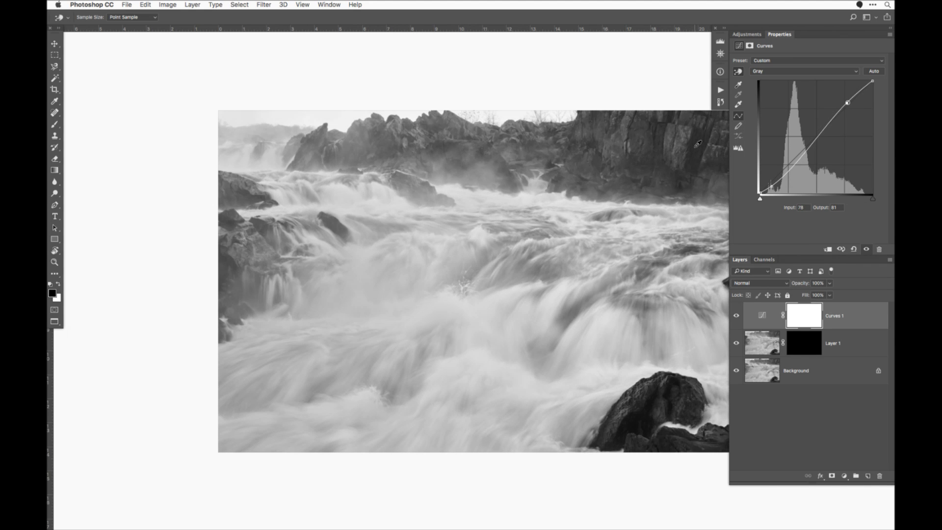
pyautogui.click(865, 87)
pyautogui.press('Up')
pyautogui.press('Up')
pyautogui.press('Up')
pyautogui.press('Up')
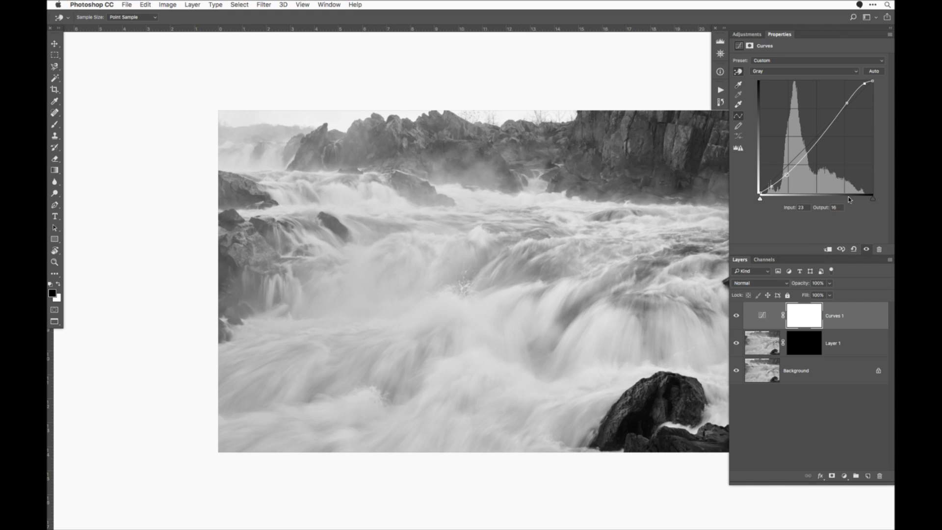
# Step: Add a midtone curve point, remove the cliff-rock point, and toggle the Curves layer's visibility to compare the contrast
pyautogui.moveTo(819, 143); pyautogui.dragTo(818, 136)
pyautogui.moveTo(847, 103); pyautogui.dragTo(853, 192)
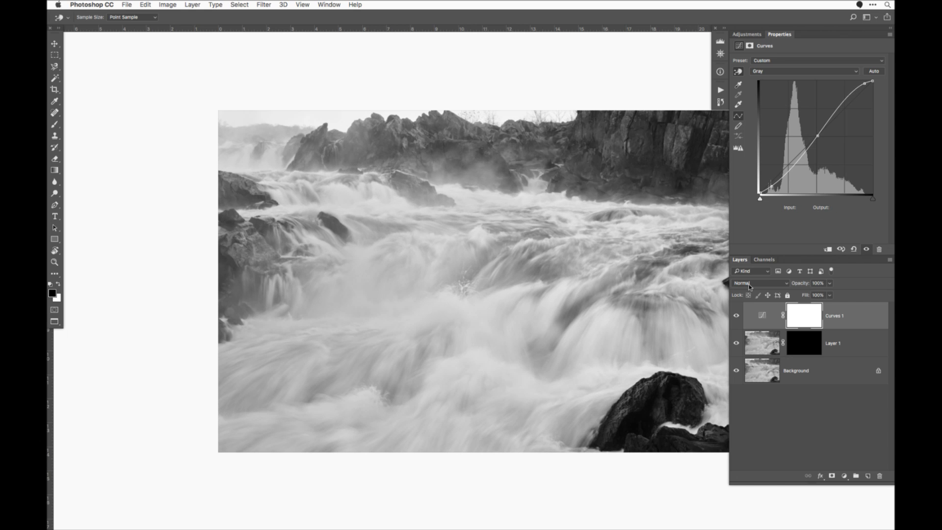
pyautogui.click(737, 317)
pyautogui.click(737, 317)
# Step: Load the Gray channel's luminosity as a selection, target Layer 1's mask and hide the selection edges
pyautogui.click(804, 346)
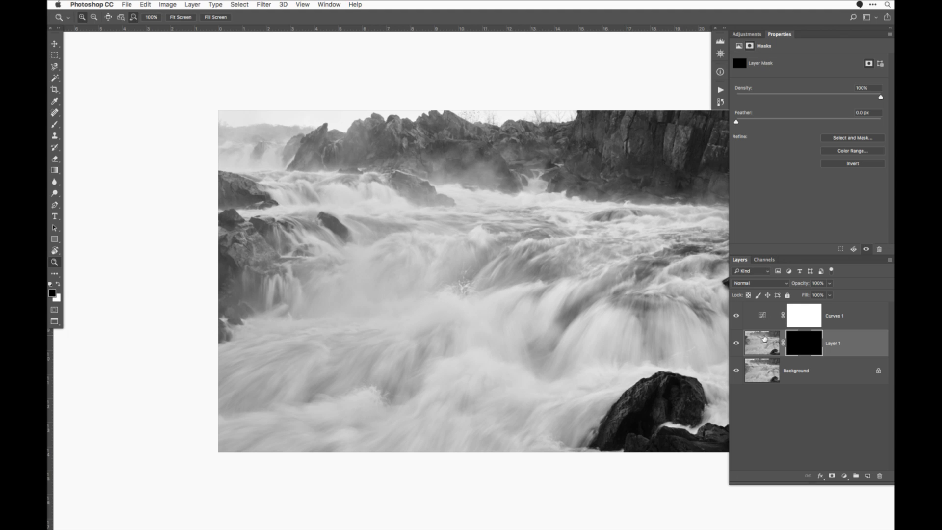
pyautogui.click(764, 339)
pyautogui.click(762, 374)
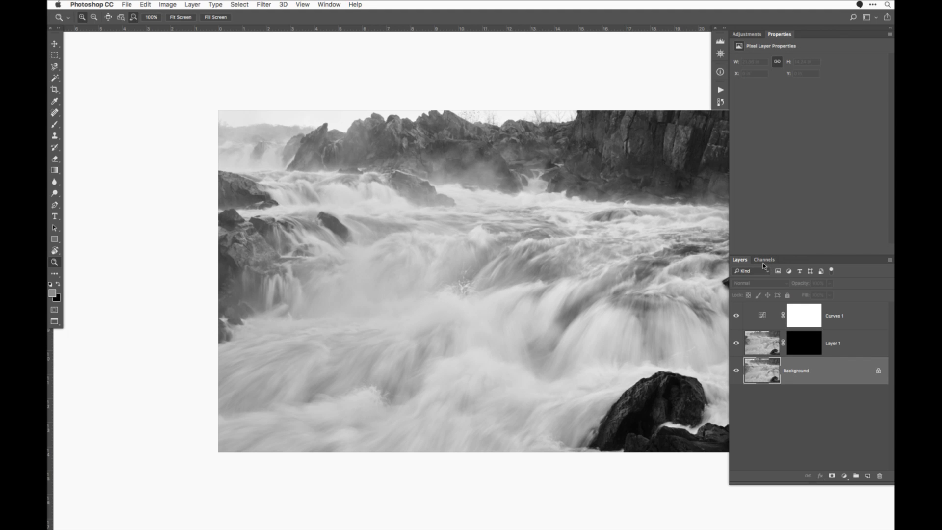
pyautogui.click(765, 260)
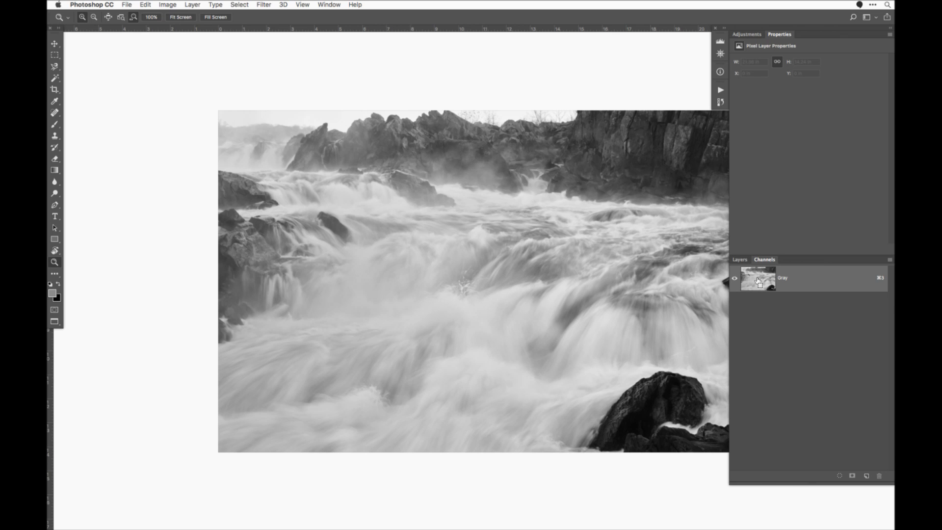
pyautogui.keyDown('super'); pyautogui.click(758, 278); pyautogui.keyUp('super')
pyautogui.click(740, 260)
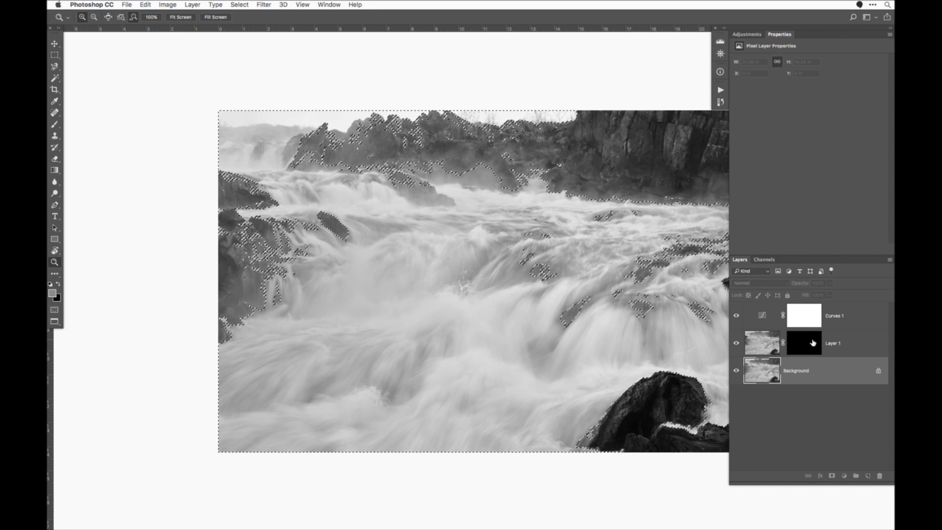
pyautogui.moveTo(803, 344); pyautogui.dragTo(794, 319)
pyautogui.press('super+d')
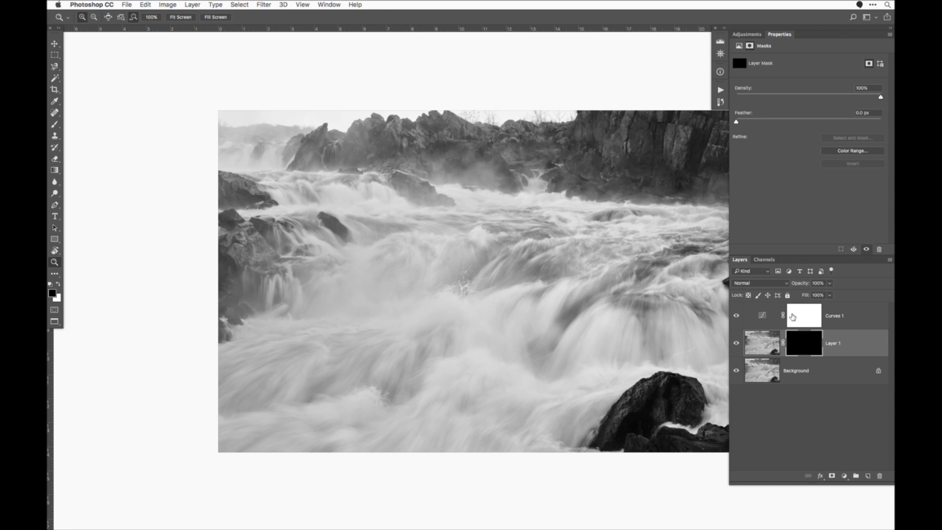
# Step: Paint white on Layer 1's mask over the central rapids with a 70% opacity, 10% flow brush, and check the mask alone
pyautogui.press('b')
pyautogui.hscroll(5, 496, 363)
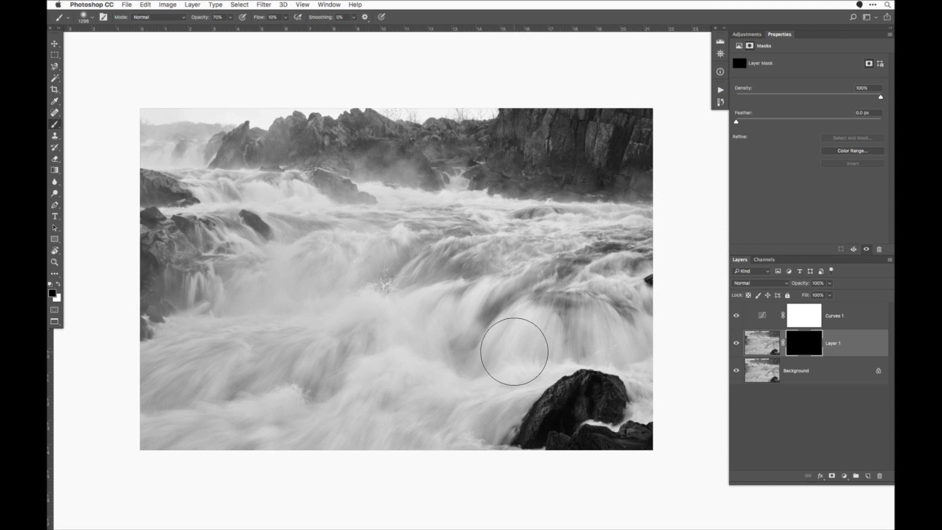
pyautogui.press('x')
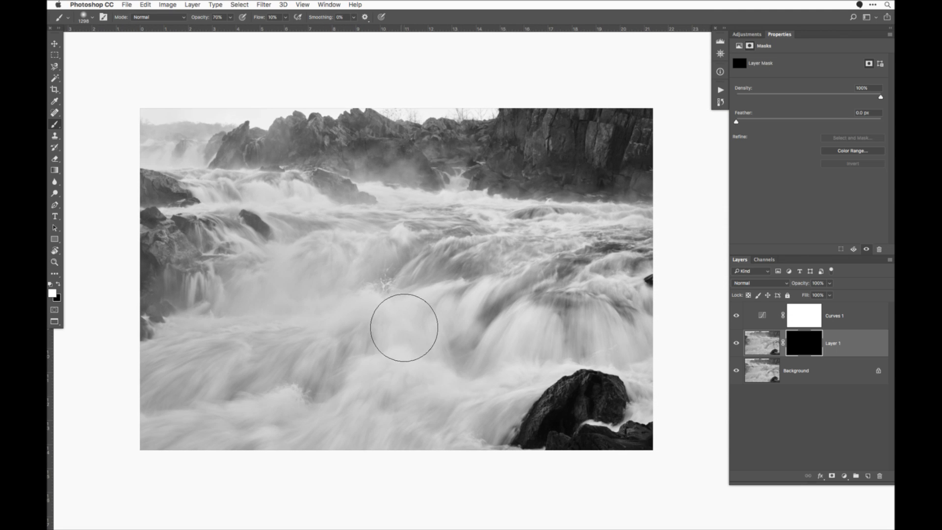
pyautogui.moveTo(373, 302)
pyautogui.mouseDown()
pyautogui.moveTo(435, 295)
pyautogui.moveTo(445, 304)
pyautogui.moveTo(385, 323)
pyautogui.mouseUp()
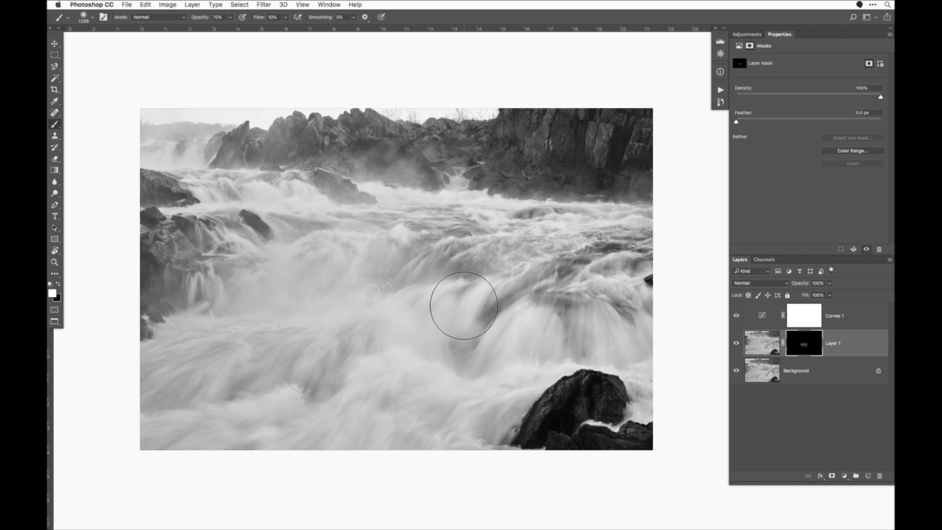
pyautogui.moveTo(459, 305)
pyautogui.mouseDown()
pyautogui.moveTo(366, 288)
pyautogui.moveTo(337, 307)
pyautogui.moveTo(413, 305)
pyautogui.moveTo(450, 323)
pyautogui.moveTo(442, 353)
pyautogui.moveTo(358, 400)
pyautogui.moveTo(543, 314)
pyautogui.moveTo(397, 291)
pyautogui.moveTo(363, 320)
pyautogui.moveTo(272, 338)
pyautogui.moveTo(466, 321)
pyautogui.mouseUp()
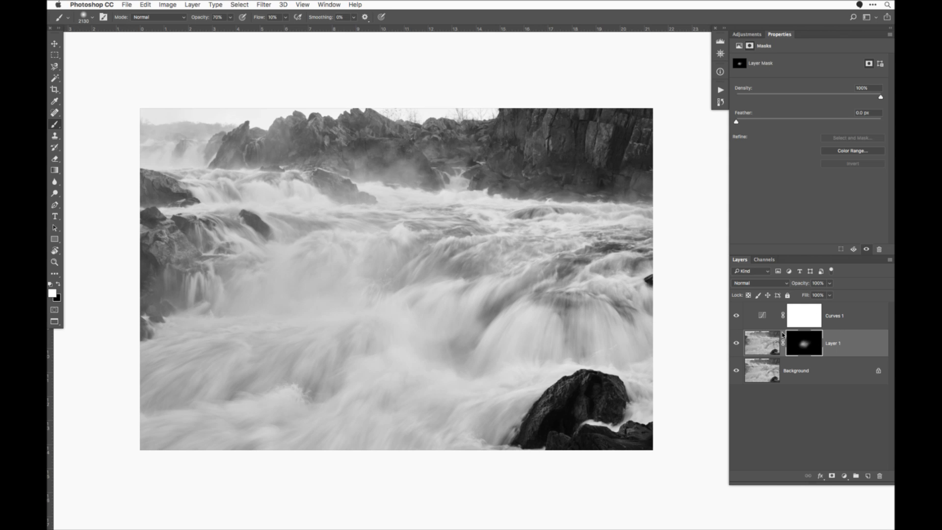
pyautogui.keyDown('alt'); pyautogui.click(804, 342); pyautogui.keyUp('alt')
pyautogui.keyDown('alt'); pyautogui.click(806, 349); pyautogui.keyUp('alt')
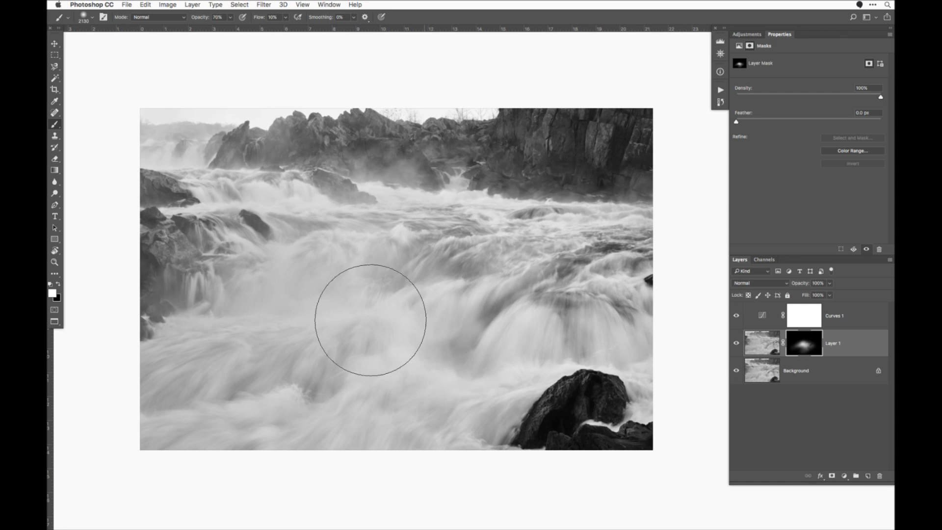
# Step: Examine the rapids up close, toggling Layer 1 and its mask on and off to compare the blended water
pyautogui.press('z')
pyautogui.click(391, 306)
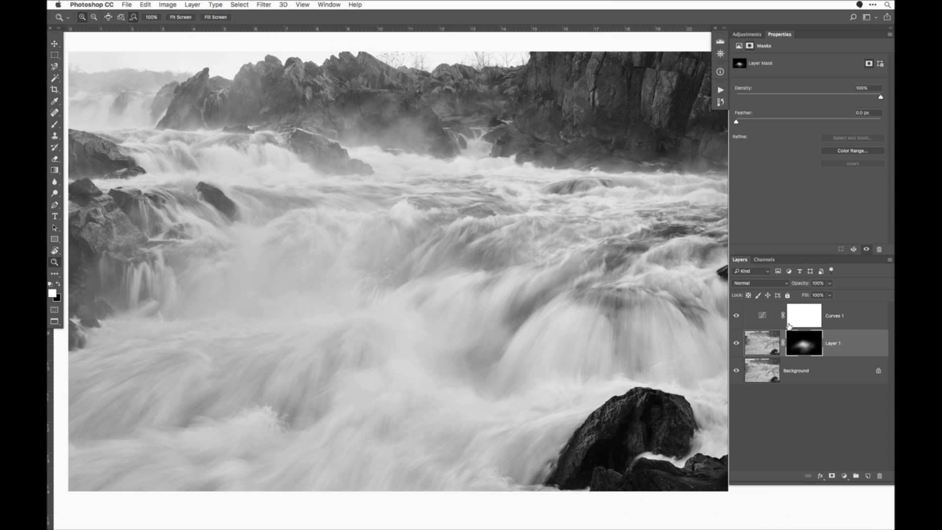
pyautogui.click(737, 343)
pyautogui.click(736, 343)
pyautogui.keyDown('shift'); pyautogui.click(813, 343); pyautogui.keyUp('shift')
pyautogui.keyDown('shift'); pyautogui.click(812, 344); pyautogui.keyUp('shift')
pyautogui.keyDown('shift'); pyautogui.click(810, 343); pyautogui.keyUp('shift')
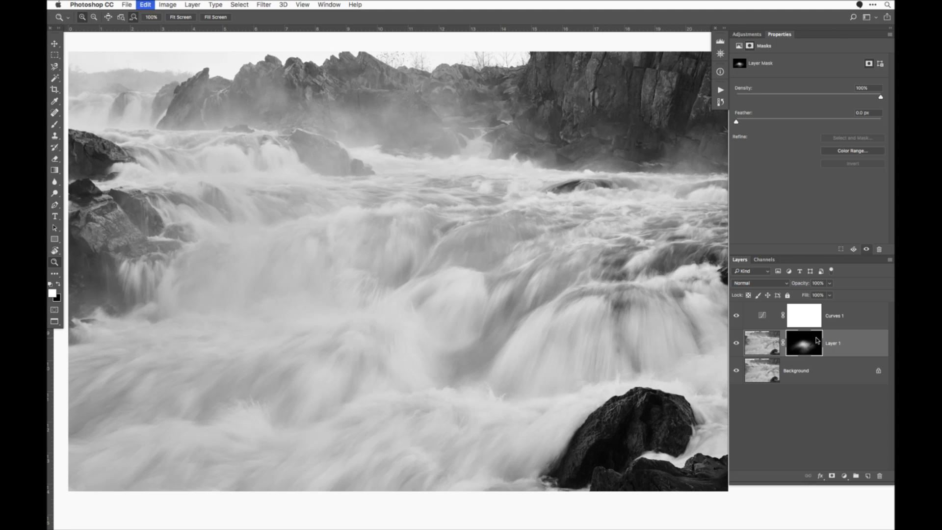
pyautogui.keyDown('shift'); pyautogui.click(808, 343); pyautogui.keyUp('shift')
pyautogui.keyDown('shift'); pyautogui.click(807, 342); pyautogui.keyUp('shift')
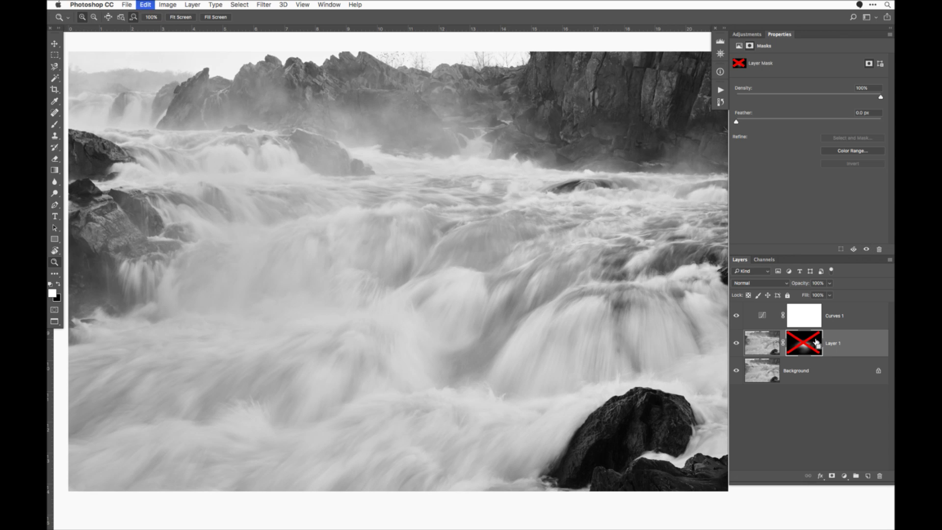
pyautogui.keyDown('shift'); pyautogui.click(809, 345); pyautogui.keyUp('shift')
pyautogui.keyDown('shift'); pyautogui.click(812, 346); pyautogui.keyUp('shift')
pyautogui.keyDown('shift'); pyautogui.click(812, 346); pyautogui.keyUp('shift')
pyautogui.keyDown('shift'); pyautogui.click(812, 345); pyautogui.keyUp('shift')
pyautogui.keyDown('shift'); pyautogui.click(804, 351); pyautogui.keyUp('shift')
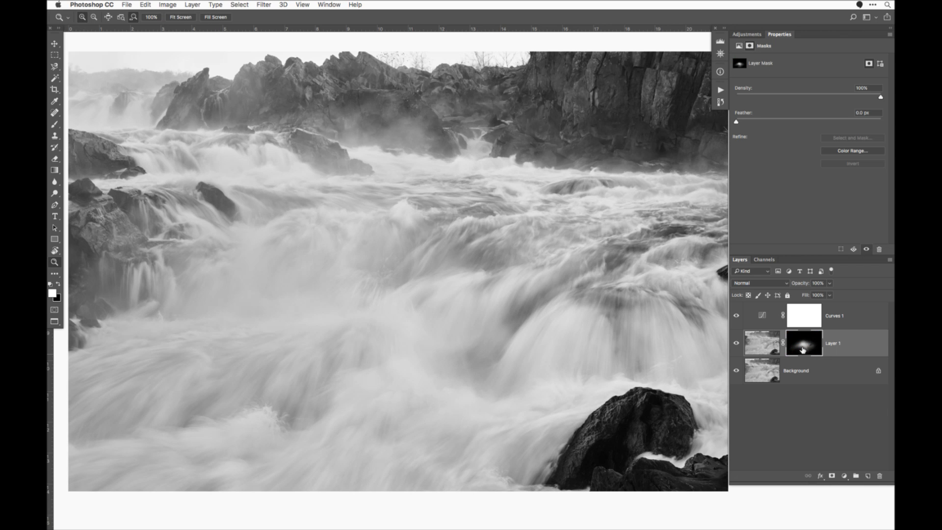
# Step: Paint white on Layer 1's mask over the falls and rocks along the river's left side
pyautogui.press('b')
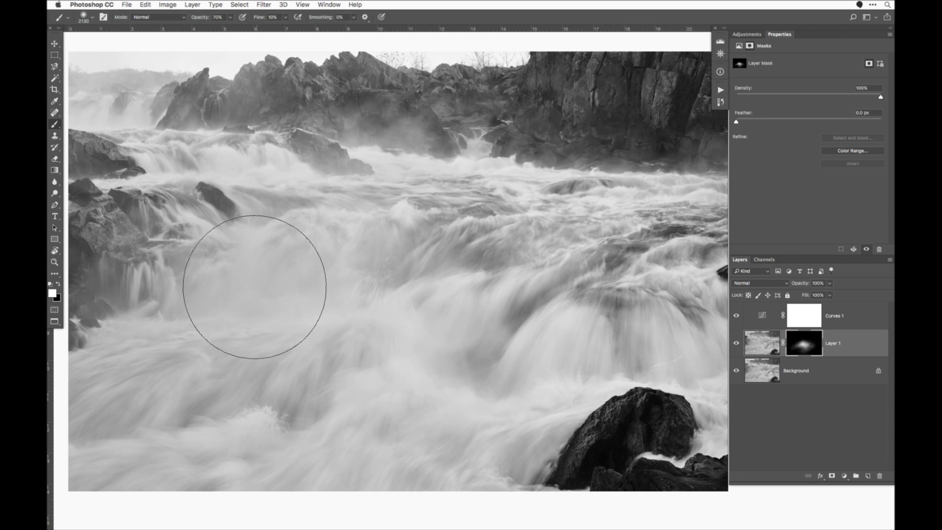
pyautogui.moveTo(226, 284); pyautogui.dragTo(187, 275)
pyautogui.moveTo(131, 296)
pyautogui.mouseDown()
pyautogui.moveTo(167, 287)
pyautogui.moveTo(96, 268)
pyautogui.mouseUp()
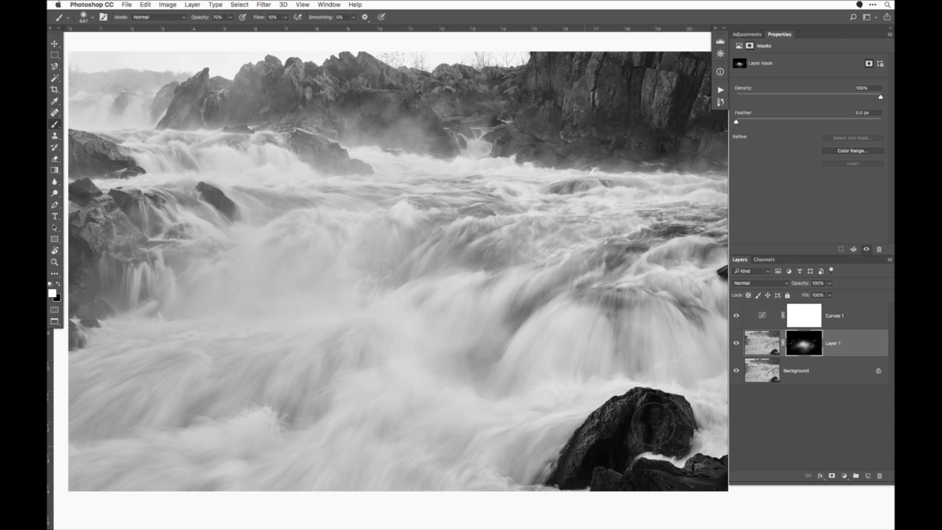
# Step: Survey the blended cliffs and rapids, view Layer 1's mask alone, and toggle the mask to compare with the unmasked layer
pyautogui.scroll(5, 404, 225)
pyautogui.hscroll(5, 403, 225)
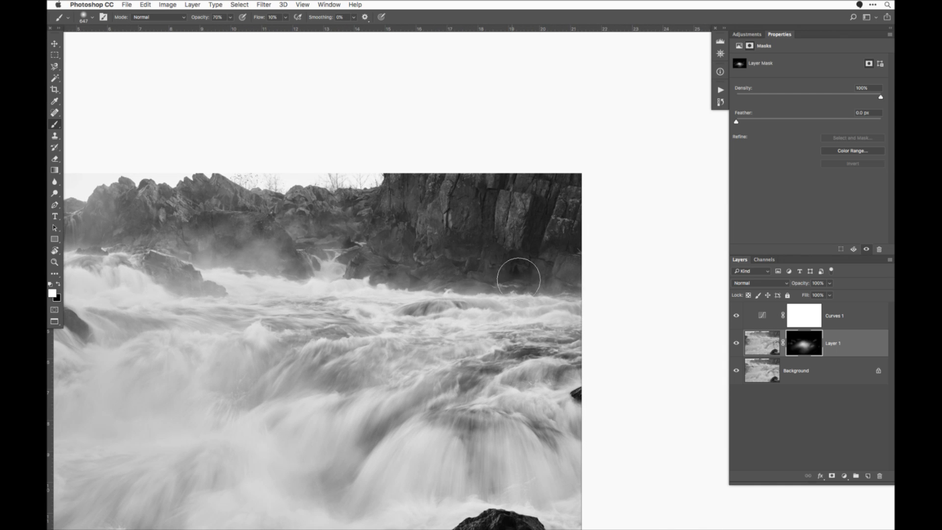
pyautogui.scroll(-2, 540, 273)
pyautogui.hscroll(-6, 540, 273)
pyautogui.scroll(-2, 561, 273)
pyautogui.hscroll(-6, 561, 272)
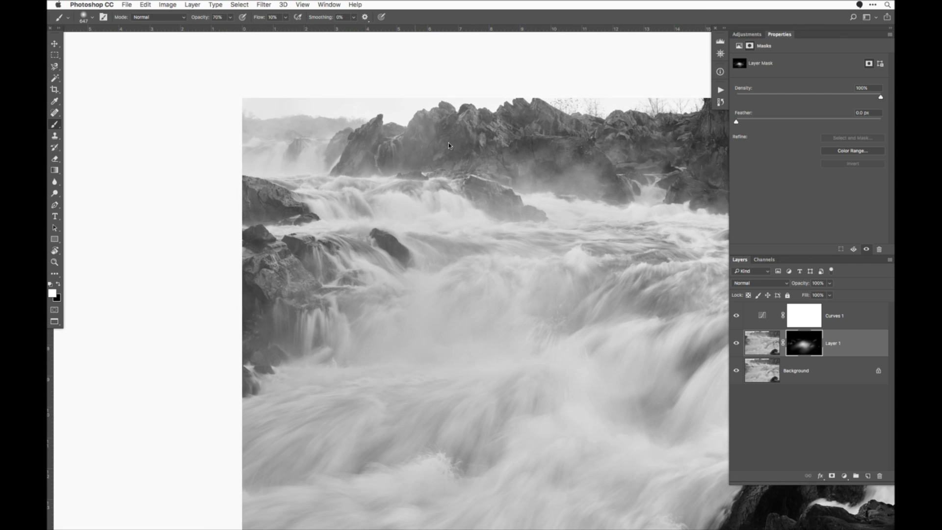
pyautogui.hscroll(5, 599, 152)
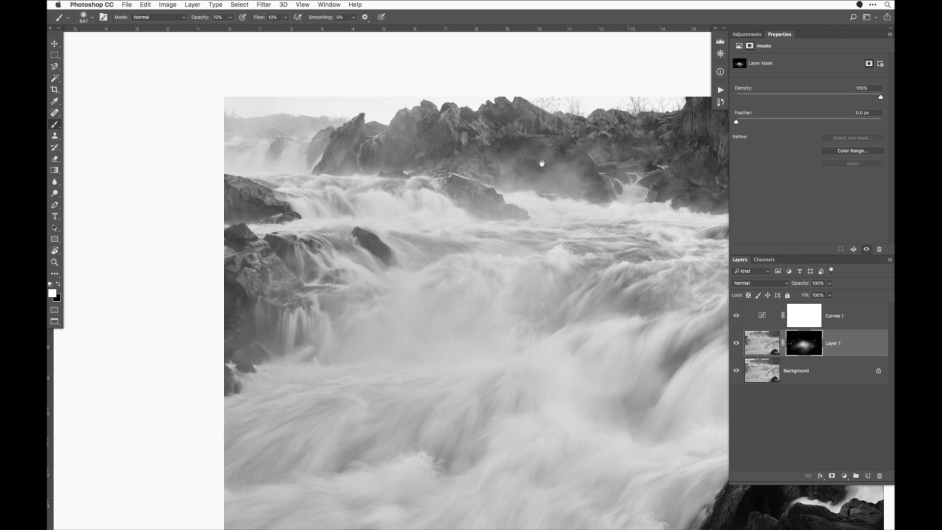
pyautogui.keyDown('alt'); pyautogui.click(805, 340); pyautogui.keyUp('alt')
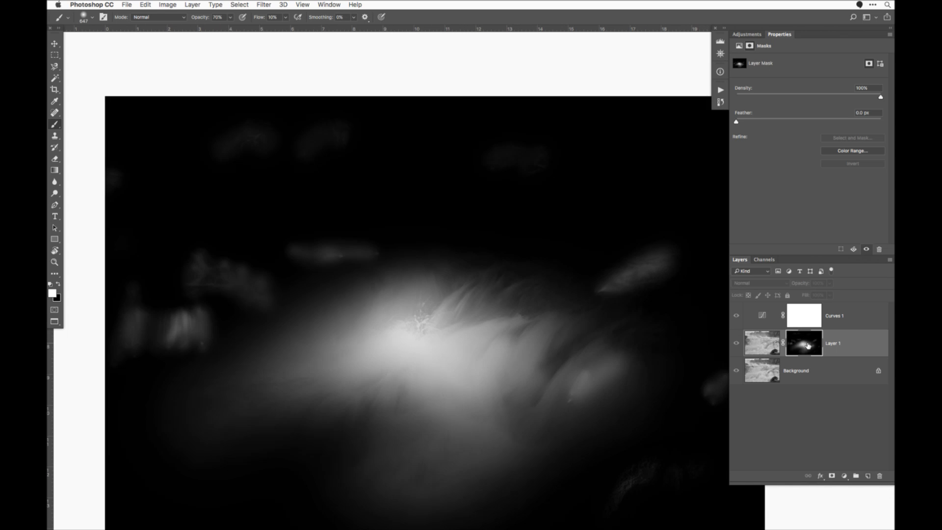
pyautogui.keyDown('alt'); pyautogui.click(809, 344); pyautogui.keyUp('alt')
pyautogui.keyDown('shift'); pyautogui.click(816, 347); pyautogui.keyUp('shift')
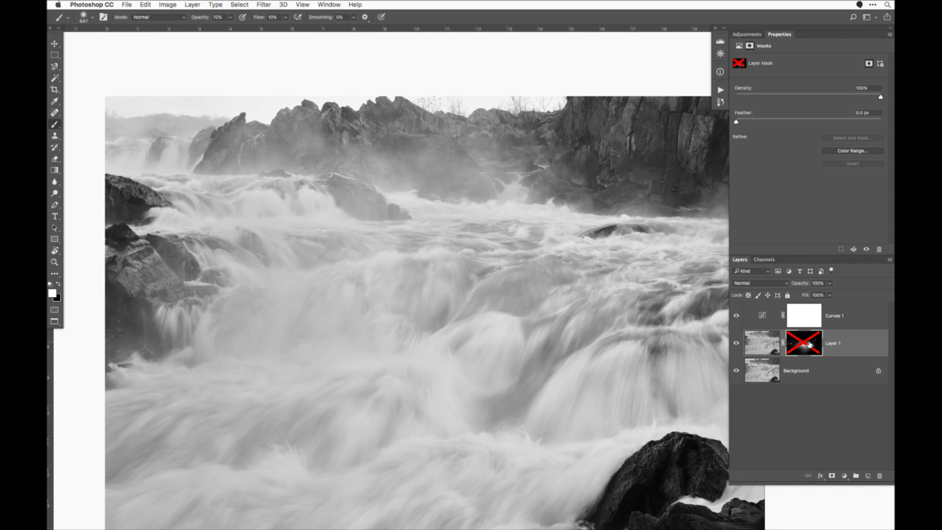
pyautogui.keyDown('shift'); pyautogui.click(811, 345); pyautogui.keyUp('shift')
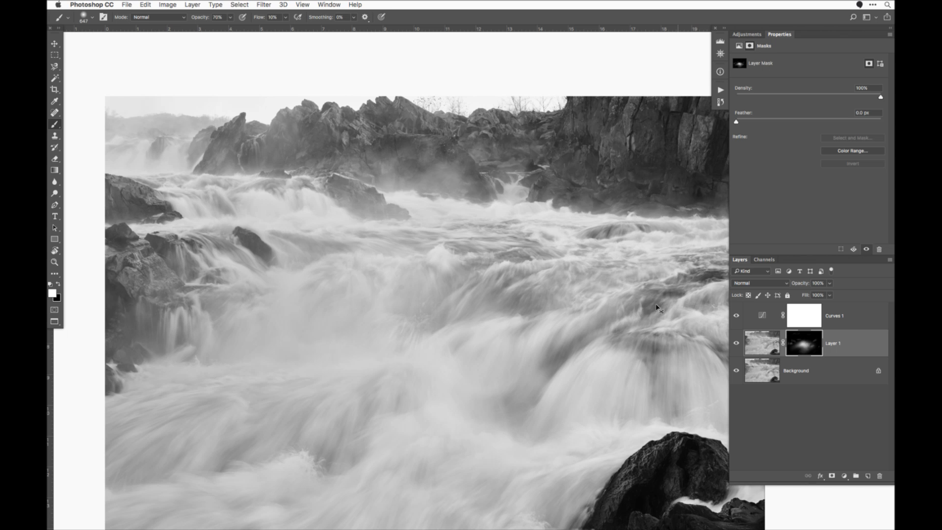
# Step: Show the luminosity selection edges over the image to examine the selected tones, and hide them again
pyautogui.press('super+alt+2')
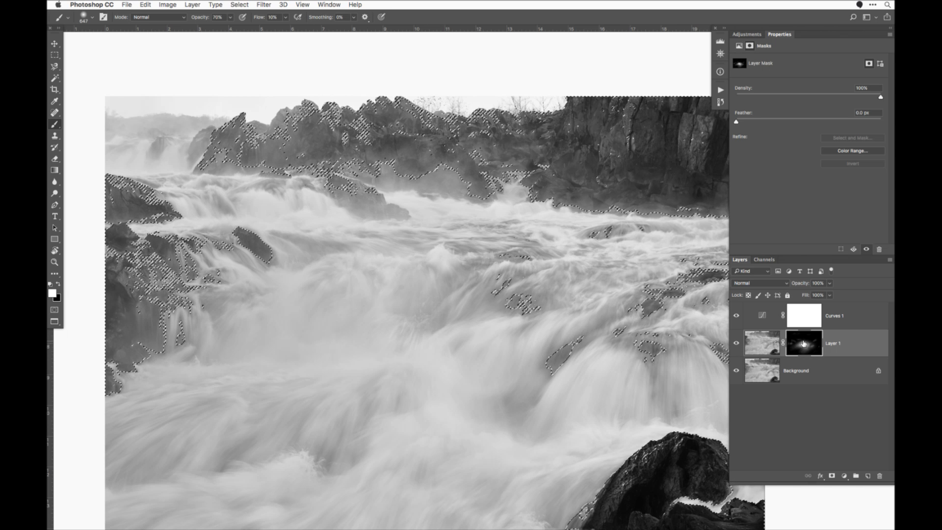
pyautogui.moveTo(804, 343); pyautogui.dragTo(801, 328)
pyautogui.press('super+d')
pyautogui.hscroll(3, 557, 231)
pyautogui.scroll(-1, 557, 231)
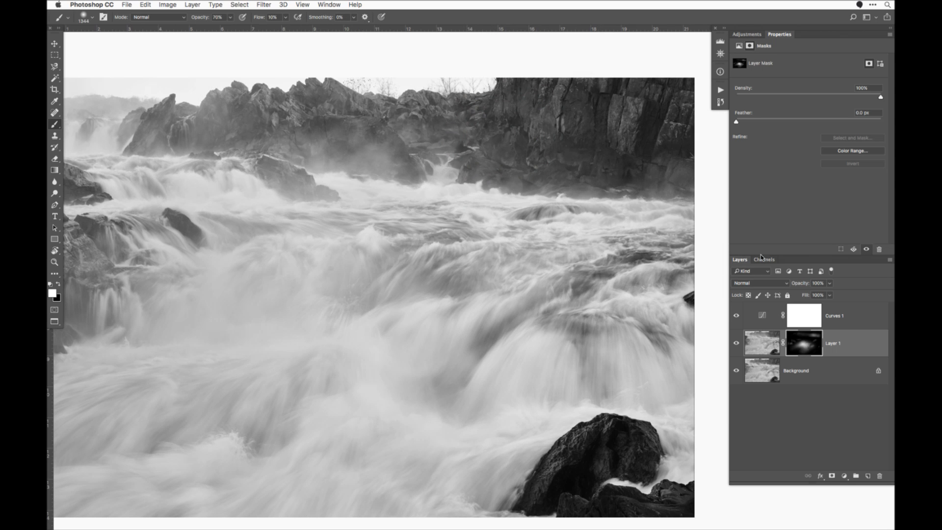
# Step: Compare the Background layer with Layer 1's mask, viewing the mask alone before returning to the blended image
pyautogui.click(769, 373)
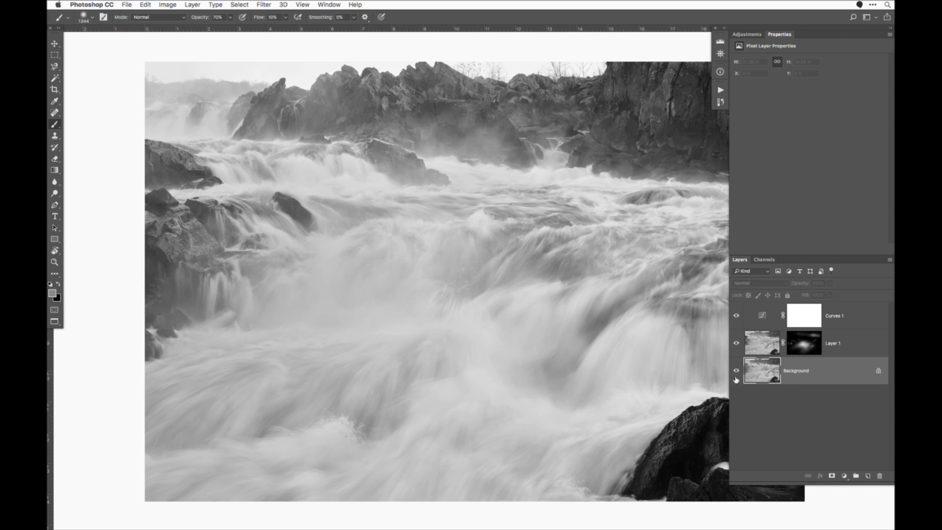
pyautogui.click(804, 343)
pyautogui.hscroll(3, 641, 249)
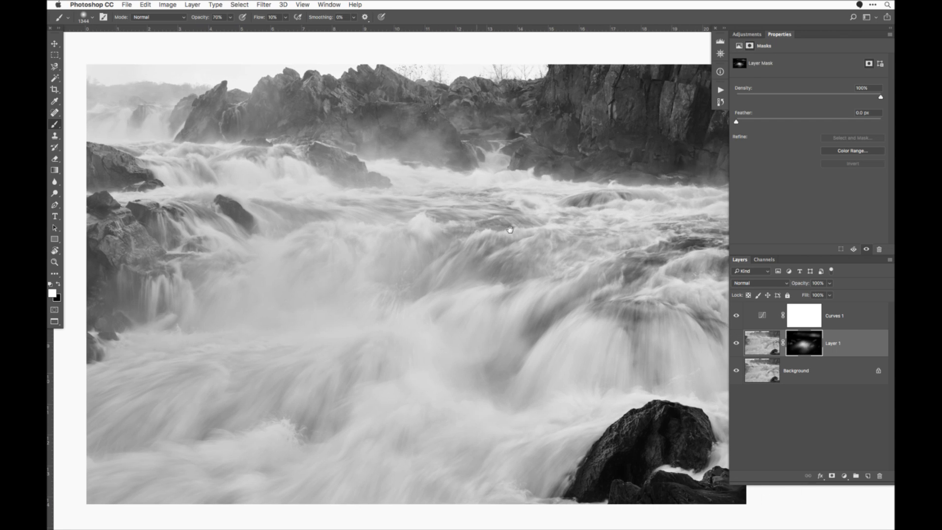
pyautogui.hscroll(3, 605, 155)
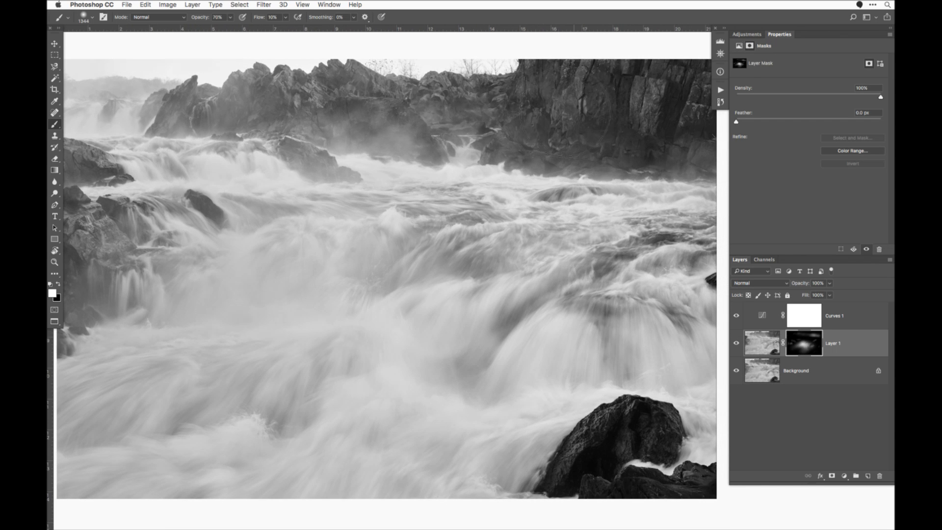
pyautogui.keyDown('alt'); pyautogui.click(806, 353); pyautogui.keyUp('alt')
pyautogui.keyDown('alt'); pyautogui.click(806, 353); pyautogui.keyUp('alt')
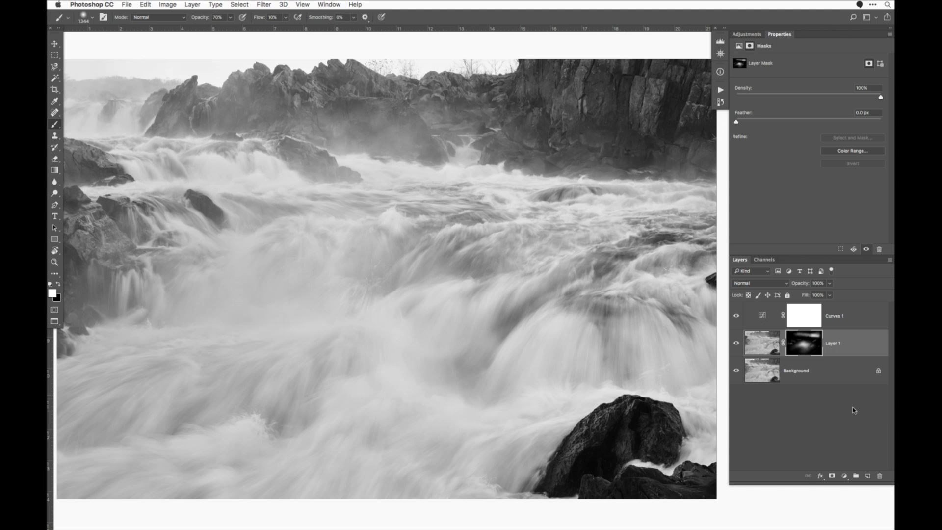
# Step: Compare the blended image with Layer 1's mask disabled and with Layer 1 hidden, ending with both active
pyautogui.keyDown('shift'); pyautogui.click(801, 347); pyautogui.keyUp('shift')
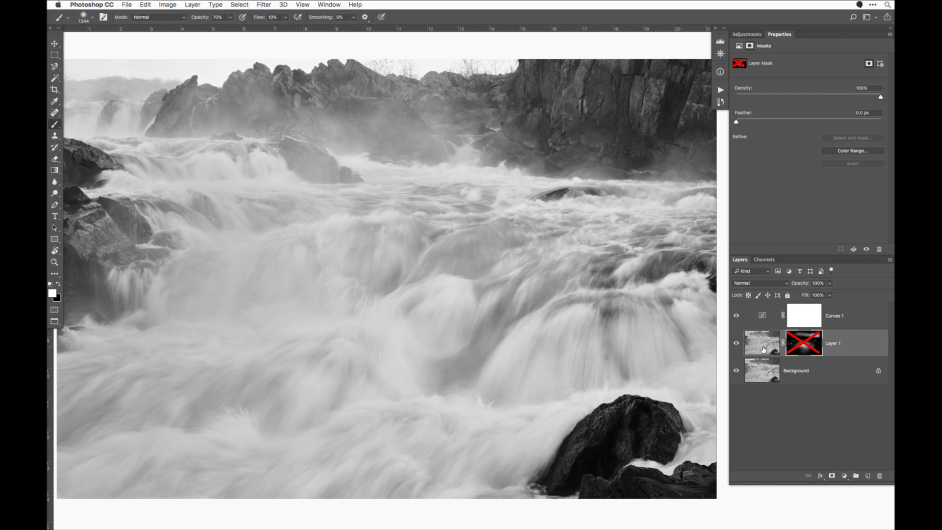
pyautogui.keyDown('shift'); pyautogui.click(792, 347); pyautogui.keyUp('shift')
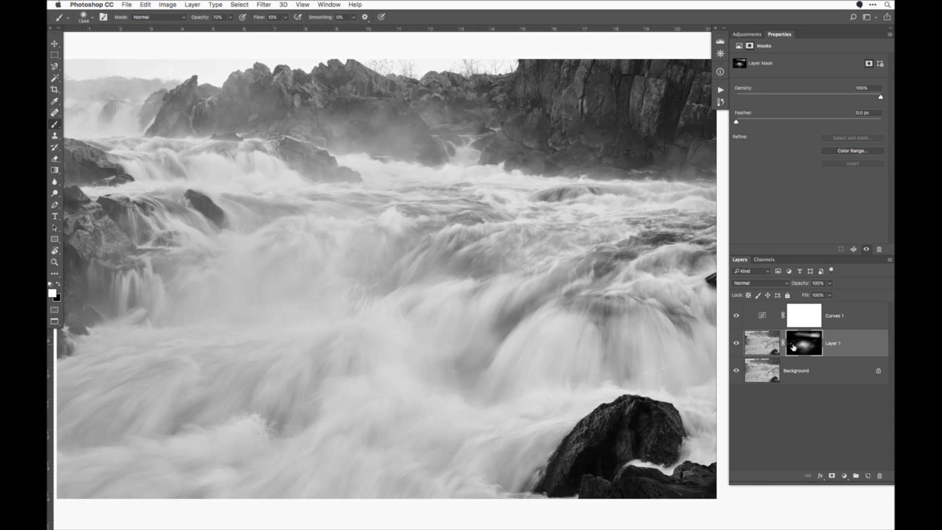
pyautogui.click(736, 345)
pyautogui.click(736, 345)
pyautogui.click(737, 345)
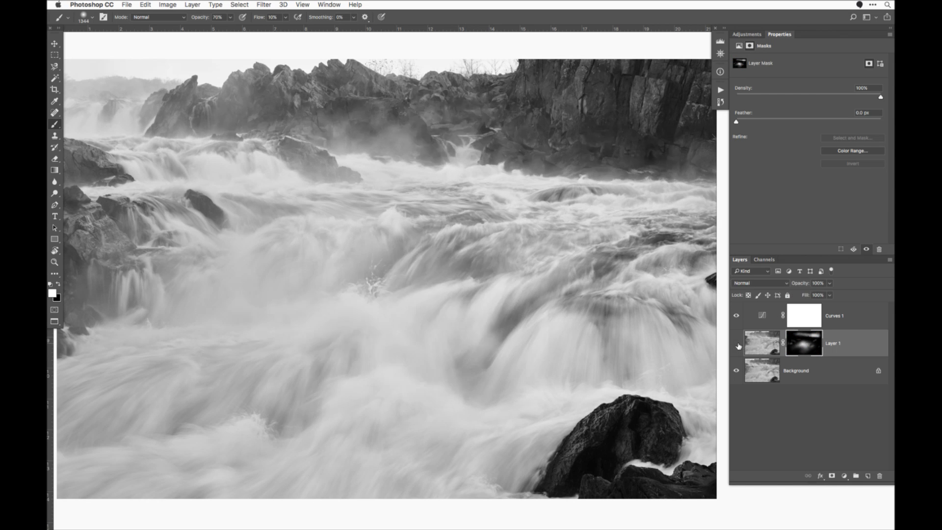
pyautogui.click(737, 345)
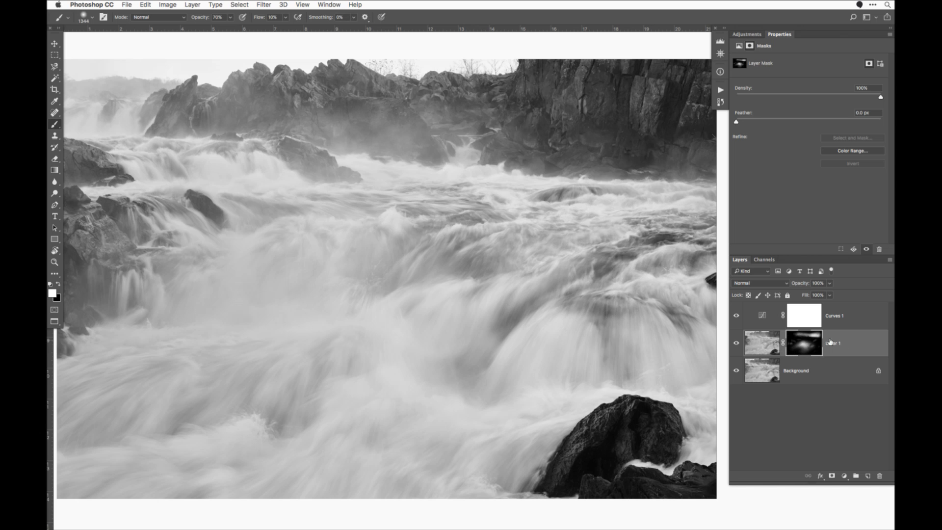
pyautogui.keyDown('shift'); pyautogui.click(811, 348); pyautogui.keyUp('shift')
pyautogui.keyDown('shift'); pyautogui.click(805, 352); pyautogui.keyUp('shift')
# Step: Load the image's luminosity as a hidden-edge selection and draw a white-to-transparent gradient upward on Layer 1's mask from below the image
pyautogui.press('z')
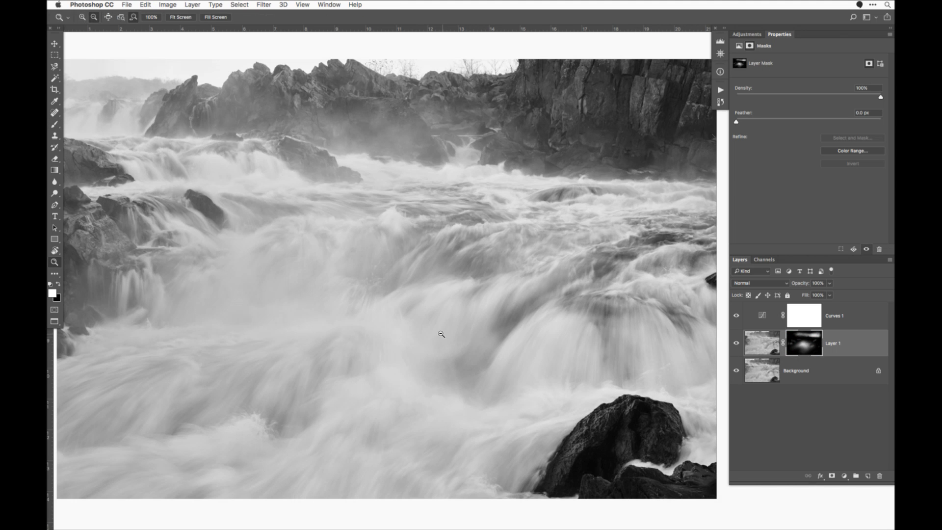
pyautogui.keyDown('alt'); pyautogui.click(440, 333); pyautogui.keyUp('alt')
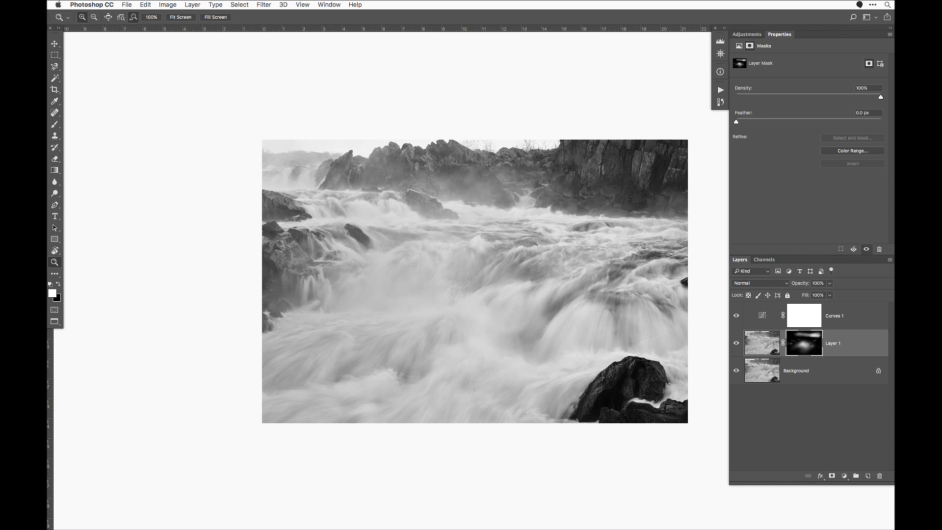
pyautogui.press('super+alt+2')
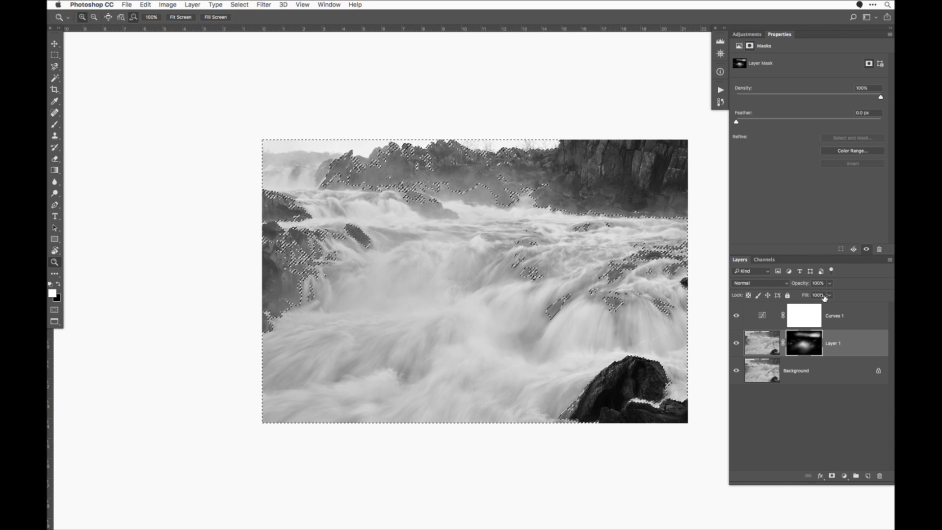
pyautogui.press('g')
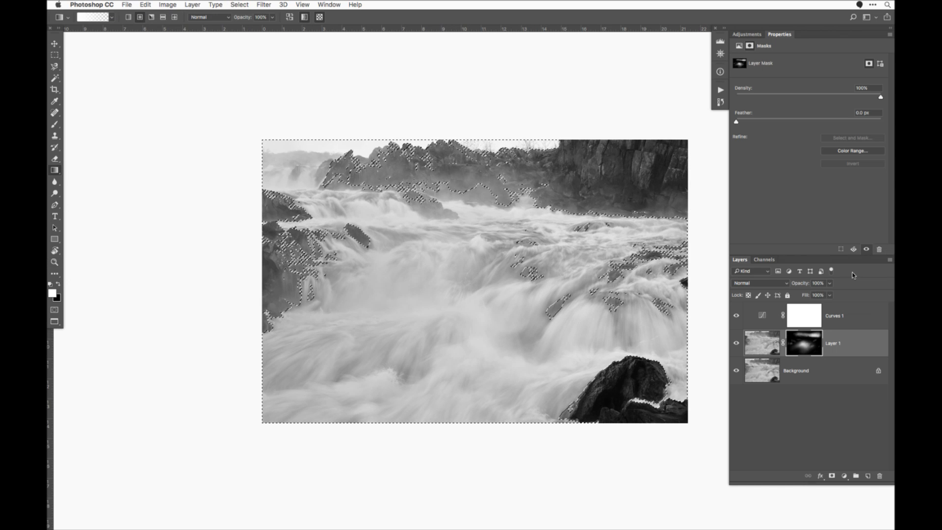
pyautogui.press('super+h')
pyautogui.press('b')
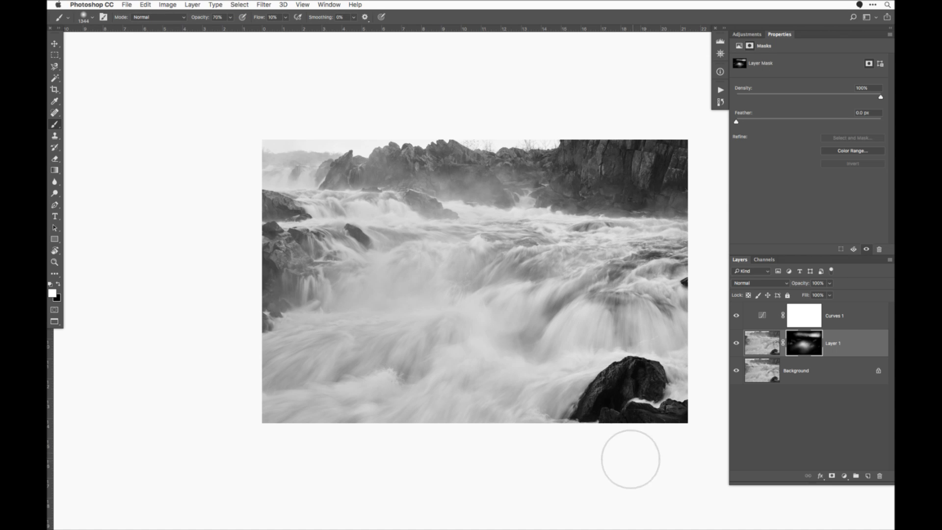
pyautogui.press('g')
pyautogui.hscroll(3, 507, 394)
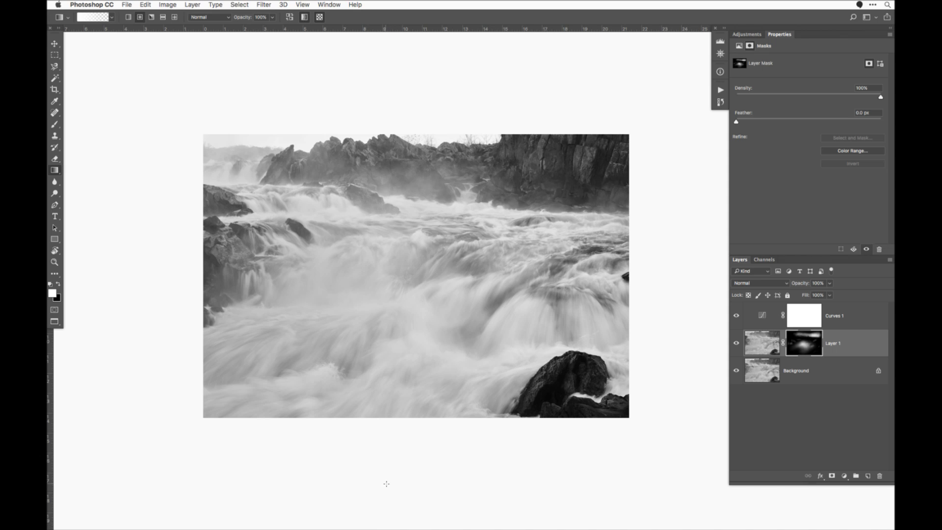
pyautogui.moveTo(386, 492); pyautogui.dragTo(418, 190)
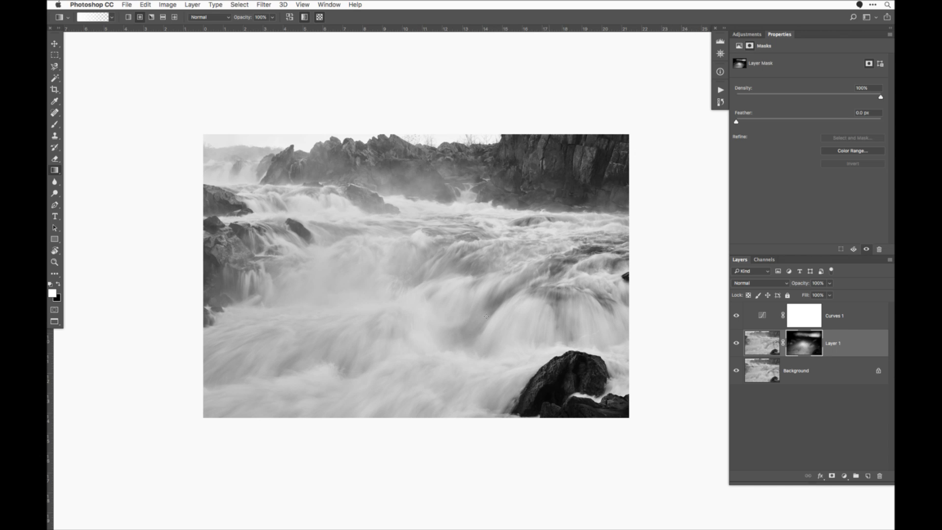
# Step: Examine the gradient on Layer 1's mask alone and compare the image with Layer 1 hidden and shown
pyautogui.keyDown('alt'); pyautogui.click(808, 347); pyautogui.keyUp('alt')
pyautogui.keyDown('alt'); pyautogui.click(811, 346); pyautogui.keyUp('alt')
pyautogui.click(736, 343)
pyautogui.click(737, 344)
pyautogui.click(736, 344)
pyautogui.click(736, 343)
pyautogui.keyDown('alt'); pyautogui.click(811, 348); pyautogui.keyUp('alt')
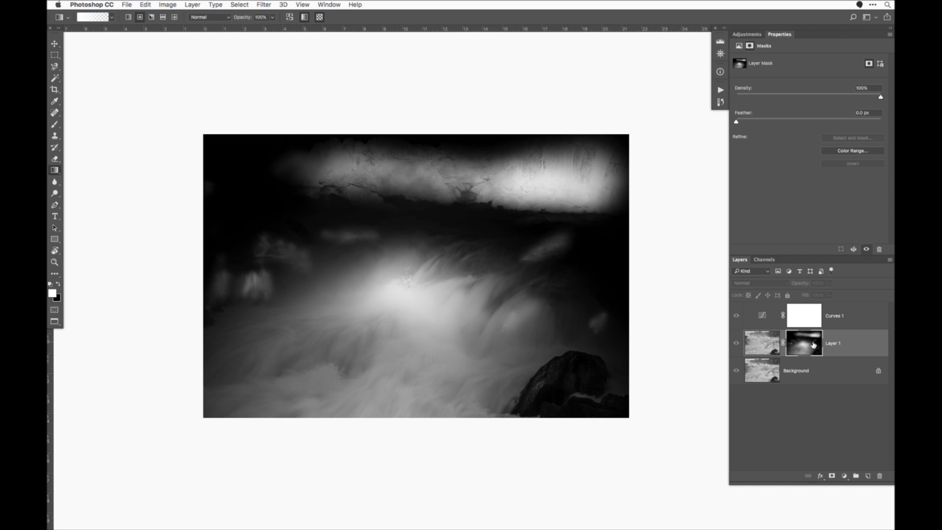
pyautogui.keyDown('alt'); pyautogui.click(813, 345); pyautogui.keyUp('alt')
pyautogui.click(737, 345)
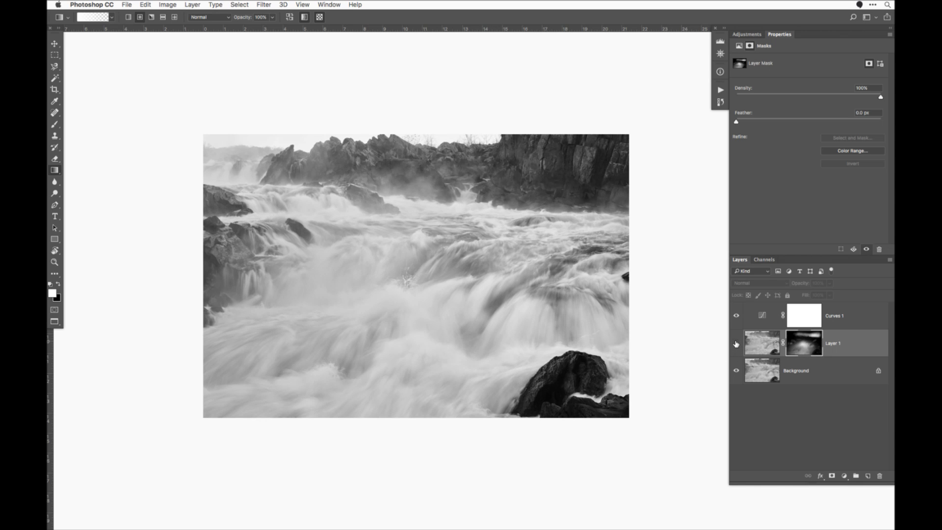
pyautogui.click(737, 344)
pyautogui.click(737, 343)
pyautogui.click(736, 344)
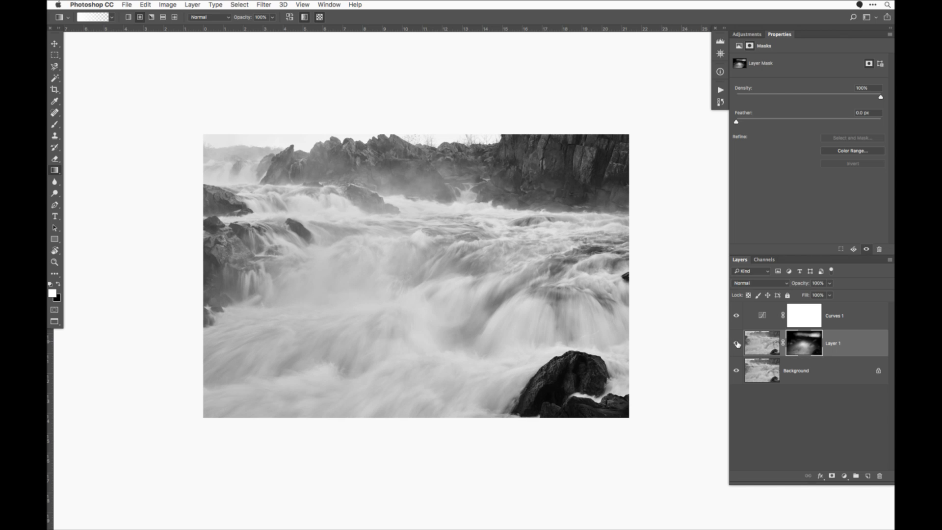
pyautogui.click(737, 344)
pyautogui.click(737, 344)
# Step: Replace the selection with the Gray channel's luminosity loaded while Layer 1's mask is disabled, re-enable the mask, and hide the selection edges
pyautogui.keyDown('shift'); pyautogui.click(812, 345); pyautogui.keyUp('shift')
pyautogui.keyDown('shift'); pyautogui.click(808, 352); pyautogui.keyUp('shift')
pyautogui.keyDown('shift'); pyautogui.click(804, 348); pyautogui.keyUp('shift')
pyautogui.press('super+d')
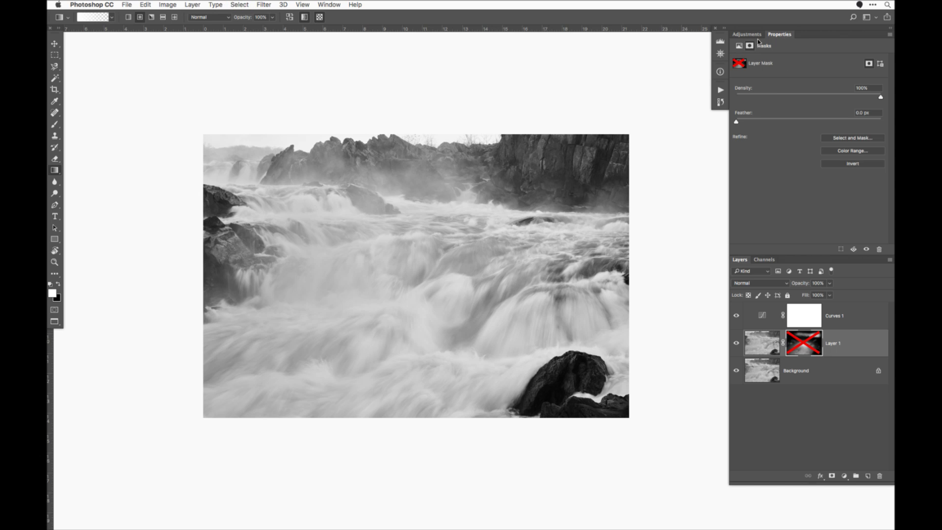
pyautogui.click(764, 260)
pyautogui.keyDown('super'); pyautogui.click(762, 286); pyautogui.keyUp('super')
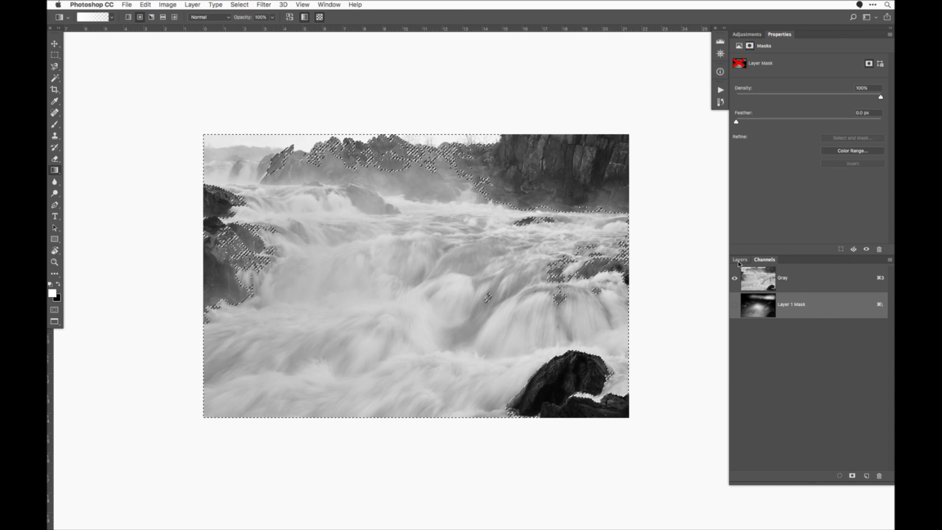
pyautogui.click(740, 259)
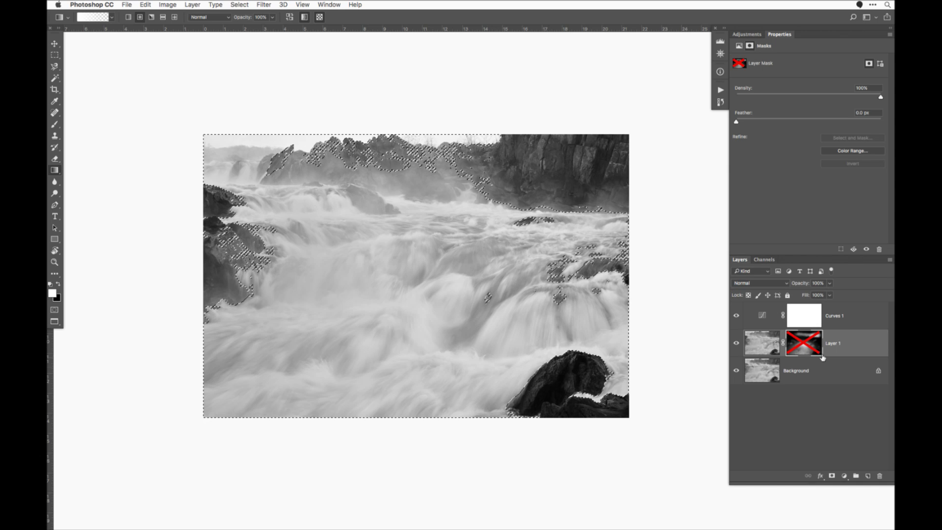
pyautogui.keyDown('shift'); pyautogui.click(798, 337); pyautogui.keyUp('shift')
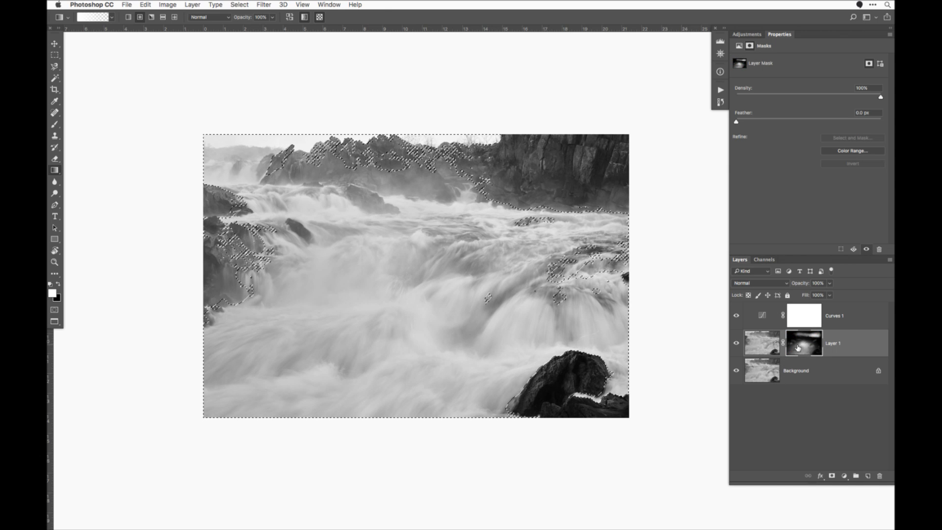
pyautogui.press('b')
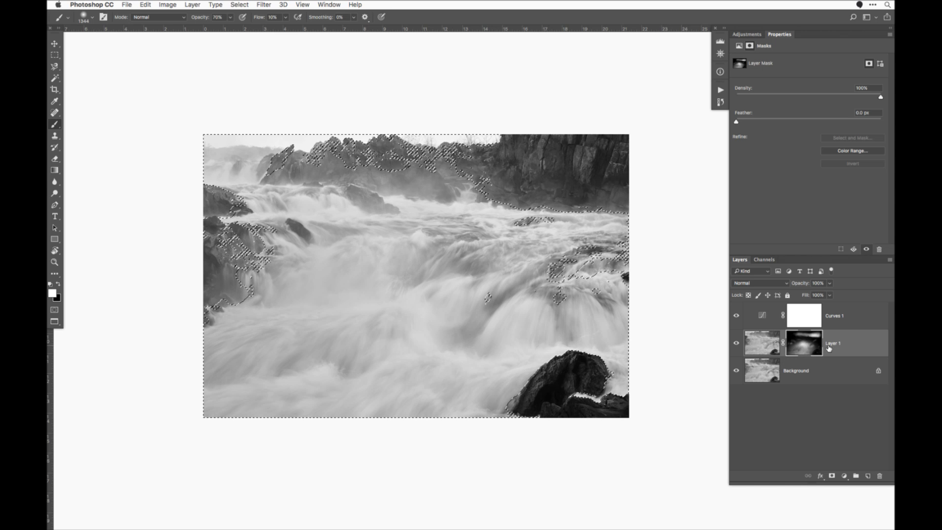
pyautogui.press('super+h')
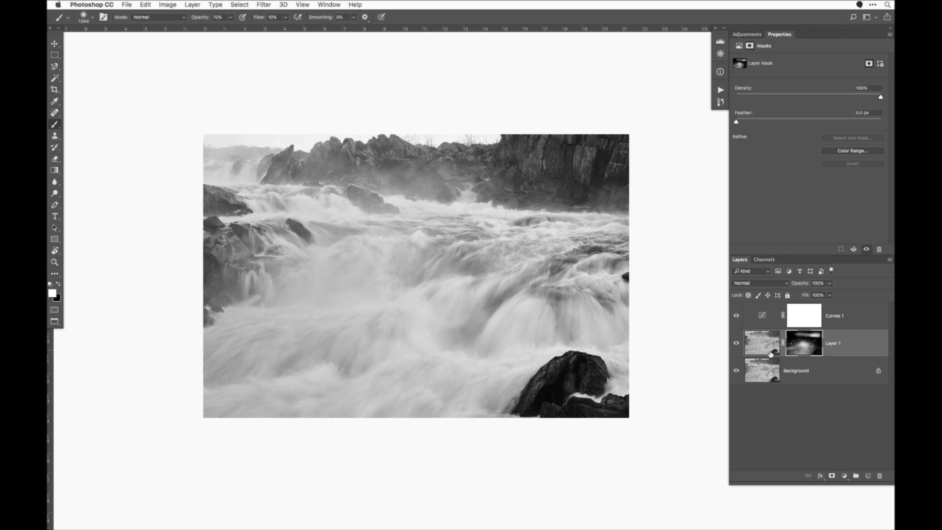
# Step: Paint white on Layer 1's mask over the left-bank rocks and lower-left water, checking the mask alone and disabled
pyautogui.keyDown('alt'); pyautogui.click(804, 342); pyautogui.keyUp('alt')
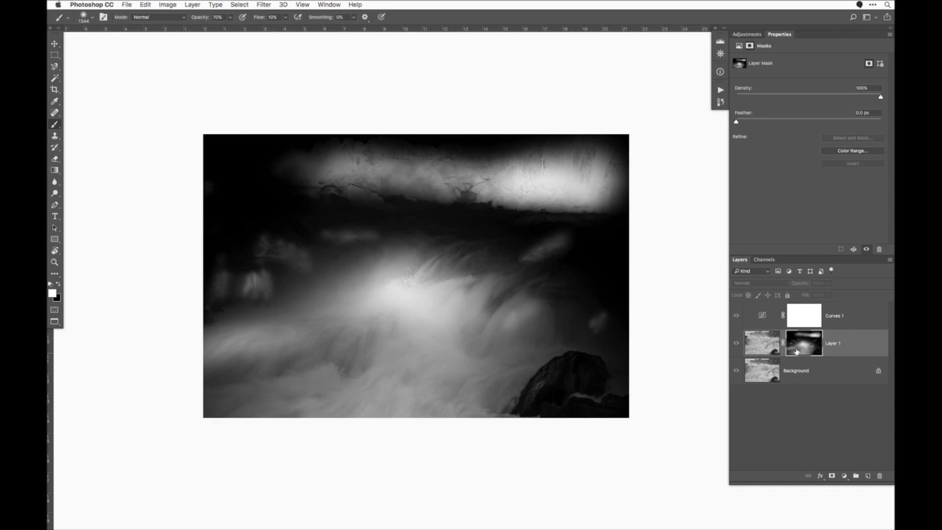
pyautogui.click(773, 352)
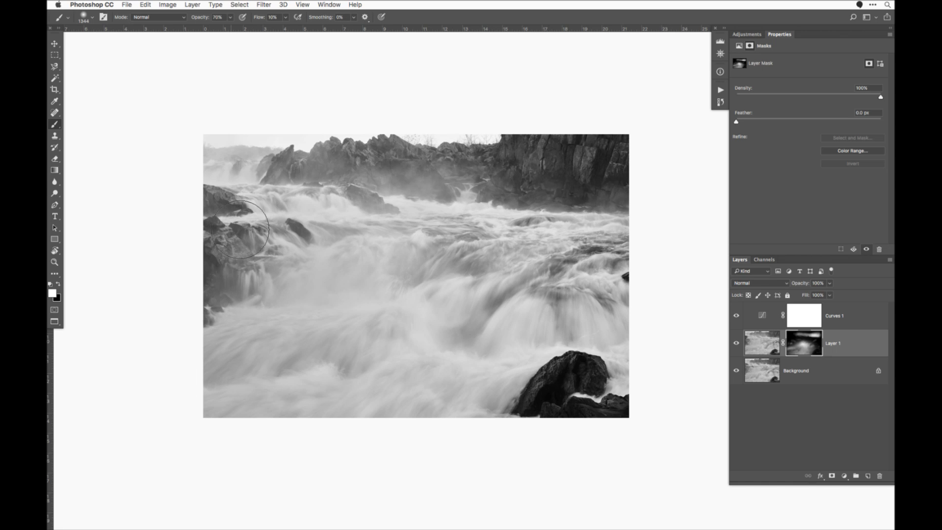
pyautogui.keyDown('shift'); pyautogui.click(788, 356); pyautogui.keyUp('shift')
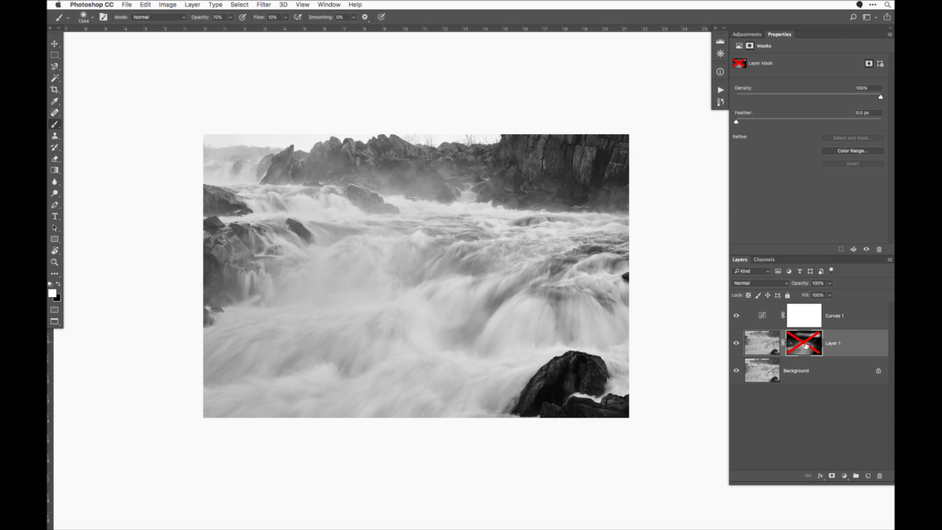
pyautogui.keyDown('shift'); pyautogui.click(789, 355); pyautogui.keyUp('shift')
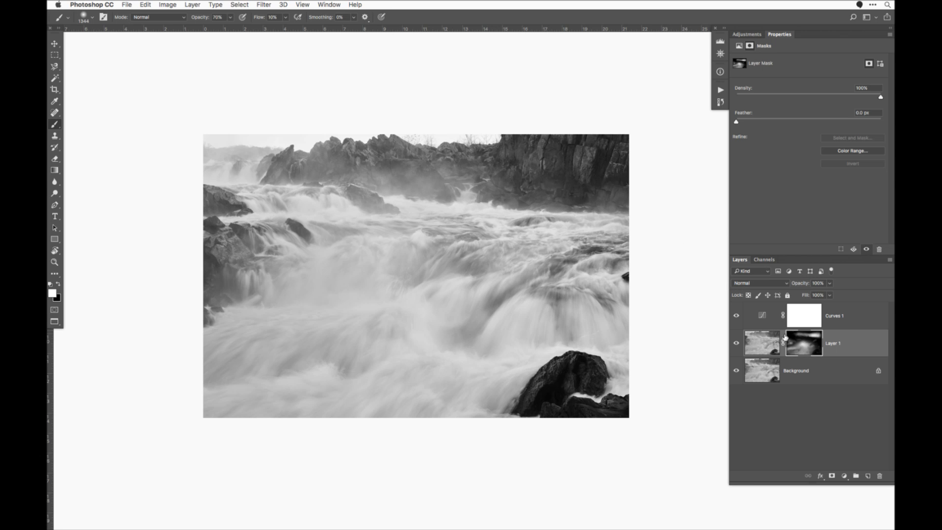
# Step: Compare the image with Layer 1 hidden, its mask viewed alone and its mask disabled, returning to the blended image
pyautogui.click(737, 343)
pyautogui.click(736, 344)
pyautogui.click(733, 344)
pyautogui.click(734, 346)
pyautogui.click(734, 346)
pyautogui.click(736, 348)
pyautogui.keyDown('alt'); pyautogui.click(810, 342); pyautogui.keyUp('alt')
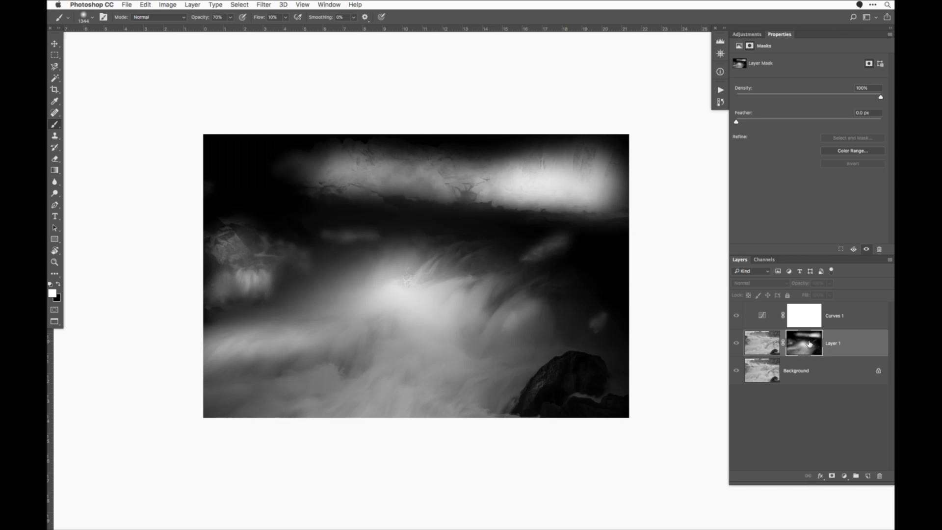
pyautogui.keyDown('alt'); pyautogui.click(809, 344); pyautogui.keyUp('alt')
pyautogui.keyDown('shift'); pyautogui.click(803, 346); pyautogui.keyUp('shift')
pyautogui.press('super+z')
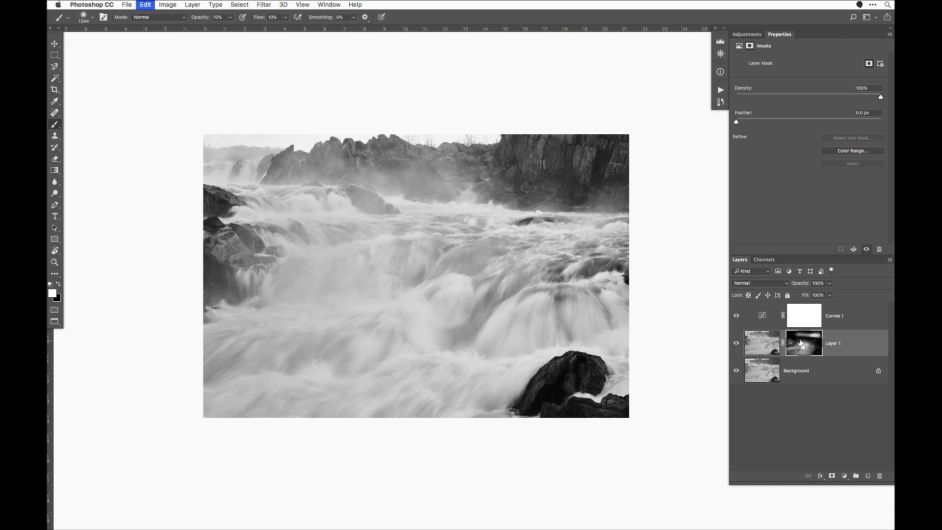
pyautogui.click(737, 344)
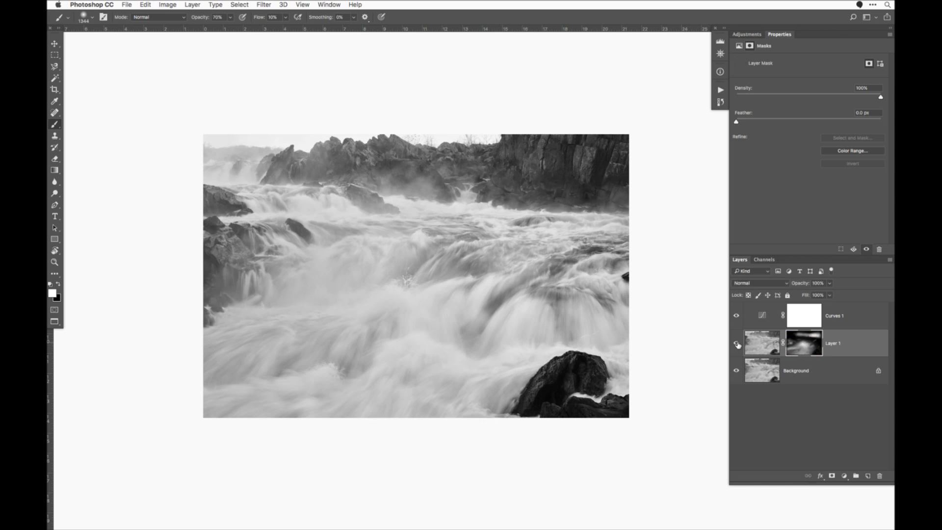
pyautogui.click(737, 345)
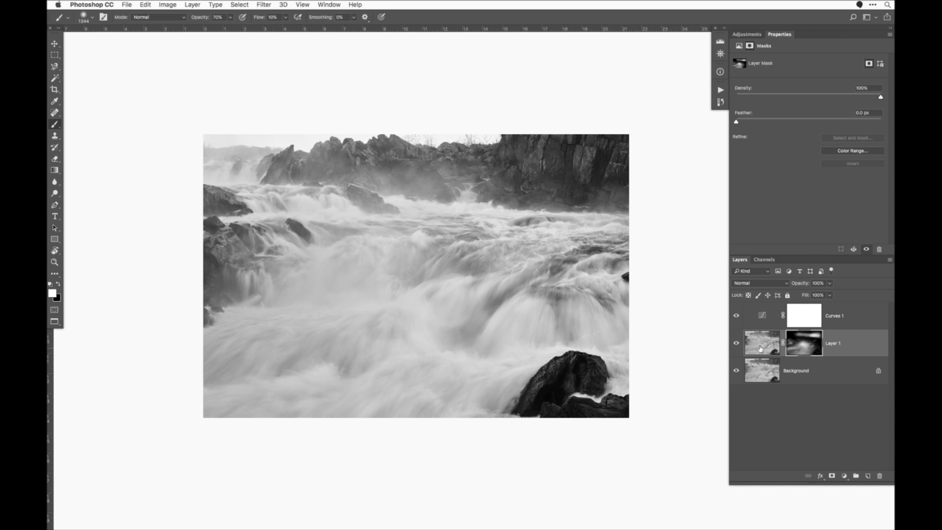
# Step: Set Layer 1's blend mode to Lighten and check its effect by hiding and showing the layer
pyautogui.click(765, 287)
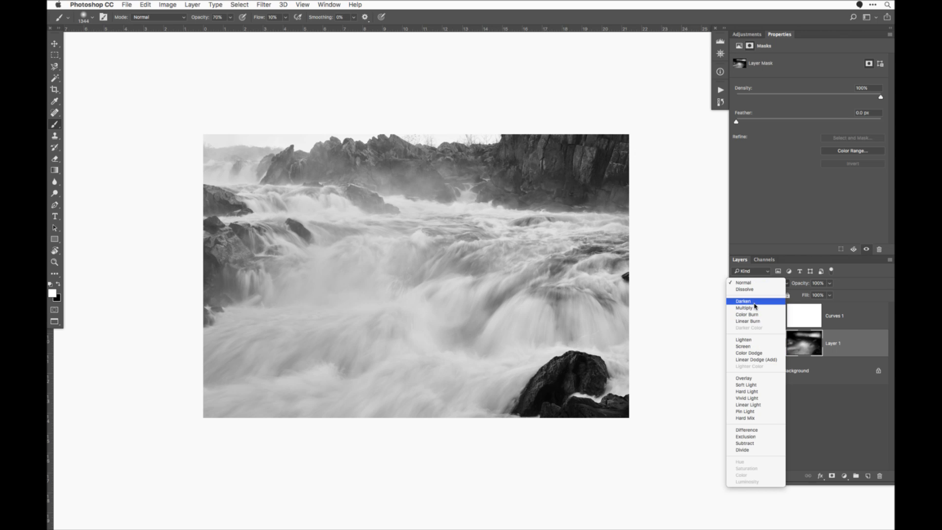
pyautogui.click(768, 340)
pyautogui.click(737, 344)
pyautogui.click(737, 344)
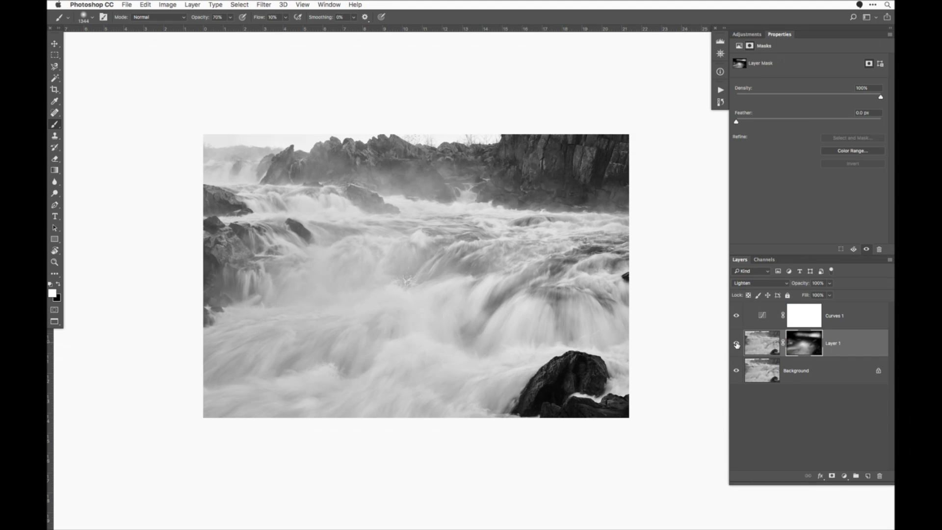
# Step: Examine the water and rocks with Layer 1 repeatedly hidden and shown, leaving the layer visible
pyautogui.click(737, 347)
pyautogui.click(736, 346)
pyautogui.click(735, 346)
pyautogui.click(736, 345)
pyautogui.click(736, 346)
pyautogui.click(736, 346)
pyautogui.click(736, 345)
pyautogui.click(736, 345)
pyautogui.click(737, 343)
pyautogui.click(737, 343)
pyautogui.click(736, 344)
pyautogui.click(737, 343)
pyautogui.click(737, 344)
pyautogui.click(737, 344)
pyautogui.click(737, 343)
pyautogui.click(737, 343)
pyautogui.click(737, 345)
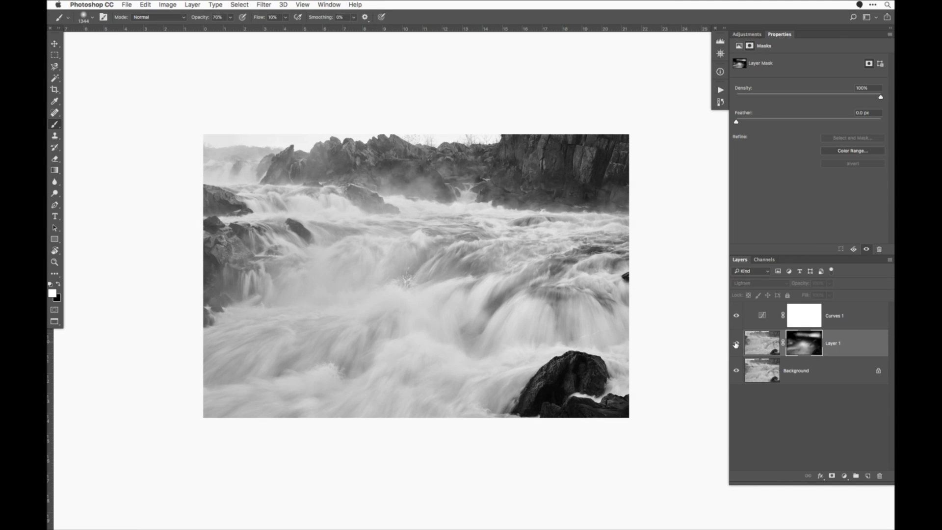
pyautogui.click(736, 345)
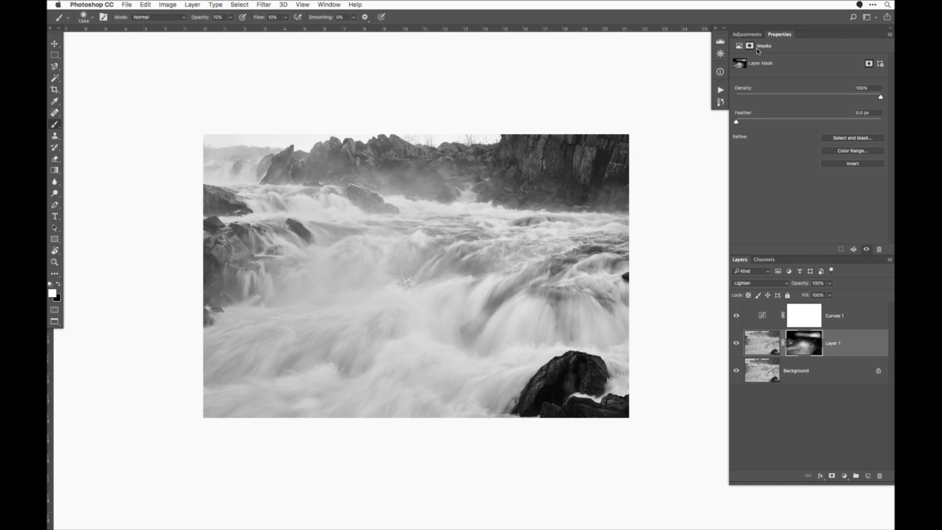
# Step: Add a second Curves adjustment layer above Curves 1 and raise its highlights and midtones, with a point at input 37, output 52
pyautogui.click(747, 34)
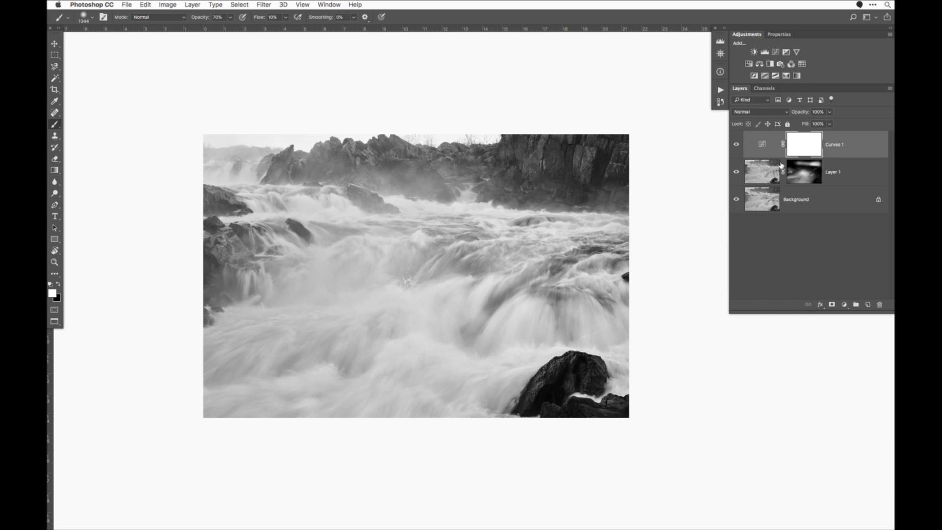
pyautogui.click(776, 52)
pyautogui.moveTo(836, 122); pyautogui.dragTo(842, 85)
pyautogui.click(772, 181)
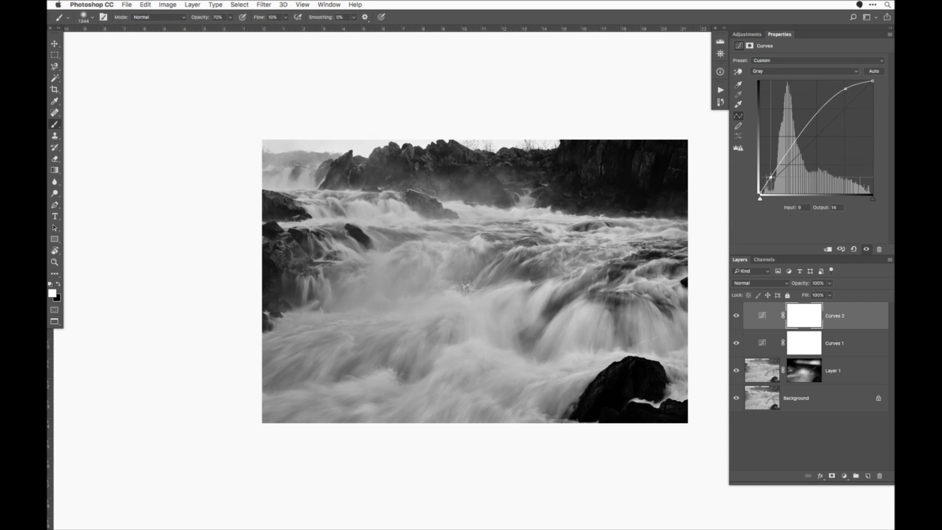
pyautogui.moveTo(805, 139); pyautogui.dragTo(802, 134)
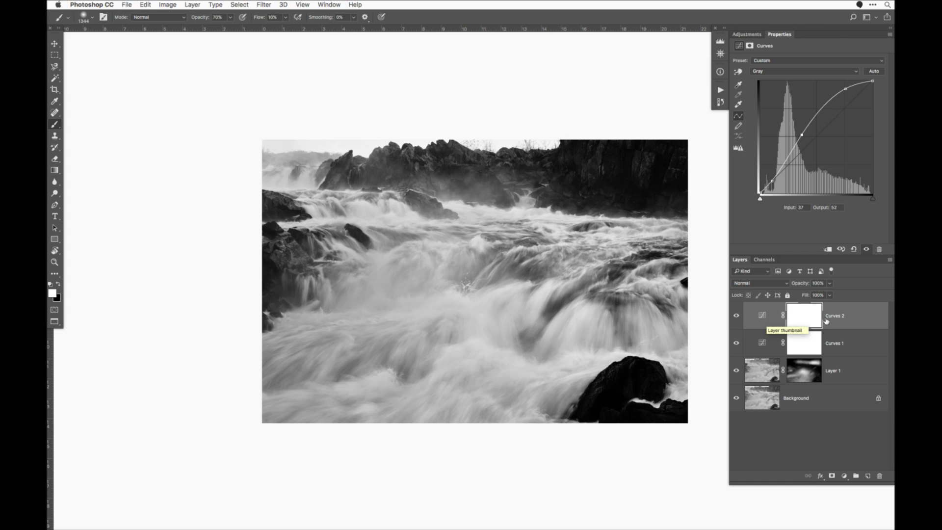
# Step: Strengthen the Curves 2 darkening with a midtone point at input 40, output 58 and a higher upper point, comparing with the layer hidden
pyautogui.moveTo(802, 135); pyautogui.dragTo(803, 126)
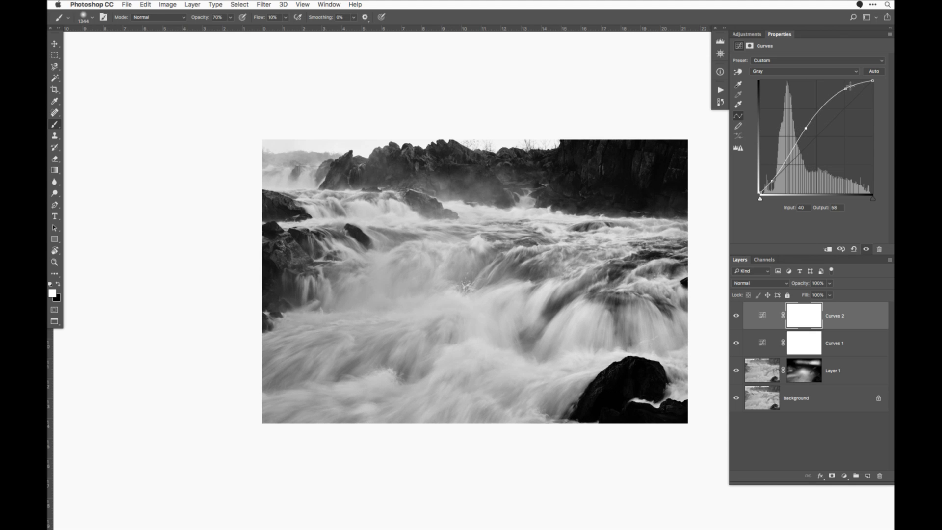
pyautogui.moveTo(846, 89); pyautogui.dragTo(845, 86)
pyautogui.click(736, 316)
pyautogui.click(738, 316)
# Step: Invert the Curves 2 mask to black and load the Gray channel's luminosity as a selection while that mask is temporarily disabled
pyautogui.click(809, 316)
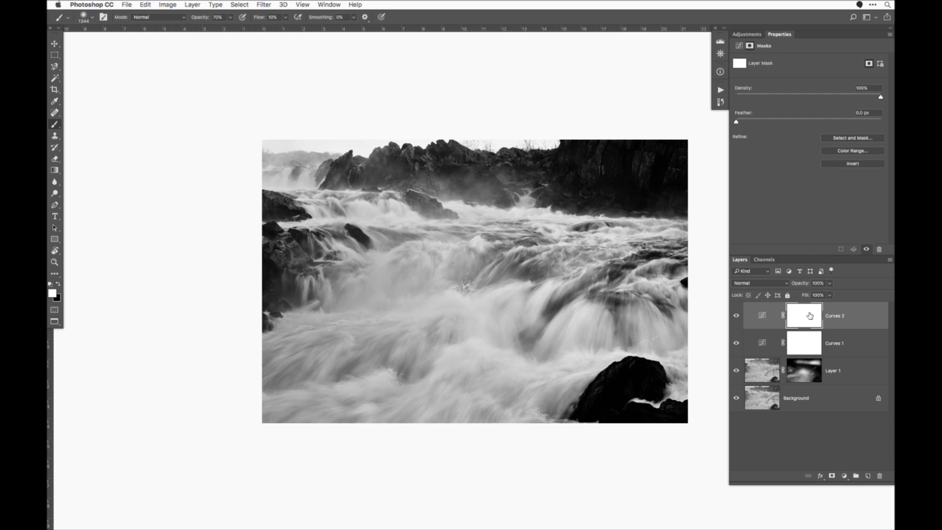
pyautogui.press('super+i')
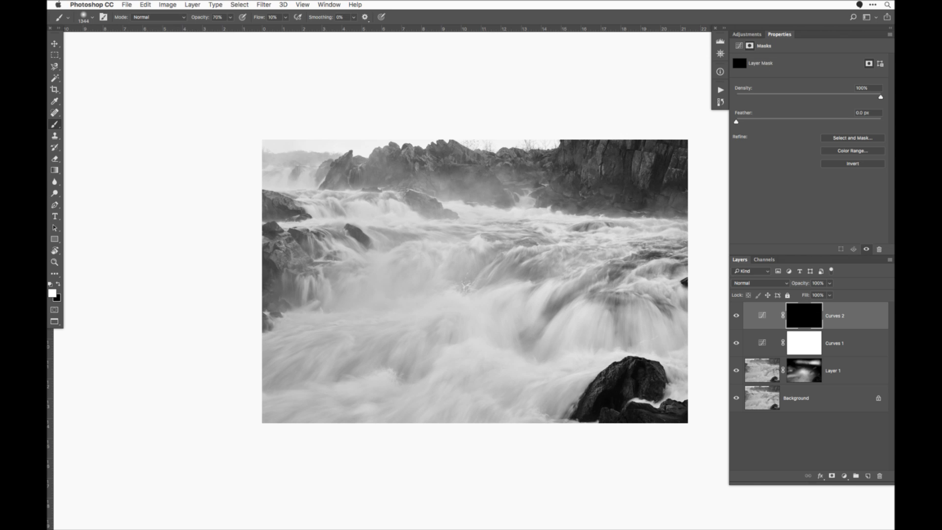
pyautogui.keyDown('shift'); pyautogui.click(804, 317); pyautogui.keyUp('shift')
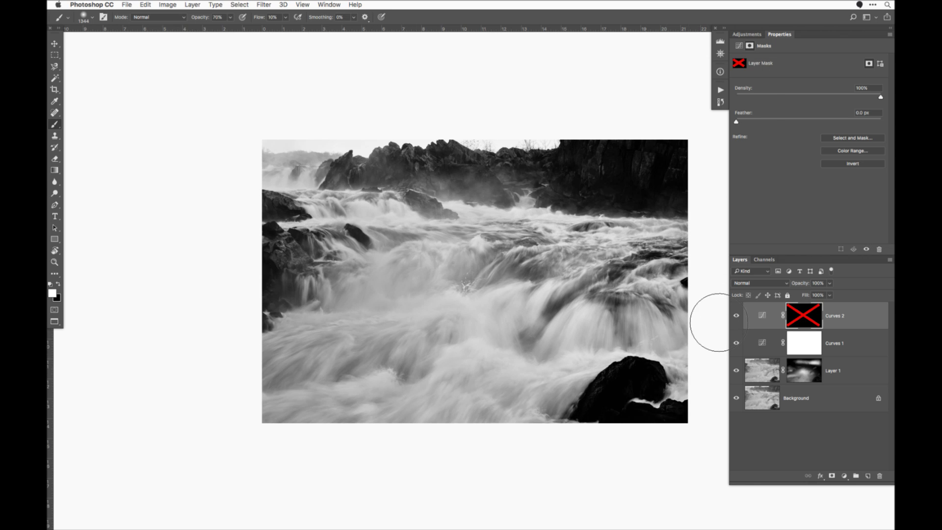
pyautogui.click(764, 260)
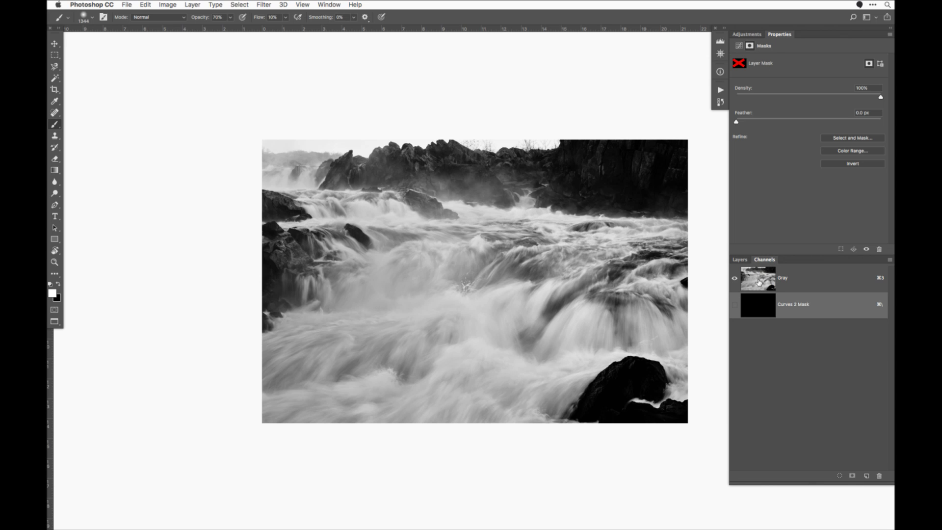
pyautogui.keyDown('super'); pyautogui.click(760, 276); pyautogui.keyUp('super')
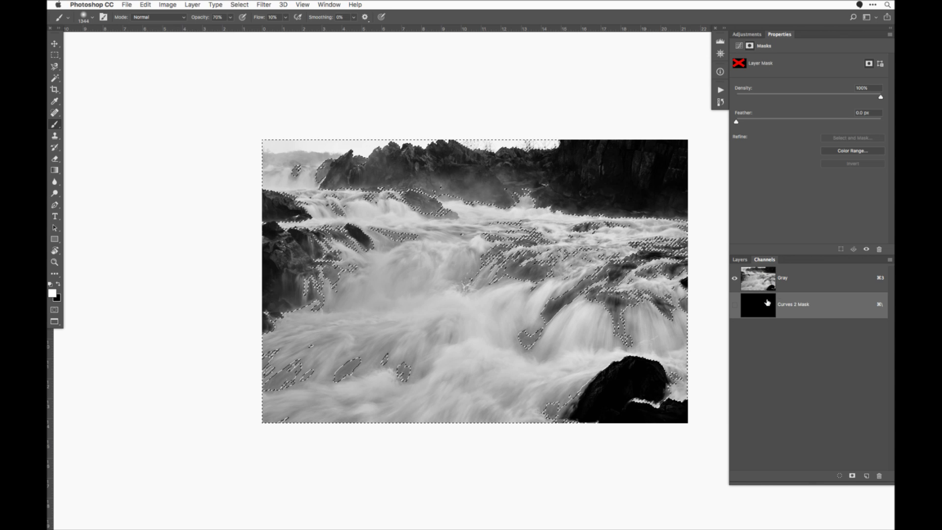
pyautogui.click(741, 260)
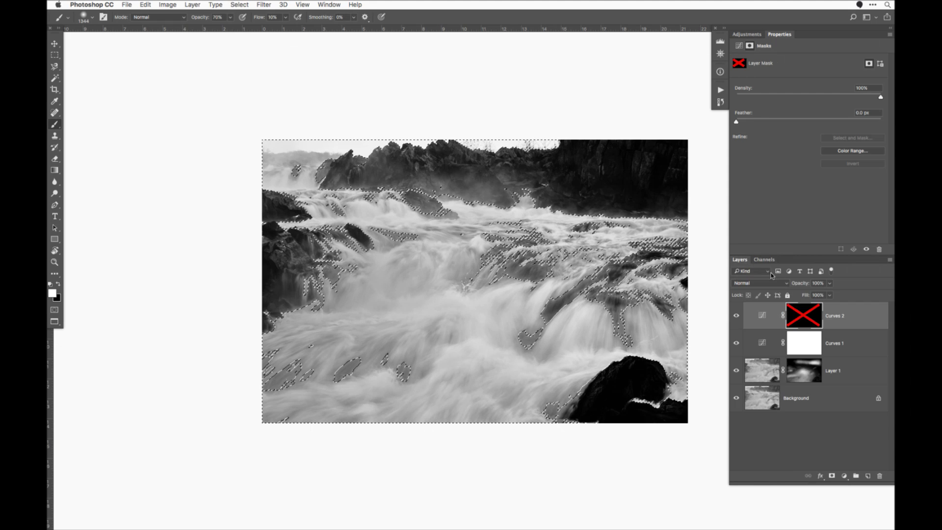
pyautogui.keyDown('shift'); pyautogui.click(805, 317); pyautogui.keyUp('shift')
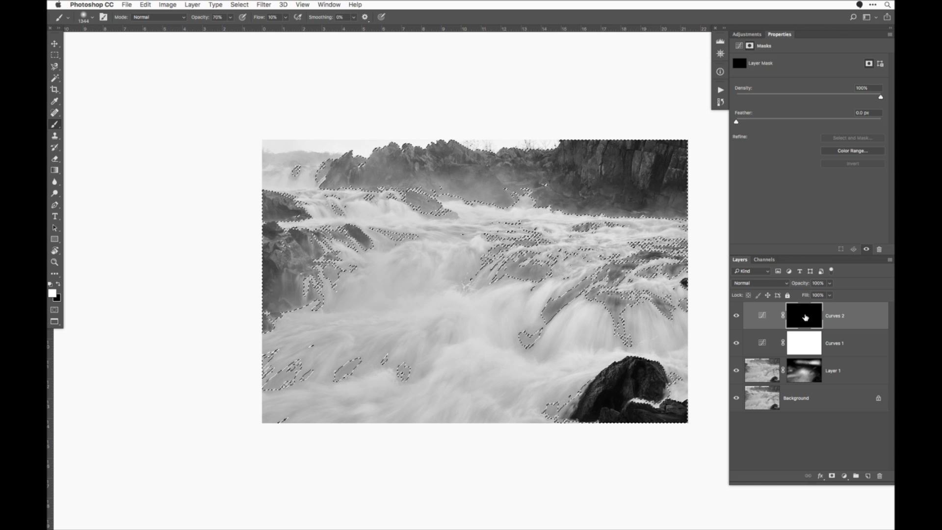
# Step: Hide the selection edges and paint white over the lower water on the Curves 2 mask at 70% opacity and 10% flow
pyautogui.press('super+m')
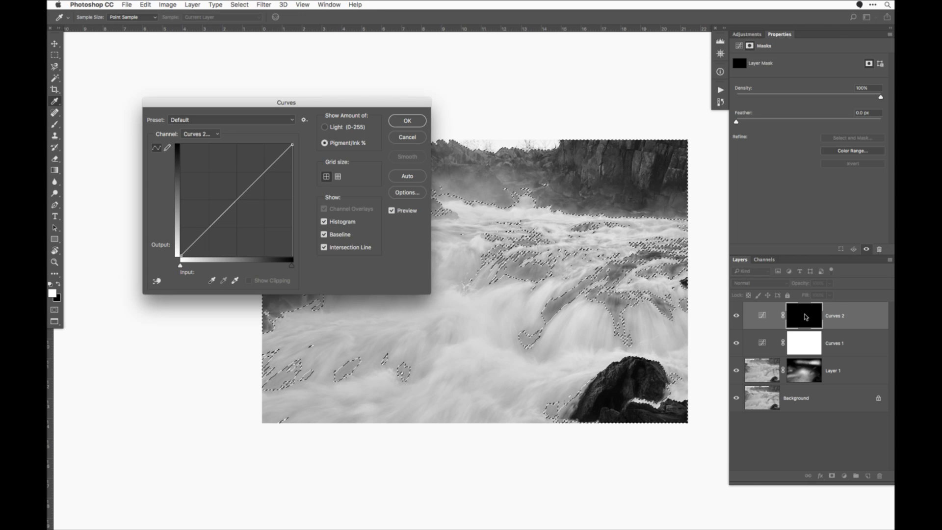
pyautogui.press('Escape')
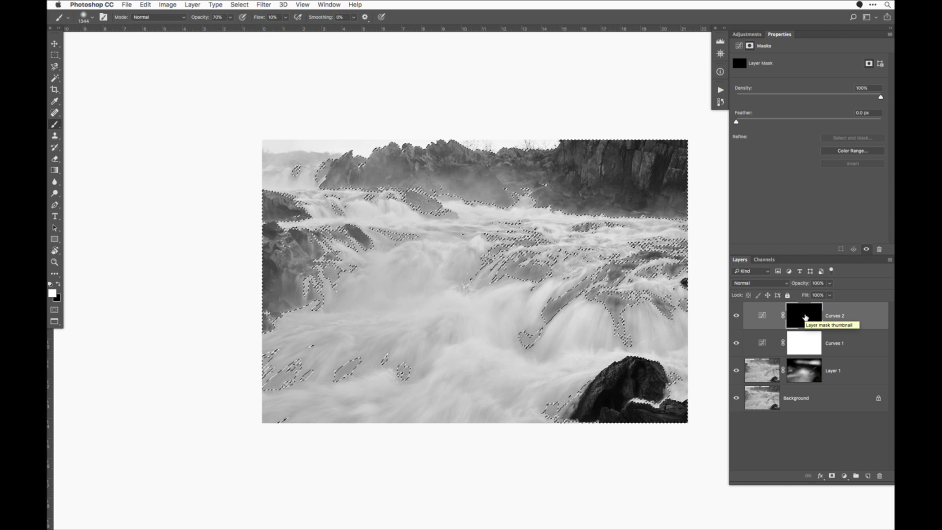
pyautogui.press('super+d')
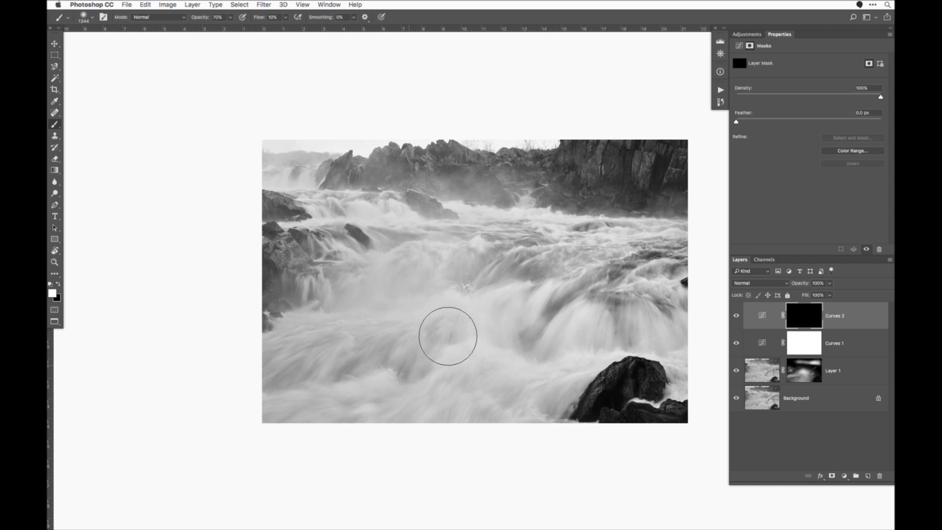
pyautogui.moveTo(496, 353)
pyautogui.mouseDown()
pyautogui.moveTo(530, 389)
pyautogui.moveTo(493, 334)
pyautogui.moveTo(568, 331)
pyautogui.moveTo(541, 375)
pyautogui.mouseUp()
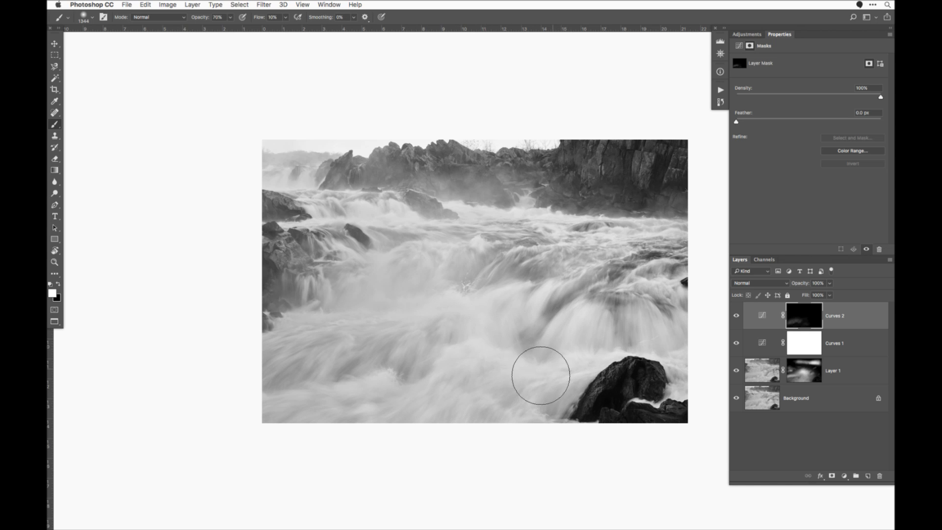
pyautogui.keyDown('alt'); pyautogui.click(808, 319); pyautogui.keyUp('alt')
pyautogui.moveTo(343, 391); pyautogui.dragTo(388, 391)
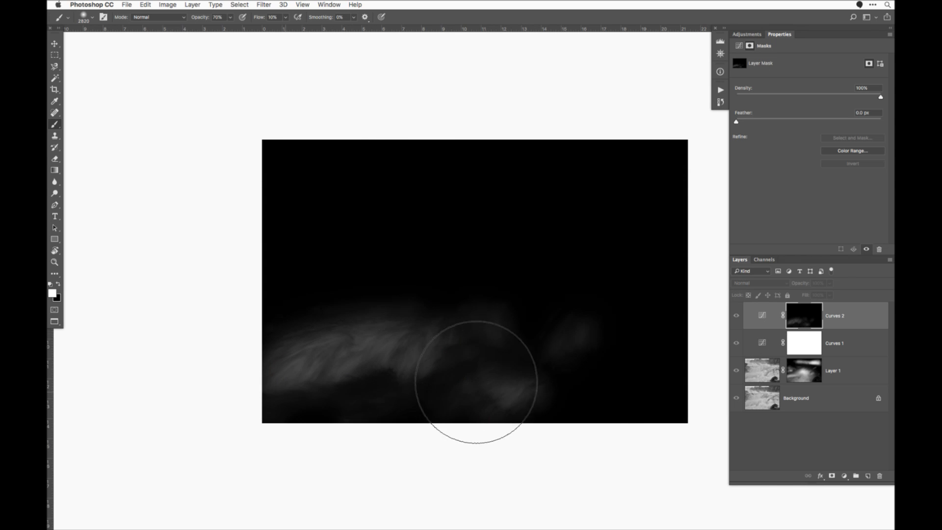
pyautogui.moveTo(476, 382)
pyautogui.mouseDown()
pyautogui.moveTo(389, 326)
pyautogui.moveTo(491, 353)
pyautogui.mouseUp()
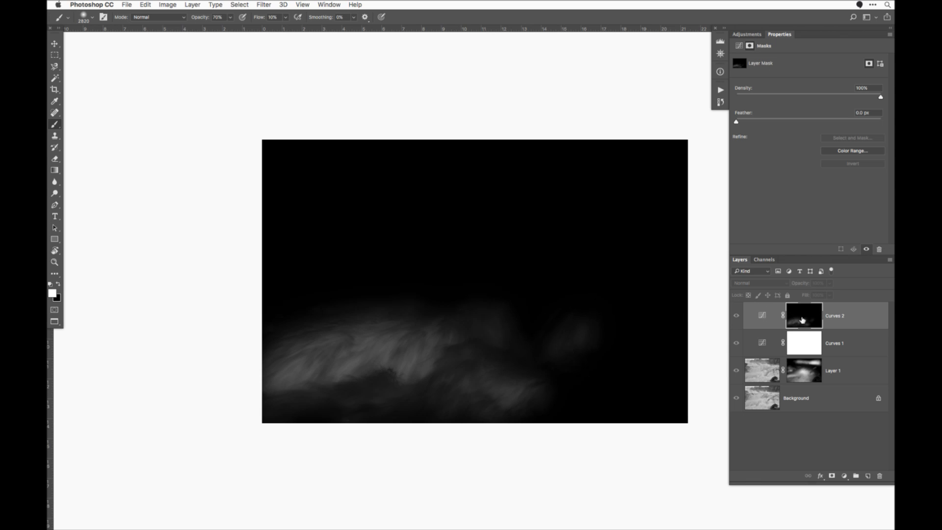
pyautogui.keyDown('alt'); pyautogui.click(774, 313); pyautogui.keyUp('alt')
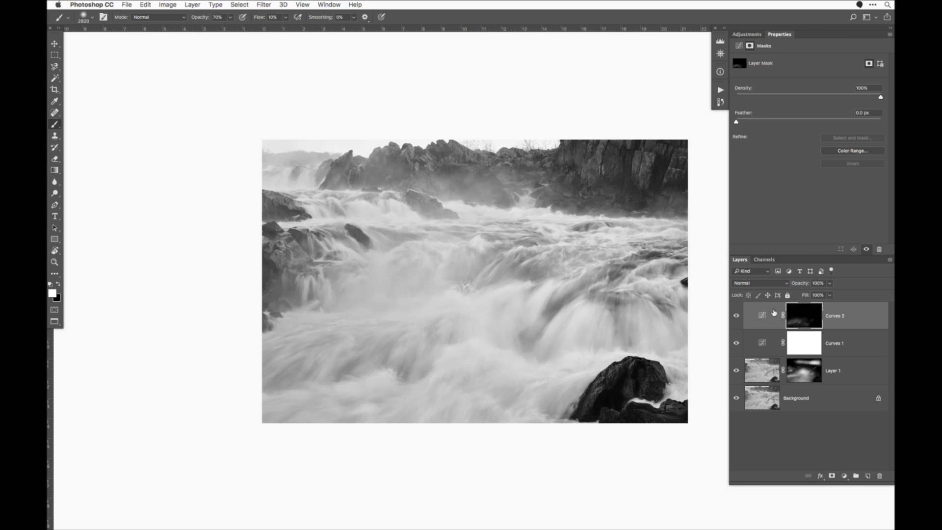
pyautogui.moveTo(456, 326); pyautogui.dragTo(422, 326)
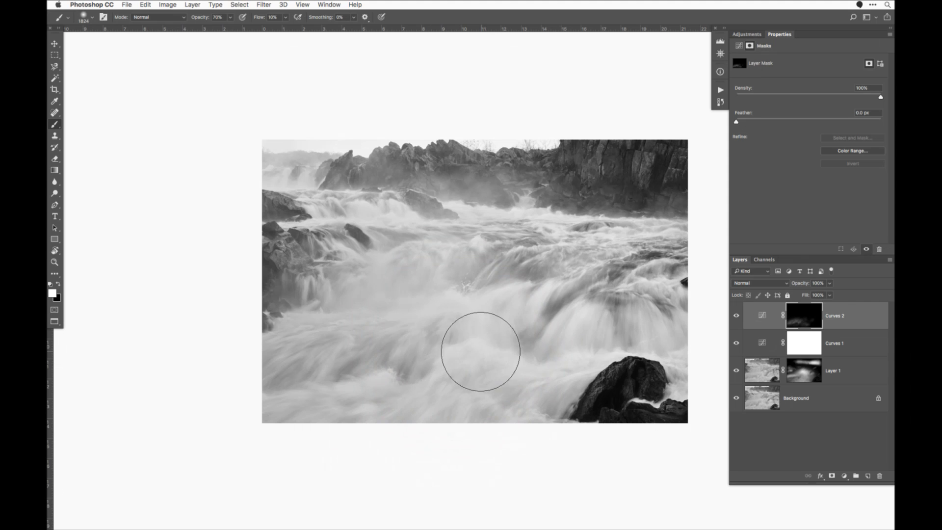
# Step: Paint the middle and upper water into the Curves 2 mask at 20% opacity and 40% flow, comparing with the mask disabled
pyautogui.keyDown('shift'); pyautogui.click(811, 311); pyautogui.keyUp('shift')
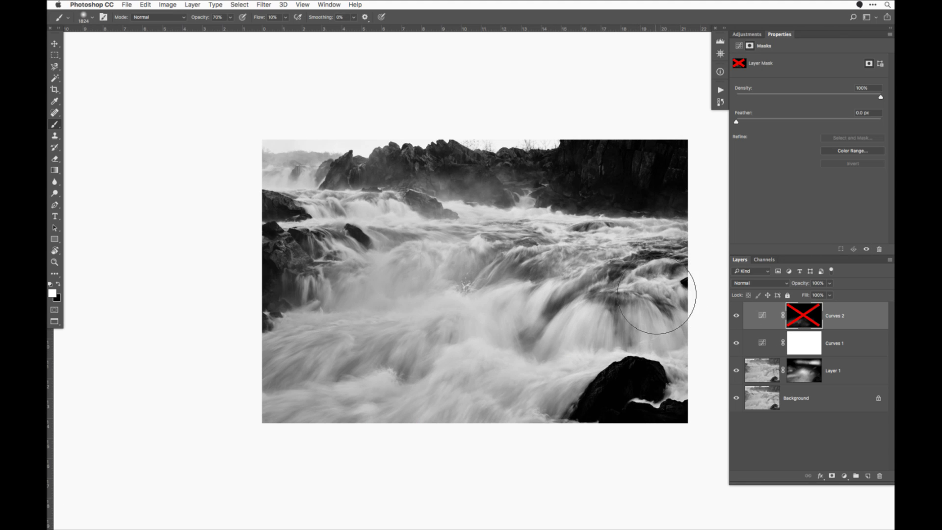
pyautogui.keyDown('shift'); pyautogui.click(808, 316); pyautogui.keyUp('shift')
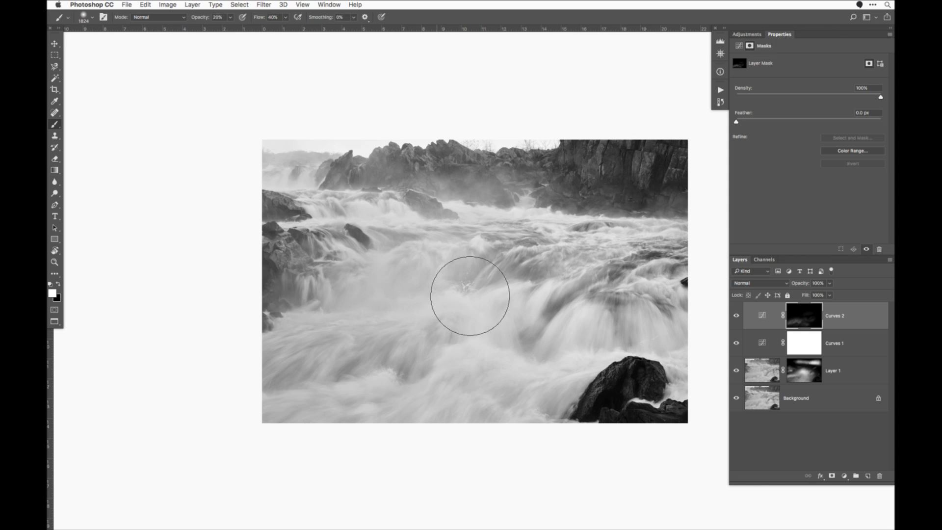
pyautogui.moveTo(420, 295)
pyautogui.mouseDown()
pyautogui.moveTo(512, 338)
pyautogui.moveTo(551, 274)
pyautogui.mouseUp()
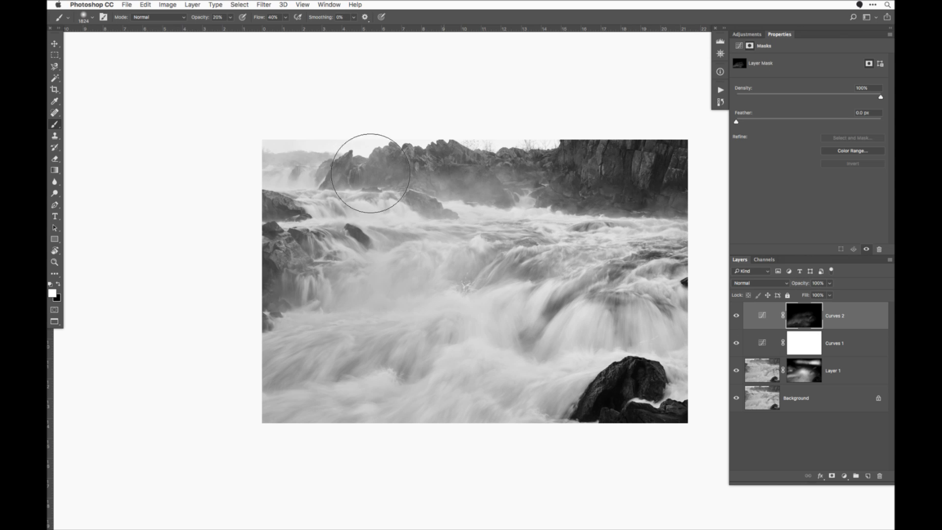
pyautogui.keyDown('shift'); pyautogui.click(805, 319); pyautogui.keyUp('shift')
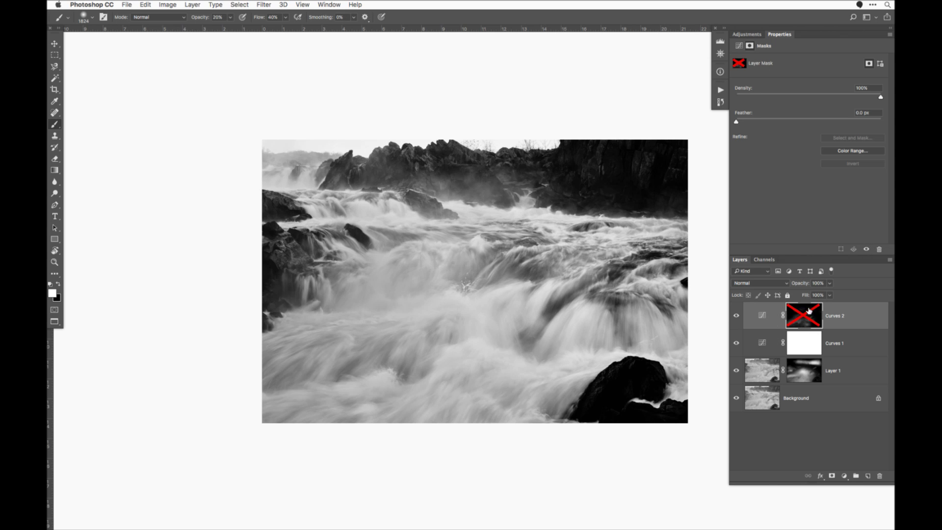
pyautogui.keyDown('shift'); pyautogui.click(804, 315); pyautogui.keyUp('shift')
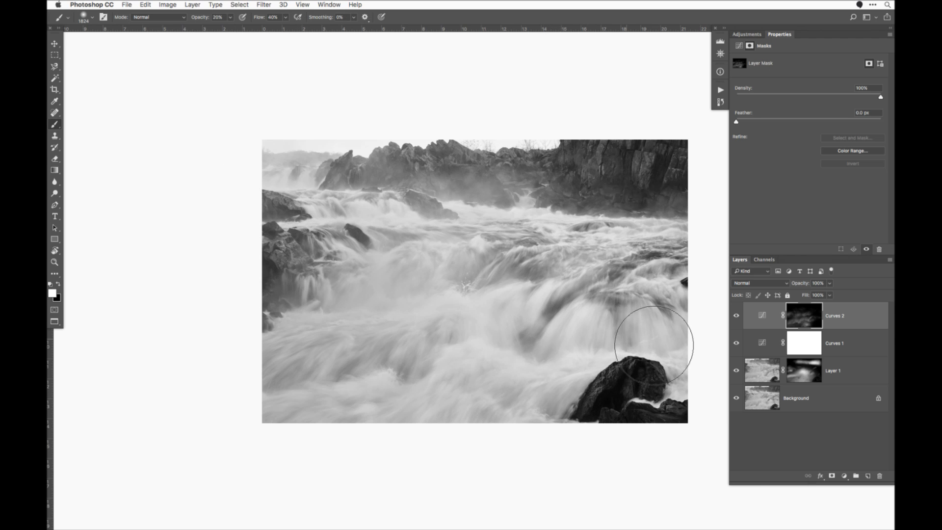
# Step: Examine the Curves 2 mask on its own and compare the water with the Curves 2 layer hidden and shown
pyautogui.keyDown('alt'); pyautogui.click(806, 319); pyautogui.keyUp('alt')
pyautogui.keyDown('alt'); pyautogui.click(805, 318); pyautogui.keyUp('alt')
pyautogui.click(736, 317)
pyautogui.click(736, 316)
pyautogui.click(736, 317)
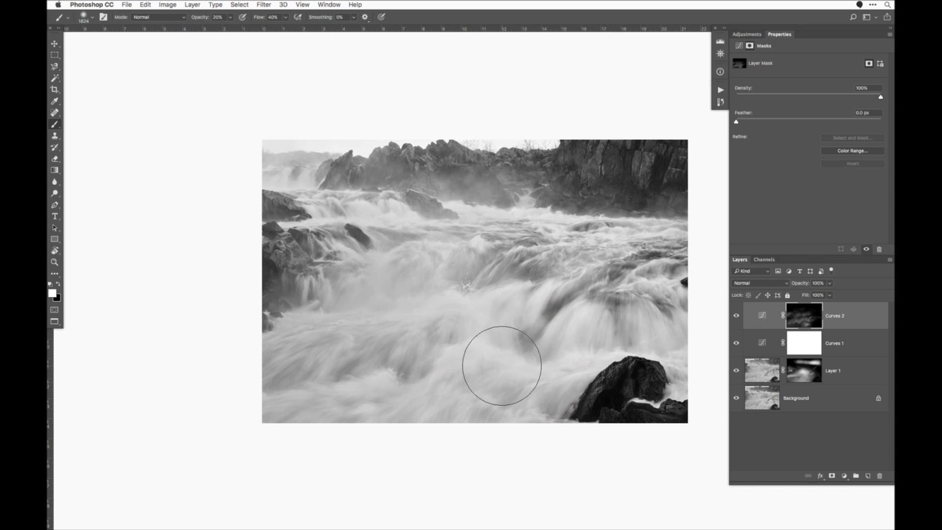
pyautogui.moveTo(501, 361); pyautogui.dragTo(476, 362)
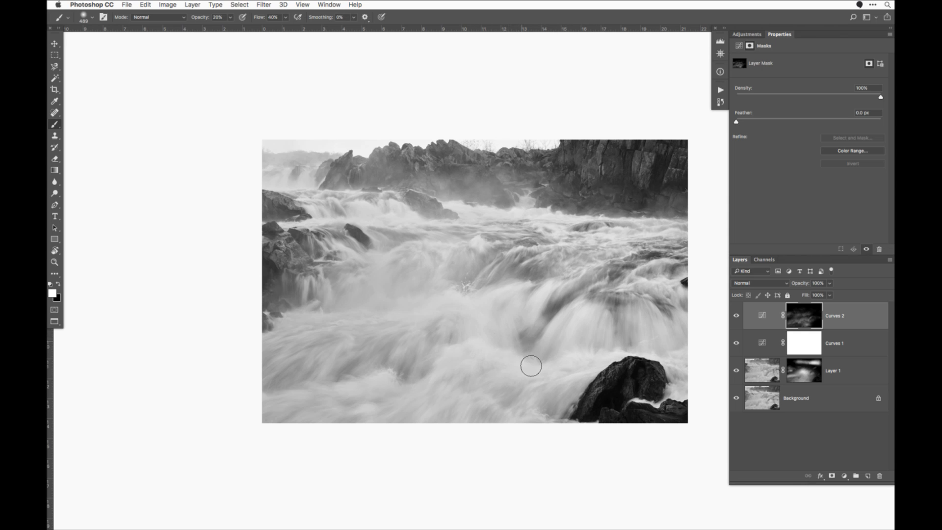
pyautogui.click(736, 317)
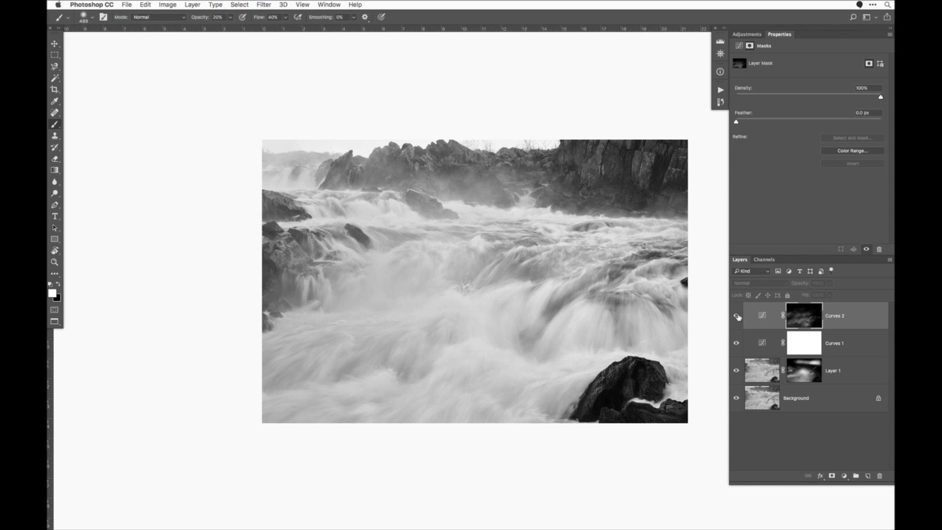
pyautogui.click(740, 316)
pyautogui.click(740, 316)
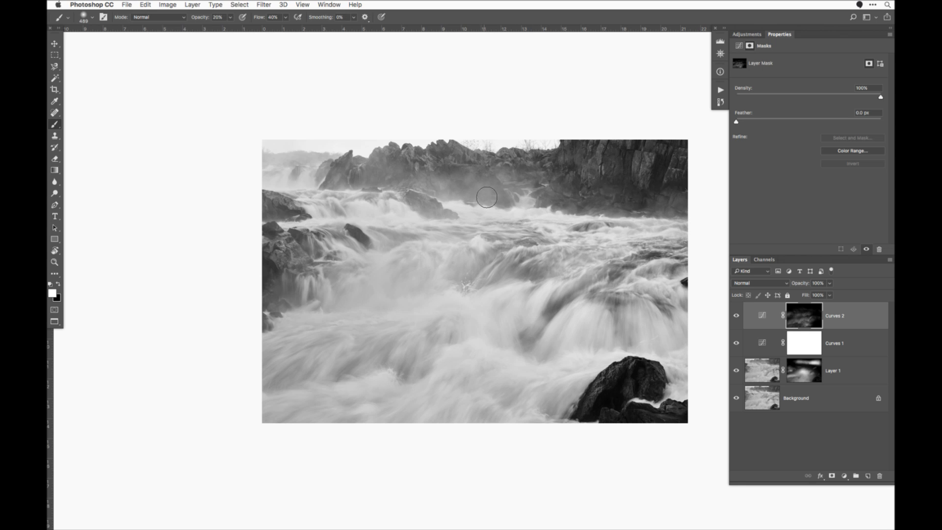
pyautogui.keyDown('alt'); pyautogui.click(812, 311); pyautogui.keyUp('alt')
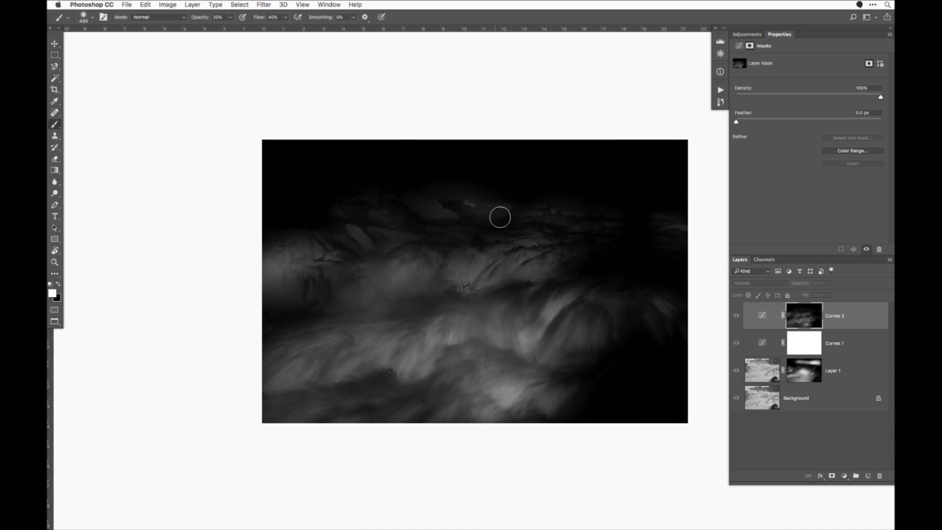
pyautogui.keyDown('alt'); pyautogui.click(807, 317); pyautogui.keyUp('alt')
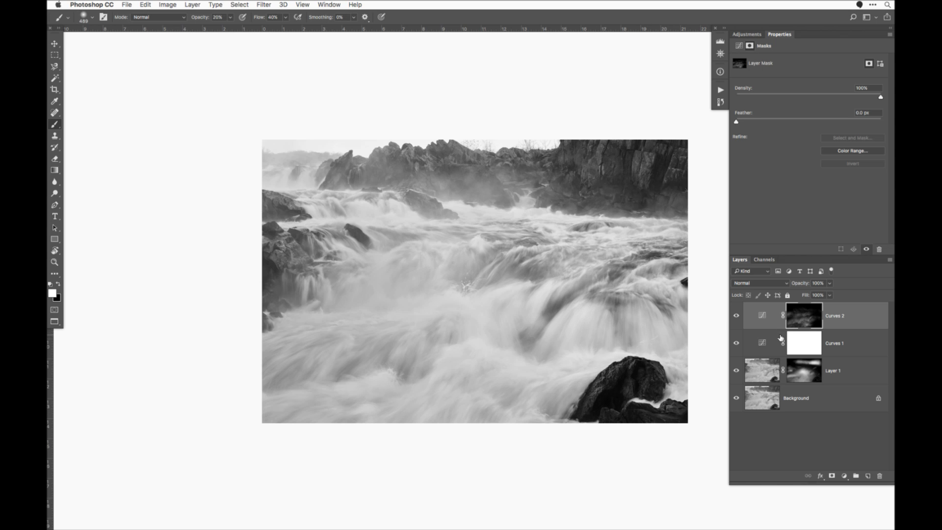
# Step: Drop the luminosity selection, display the Curves 2 curve and compare the image with that layer hidden and shown
pyautogui.moveTo(619, 386); pyautogui.dragTo(632, 386)
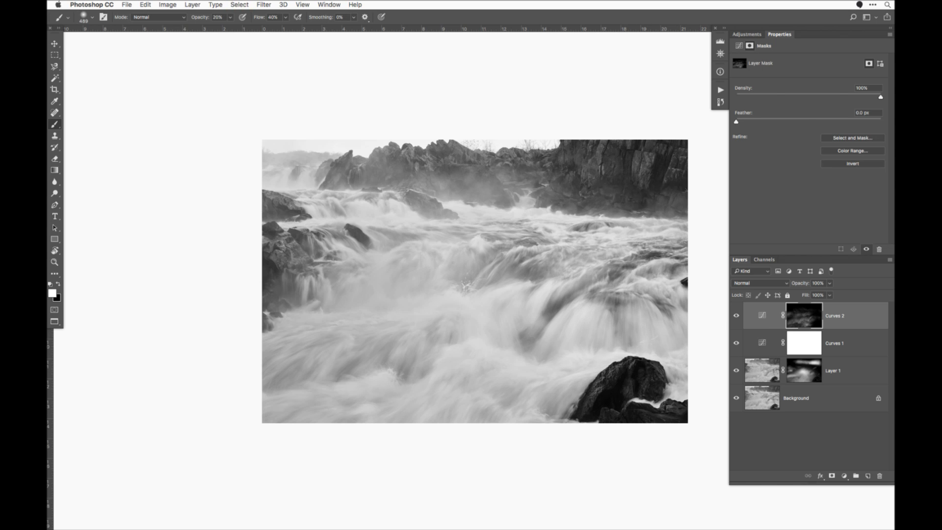
pyautogui.click(761, 316)
pyautogui.click(736, 316)
pyautogui.click(737, 315)
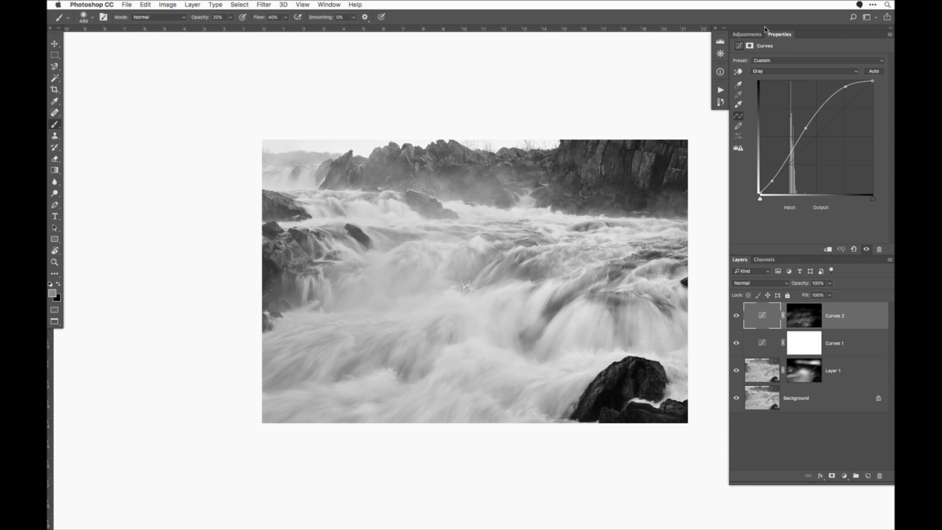
# Step: Add a Curves adjustment layer above Curves 2, lighten it with a point at input 80, output 60, and compare its effect on the foreground rock
pyautogui.click(747, 35)
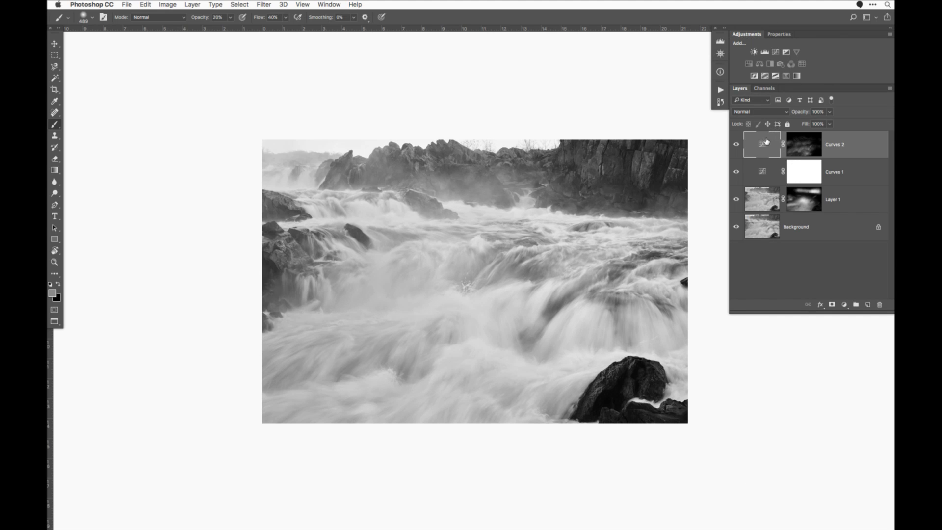
pyautogui.click(776, 53)
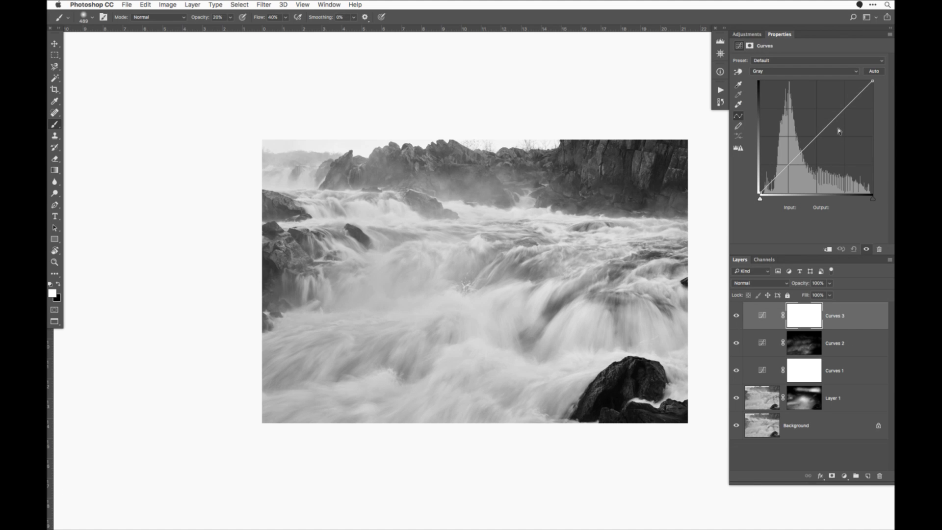
pyautogui.moveTo(839, 131)
pyautogui.mouseDown()
pyautogui.moveTo(855, 151)
pyautogui.moveTo(838, 116)
pyautogui.moveTo(850, 125)
pyautogui.mouseUp()
pyautogui.press('z')
pyautogui.click(653, 402)
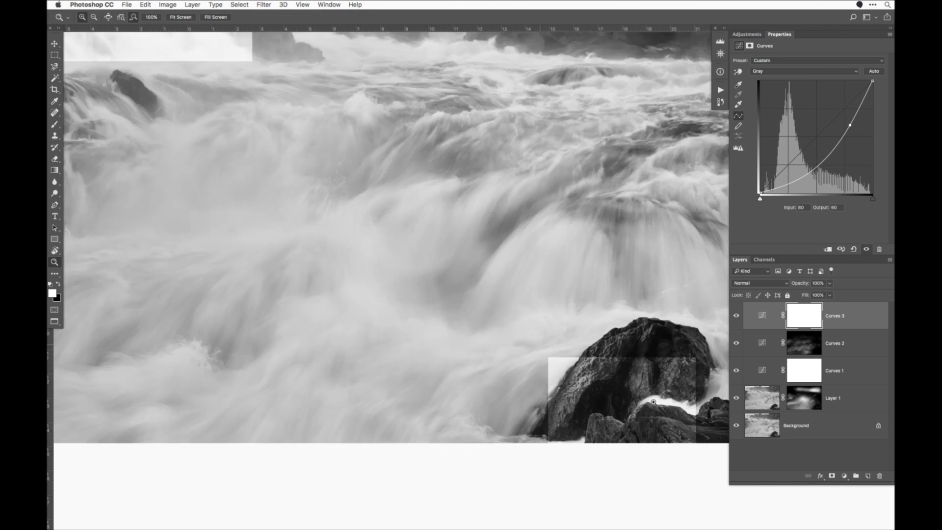
pyautogui.moveTo(653, 401); pyautogui.dragTo(572, 362)
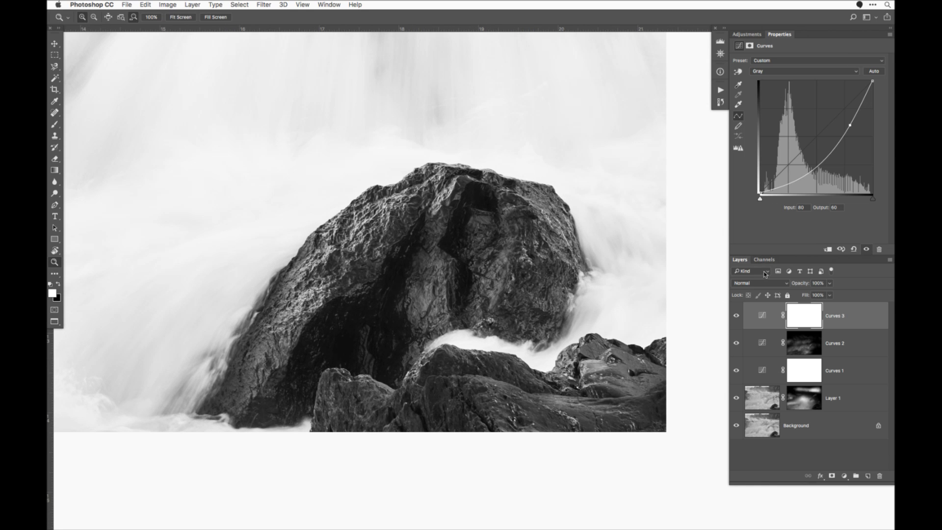
pyautogui.click(736, 317)
pyautogui.click(736, 316)
# Step: Reset the Curves 3 adjustment to its default straight curve
pyautogui.click(763, 323)
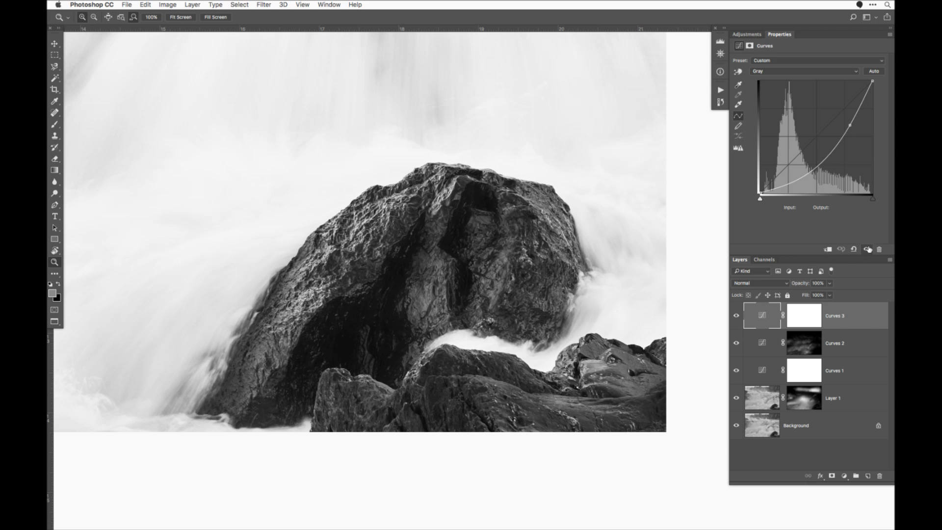
pyautogui.click(854, 251)
pyautogui.click(750, 279)
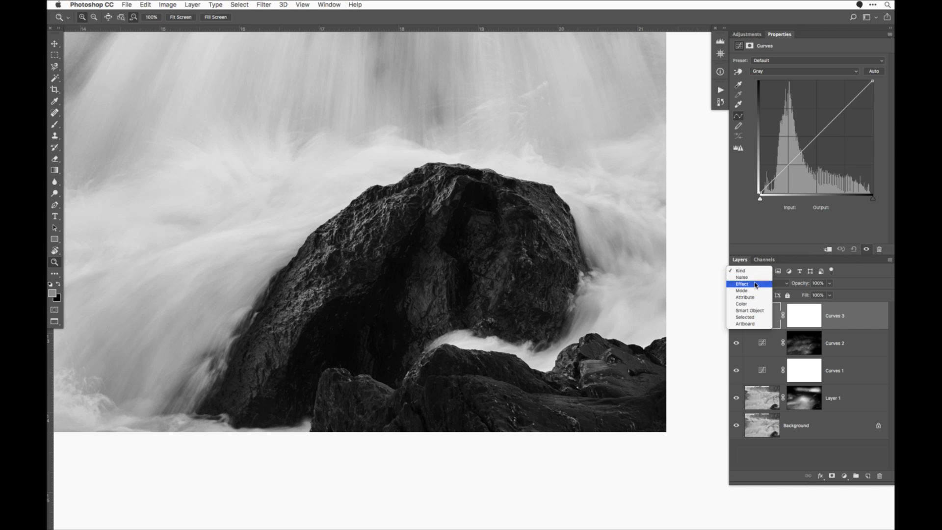
# Step: Try the Color Dodge blend mode on the Curves 3 layer, and settle on Screen
pyautogui.click(854, 289)
pyautogui.click(756, 287)
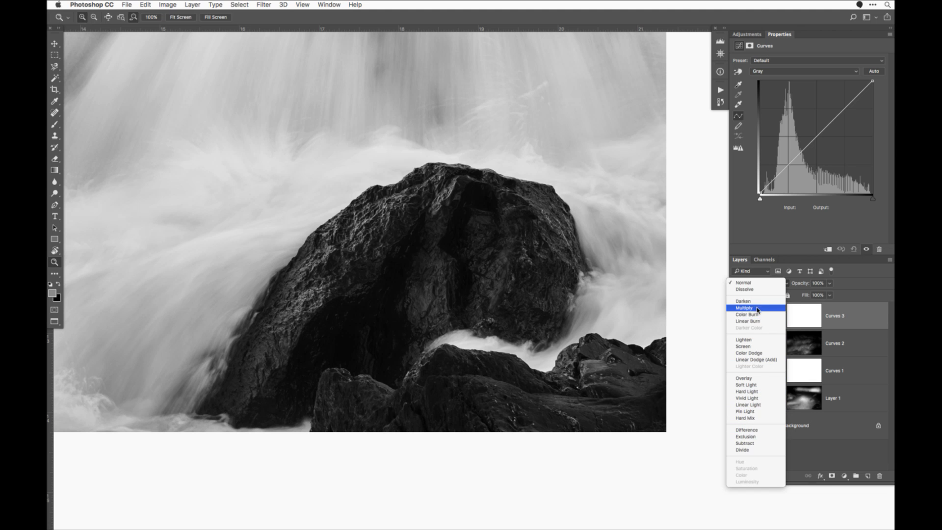
pyautogui.click(749, 353)
pyautogui.click(755, 284)
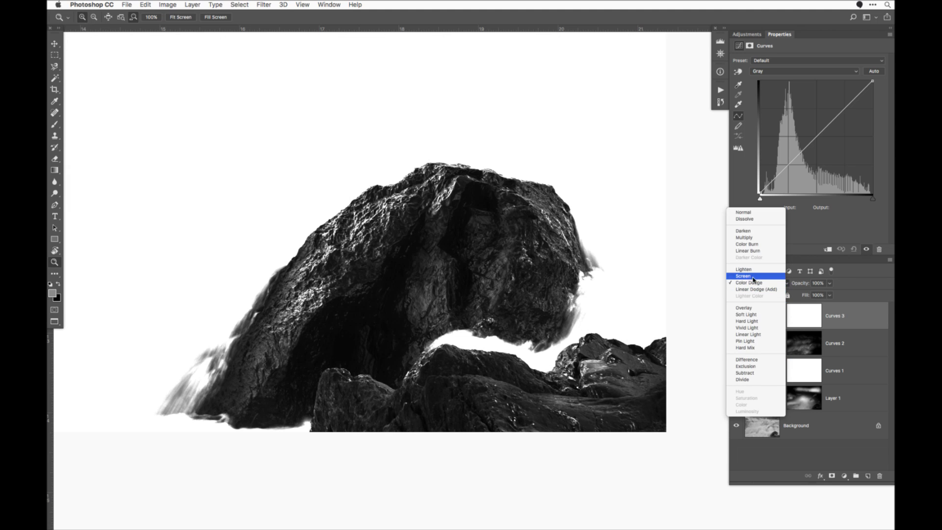
pyautogui.click(751, 276)
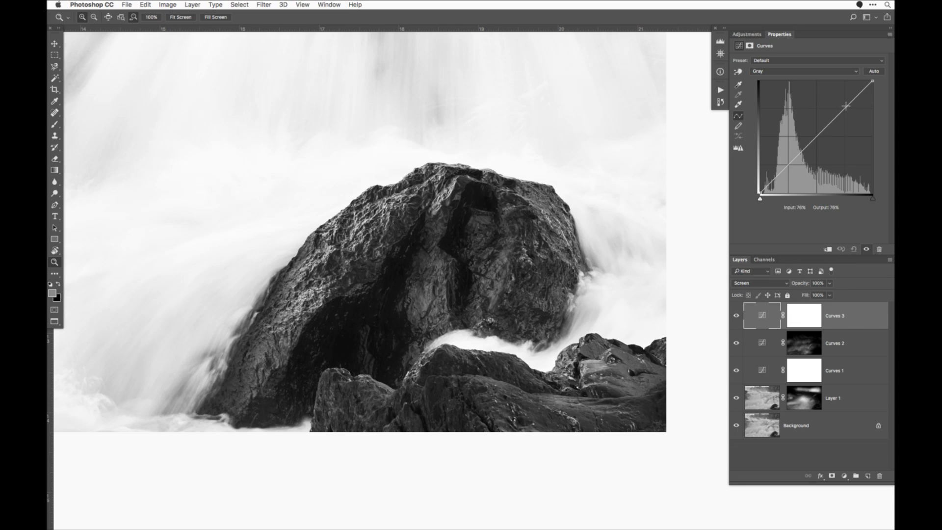
# Step: Shape the Curves 3 curve with points at input 83, output 67 and input 33, output 27, and compare the layer's effect
pyautogui.moveTo(846, 106)
pyautogui.mouseDown()
pyautogui.moveTo(854, 124)
pyautogui.moveTo(840, 94)
pyautogui.moveTo(854, 118)
pyautogui.mouseUp()
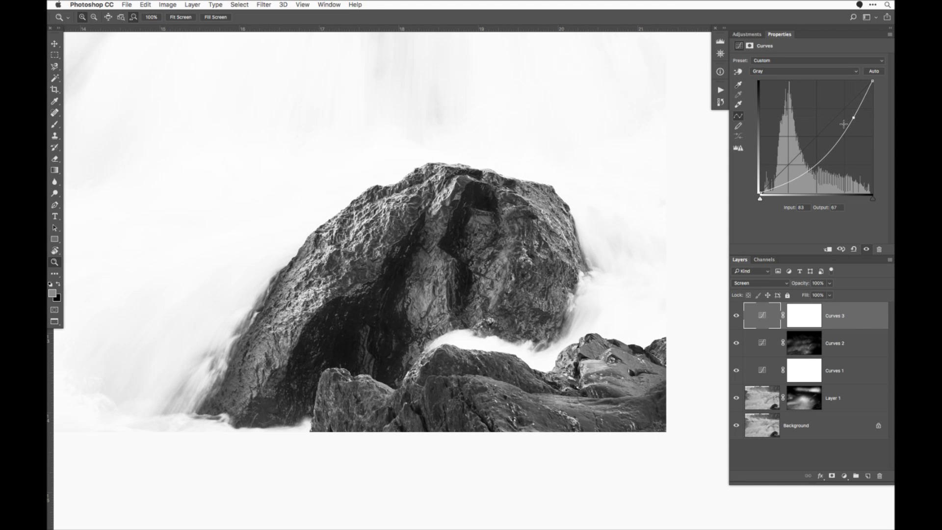
pyautogui.moveTo(798, 172); pyautogui.dragTo(797, 162)
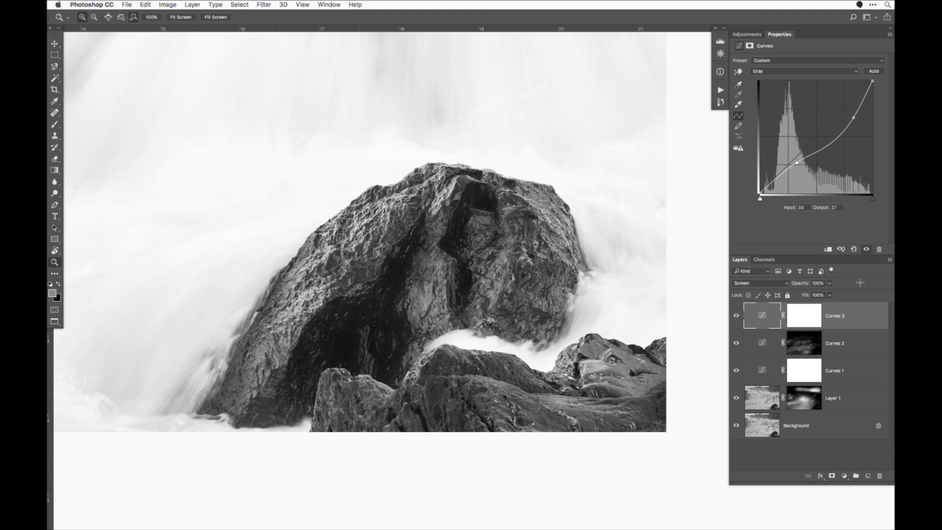
pyautogui.click(736, 315)
pyautogui.click(737, 316)
# Step: Invert the Curves 3 layer mask to black and temporarily disable the mask
pyautogui.click(805, 319)
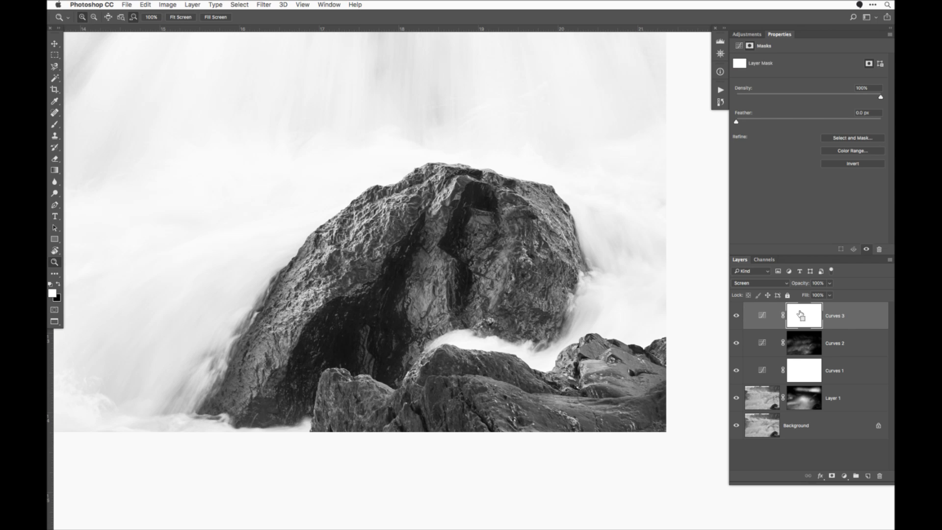
pyautogui.press('super+i')
pyautogui.keyDown('shift'); pyautogui.click(800, 317); pyautogui.keyUp('shift')
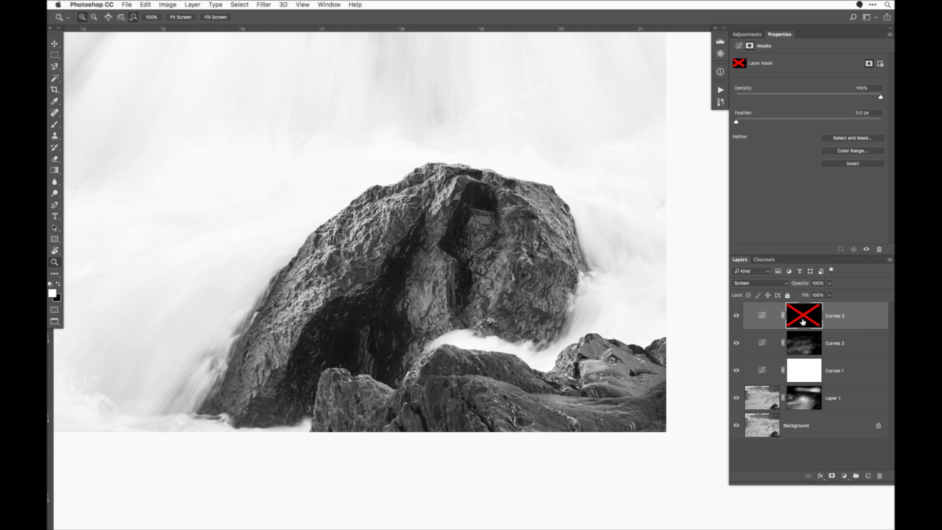
# Step: Load the inverted luminosity of the Gray channel as a selection with its outline hidden, and re-enable the Curves 3 mask
pyautogui.click(763, 261)
pyautogui.keyDown('super'); pyautogui.click(773, 282); pyautogui.keyUp('super')
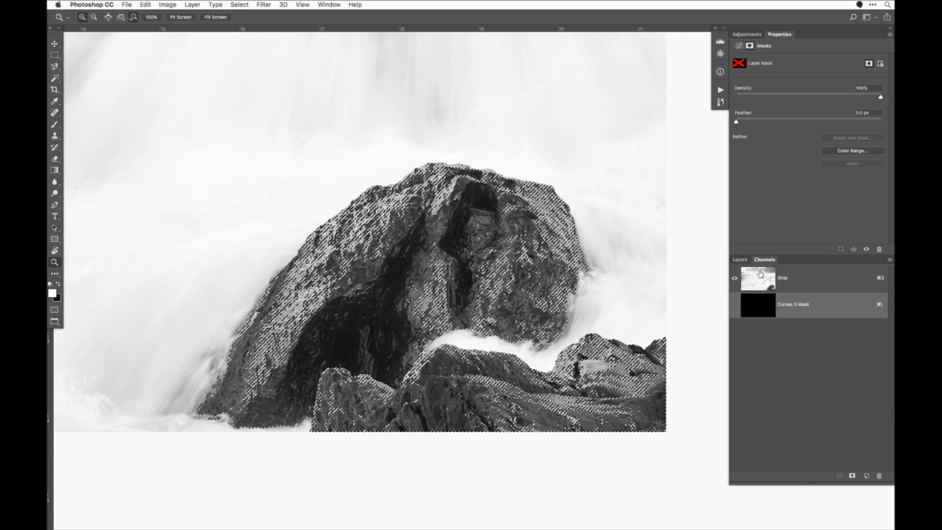
pyautogui.press('super+d')
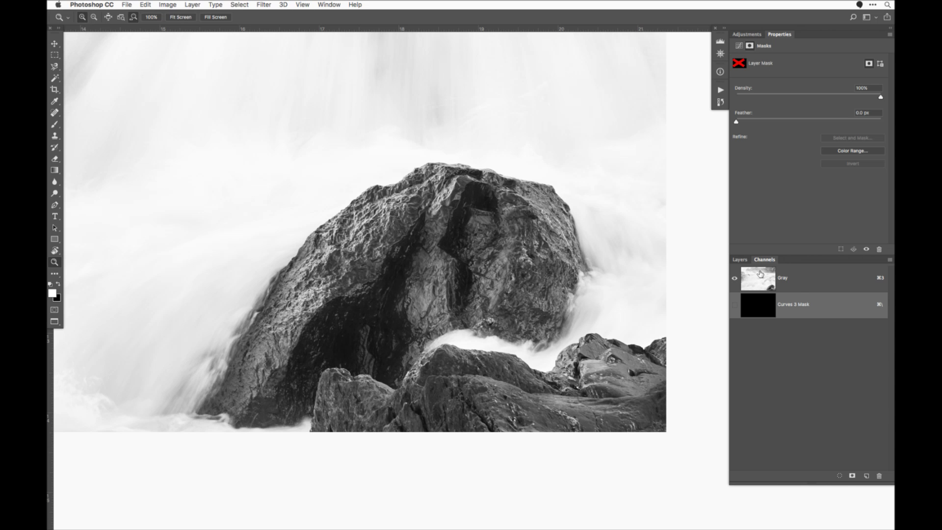
pyautogui.click(745, 261)
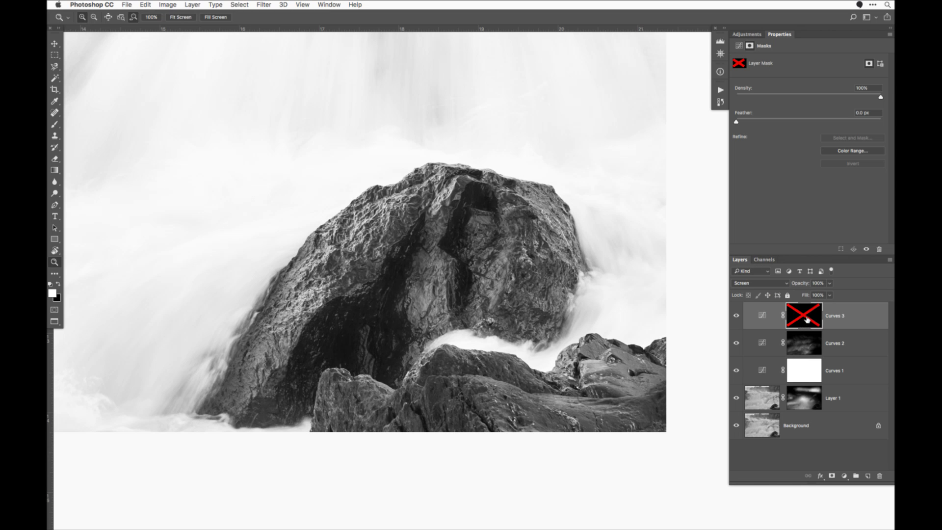
pyautogui.keyDown('shift'); pyautogui.click(803, 317); pyautogui.keyUp('shift')
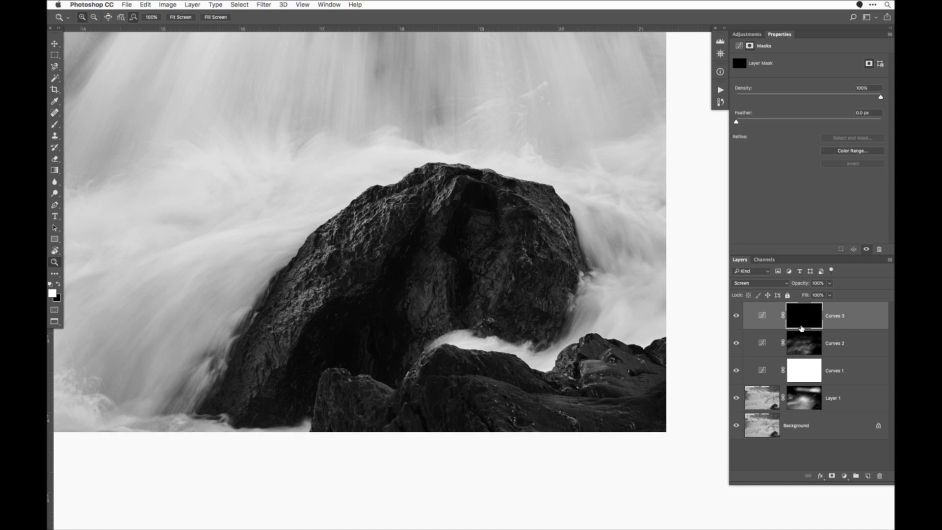
# Step: Paint white through the selection over the foreground rocks on the Curves 3 mask with a large brush at 20% opacity and 40% flow
pyautogui.keyDown('alt'); pyautogui.click(522, 311); pyautogui.keyUp('alt')
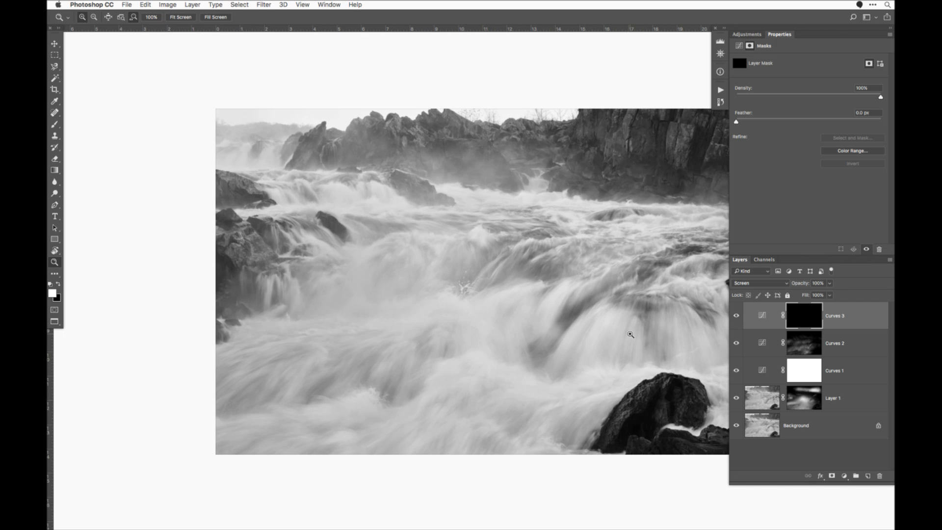
pyautogui.press('b')
pyautogui.moveTo(631, 351); pyautogui.dragTo(559, 338)
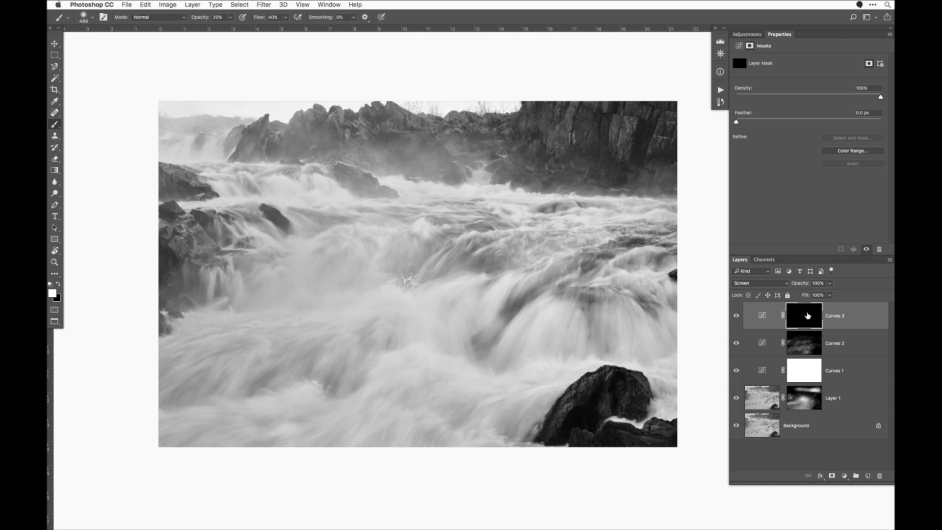
pyautogui.keyDown('shift'); pyautogui.click(808, 316); pyautogui.keyUp('shift')
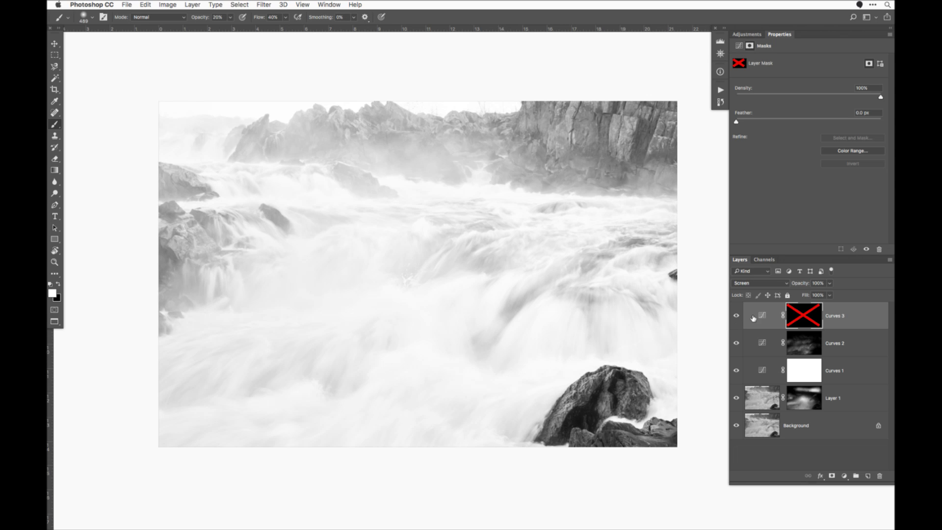
pyautogui.keyDown('shift'); pyautogui.click(807, 317); pyautogui.keyUp('shift')
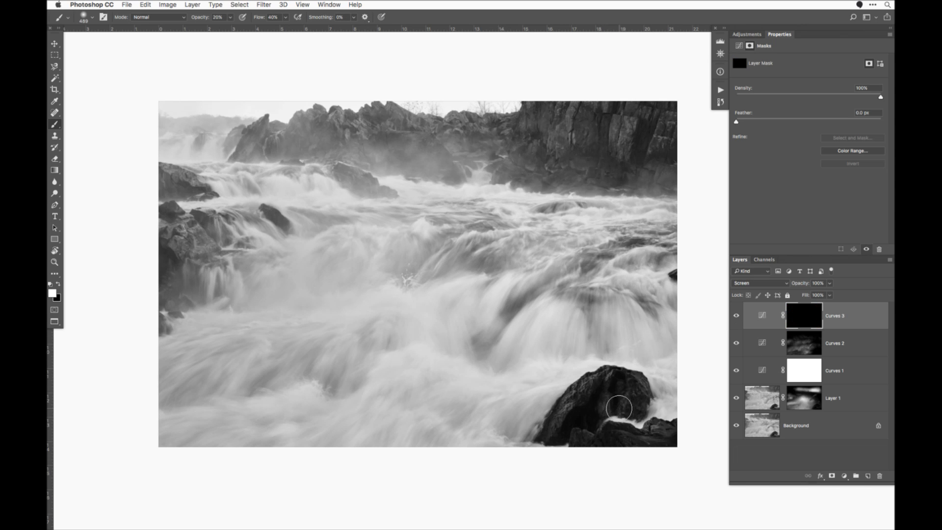
pyautogui.moveTo(599, 409); pyautogui.dragTo(619, 408)
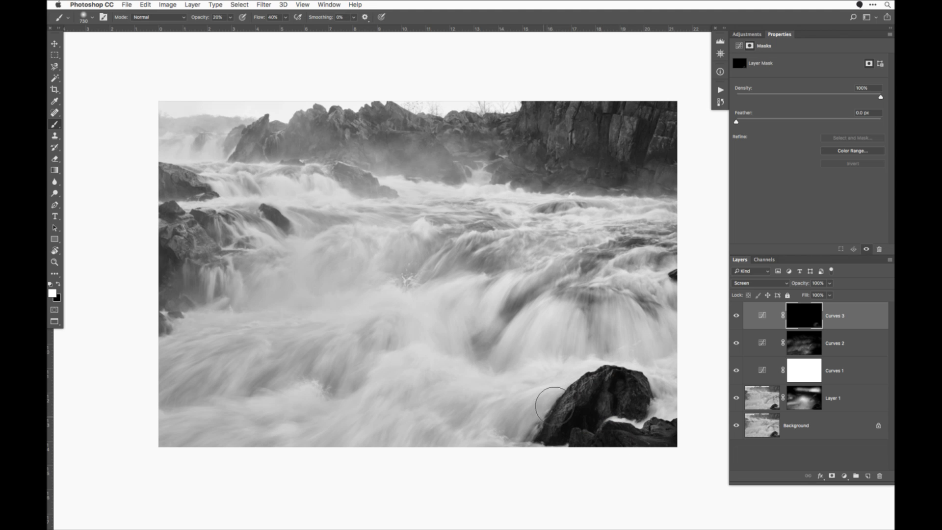
pyautogui.moveTo(607, 431)
pyautogui.mouseDown()
pyautogui.moveTo(630, 401)
pyautogui.moveTo(610, 386)
pyautogui.moveTo(583, 404)
pyautogui.moveTo(590, 437)
pyautogui.moveTo(688, 436)
pyautogui.moveTo(622, 419)
pyautogui.moveTo(580, 377)
pyautogui.mouseUp()
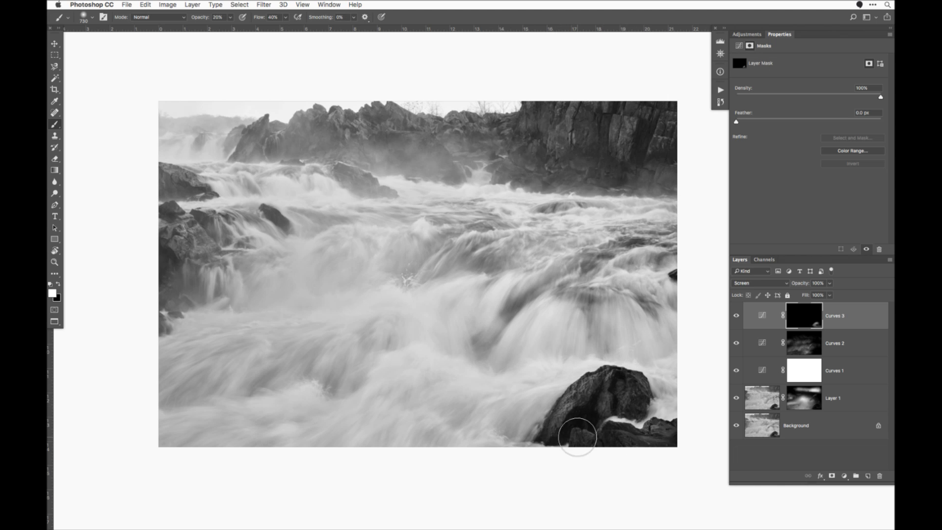
pyautogui.keyDown('alt'); pyautogui.click(798, 324); pyautogui.keyUp('alt')
pyautogui.moveTo(599, 386)
pyautogui.mouseDown()
pyautogui.moveTo(580, 384)
pyautogui.moveTo(554, 410)
pyautogui.moveTo(603, 439)
pyautogui.moveTo(673, 433)
pyautogui.moveTo(634, 399)
pyautogui.moveTo(653, 389)
pyautogui.moveTo(592, 394)
pyautogui.mouseUp()
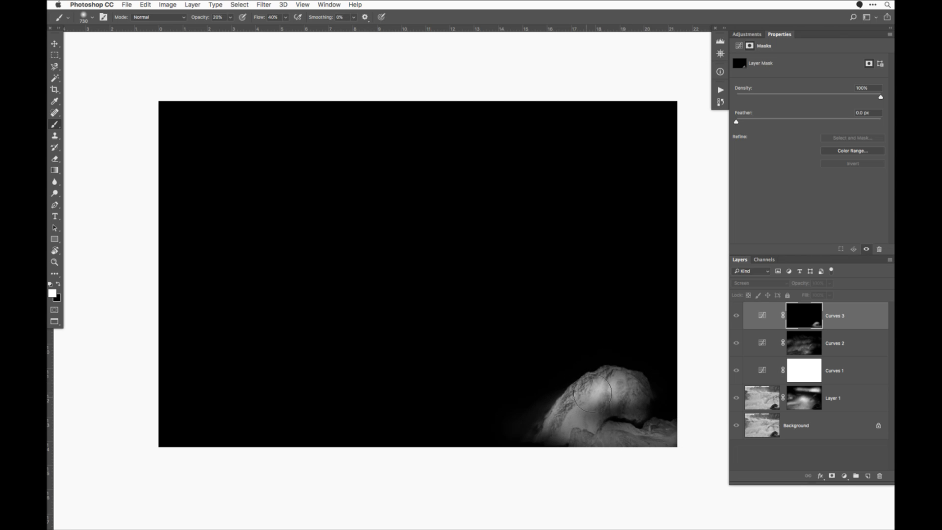
pyautogui.keyDown('alt'); pyautogui.click(803, 322); pyautogui.keyUp('alt')
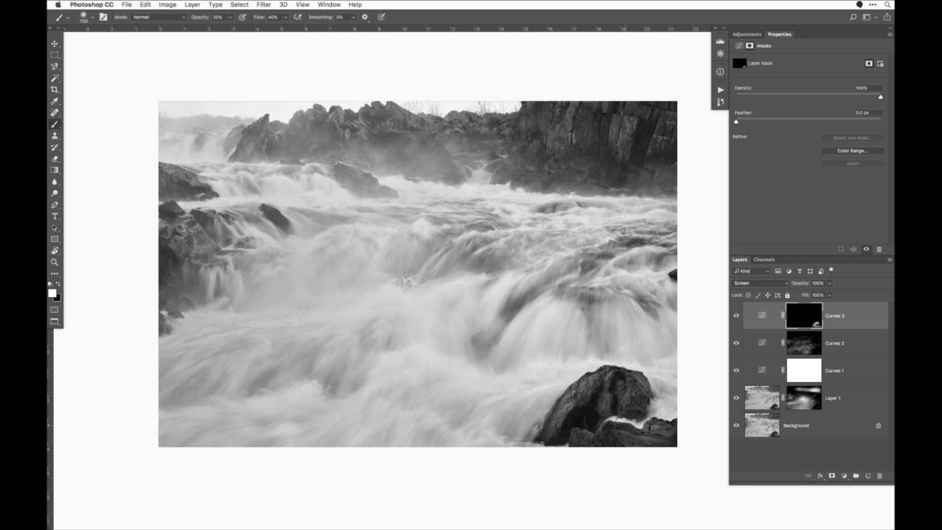
# Step: Examine the Curves 3 mask on its own and compare the whole image with the Curves 3 layer hidden and shown
pyautogui.keyDown('alt'); pyautogui.click(807, 324); pyautogui.keyUp('alt')
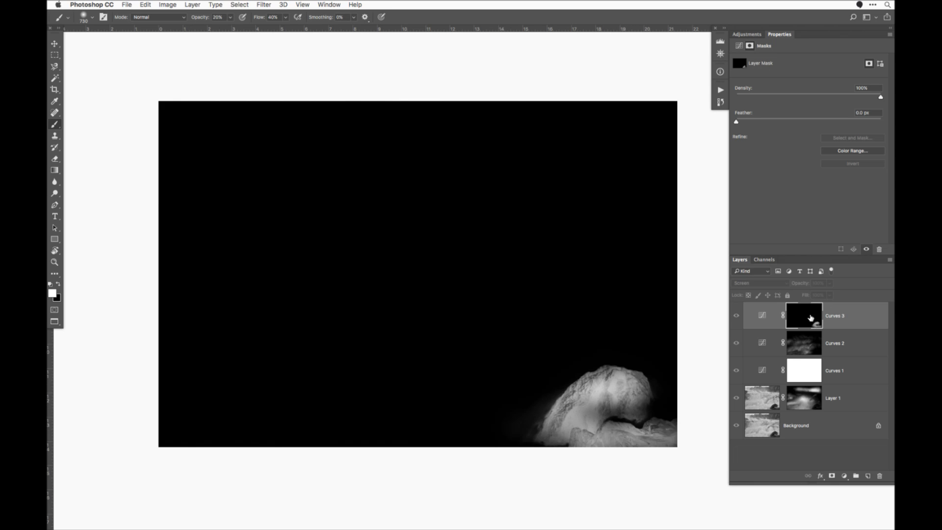
pyautogui.keyDown('alt'); pyautogui.click(807, 323); pyautogui.keyUp('alt')
pyautogui.click(736, 316)
pyautogui.click(737, 317)
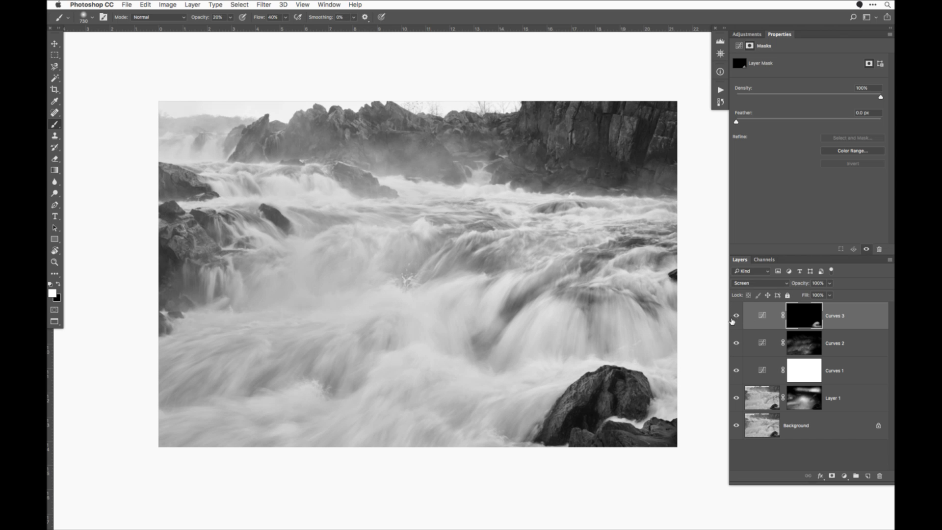
pyautogui.click(736, 316)
# Step: Inspect the foreground rock up close and examine the painted detail of the Curves 3 mask on its own
pyautogui.press('z')
pyautogui.moveTo(580, 408); pyautogui.dragTo(459, 329)
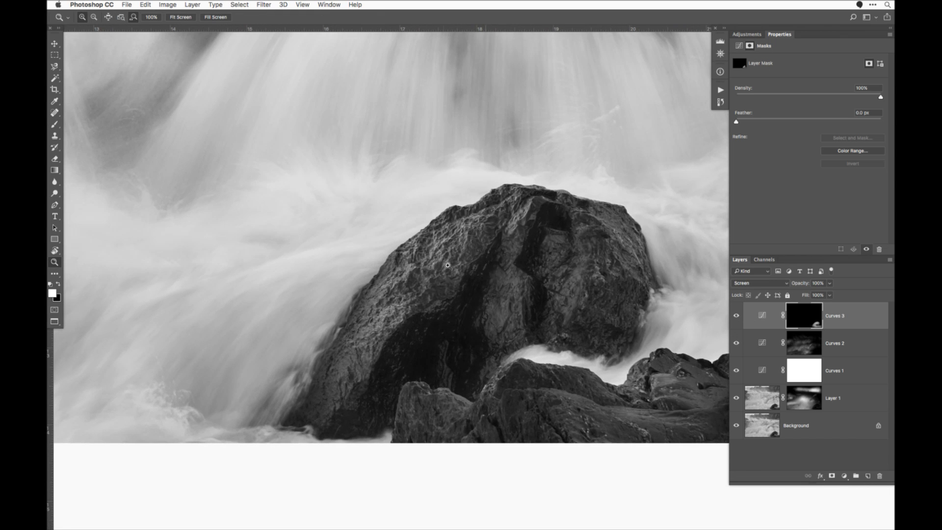
pyautogui.keyDown('alt'); pyautogui.click(807, 325); pyautogui.keyUp('alt')
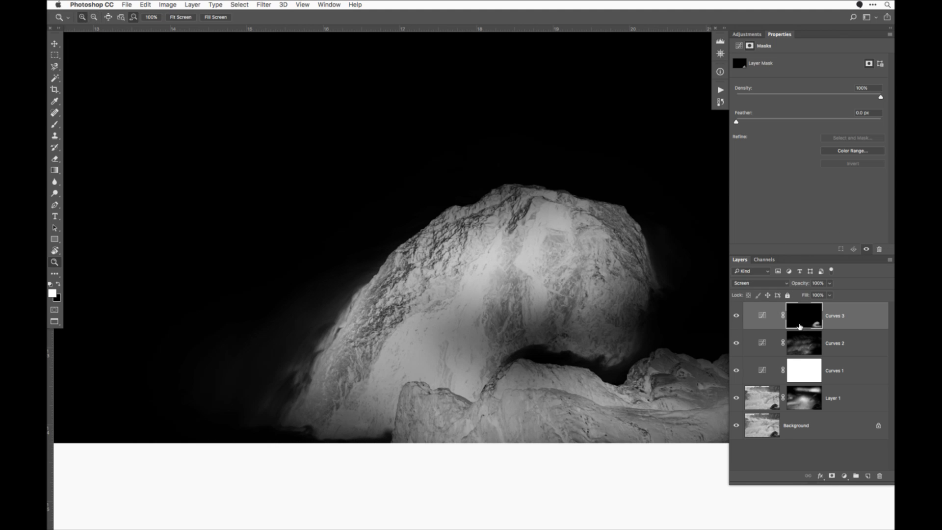
pyautogui.keyDown('alt'); pyautogui.click(805, 325); pyautogui.keyUp('alt')
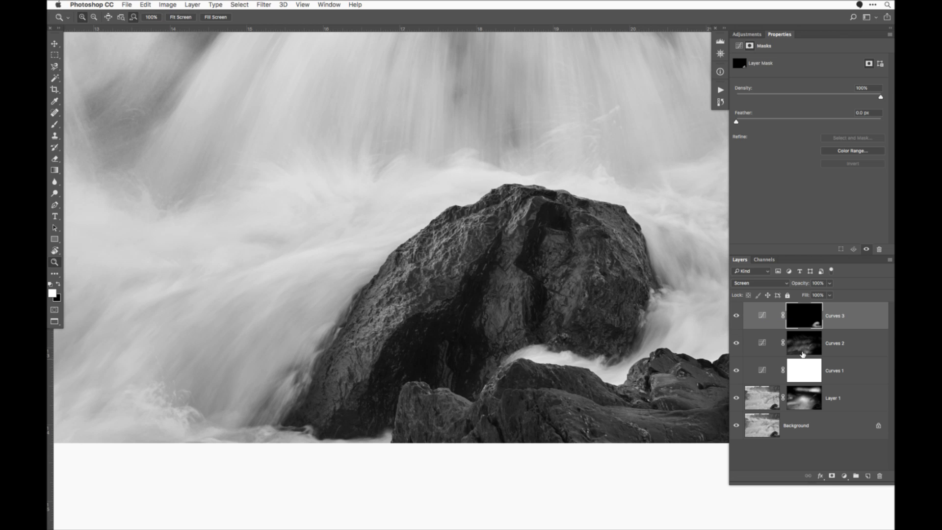
pyautogui.keyDown('alt'); pyautogui.click(808, 316); pyautogui.keyUp('alt')
pyautogui.keyDown('alt'); pyautogui.click(807, 320); pyautogui.keyUp('alt')
# Step: Compare the foreground rock up close with the Curves 3 layer hidden and shown
pyautogui.click(736, 317)
pyautogui.click(737, 317)
pyautogui.moveTo(496, 341); pyautogui.dragTo(408, 323)
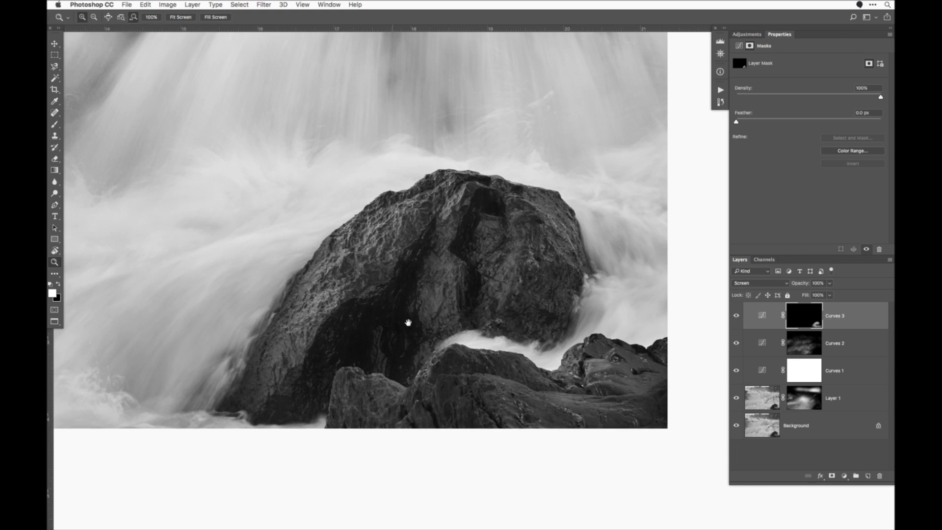
pyautogui.click(736, 316)
pyautogui.click(737, 317)
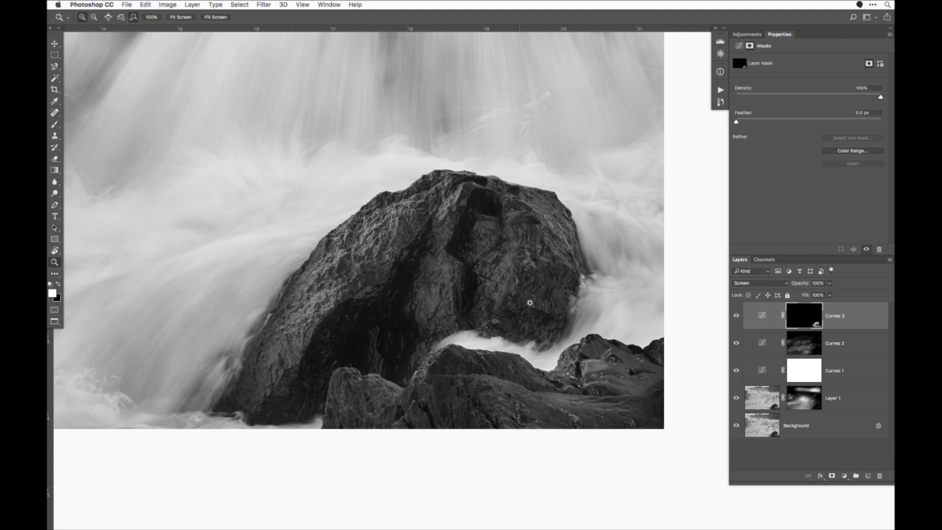
# Step: Paint more white on the Curves 3 mask over the dark face of the foreground rock with a smaller brush
pyautogui.press('b')
pyautogui.moveTo(388, 324); pyautogui.dragTo(341, 336)
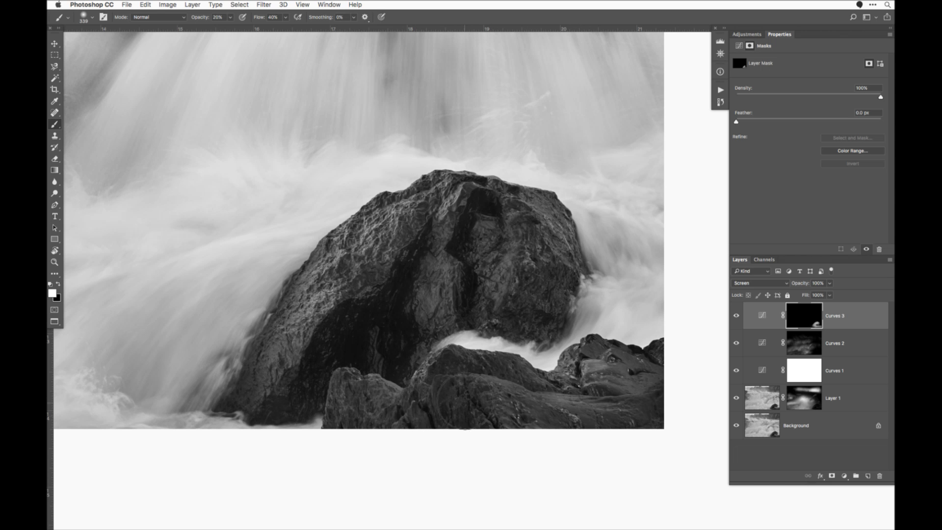
# Step: Compare the full image against the Background layer alone, and check the Curves 3 effect with its mask disabled and enabled
pyautogui.press('z')
pyautogui.keyDown('alt'); pyautogui.click(452, 282); pyautogui.keyUp('alt')
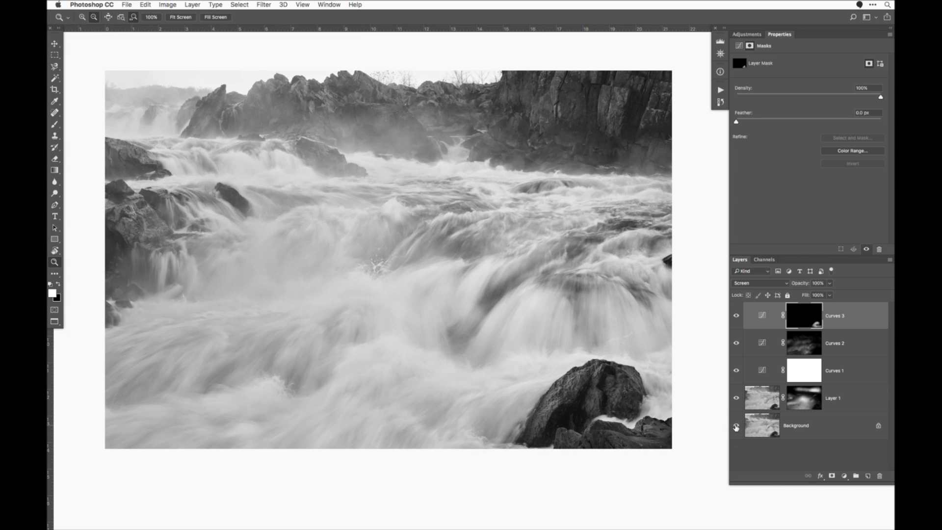
pyautogui.keyDown('alt'); pyautogui.click(736, 425); pyautogui.keyUp('alt')
pyautogui.keyDown('alt'); pyautogui.click(736, 427); pyautogui.keyUp('alt')
pyautogui.keyDown('alt'); pyautogui.click(736, 426); pyautogui.keyUp('alt')
pyautogui.keyDown('alt'); pyautogui.click(736, 426); pyautogui.keyUp('alt')
pyautogui.keyDown('shift'); pyautogui.click(819, 320); pyautogui.keyUp('shift')
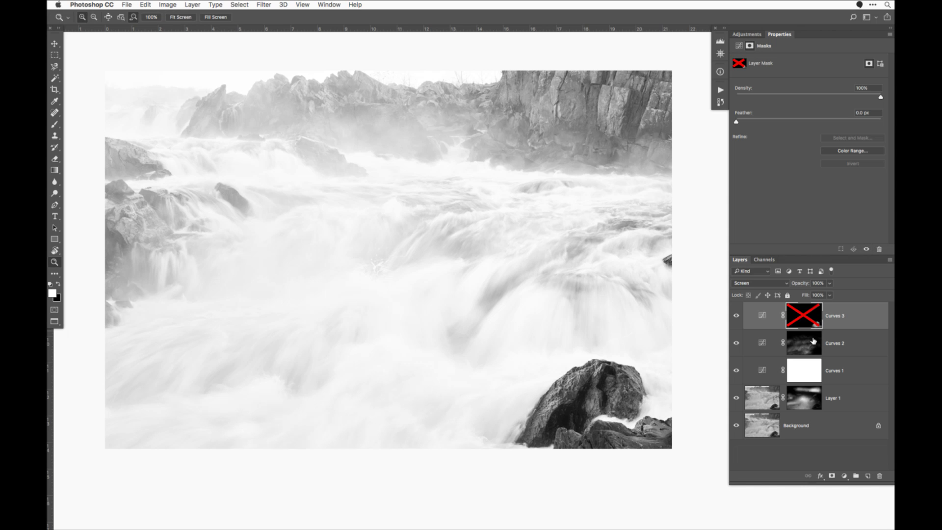
pyautogui.keyDown('shift'); pyautogui.click(820, 314); pyautogui.keyUp('shift')
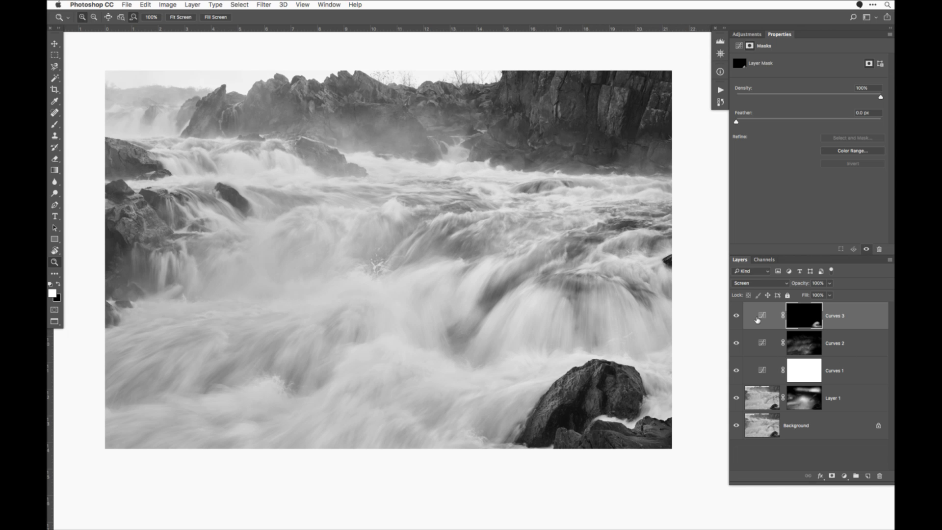
# Step: Save the layered document as a TIFF with no image compression, IBM PC byte order and RLE layer compression
pyautogui.click(747, 34)
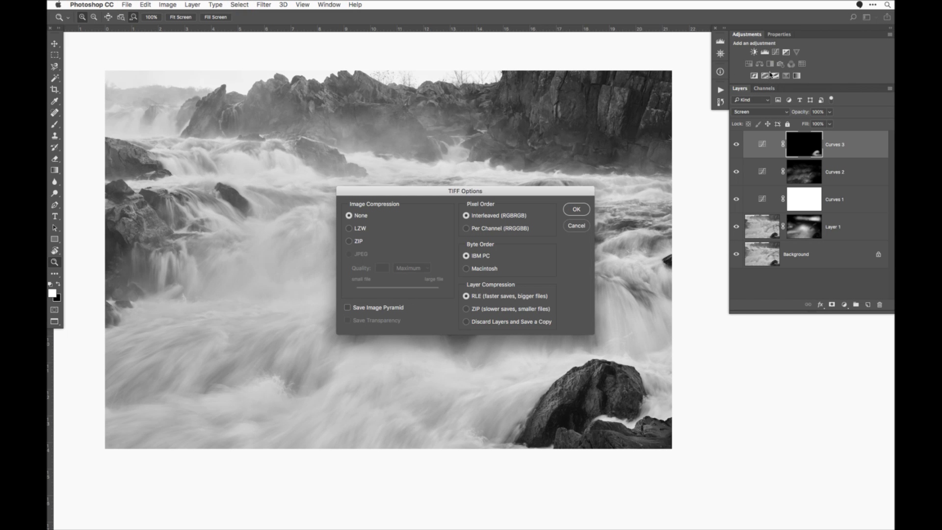
pyautogui.press('Return')
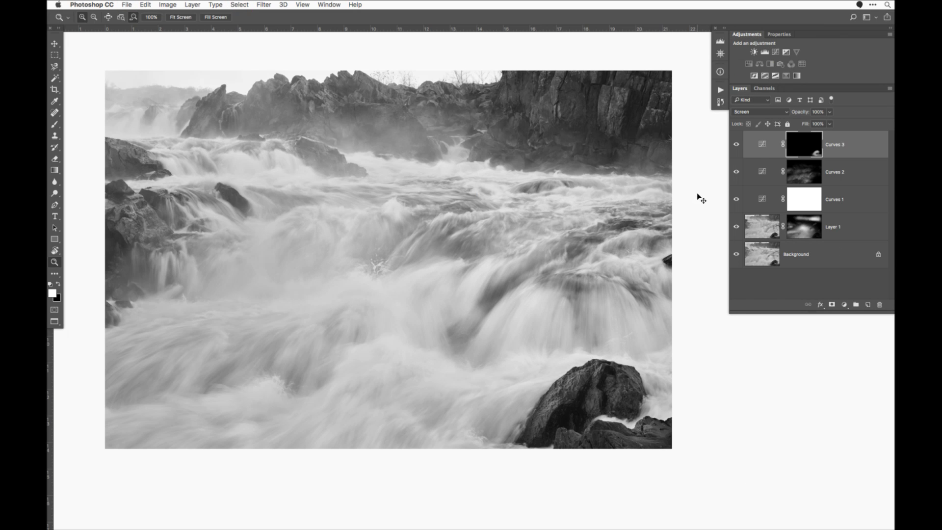
# Step: Add a Curves adjustment layer above Curves 3 and lighten it with a point at input 24, output 16
pyautogui.click(776, 52)
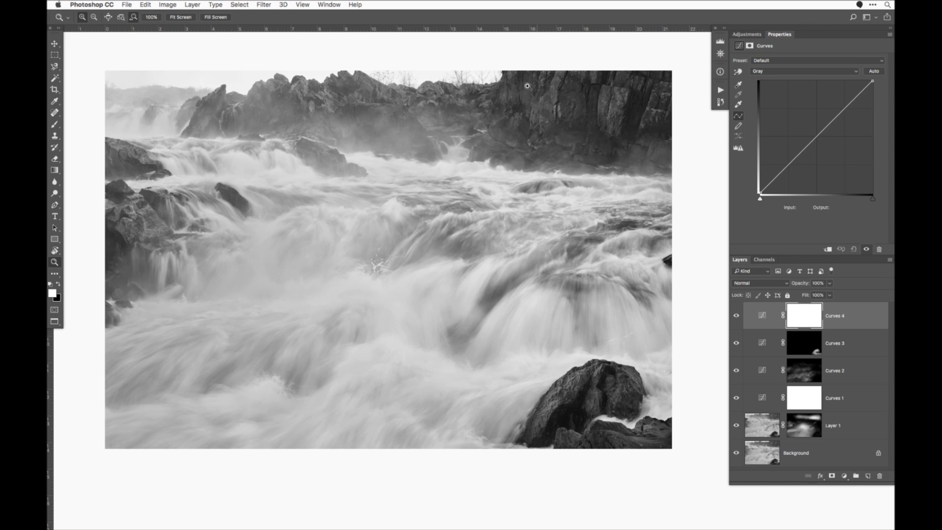
pyautogui.hscroll(-4, 616, 146)
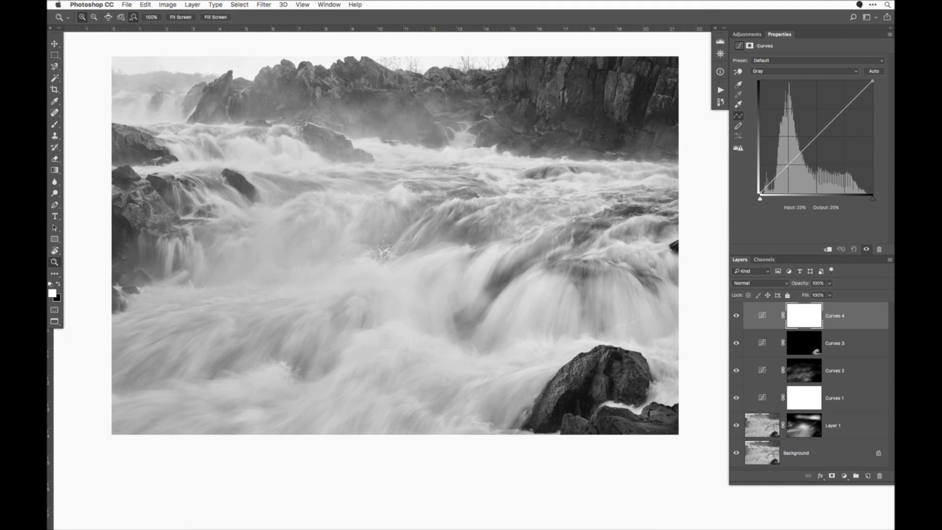
pyautogui.moveTo(787, 166); pyautogui.dragTo(788, 177)
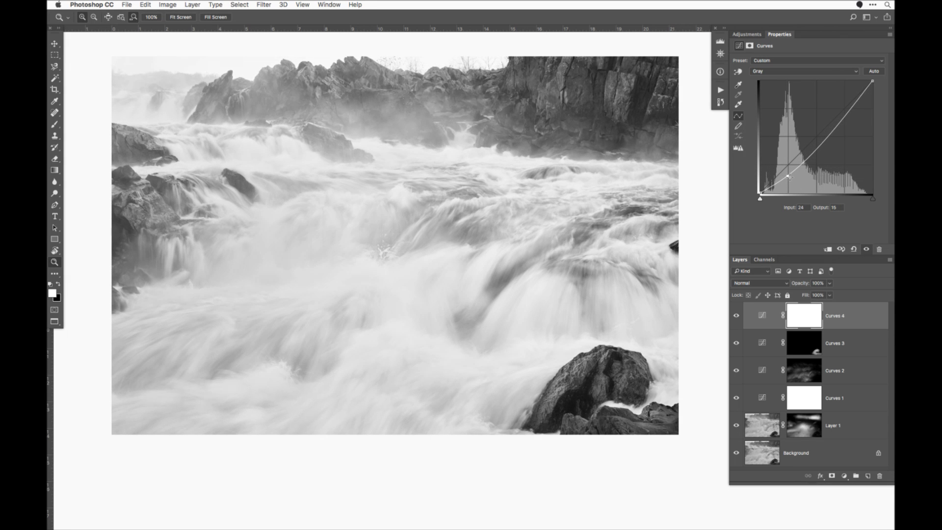
# Step: Add two more points to the Curves 4 curve, at input 96, output 95 and at input 65, output 54
pyautogui.click(867, 87)
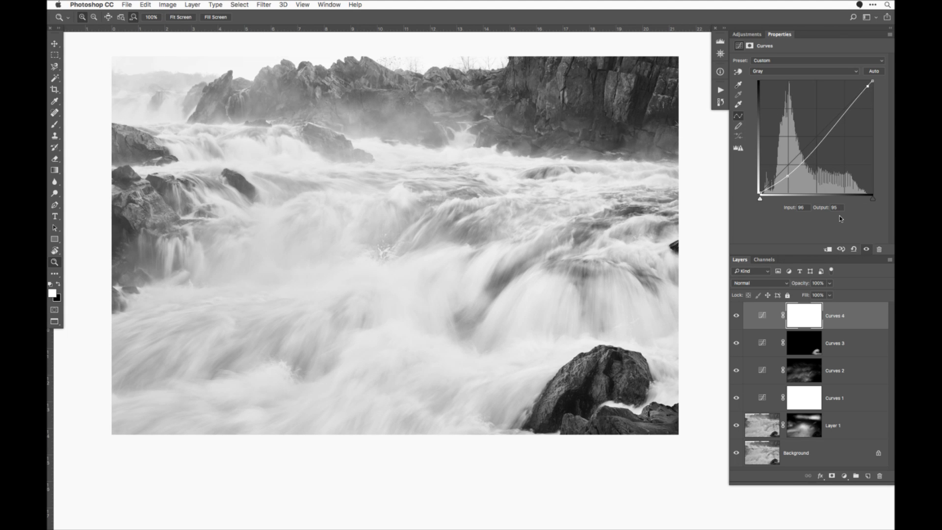
pyautogui.click(738, 317)
pyautogui.click(739, 318)
pyautogui.click(833, 132)
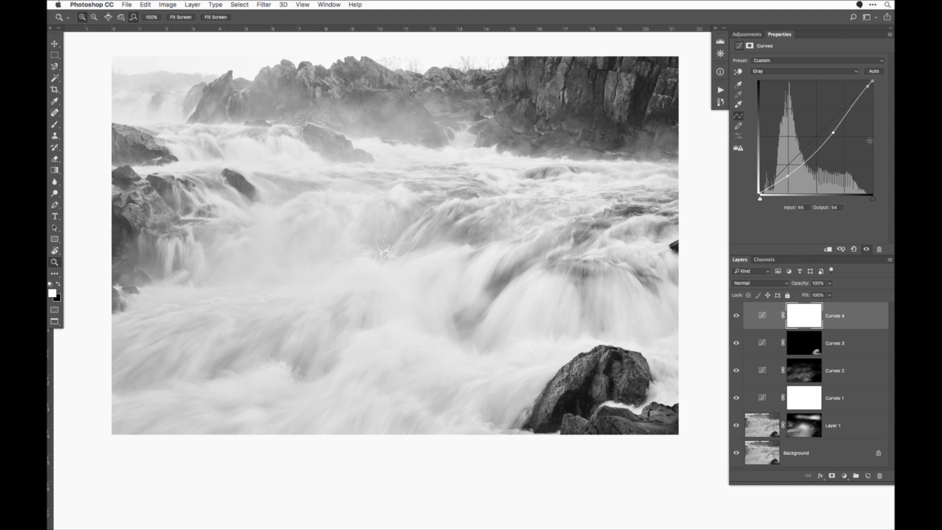
# Step: Compare the image with the Curves 4 adjustment hidden and shown to examine its effect on the rocks and water
pyautogui.click(737, 316)
pyautogui.click(736, 317)
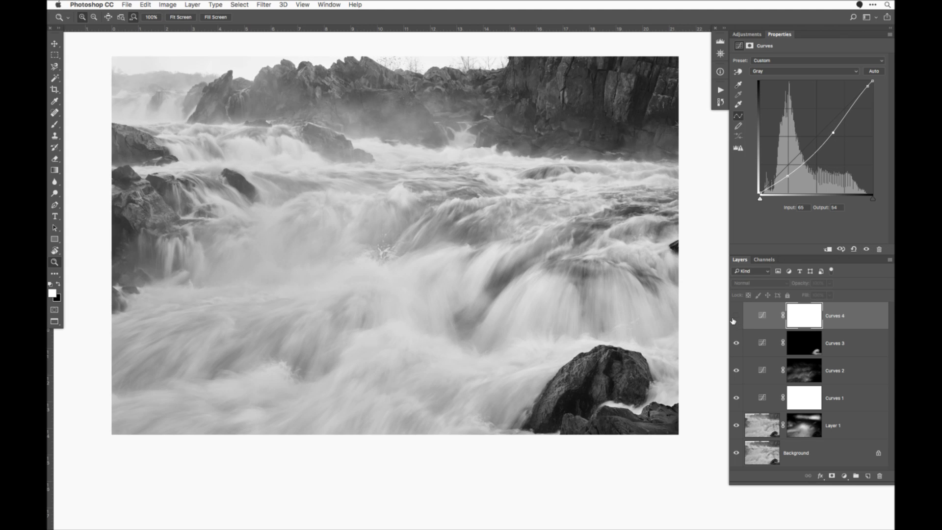
pyautogui.click(736, 317)
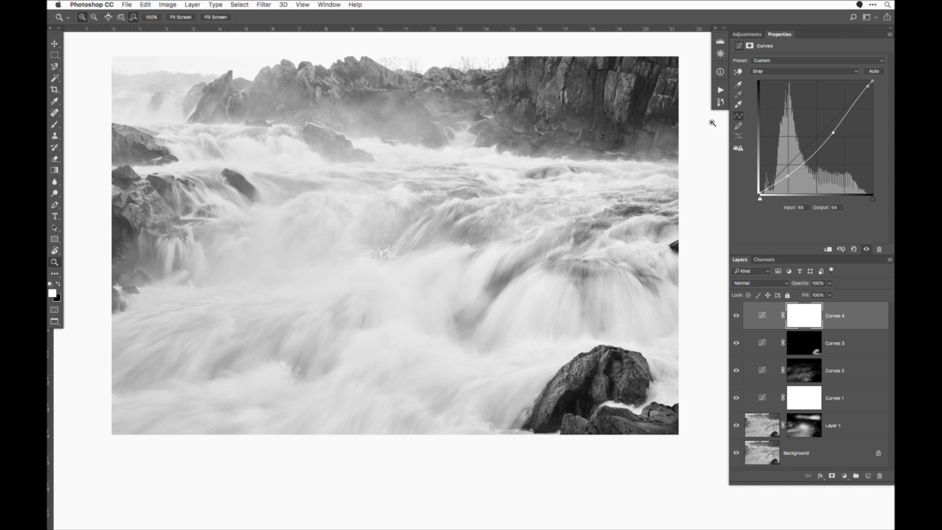
pyautogui.click(737, 317)
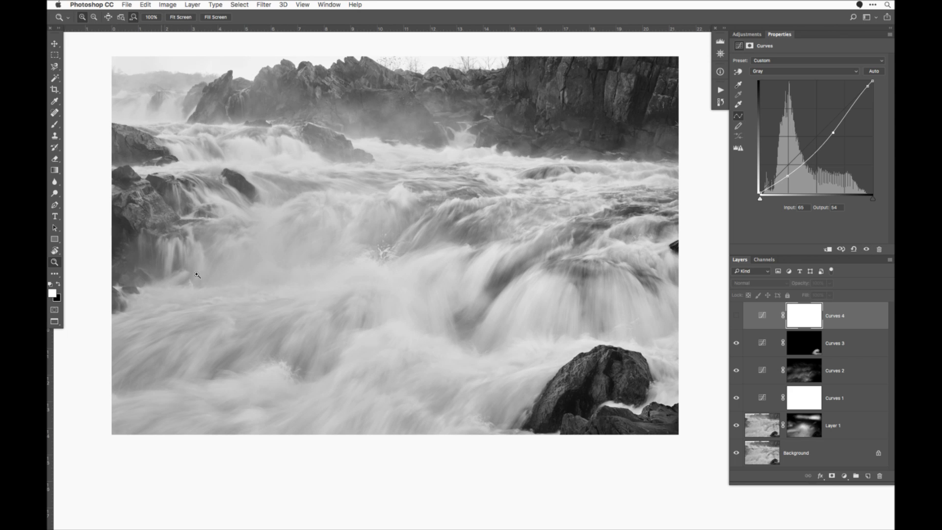
pyautogui.click(736, 316)
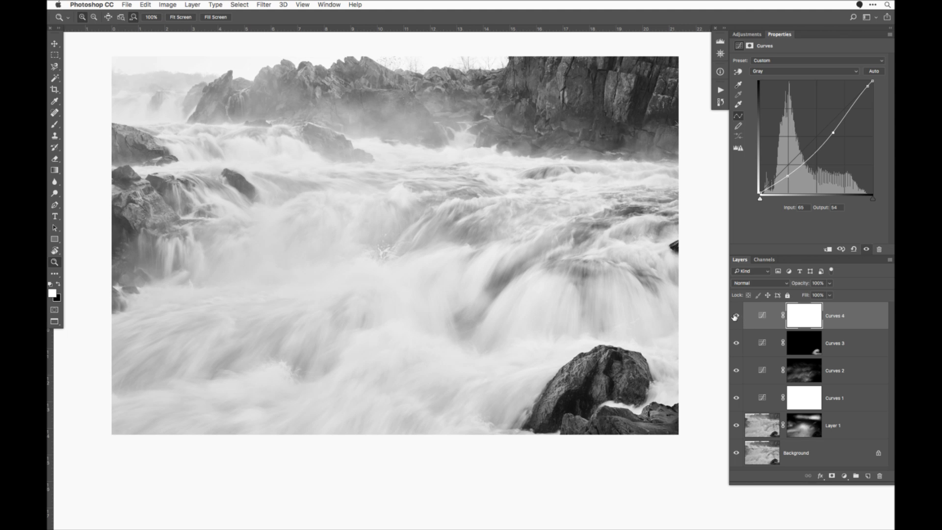
pyautogui.click(737, 316)
pyautogui.click(737, 315)
pyautogui.click(738, 317)
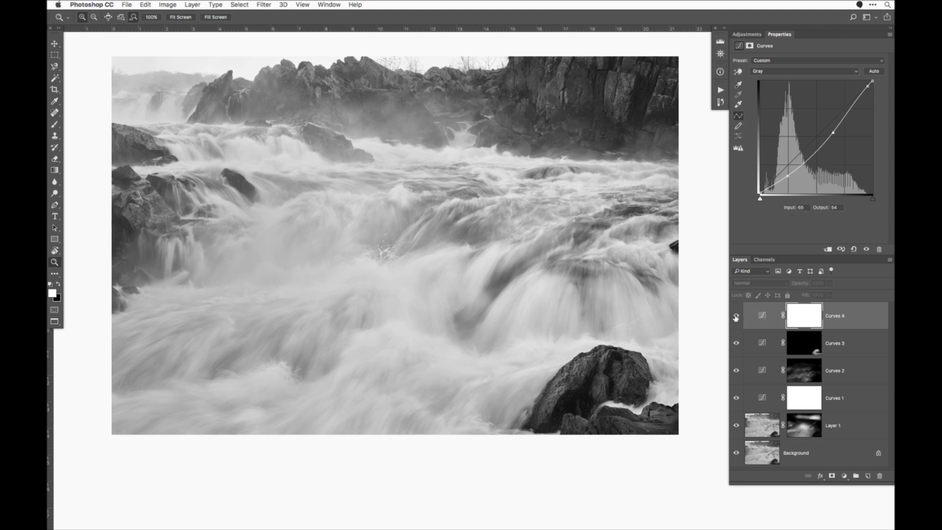
pyautogui.click(736, 318)
pyautogui.click(735, 319)
pyautogui.click(737, 316)
# Step: Invert the Curves 4 mask to black and load the gray channel's luminosity as a selection with its edges hidden
pyautogui.click(816, 314)
pyautogui.press('super+i')
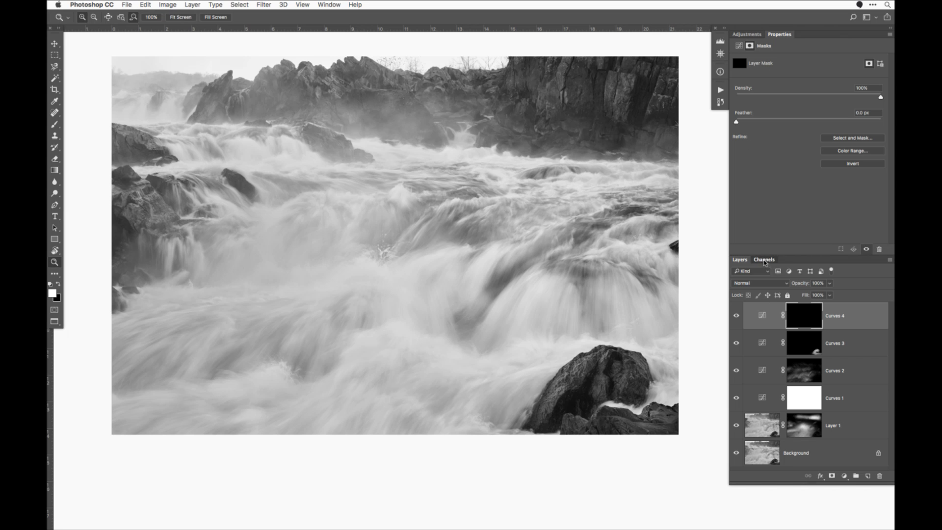
pyautogui.click(765, 260)
pyautogui.keyDown('super'); pyautogui.click(752, 282); pyautogui.keyUp('super')
pyautogui.click(740, 260)
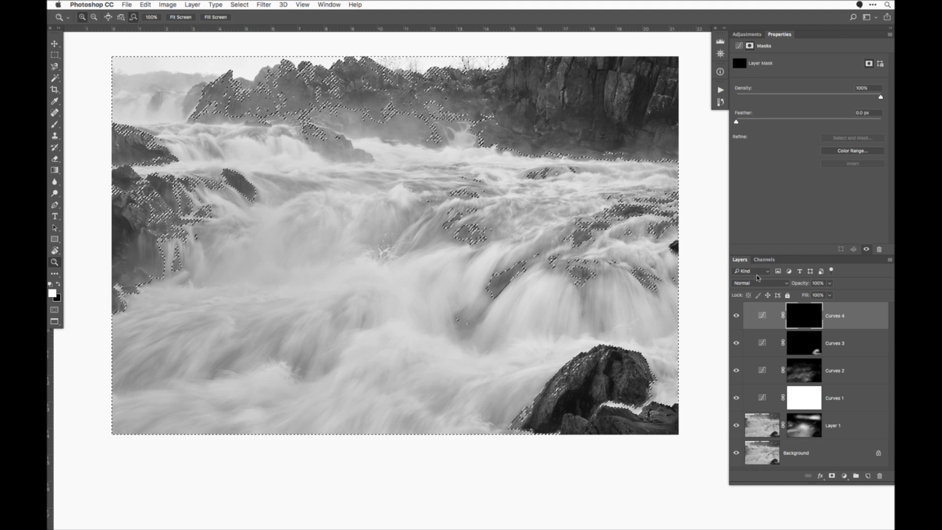
pyautogui.press('super+h')
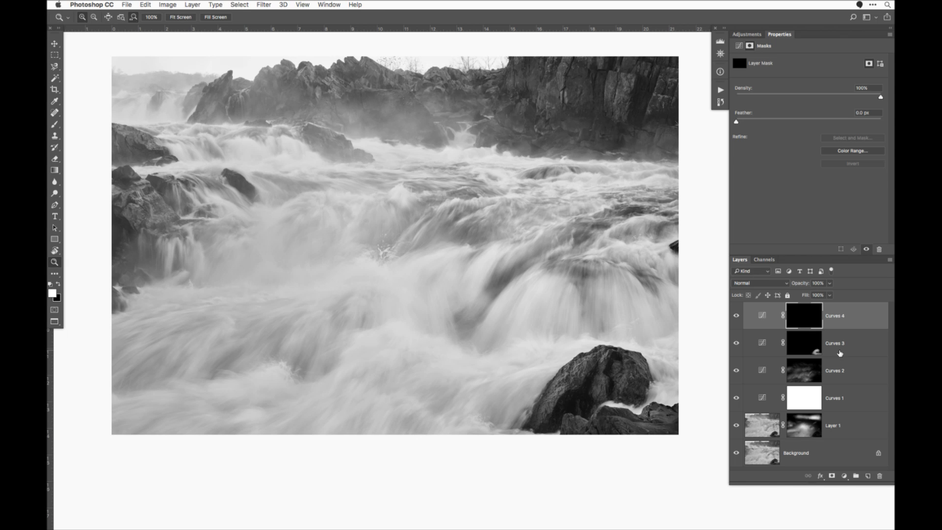
# Step: With a 1549 px brush at 20% opacity and 40% flow, paint white on the Curves 4 mask over the cliff at the photo's upper right
pyautogui.press('b')
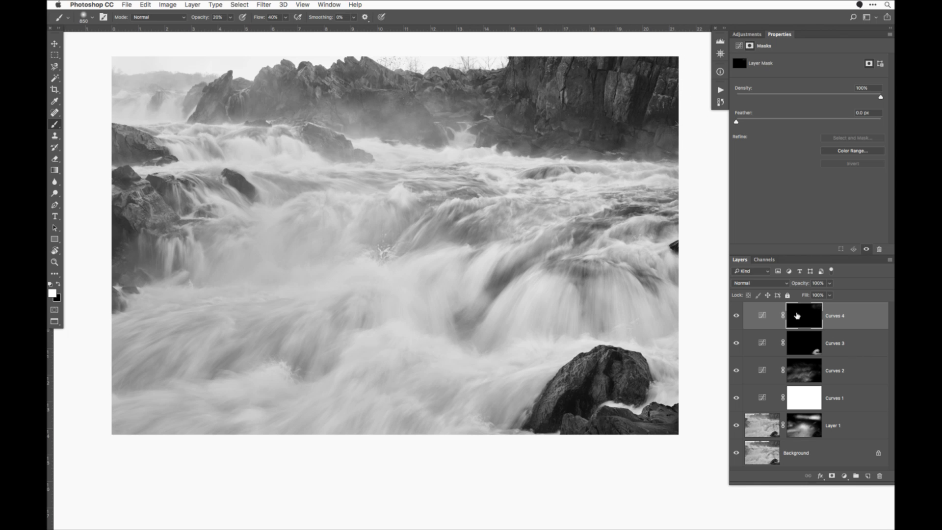
pyautogui.keyDown('alt'); pyautogui.click(798, 316); pyautogui.keyUp('alt')
pyautogui.press(']')
pyautogui.press(']')
pyautogui.press(']')
pyautogui.press(']')
pyautogui.press(']')
pyautogui.press(']')
pyautogui.press(']')
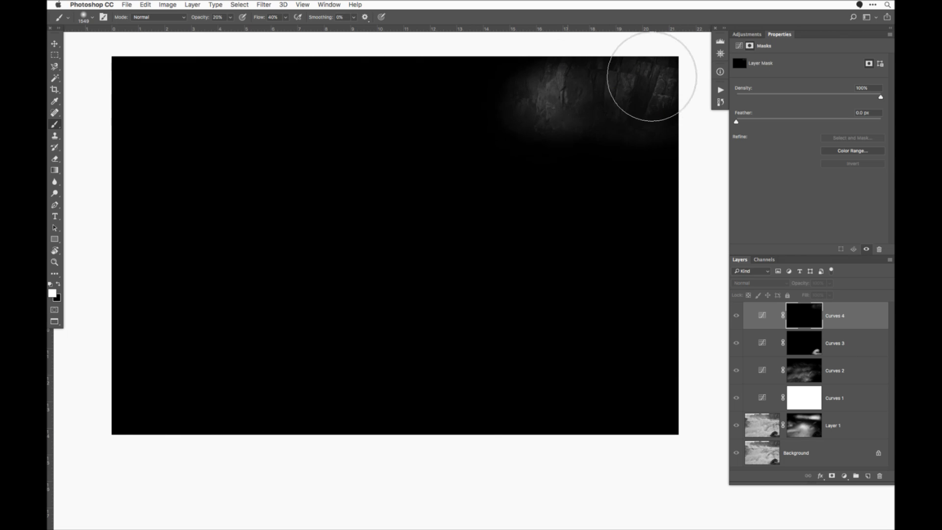
pyautogui.moveTo(651, 77)
pyautogui.mouseDown()
pyautogui.moveTo(544, 89)
pyautogui.moveTo(604, 117)
pyautogui.moveTo(663, 111)
pyautogui.moveTo(657, 80)
pyautogui.moveTo(567, 68)
pyautogui.moveTo(621, 88)
pyautogui.moveTo(647, 115)
pyautogui.mouseUp()
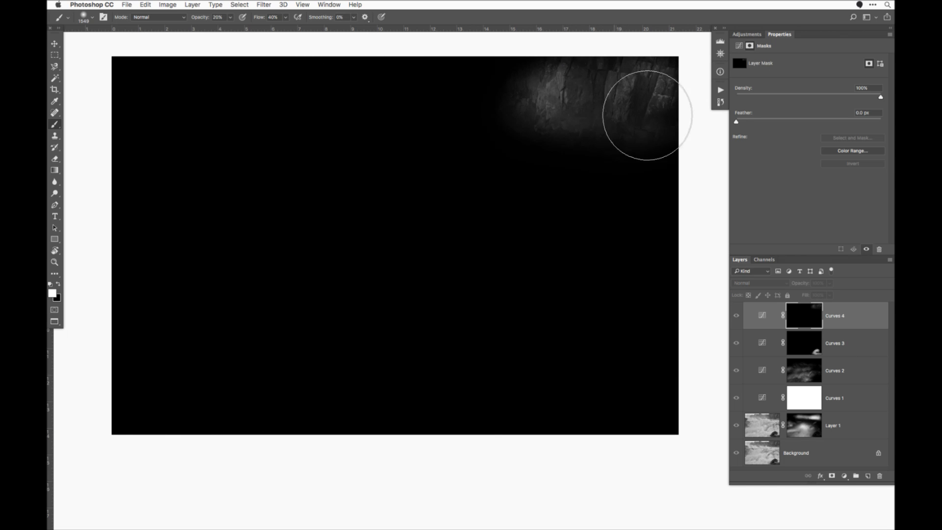
pyautogui.keyDown('alt'); pyautogui.click(798, 315); pyautogui.keyUp('alt')
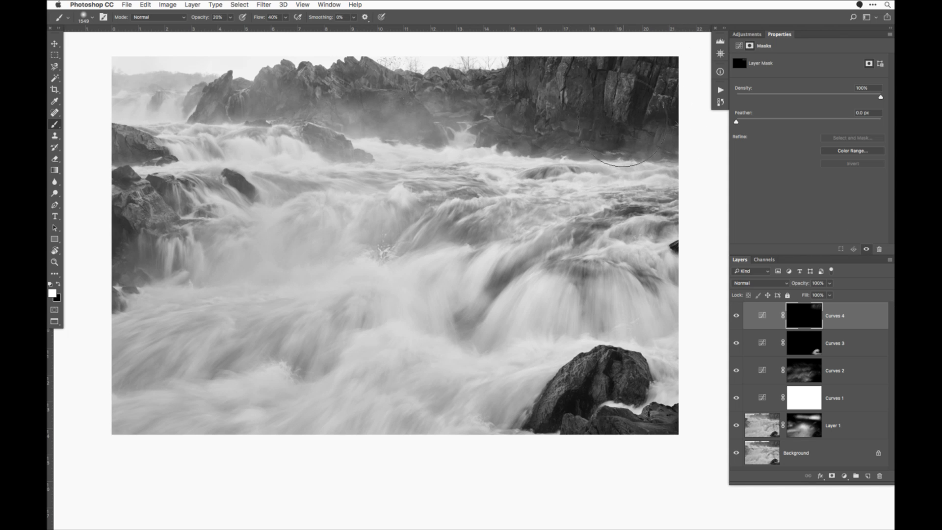
# Step: Build up more white on the Curves 4 mask across the cliff and its base, and faintly over the foreground rock
pyautogui.moveTo(627, 120)
pyautogui.mouseDown()
pyautogui.moveTo(602, 125)
pyautogui.moveTo(656, 76)
pyautogui.moveTo(584, 123)
pyautogui.moveTo(648, 122)
pyautogui.moveTo(638, 117)
pyautogui.moveTo(550, 147)
pyautogui.moveTo(471, 125)
pyautogui.moveTo(654, 128)
pyautogui.mouseUp()
pyautogui.moveTo(610, 80); pyautogui.dragTo(595, 80)
pyautogui.keyDown('alt'); pyautogui.click(804, 320); pyautogui.keyUp('alt')
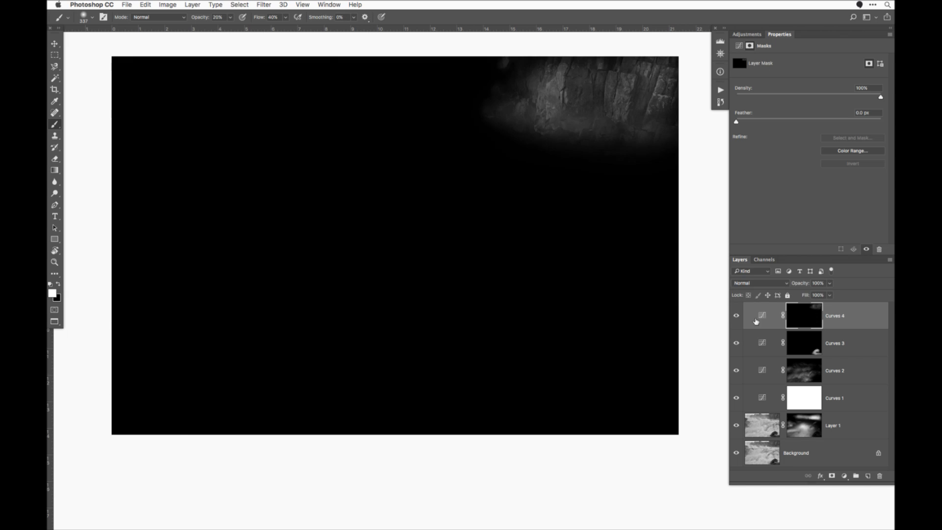
pyautogui.click(736, 317)
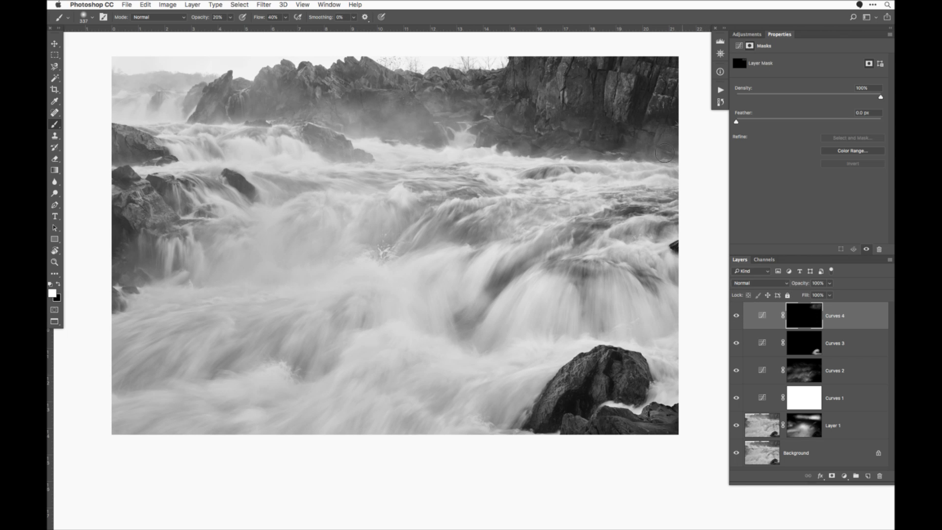
pyautogui.moveTo(595, 129); pyautogui.dragTo(600, 128)
pyautogui.keyDown('alt'); pyautogui.click(805, 317); pyautogui.keyUp('alt')
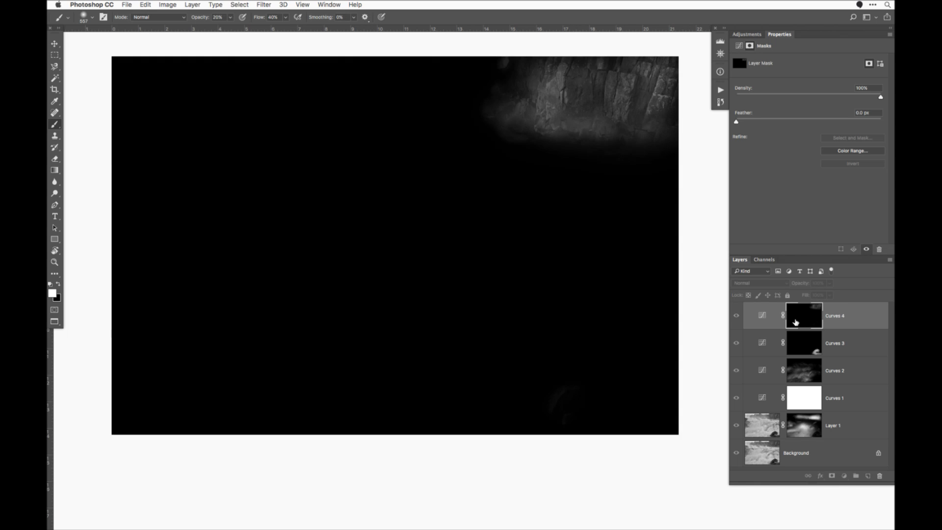
pyautogui.keyDown('alt'); pyautogui.click(797, 320); pyautogui.keyUp('alt')
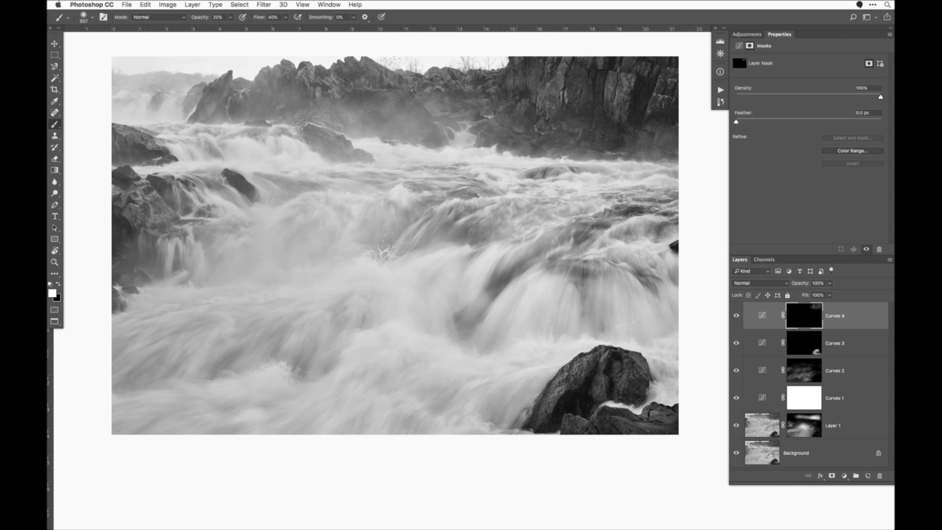
pyautogui.moveTo(609, 99); pyautogui.dragTo(638, 98)
# Step: Compare the image with the Curves 4 mask disabled and enabled
pyautogui.keyDown('shift'); pyautogui.click(805, 318); pyautogui.keyUp('shift')
pyautogui.keyDown('shift'); pyautogui.click(804, 318); pyautogui.keyUp('shift')
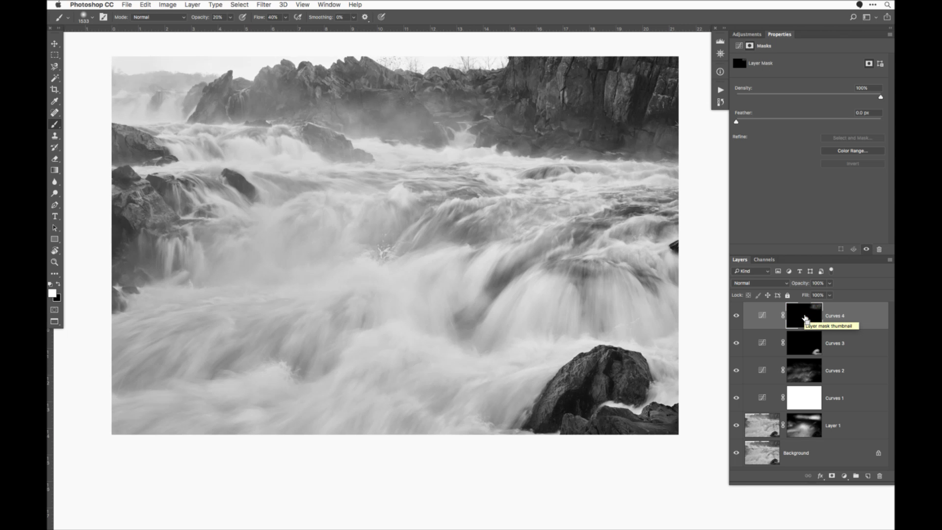
pyautogui.keyDown('shift'); pyautogui.click(805, 318); pyautogui.keyUp('shift')
pyautogui.keyDown('shift'); pyautogui.click(805, 318); pyautogui.keyUp('shift')
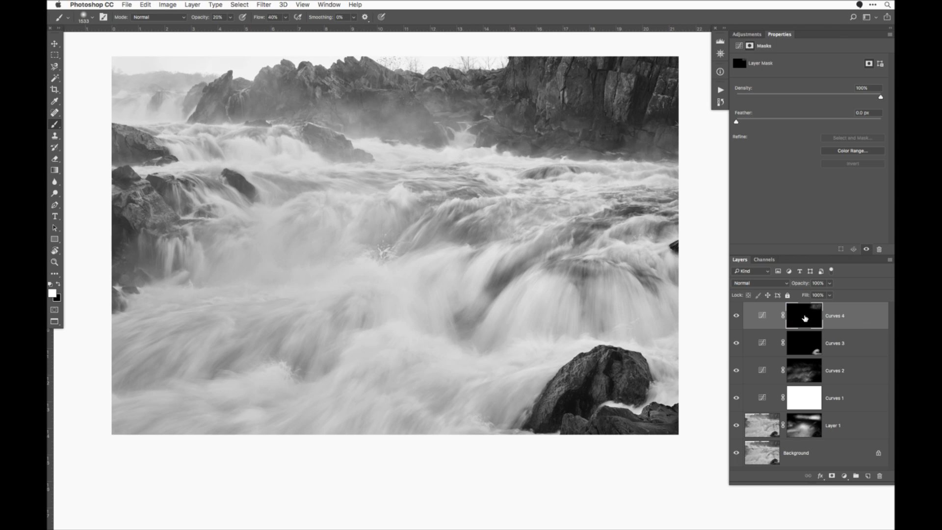
pyautogui.keyDown('shift'); pyautogui.click(805, 318); pyautogui.keyUp('shift')
pyautogui.keyDown('shift'); pyautogui.click(805, 318); pyautogui.keyUp('shift')
pyautogui.keyDown('shift'); pyautogui.click(805, 318); pyautogui.keyUp('shift')
pyautogui.keyDown('shift'); pyautogui.click(804, 318); pyautogui.keyUp('shift')
# Step: Paint white with a smaller brush on the Curves 4 mask over the dark rocks along the photo's left edge
pyautogui.moveTo(138, 241); pyautogui.dragTo(118, 243)
pyautogui.keyDown('alt'); pyautogui.click(804, 321); pyautogui.keyUp('alt')
pyautogui.keyDown('alt'); pyautogui.click(805, 321); pyautogui.keyUp('alt')
# Step: Soften the Curves 4 mask with a feather of 8.1 px and inspect the mask
pyautogui.moveTo(736, 121); pyautogui.dragTo(777, 125)
pyautogui.keyDown('alt'); pyautogui.click(807, 312); pyautogui.keyUp('alt')
pyautogui.keyDown('alt'); pyautogui.click(804, 318); pyautogui.keyUp('alt')
pyautogui.moveTo(775, 122); pyautogui.dragTo(788, 121)
pyautogui.keyDown('alt'); pyautogui.click(804, 318); pyautogui.keyUp('alt')
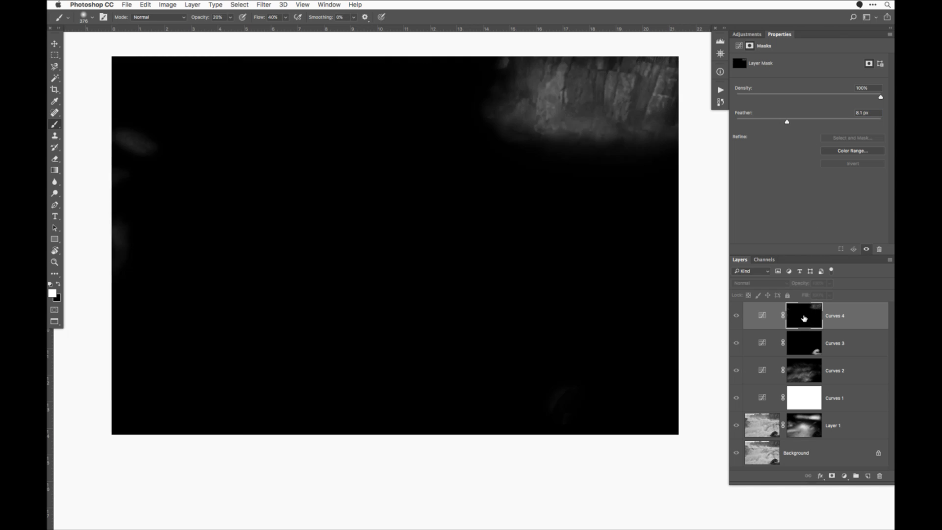
# Step: Check the effect of the feathered Curves 4 layer by hiding and showing it
pyautogui.click(778, 315)
pyautogui.click(736, 316)
pyautogui.click(736, 316)
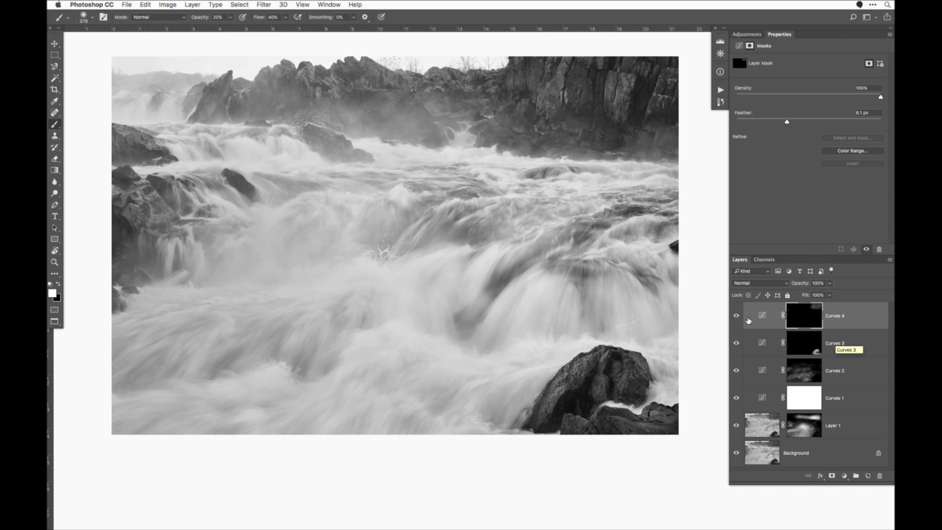
pyautogui.click(737, 316)
pyautogui.click(737, 316)
pyautogui.click(736, 316)
pyautogui.click(737, 316)
# Step: Compare the full layer stack against the Background alone, leaving only the Background visible and selected
pyautogui.keyDown('alt'); pyautogui.click(736, 454); pyautogui.keyUp('alt')
pyautogui.keyDown('alt'); pyautogui.click(737, 455); pyautogui.keyUp('alt')
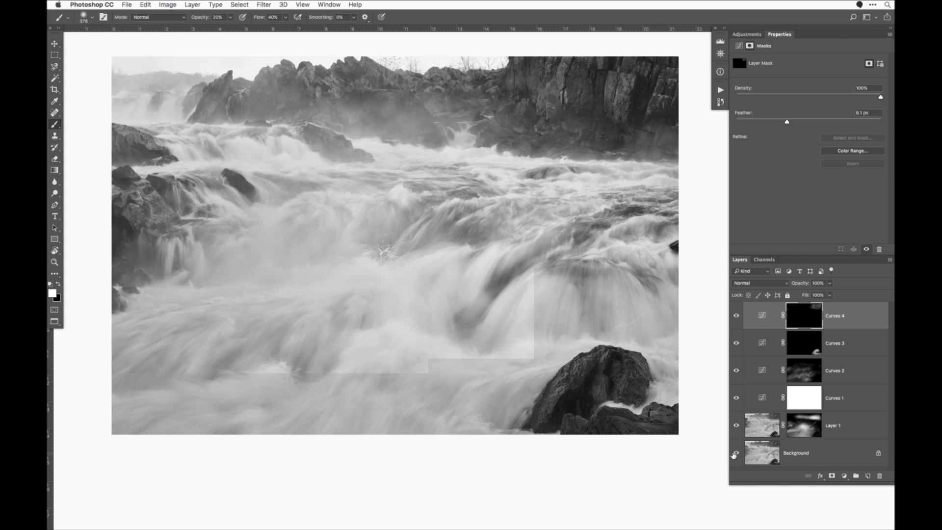
pyautogui.keyDown('alt'); pyautogui.click(737, 455); pyautogui.keyUp('alt')
pyautogui.click(763, 455)
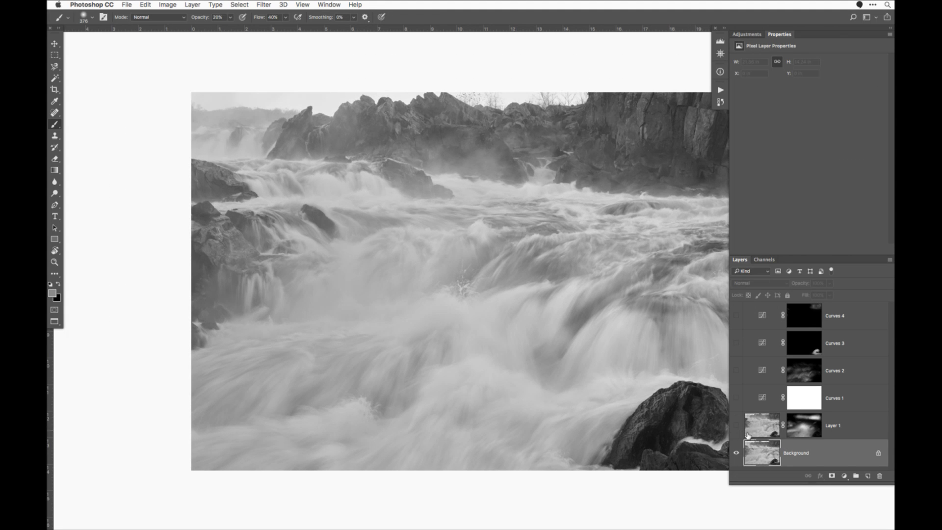
pyautogui.moveTo(590, 396)
pyautogui.mouseDown()
pyautogui.moveTo(557, 395)
pyautogui.moveTo(605, 407)
pyautogui.mouseUp()
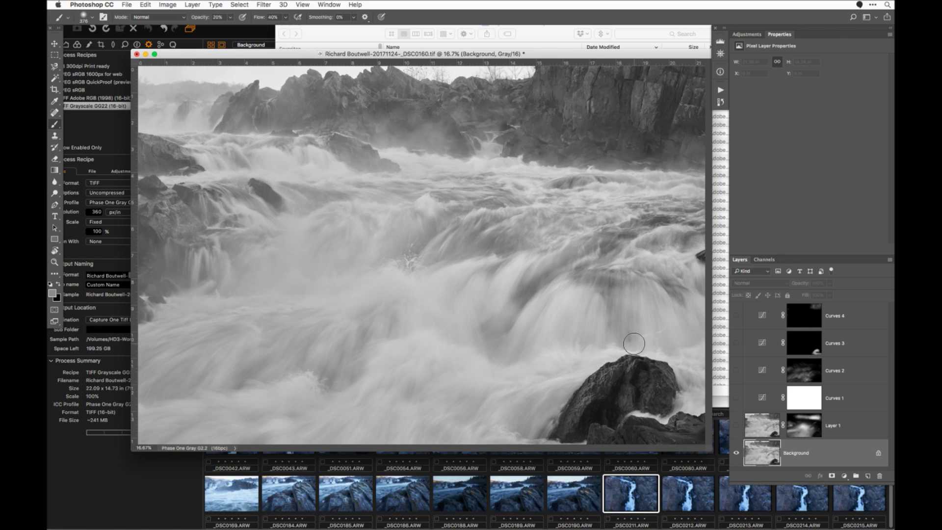
# Step: Open a blank TextEdit document filling the screen as a white backdrop, and reposition the Photoshop image window in front of it
pyautogui.press('super+space')
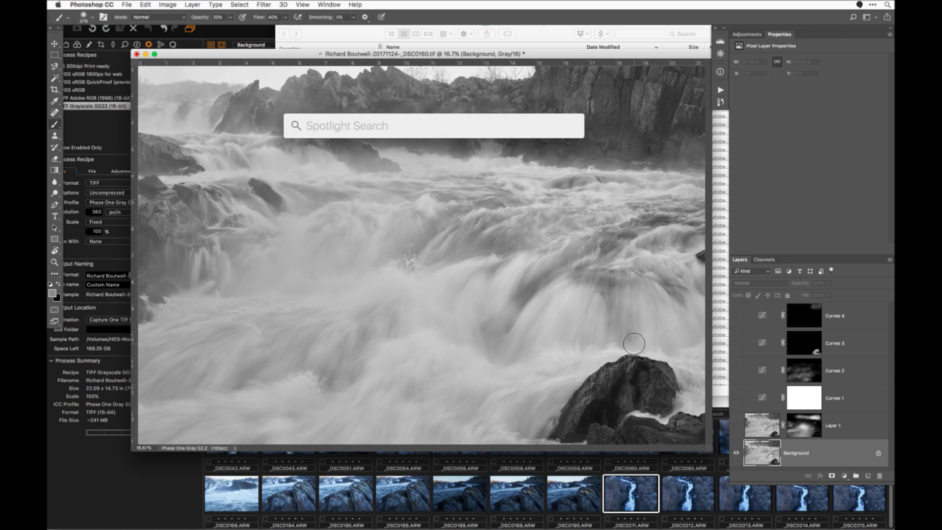
pyautogui.write('text')
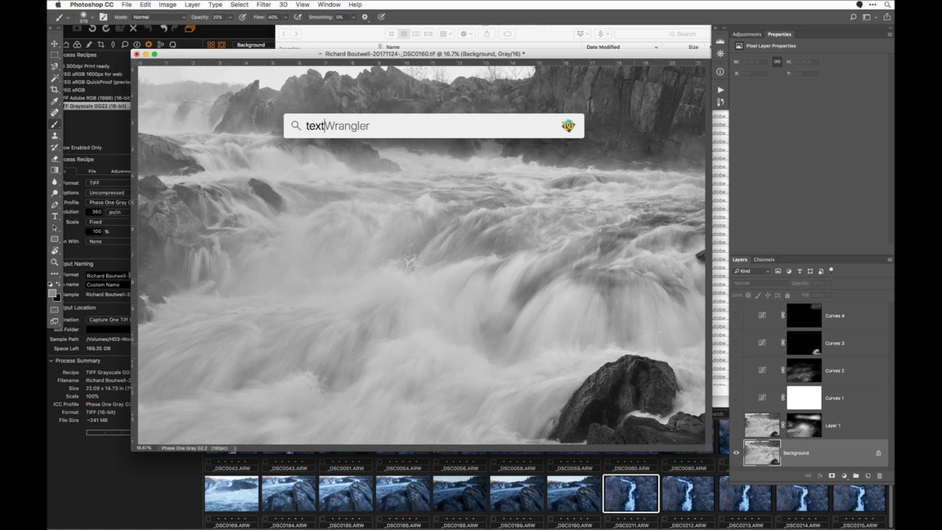
pyautogui.write(' ed')
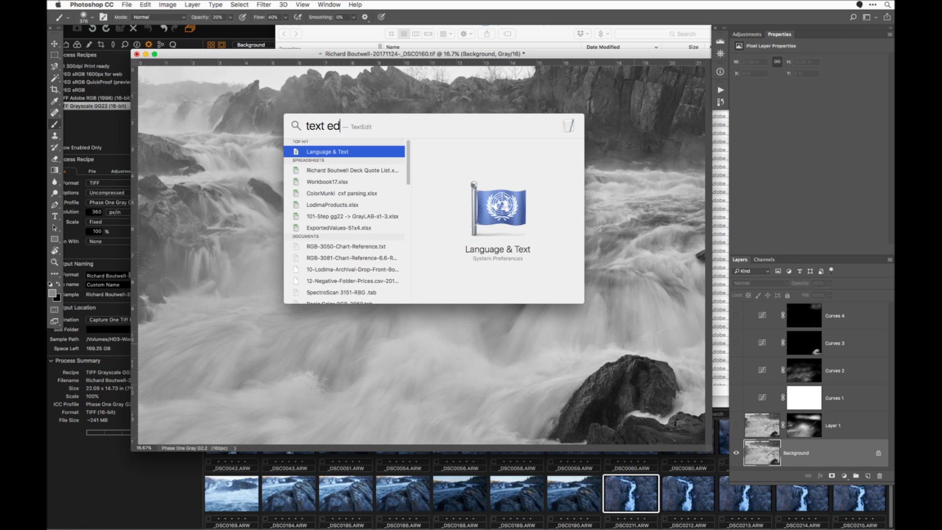
pyautogui.press('Return')
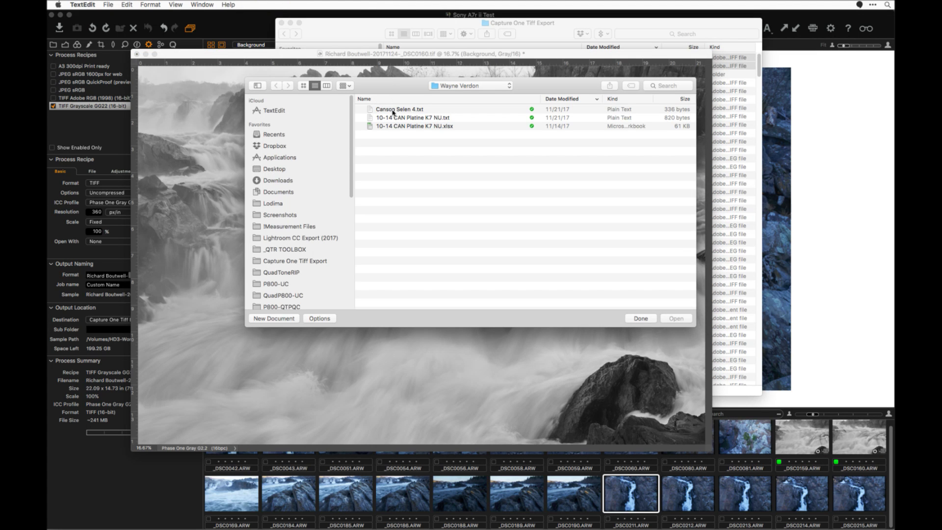
pyautogui.click(641, 319)
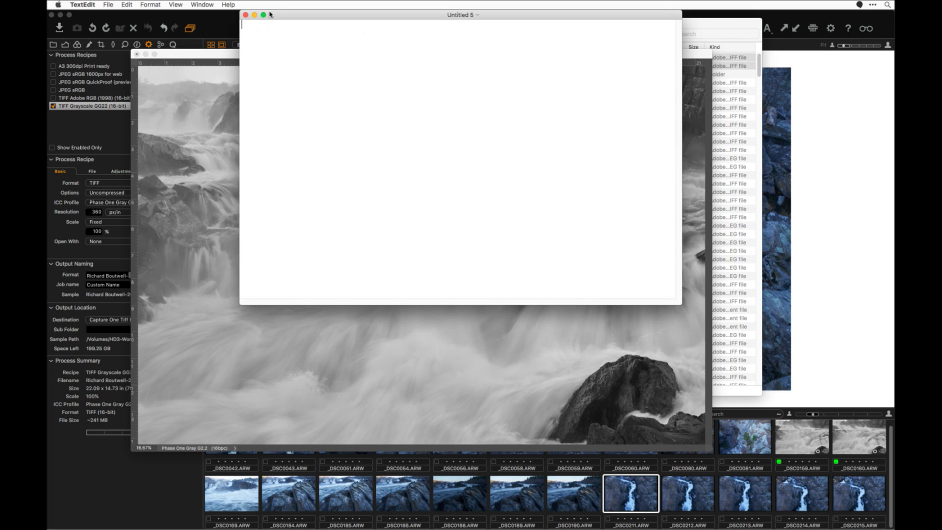
pyautogui.press('super+shift+4')
pyautogui.click(263, 15)
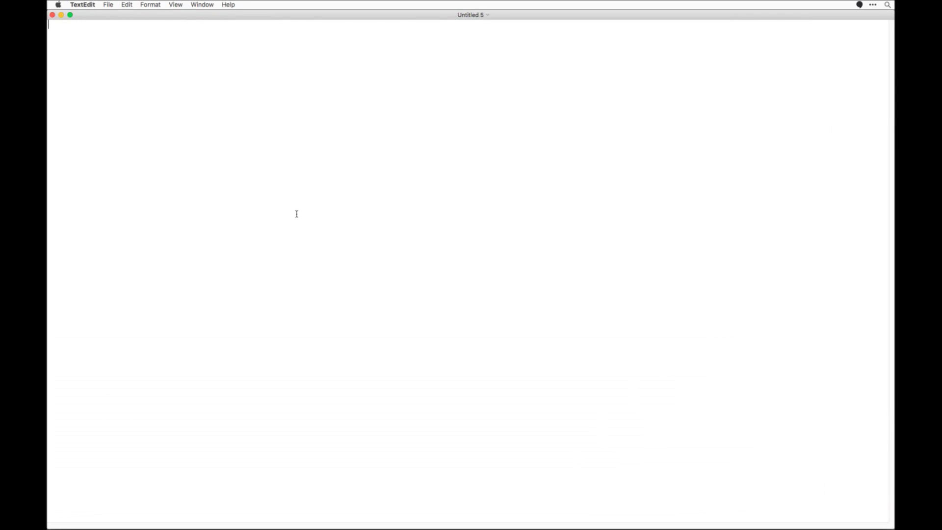
pyautogui.press('super+Tab')
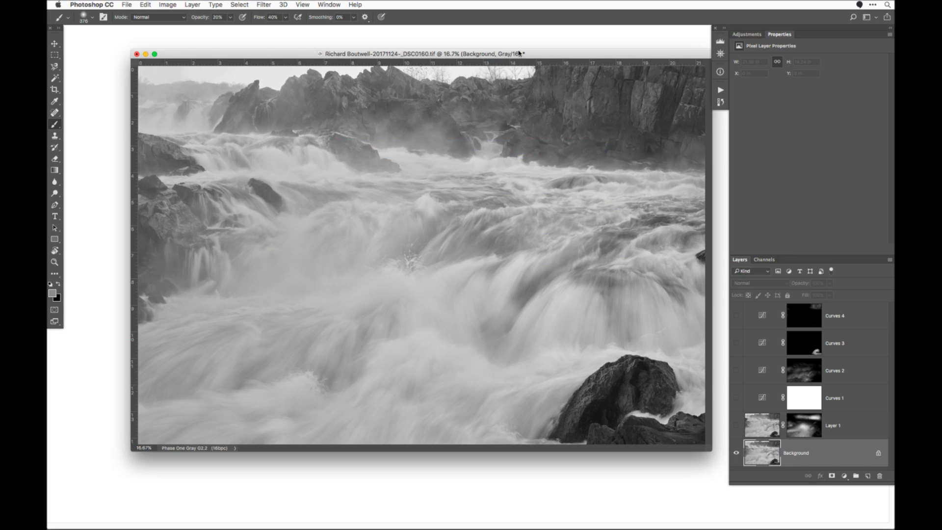
pyautogui.moveTo(519, 53); pyautogui.dragTo(494, 56)
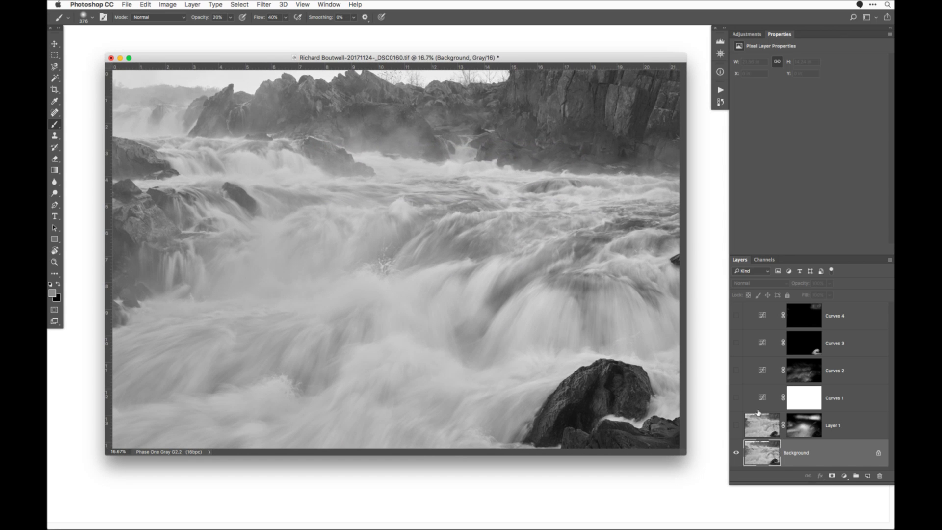
# Step: Show Layer 1 and Curves 1 again and select the Curves 1 layer
pyautogui.click(736, 426)
pyautogui.click(736, 398)
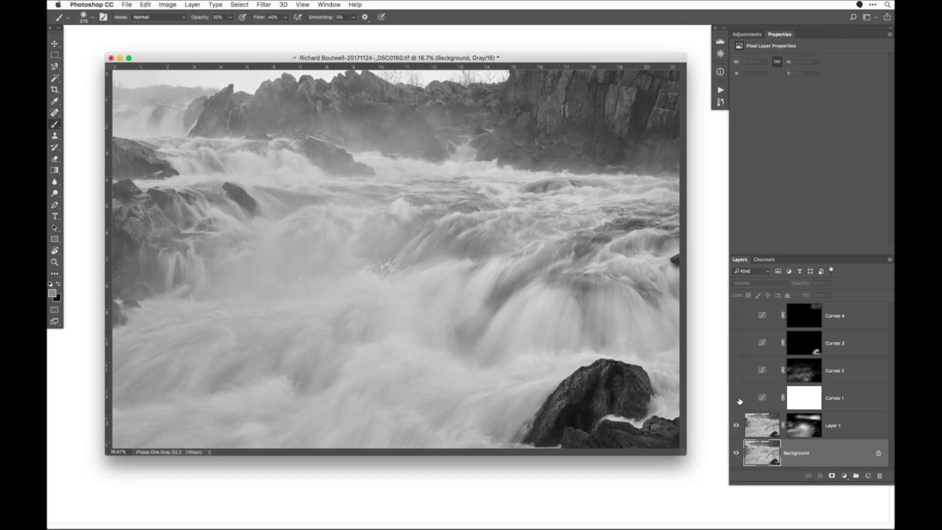
pyautogui.click(756, 391)
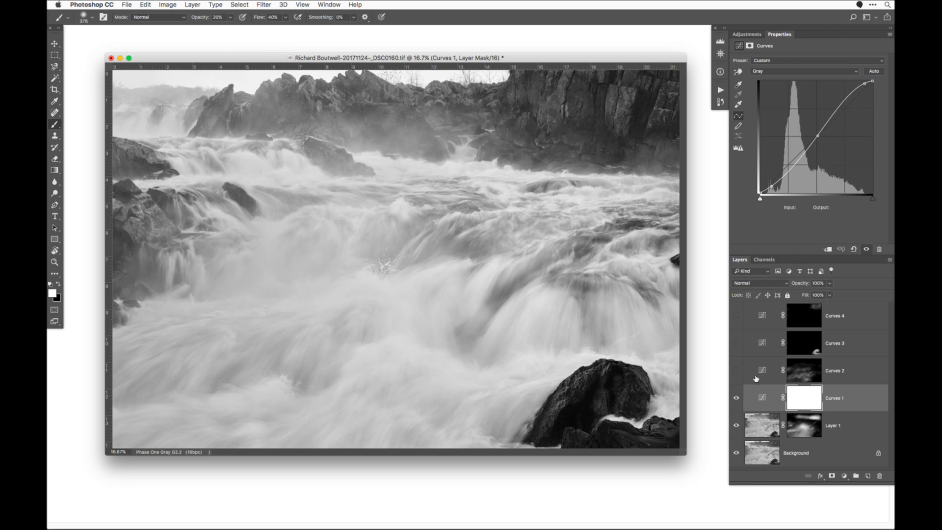
# Step: Show the Curves 2, Curves 3 and Curves 4 layers again and select the Curves 4 layer
pyautogui.click(737, 372)
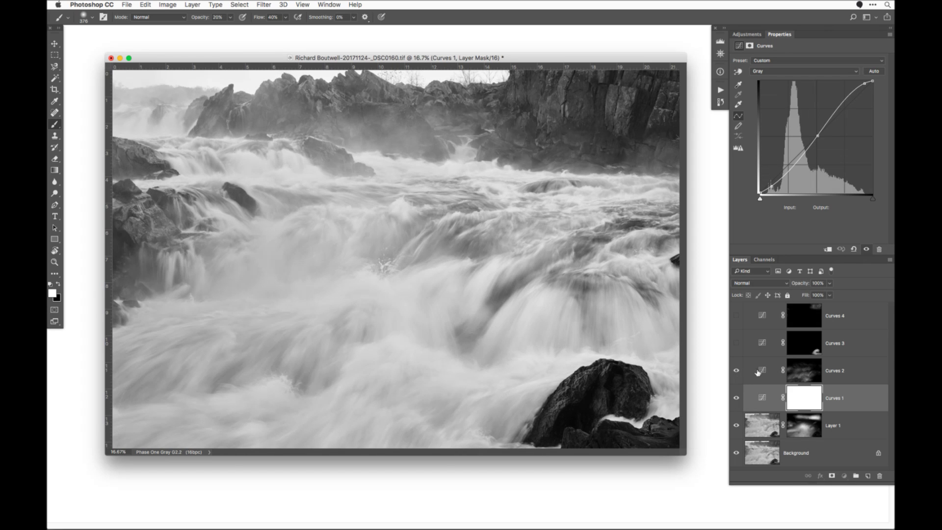
pyautogui.click(758, 373)
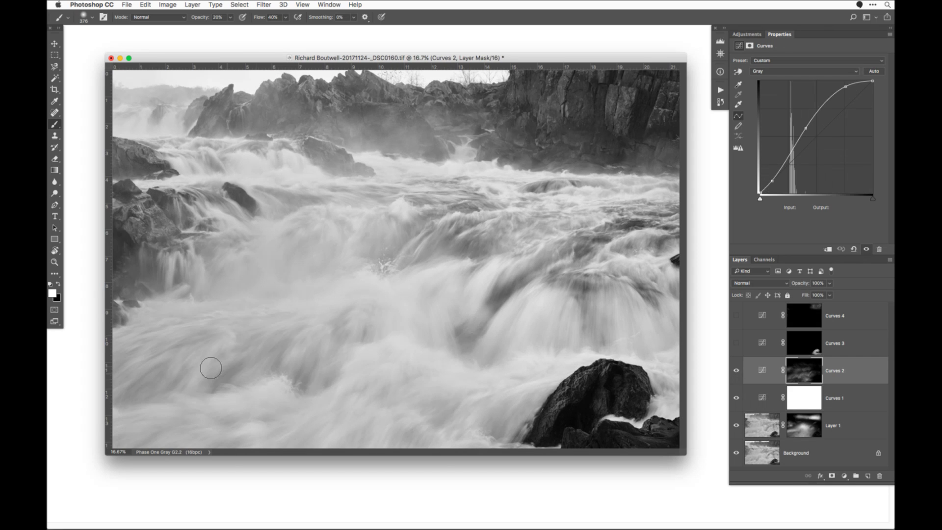
pyautogui.click(764, 344)
pyautogui.click(736, 344)
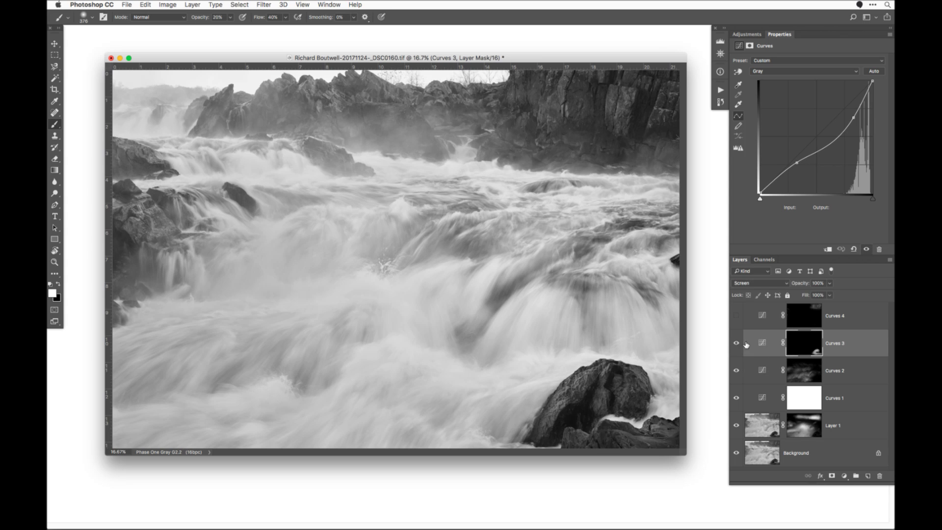
pyautogui.click(736, 316)
pyautogui.click(756, 322)
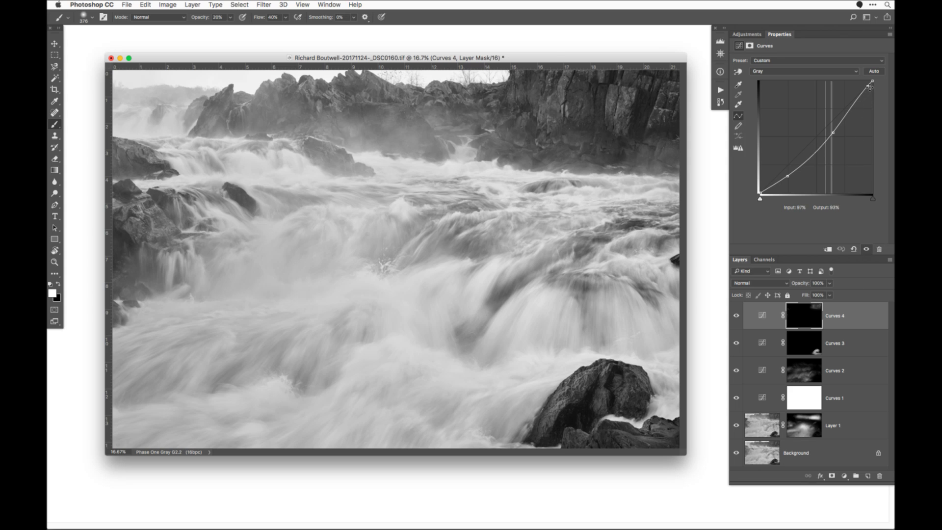
# Step: Fine-tune the Curves 4 curve by lifting its midtone point to about input 64, output 55 and nudging the highlight point, and check its effect
pyautogui.click(832, 131)
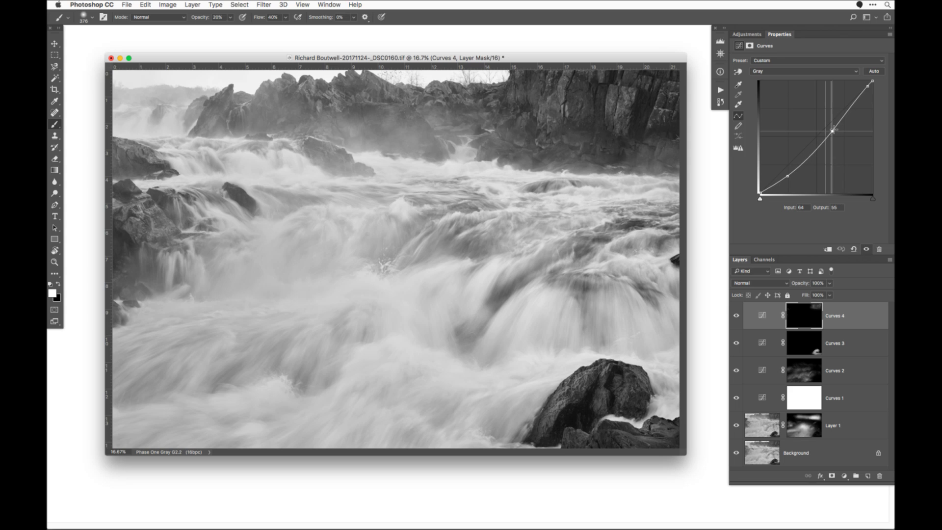
pyautogui.click(867, 87)
pyautogui.click(762, 315)
pyautogui.click(737, 316)
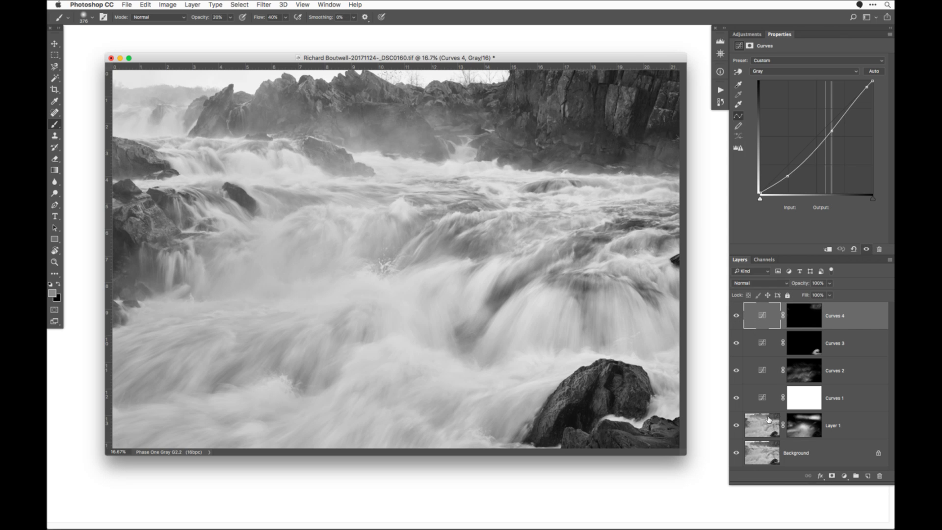
# Step: Compare the full layer stack against the Background alone twice, and shift the image window slightly upward over the white backdrop
pyautogui.keyDown('alt'); pyautogui.click(736, 453); pyautogui.keyUp('alt')
pyautogui.keyDown('alt'); pyautogui.click(737, 455); pyautogui.keyUp('alt')
pyautogui.keyDown('alt'); pyautogui.click(736, 457); pyautogui.keyUp('alt')
pyautogui.keyDown('alt'); pyautogui.click(736, 456); pyautogui.keyUp('alt')
pyautogui.moveTo(626, 57); pyautogui.dragTo(621, 54)
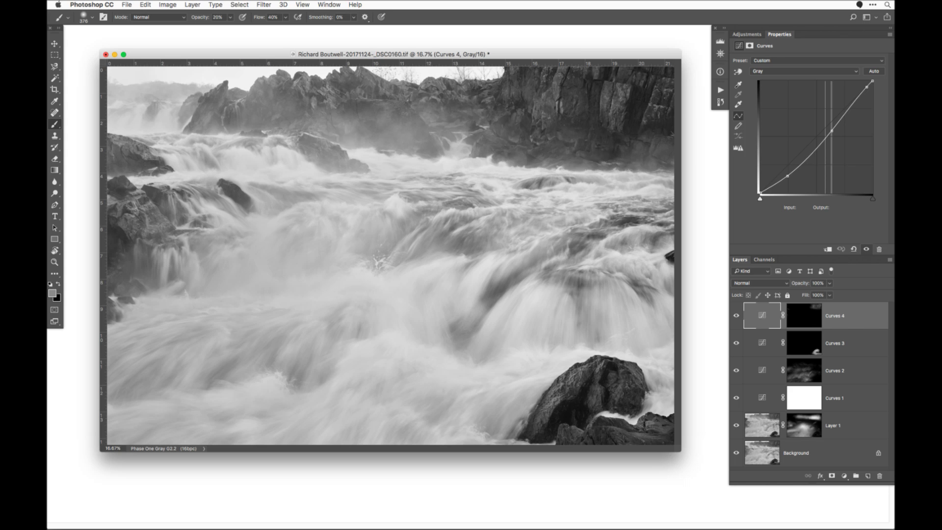
pyautogui.moveTo(614, 53); pyautogui.dragTo(617, 51)
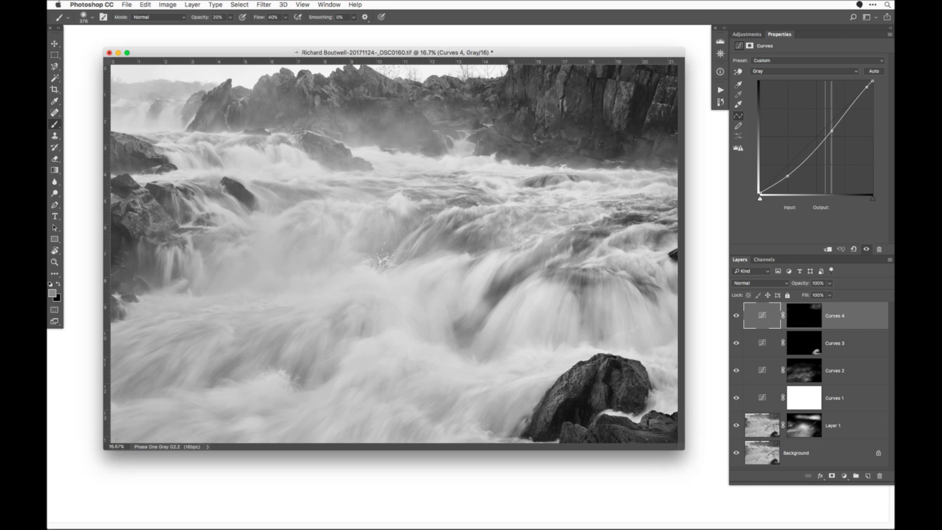